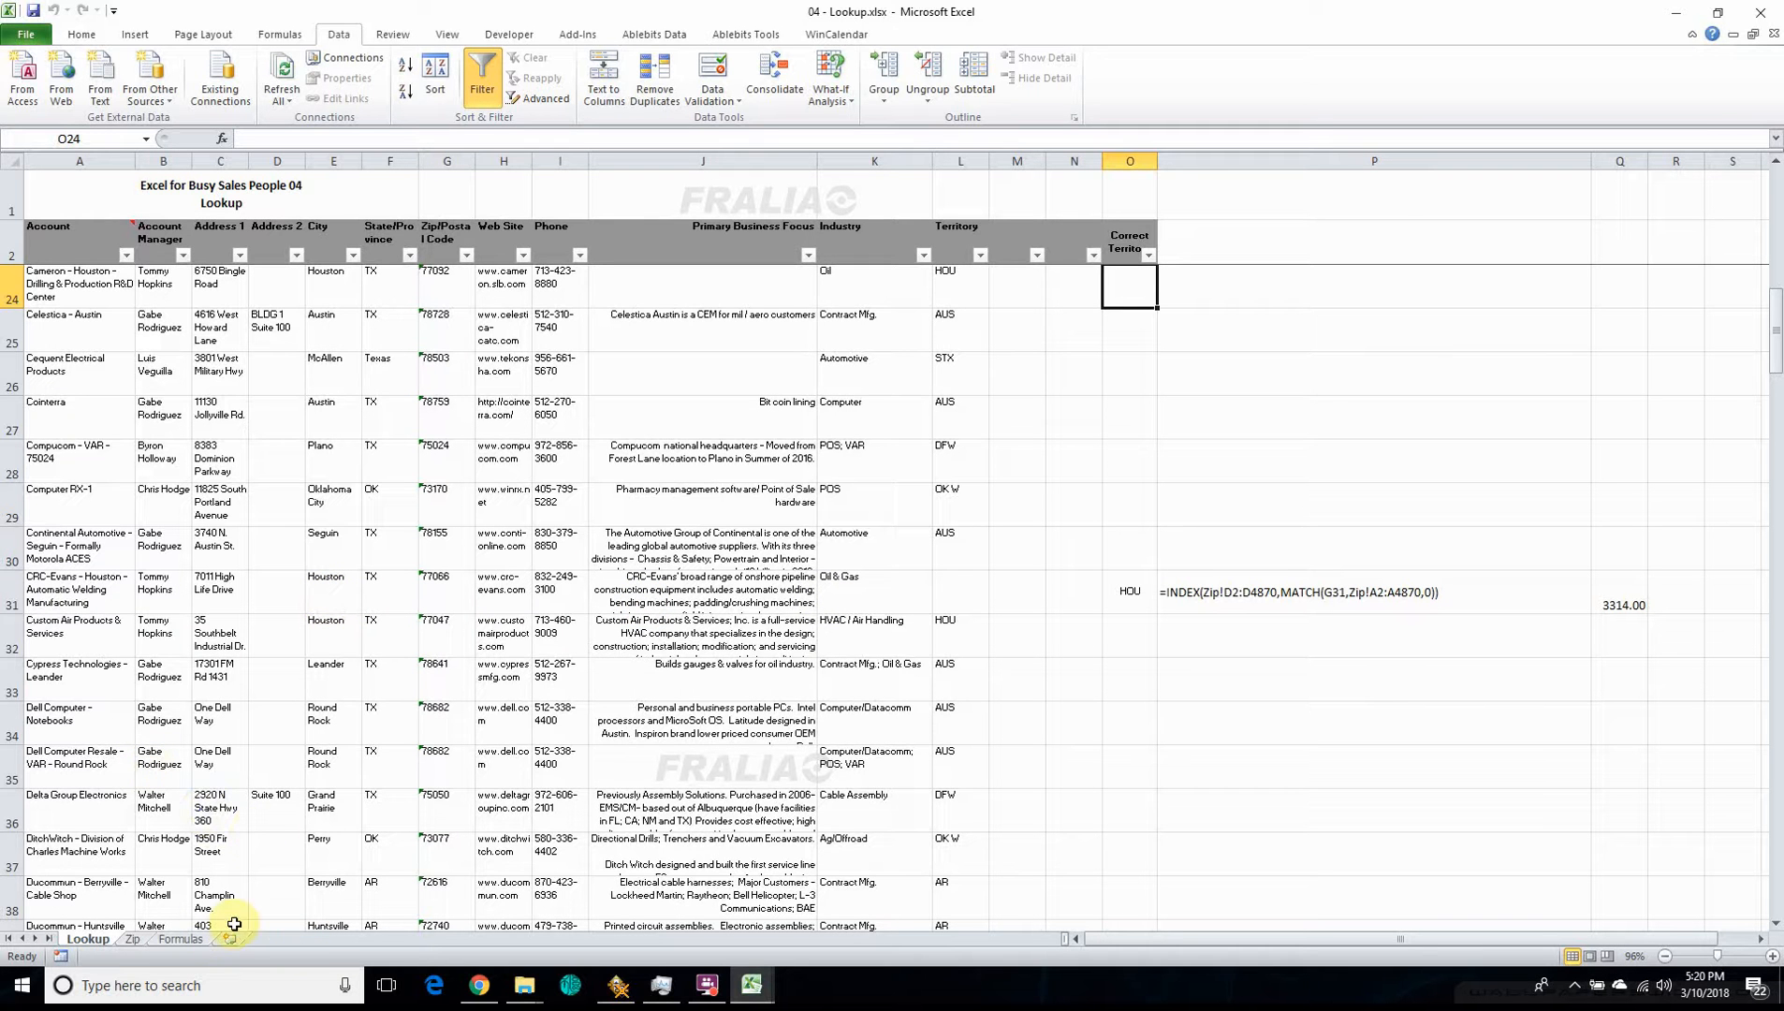
- Review the zip code and territory list on the Zip sheet and the zip code in G31 of the Lookup sheet
click(133, 940)
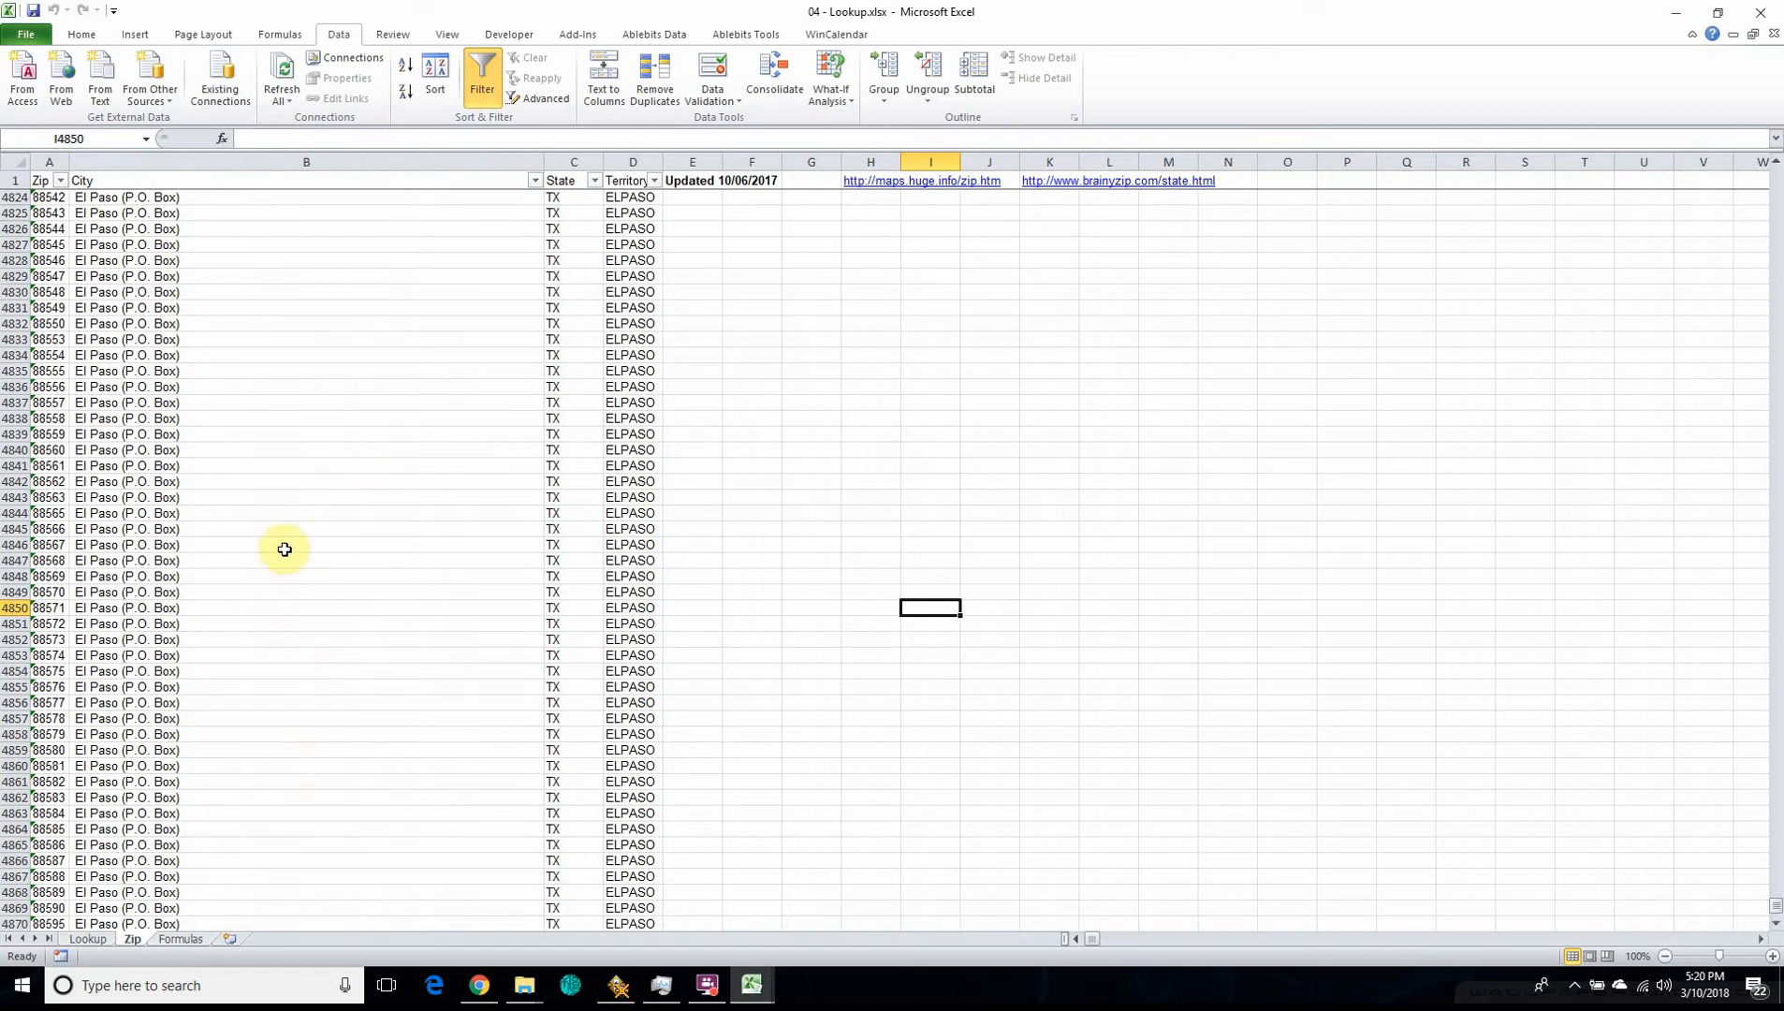
click(371, 655)
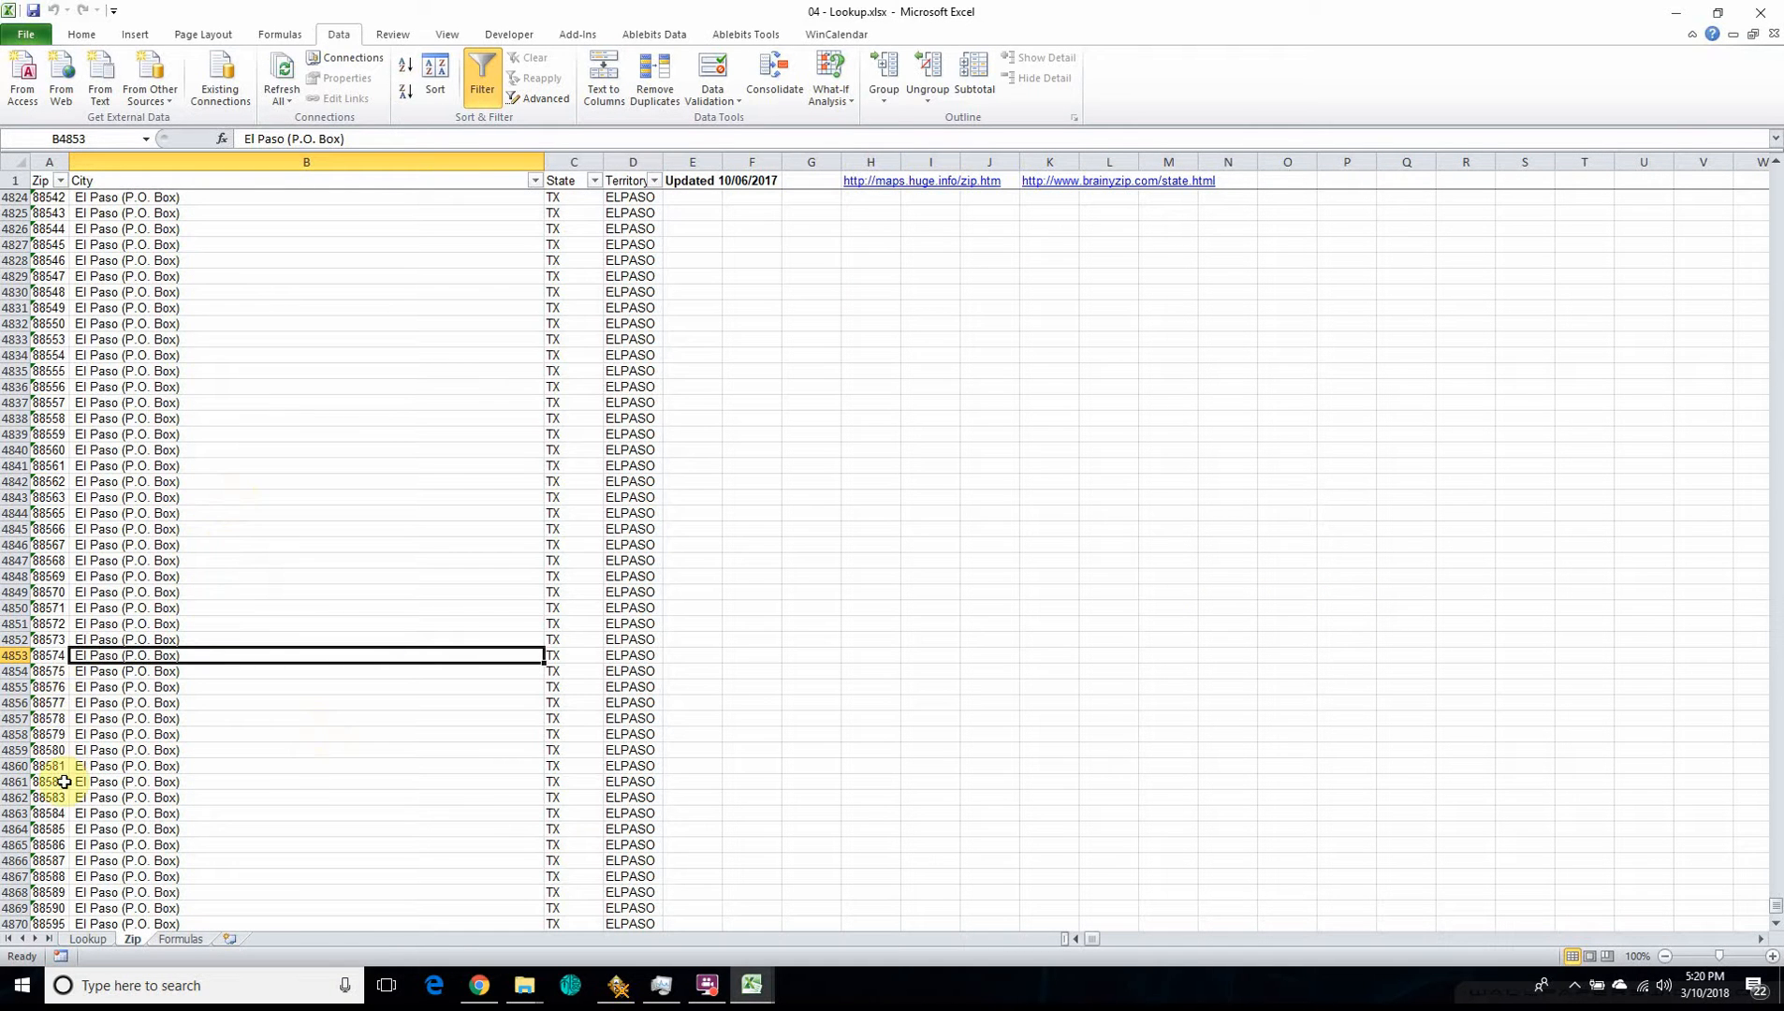
scroll(84, 781, down, 5)
scroll(84, 781, up, 5)
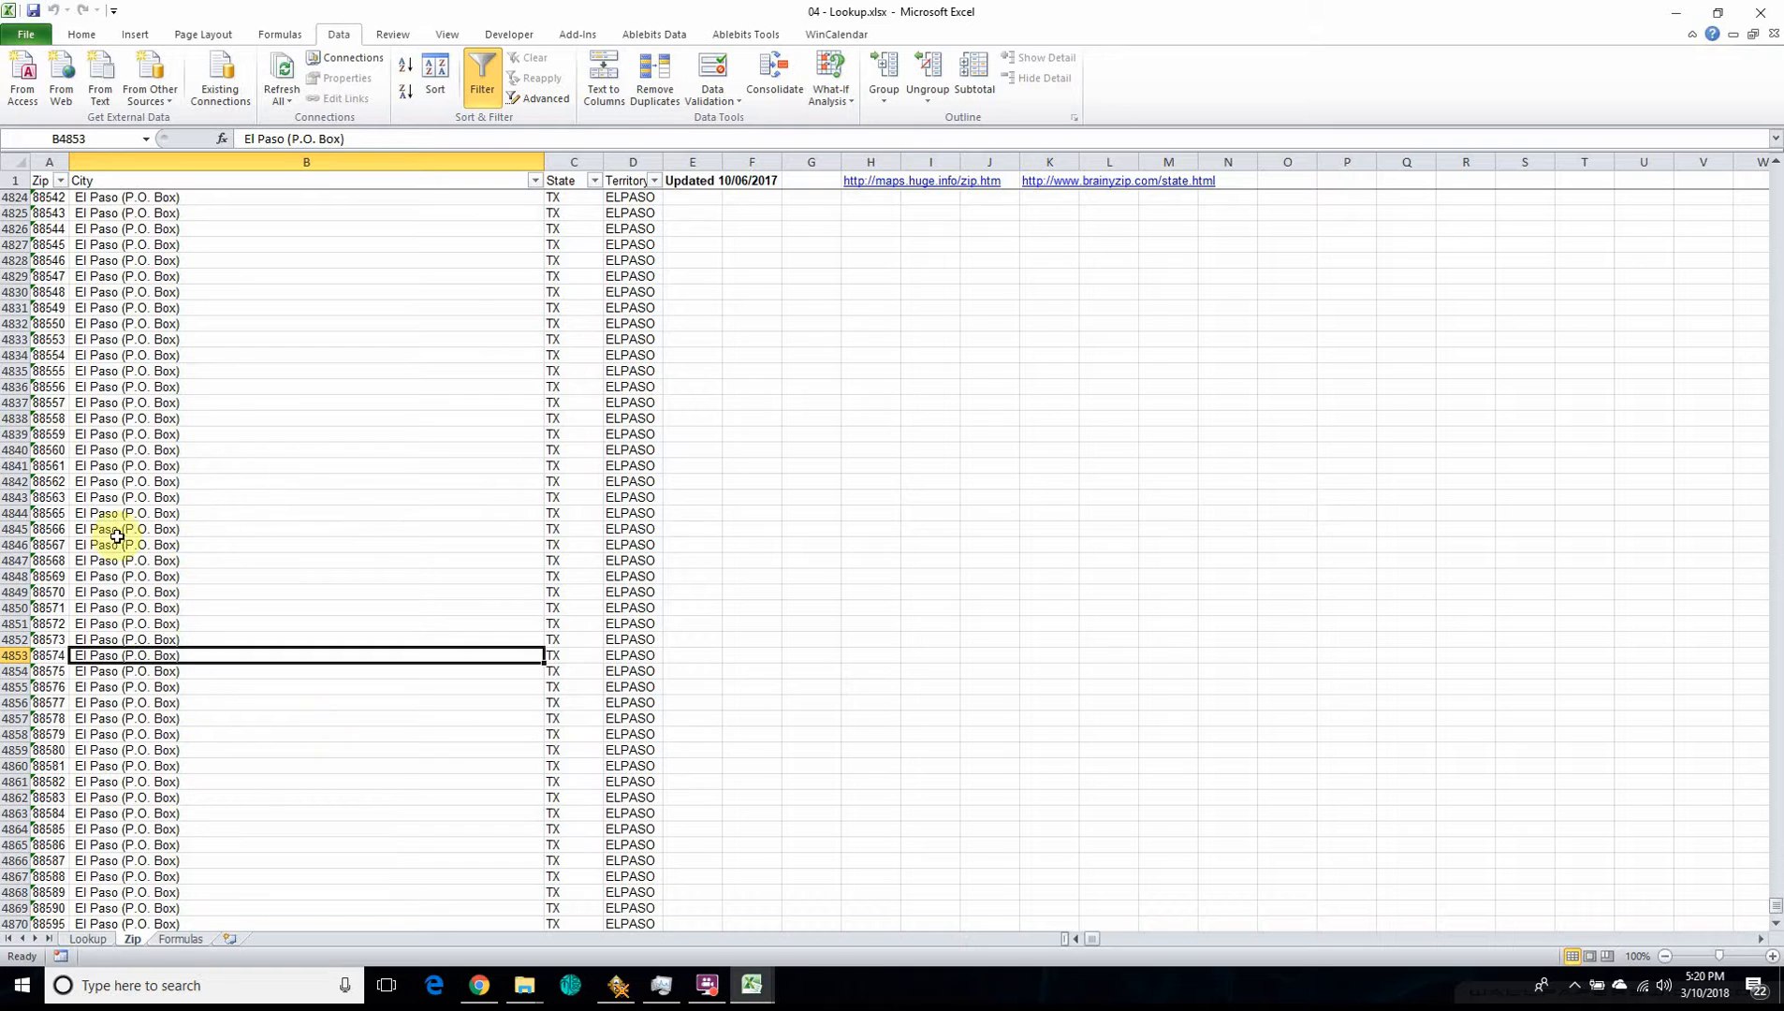
drag(1777, 915, 1695, 775)
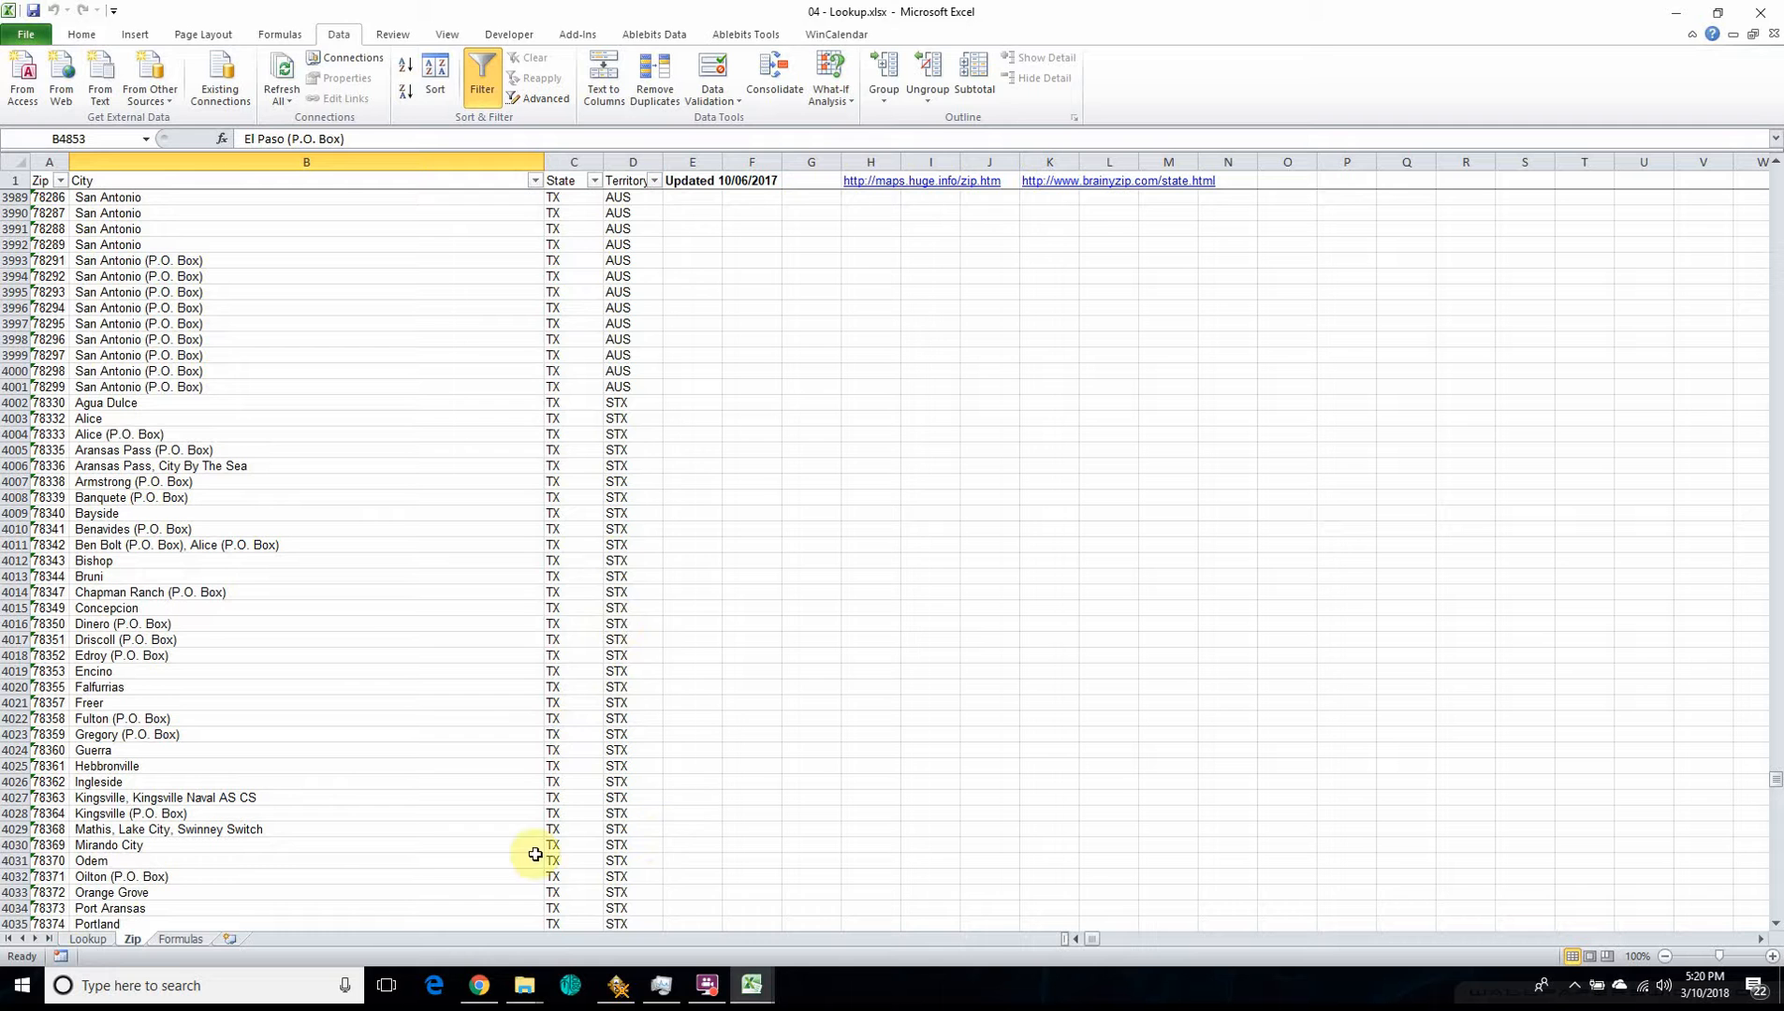
click(88, 938)
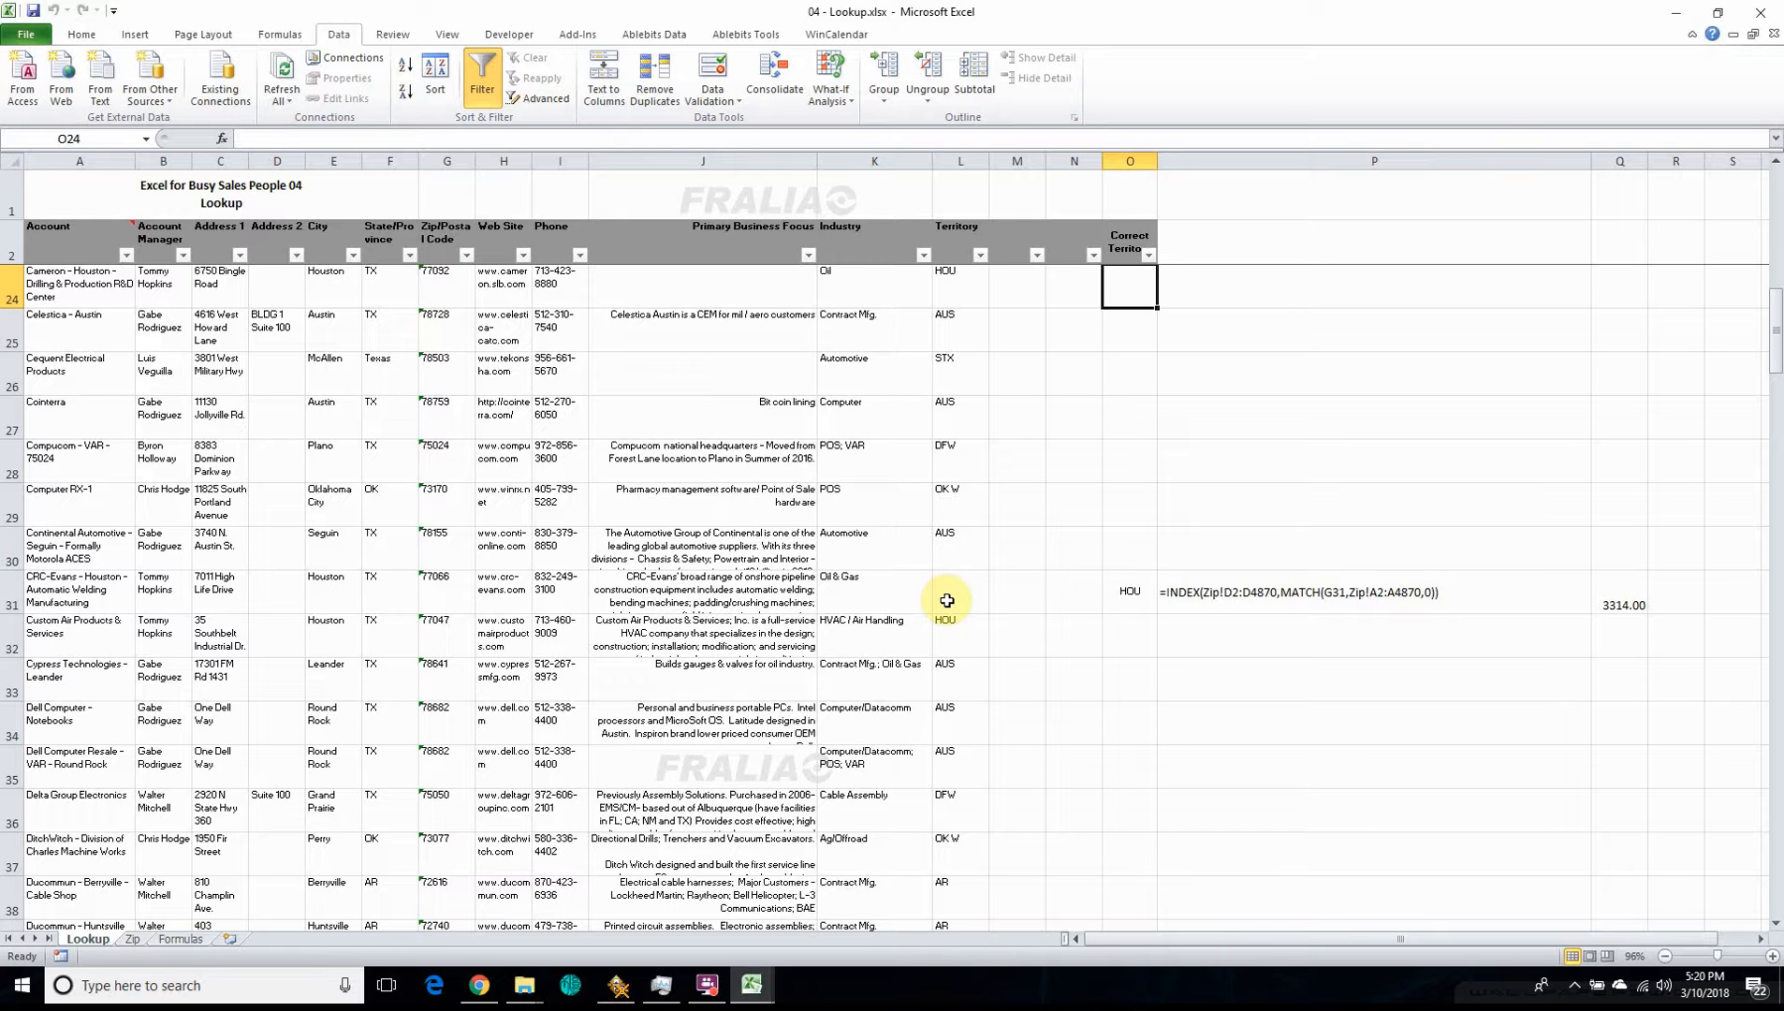
click(451, 590)
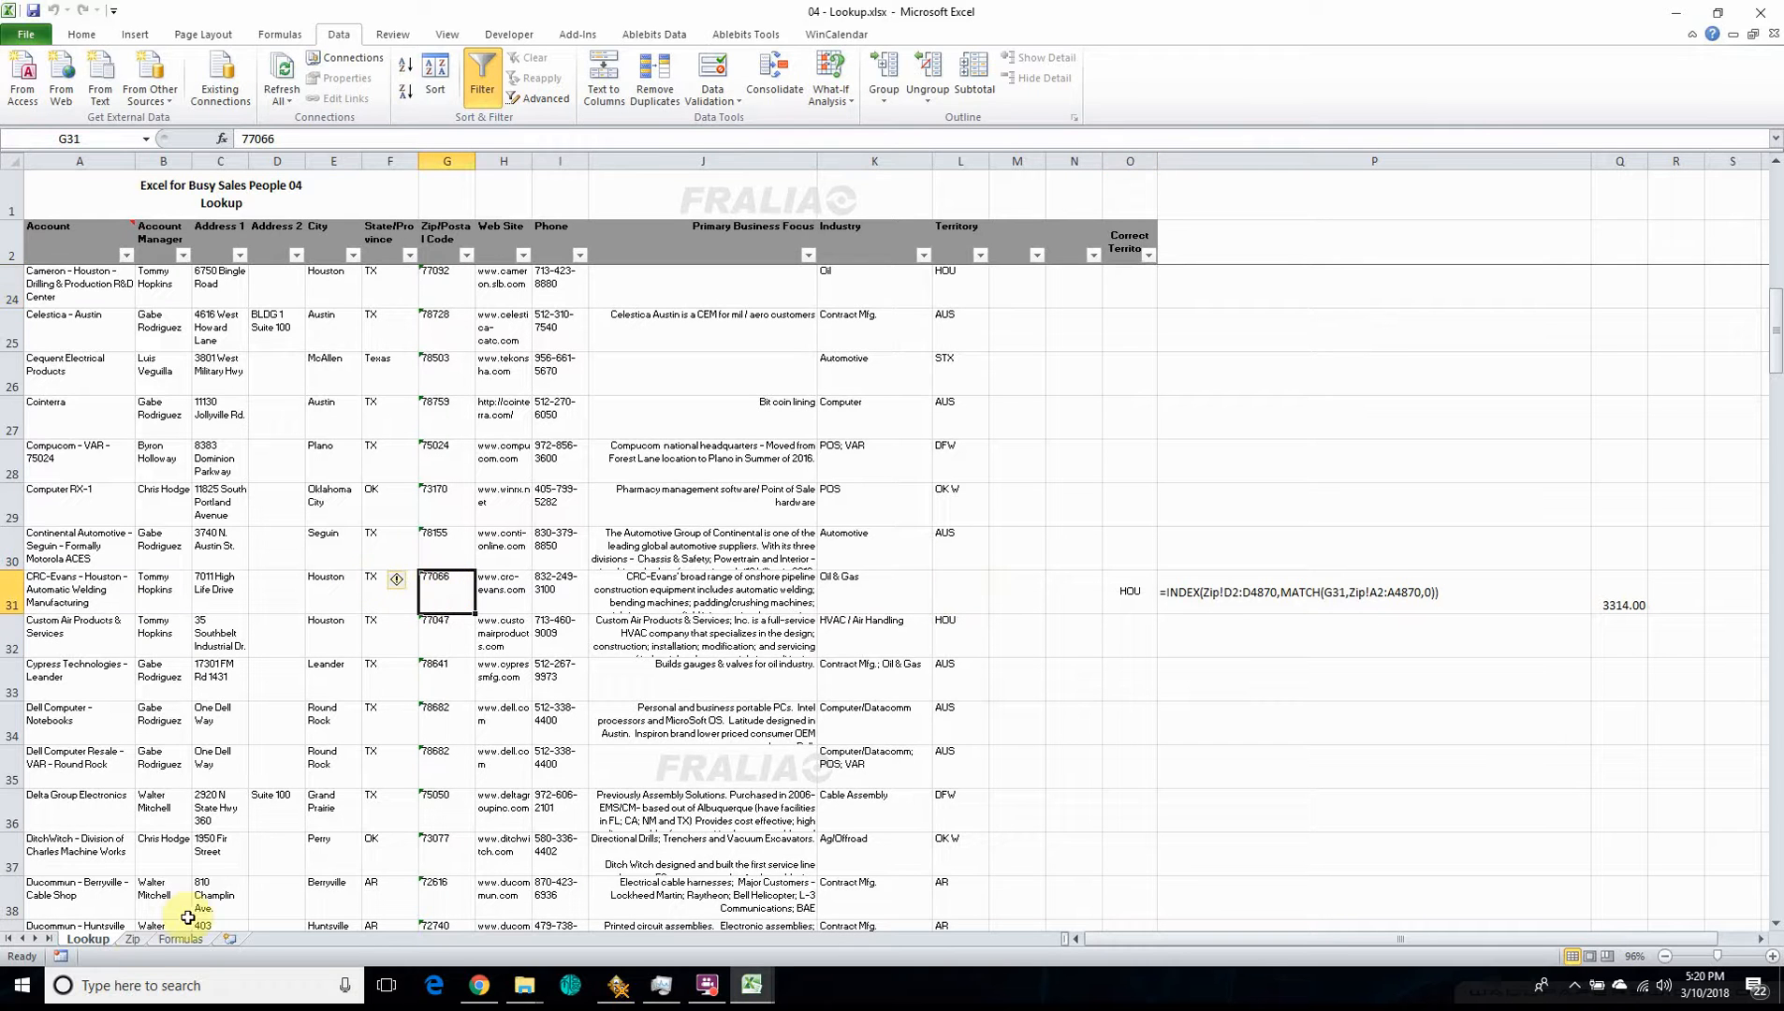
click(133, 940)
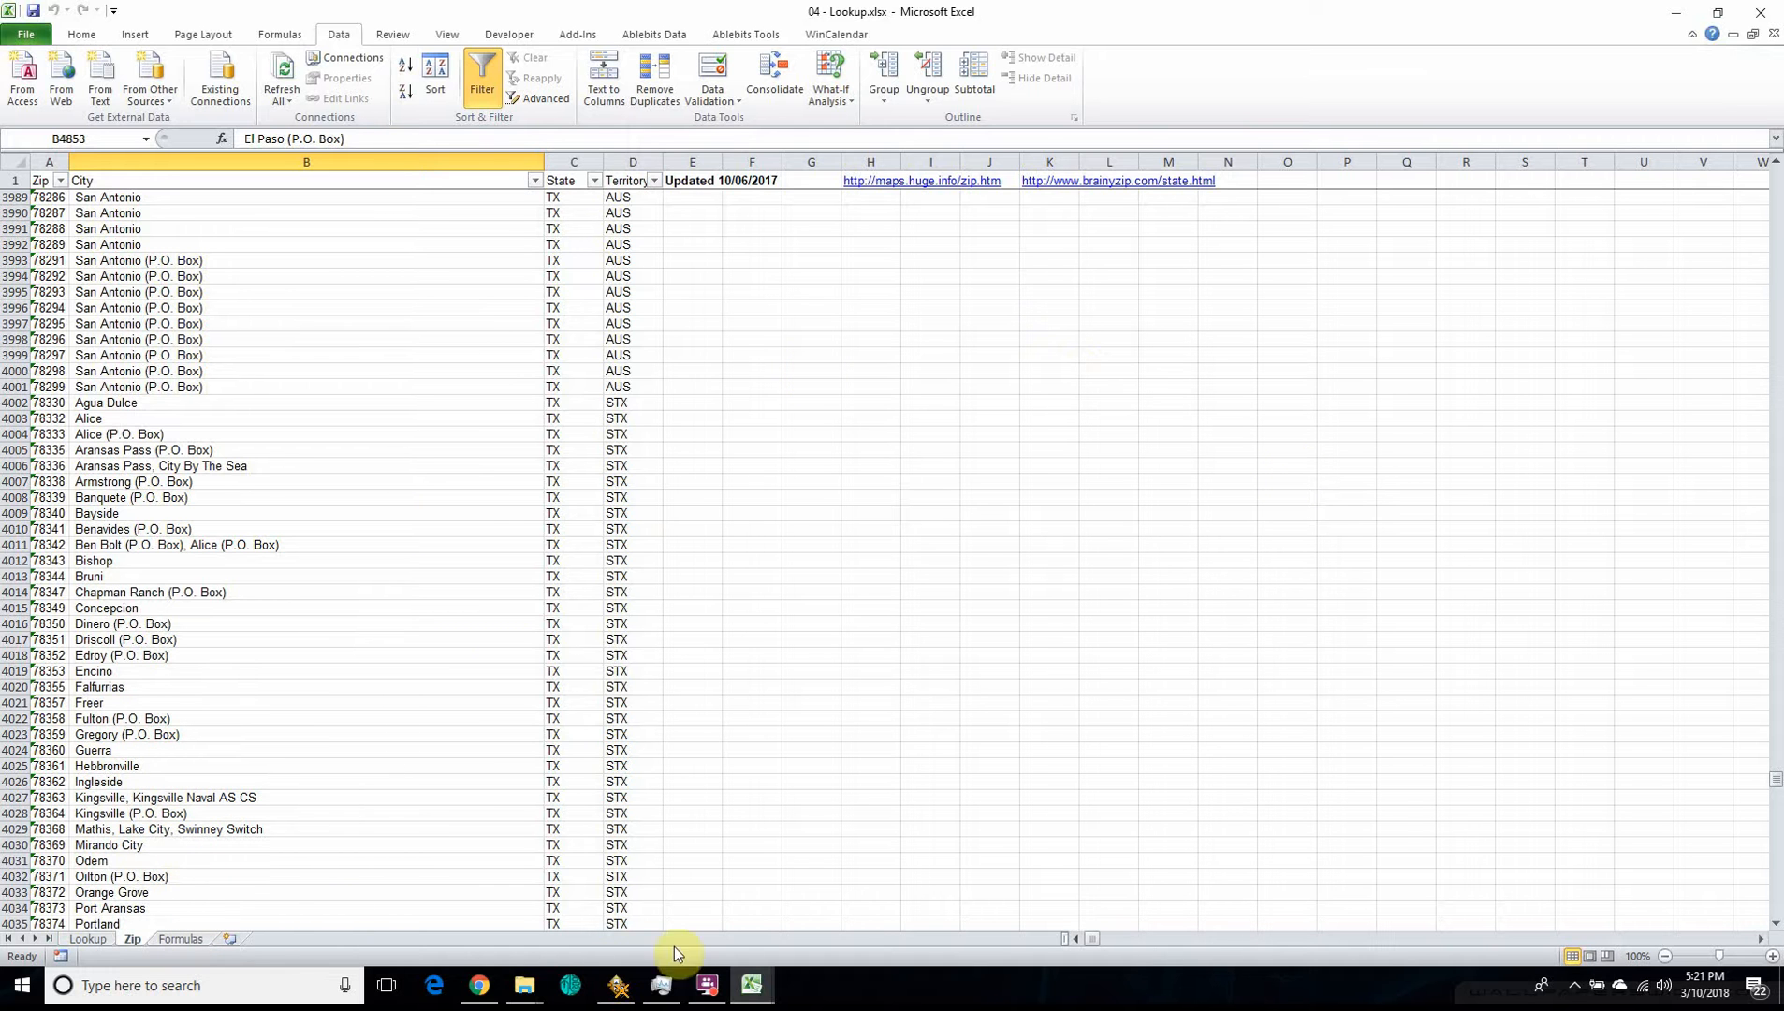
- Examine the VLOOKUP structure and the same-workbook and external-workbook examples on the Formulas sheet
click(178, 938)
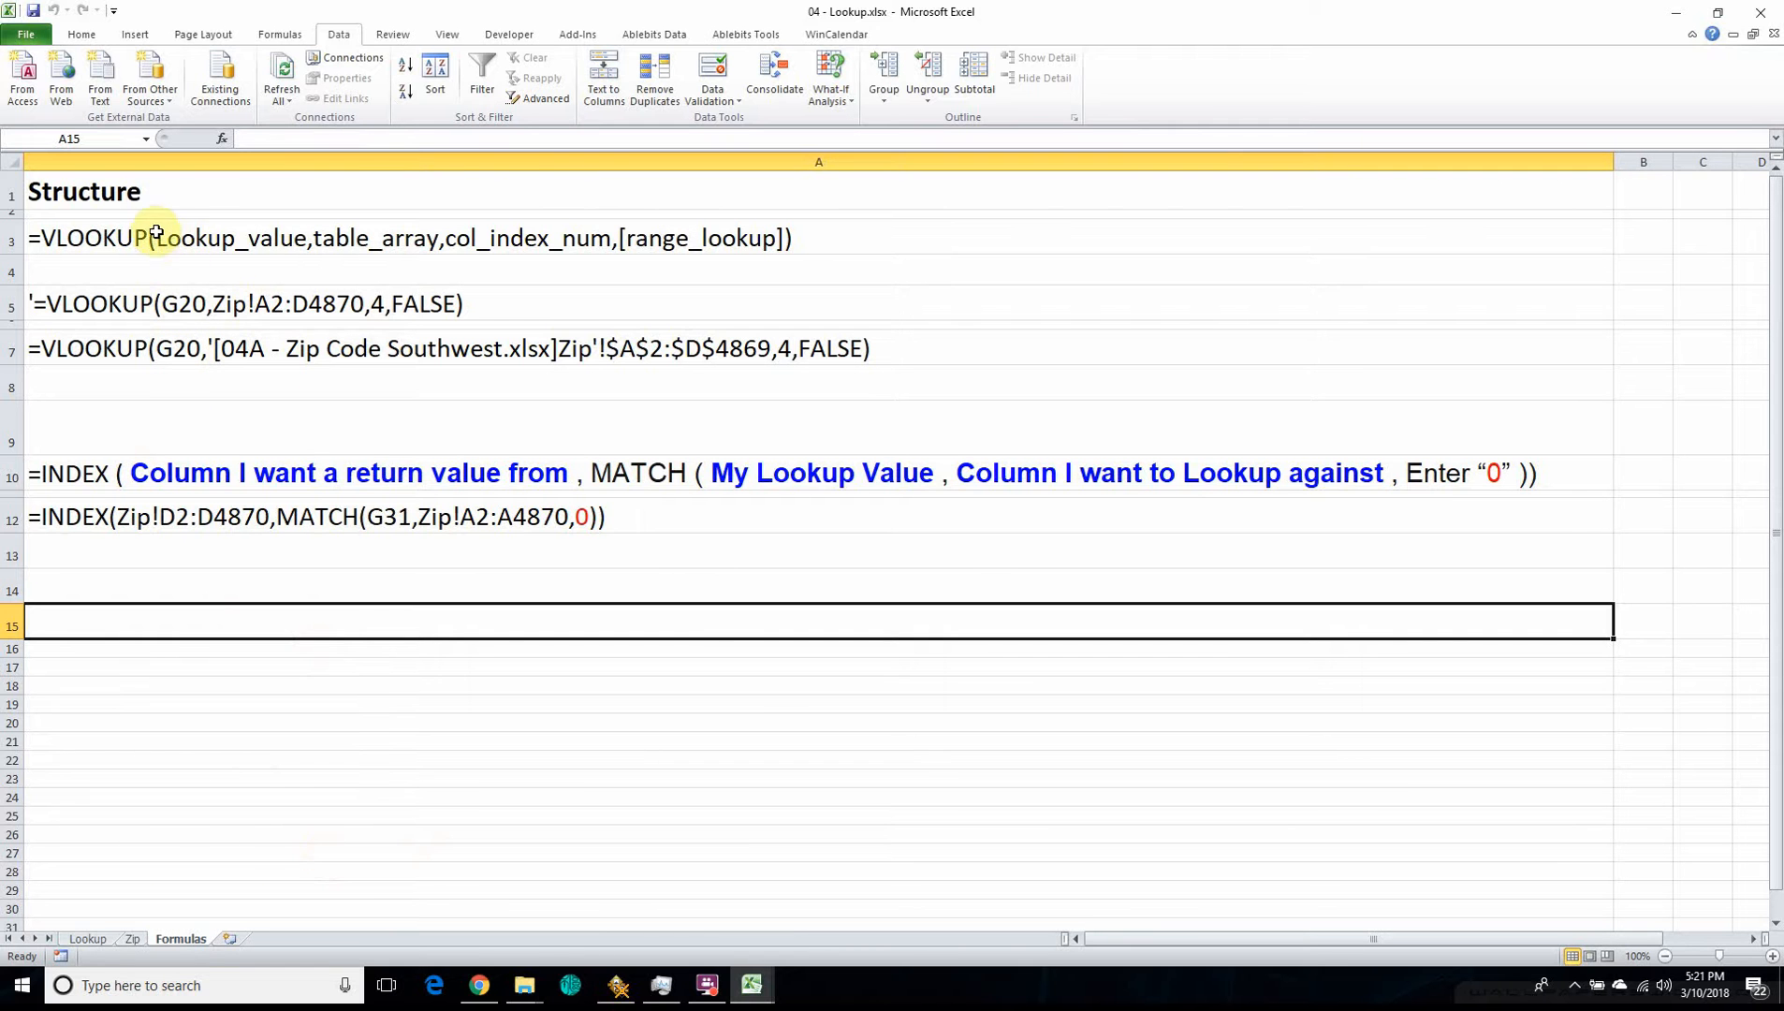
click(104, 236)
click(73, 299)
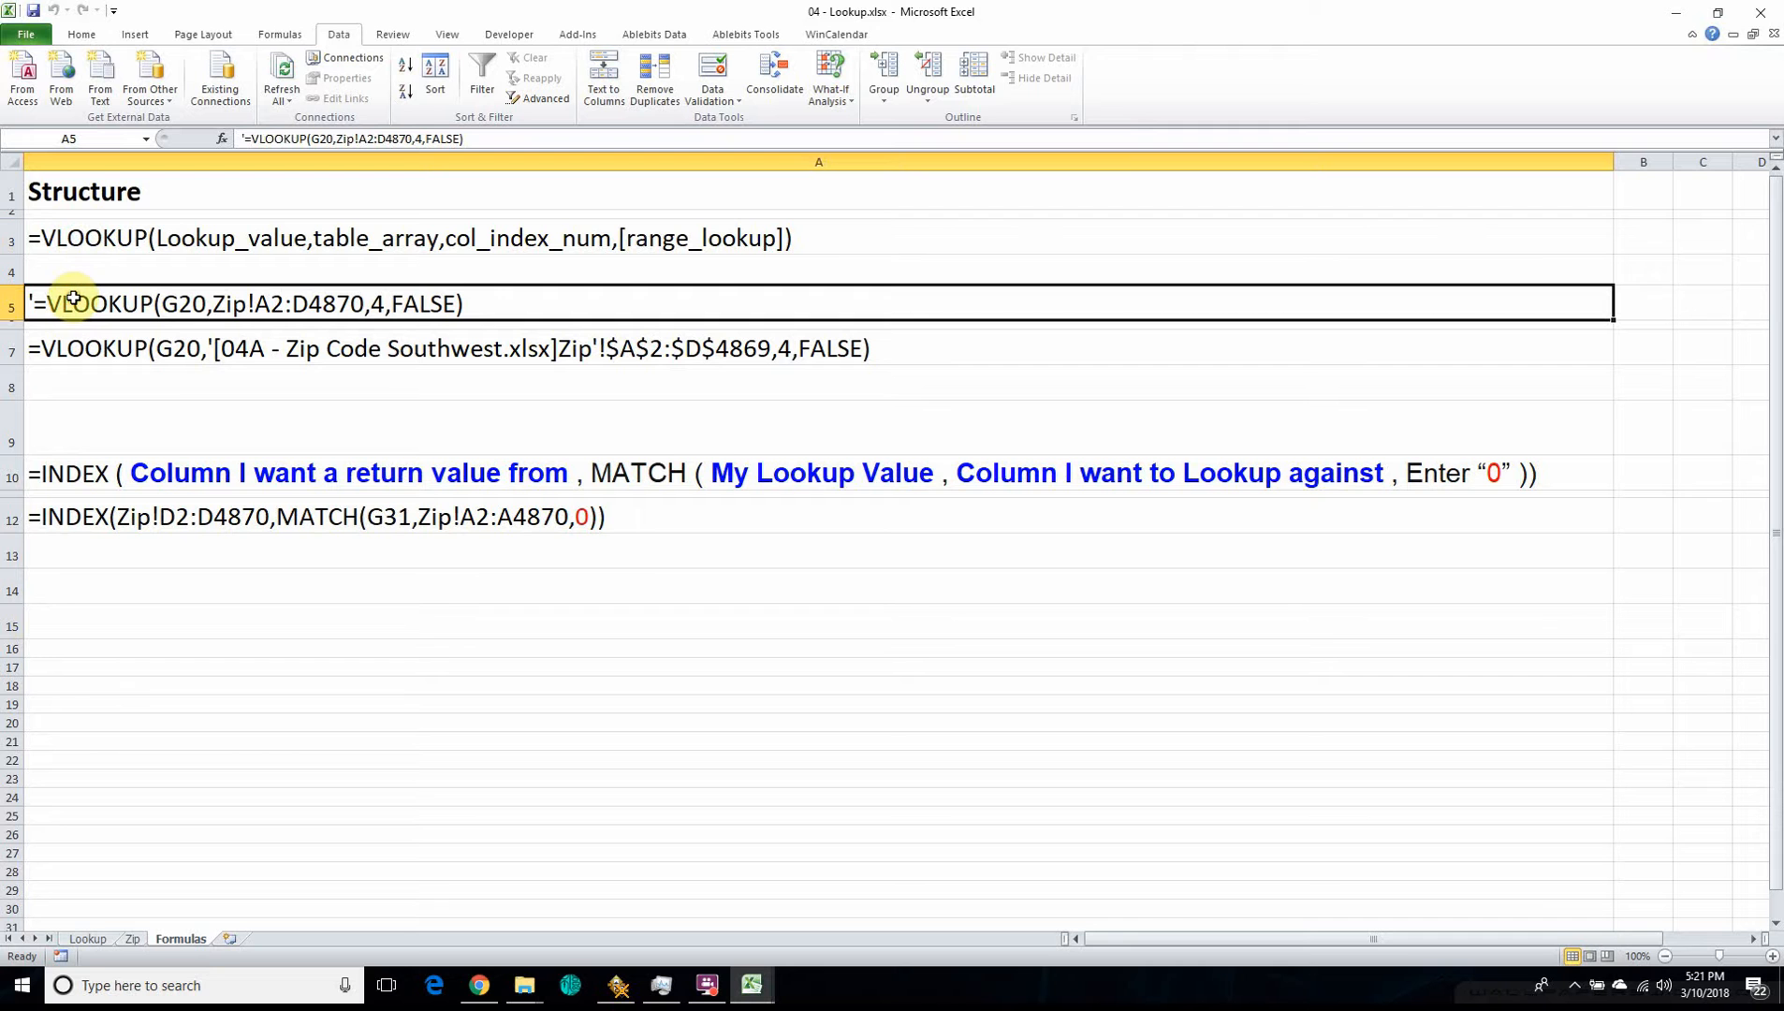
click(78, 345)
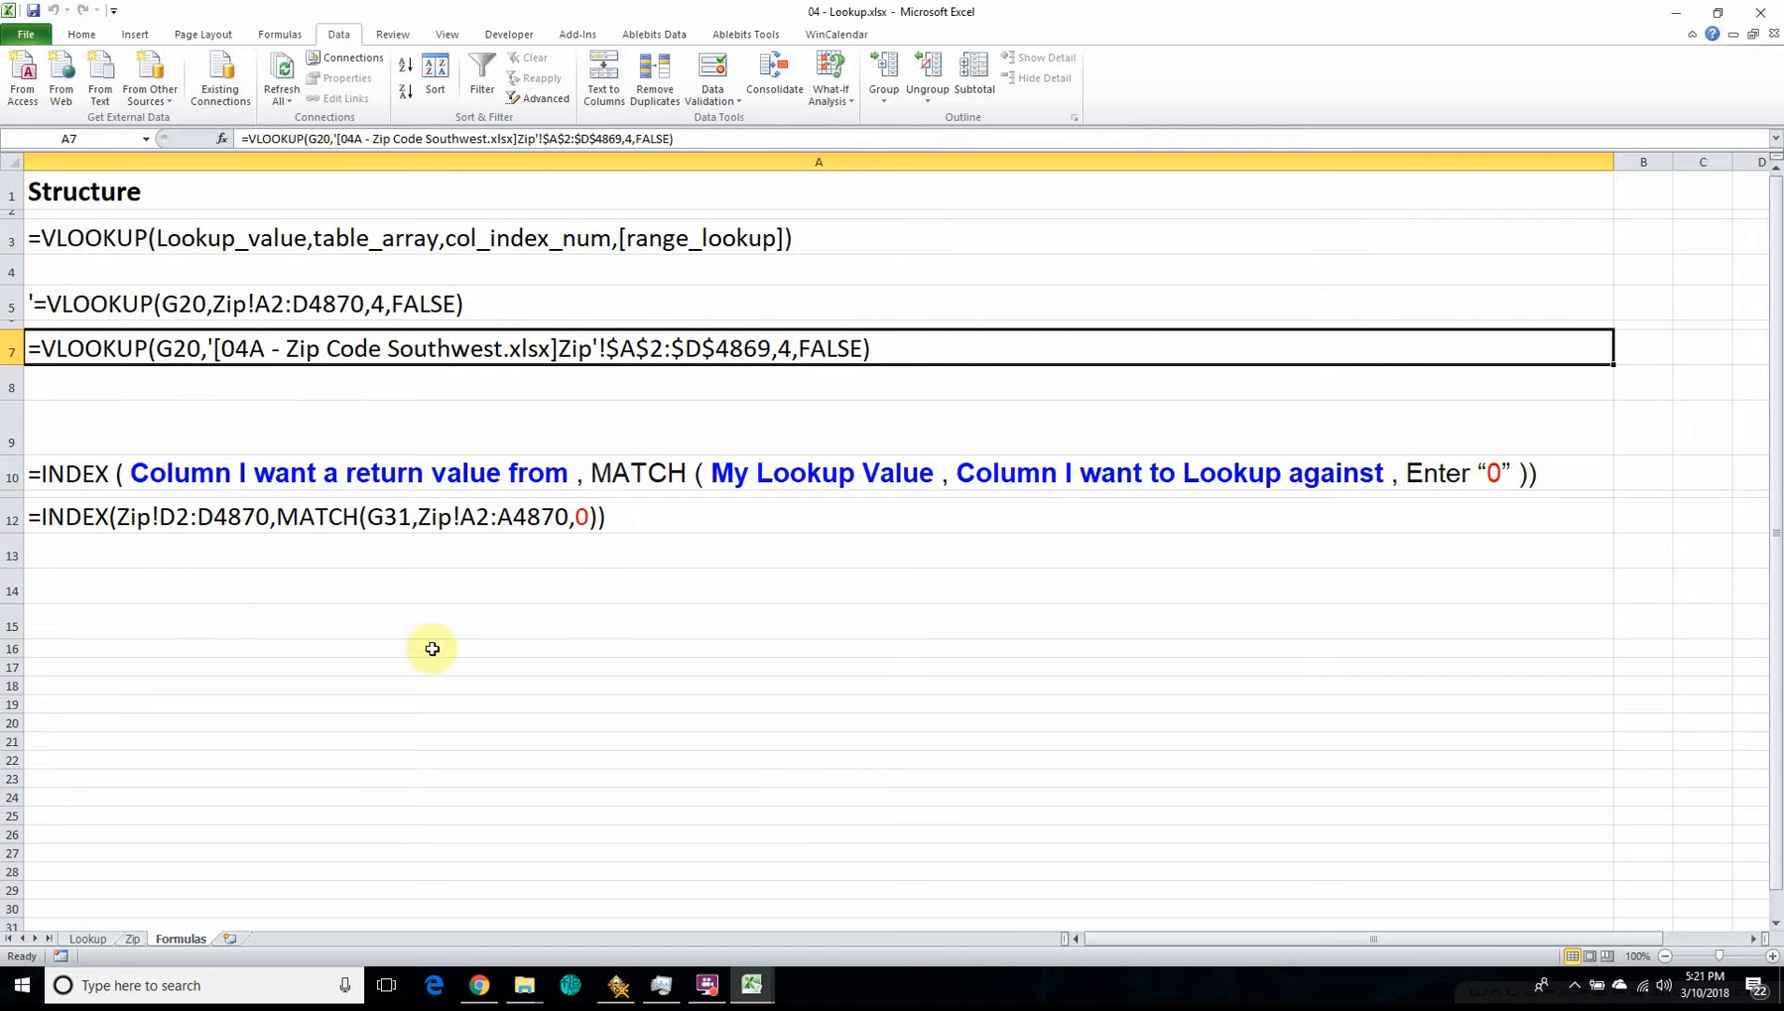
click(193, 627)
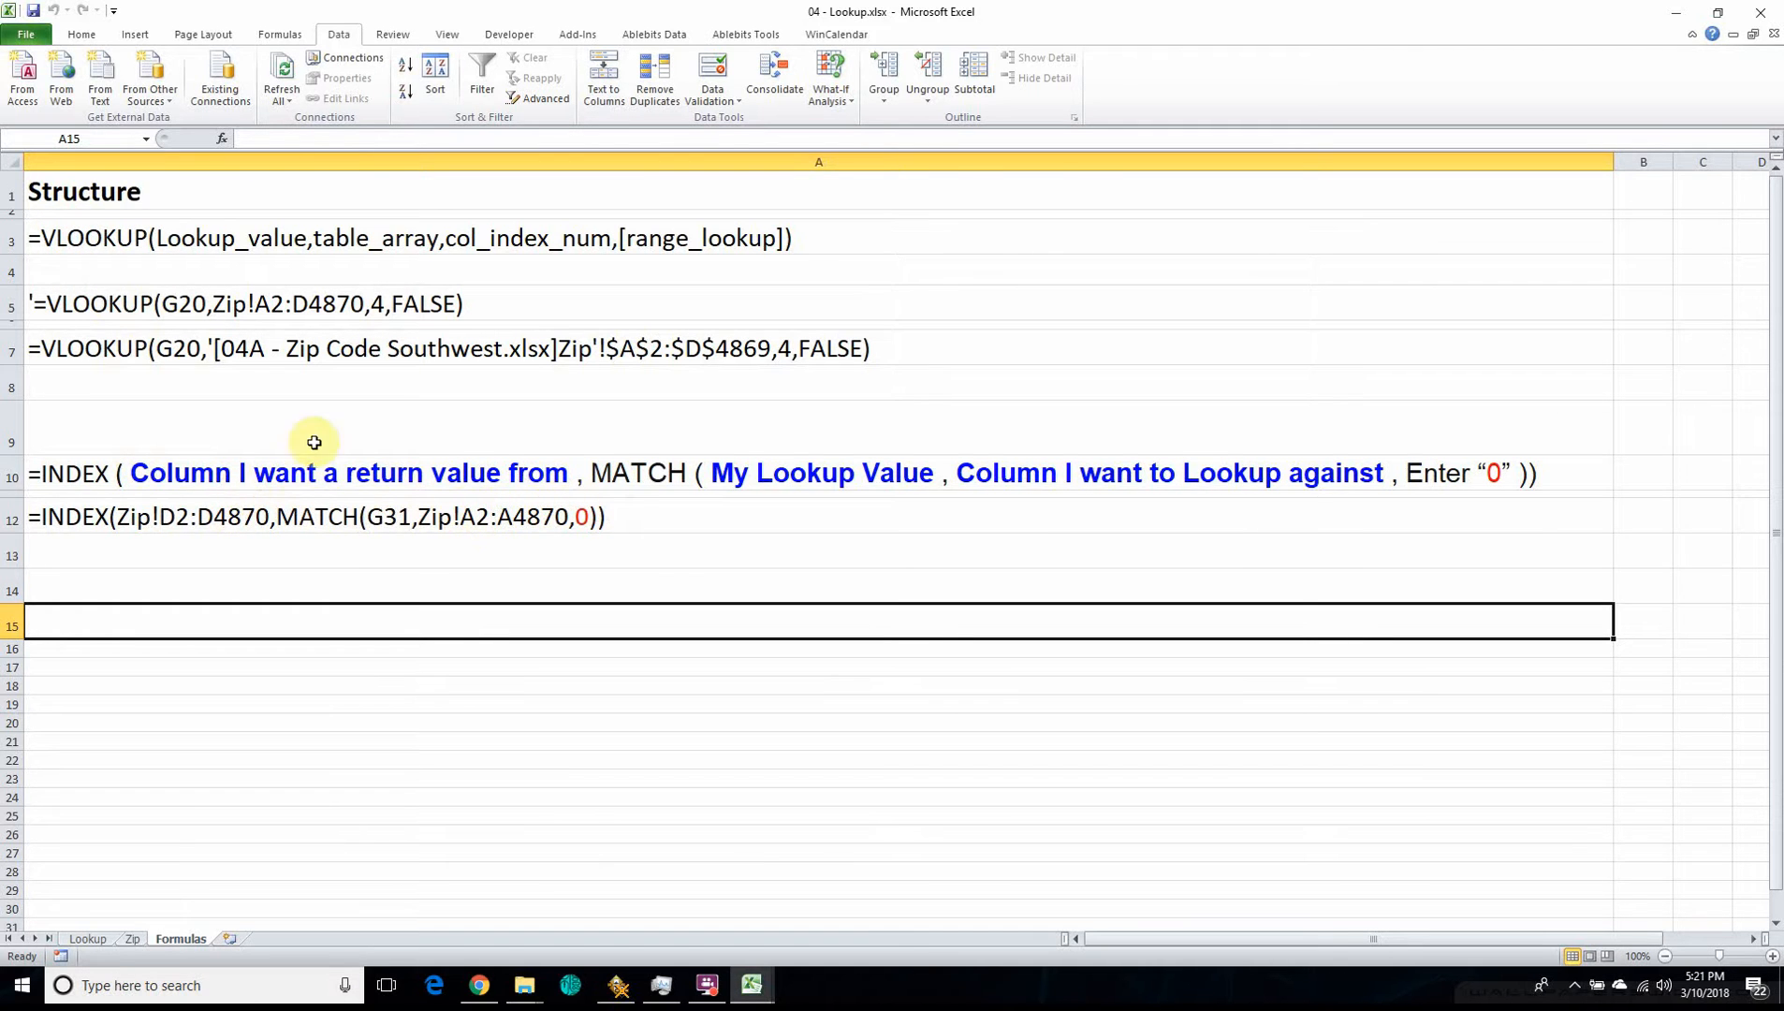
- Inspect row 20 of the Lookup sheet: its Territory cell, zip code and sample VLOOKUP formula
click(137, 940)
click(89, 940)
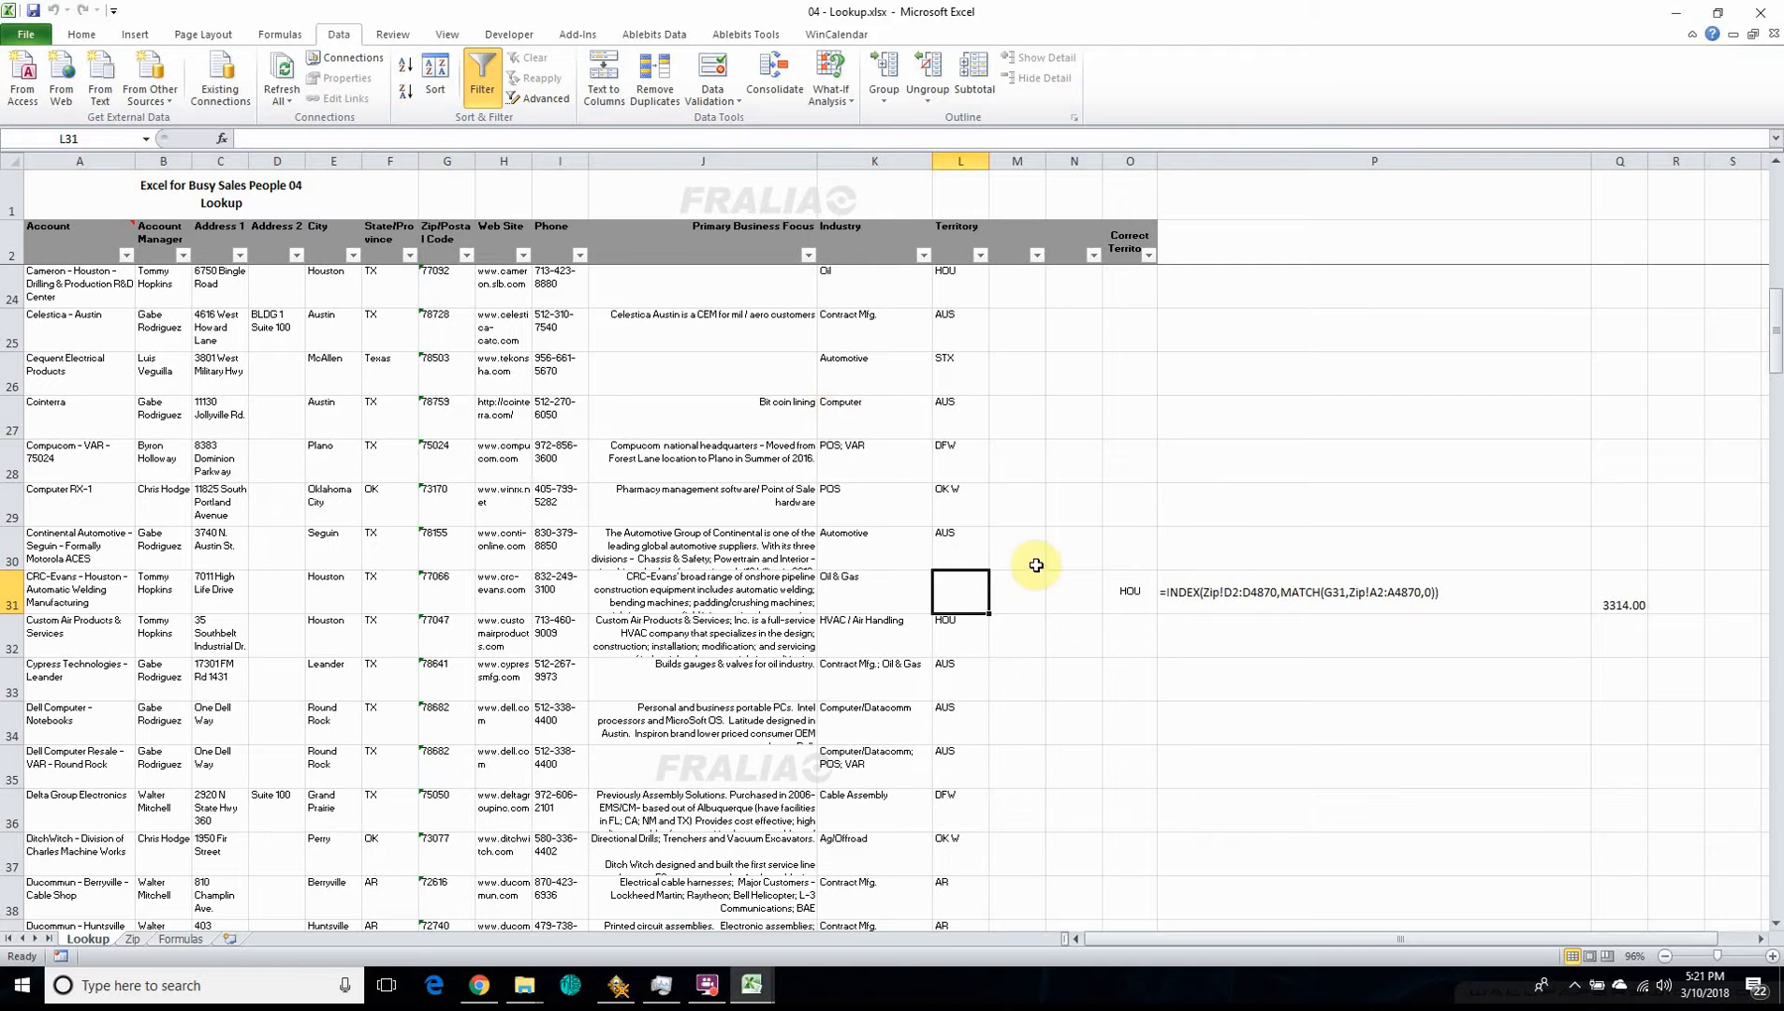
scroll(1035, 561, up, 7)
scroll(967, 583, down, 2)
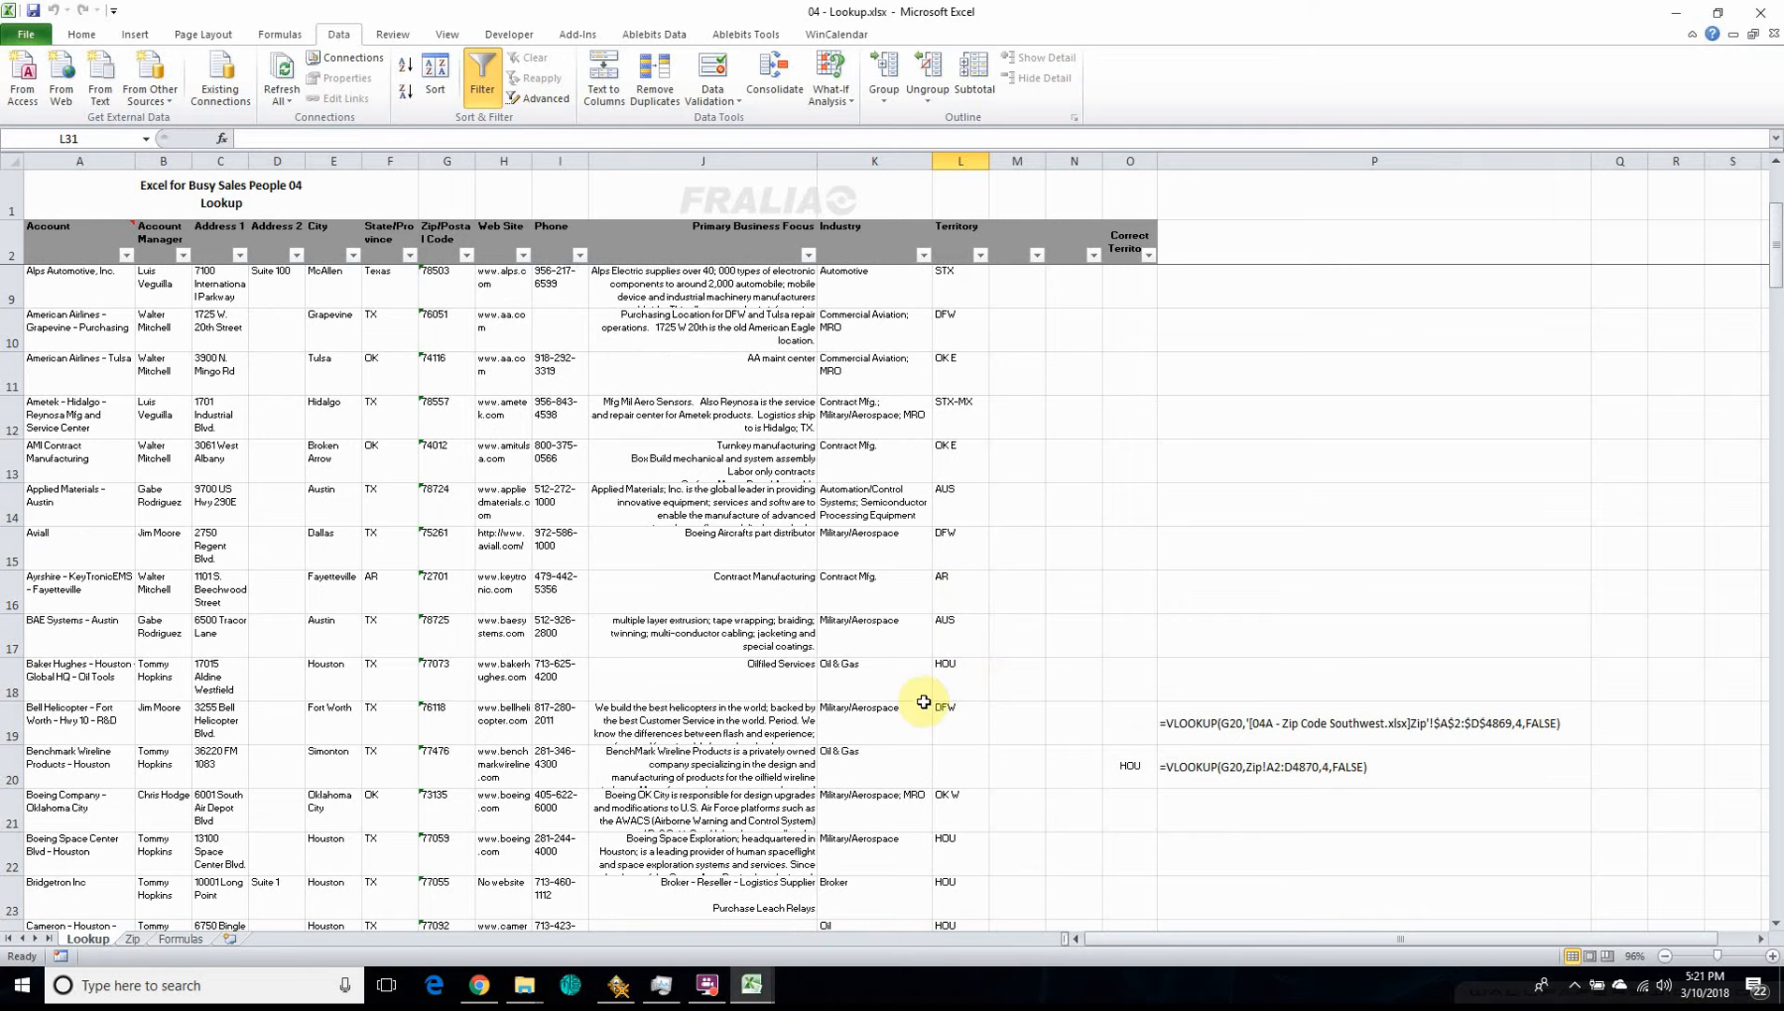
click(964, 777)
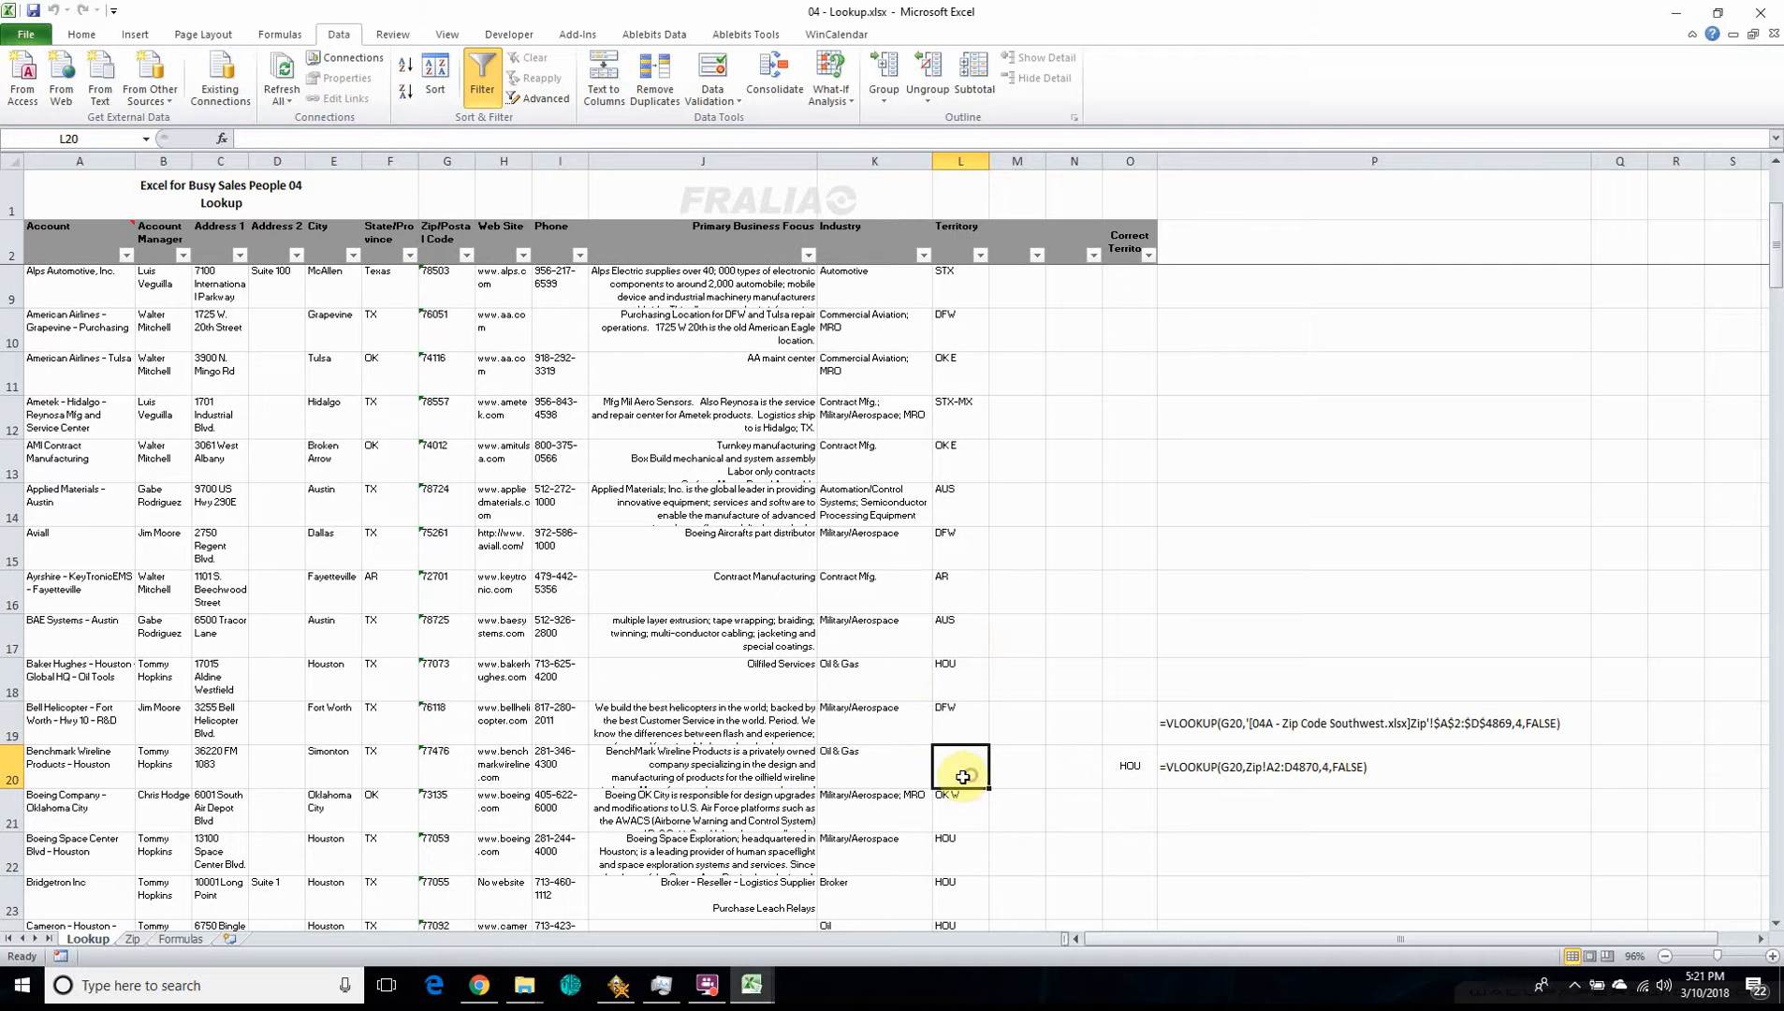
click(436, 765)
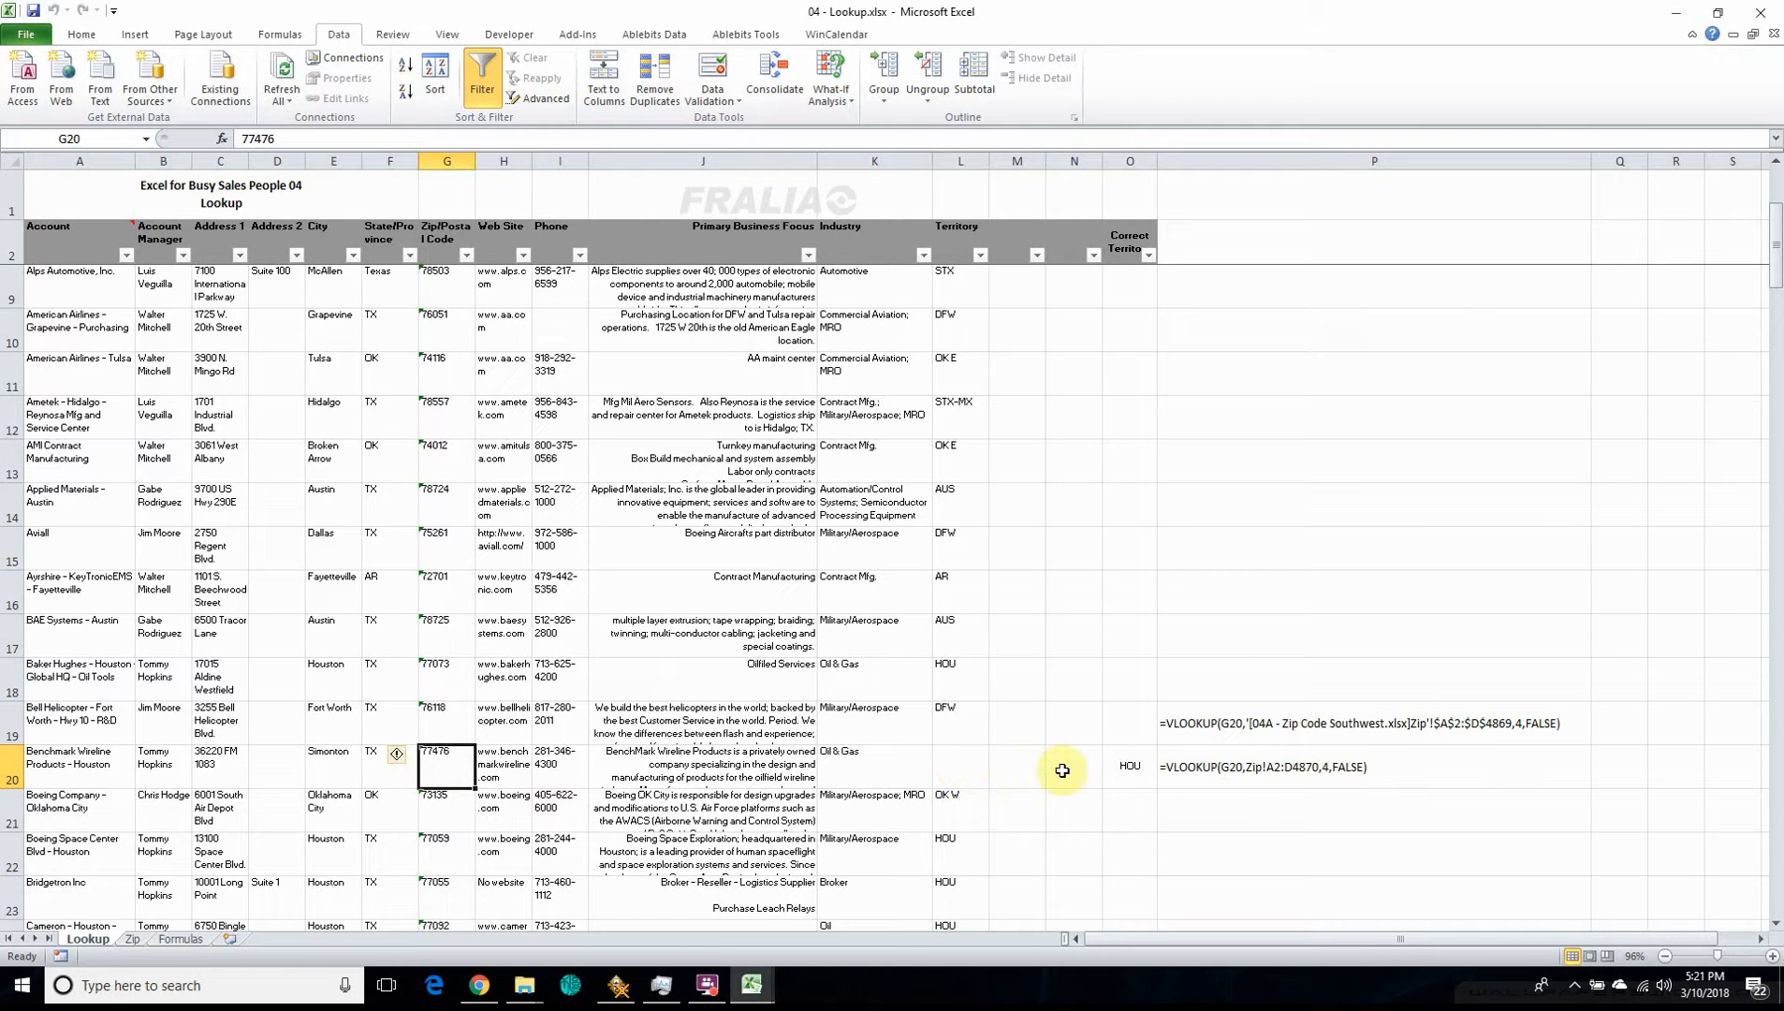
click(1406, 767)
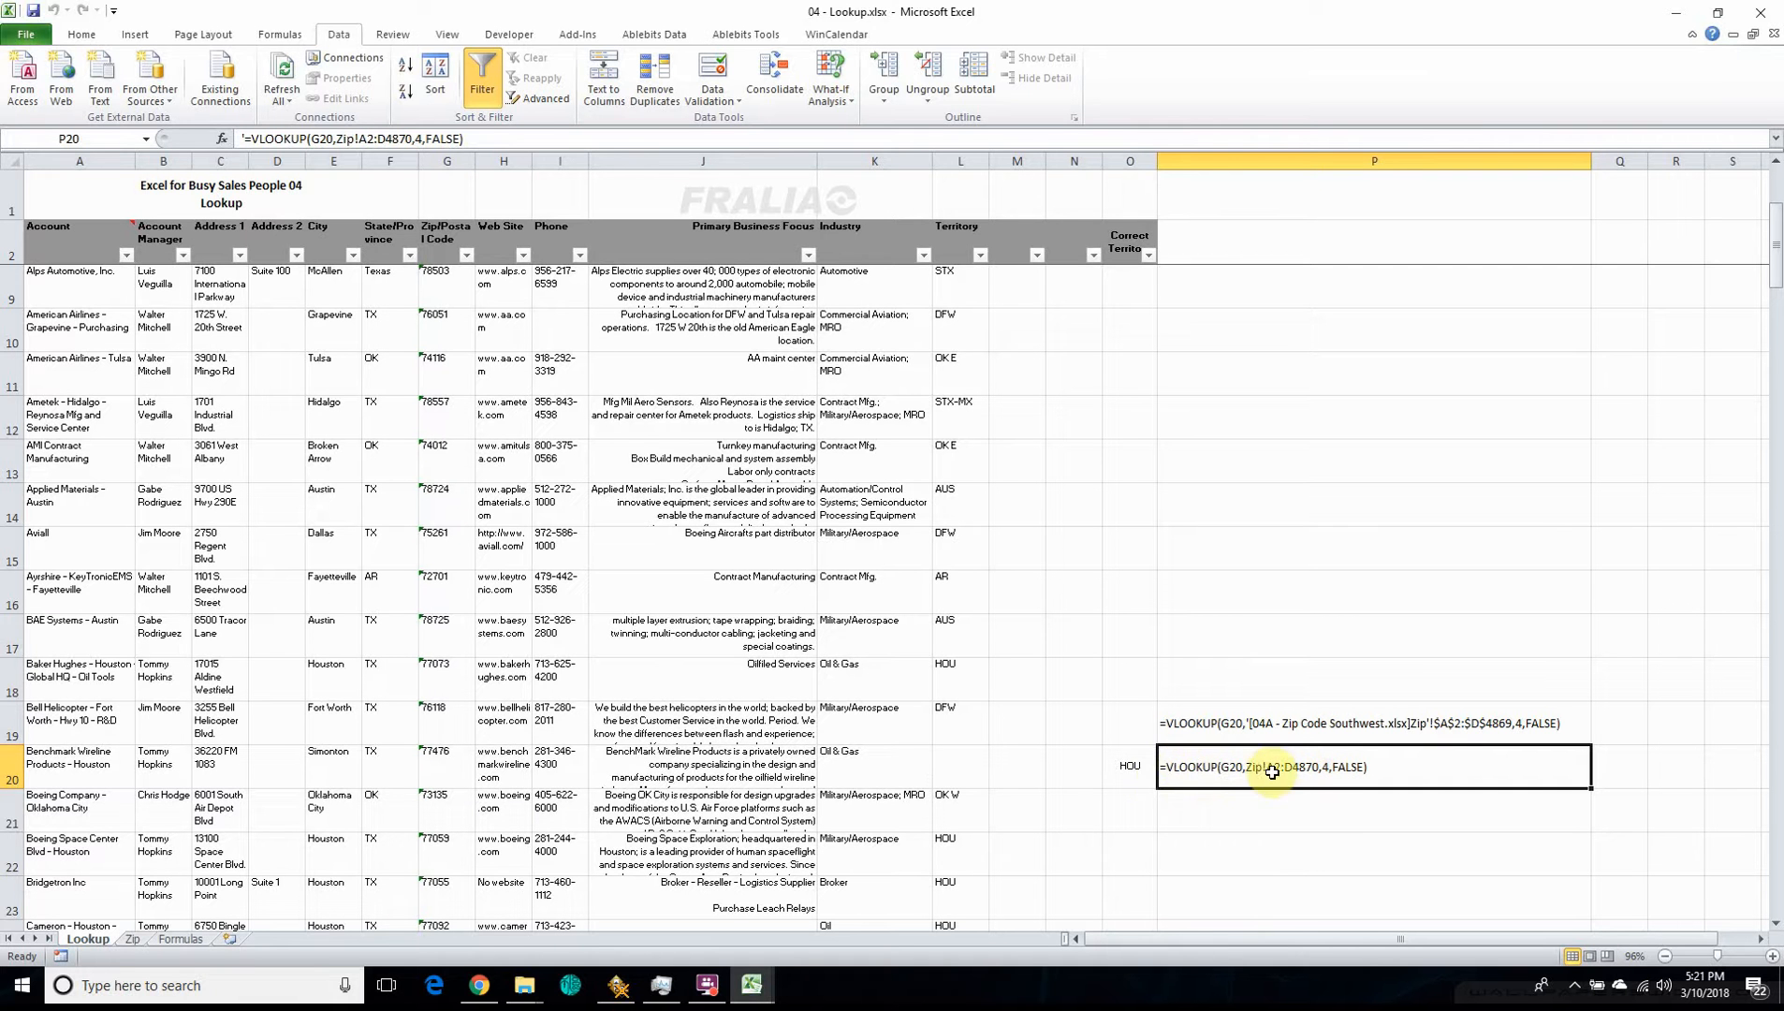
- Begin a VLOOKUP formula in Territory cell L20 and open its Function Arguments dialog
click(939, 768)
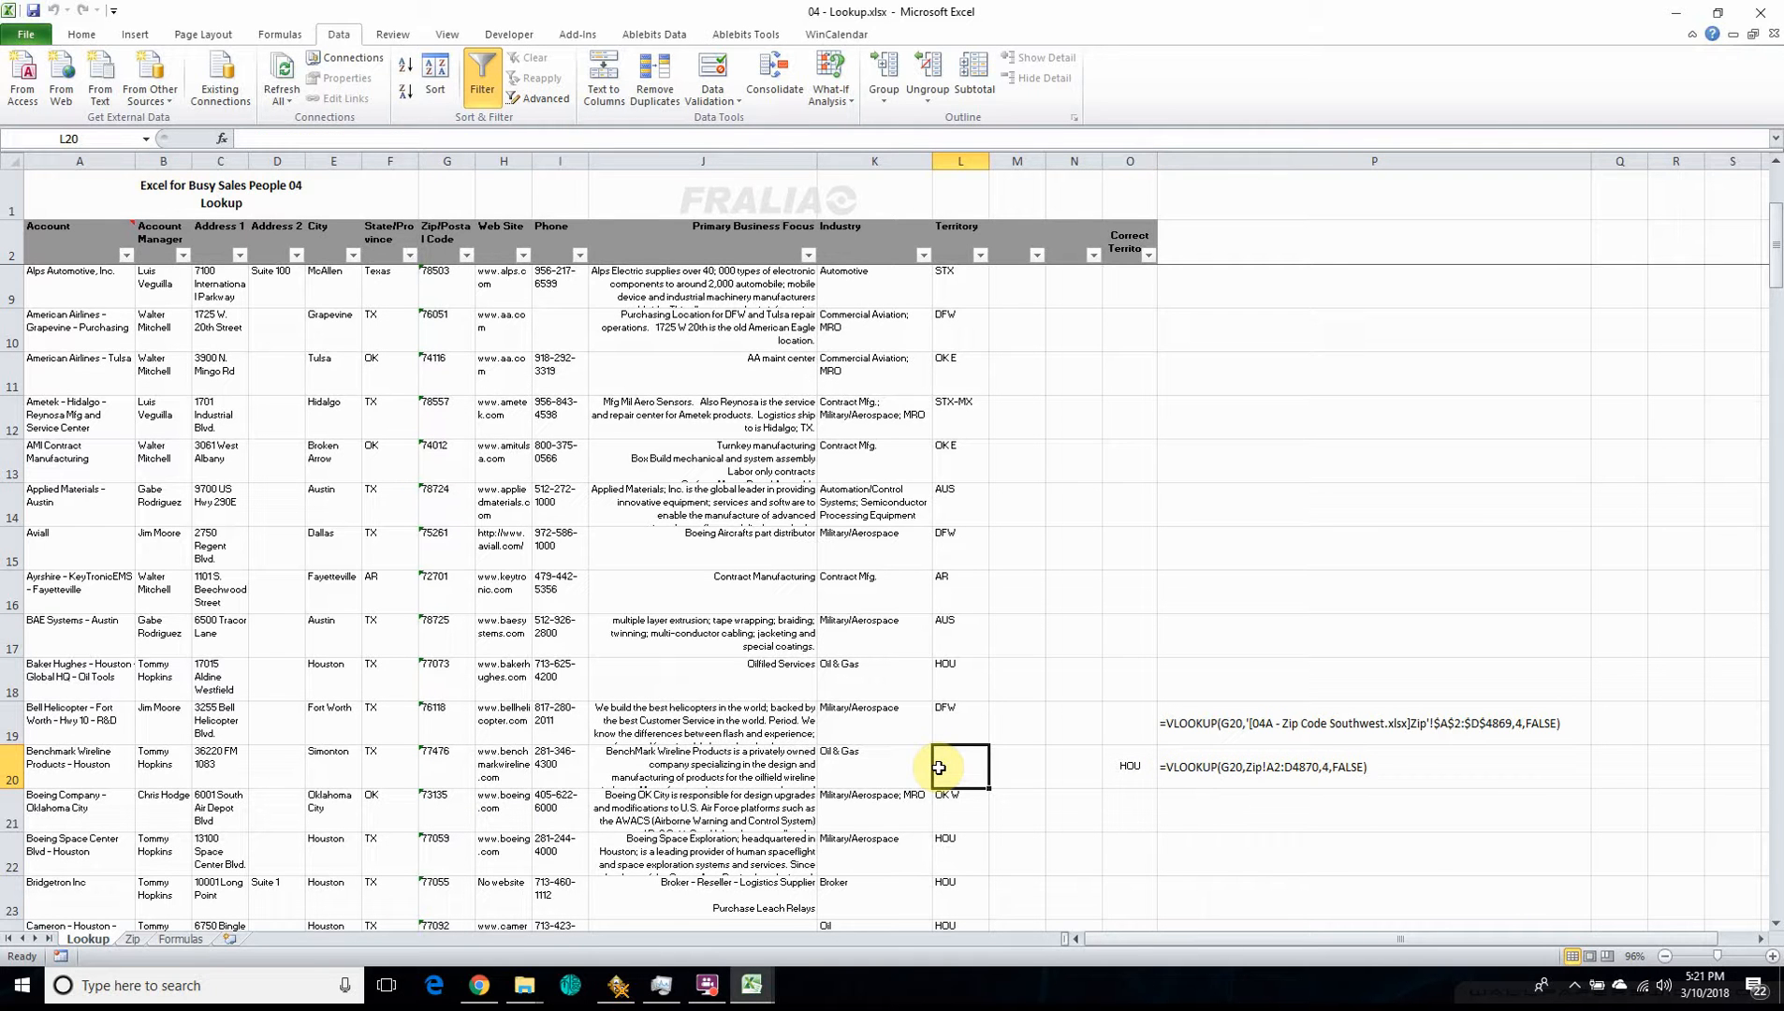
text(=)
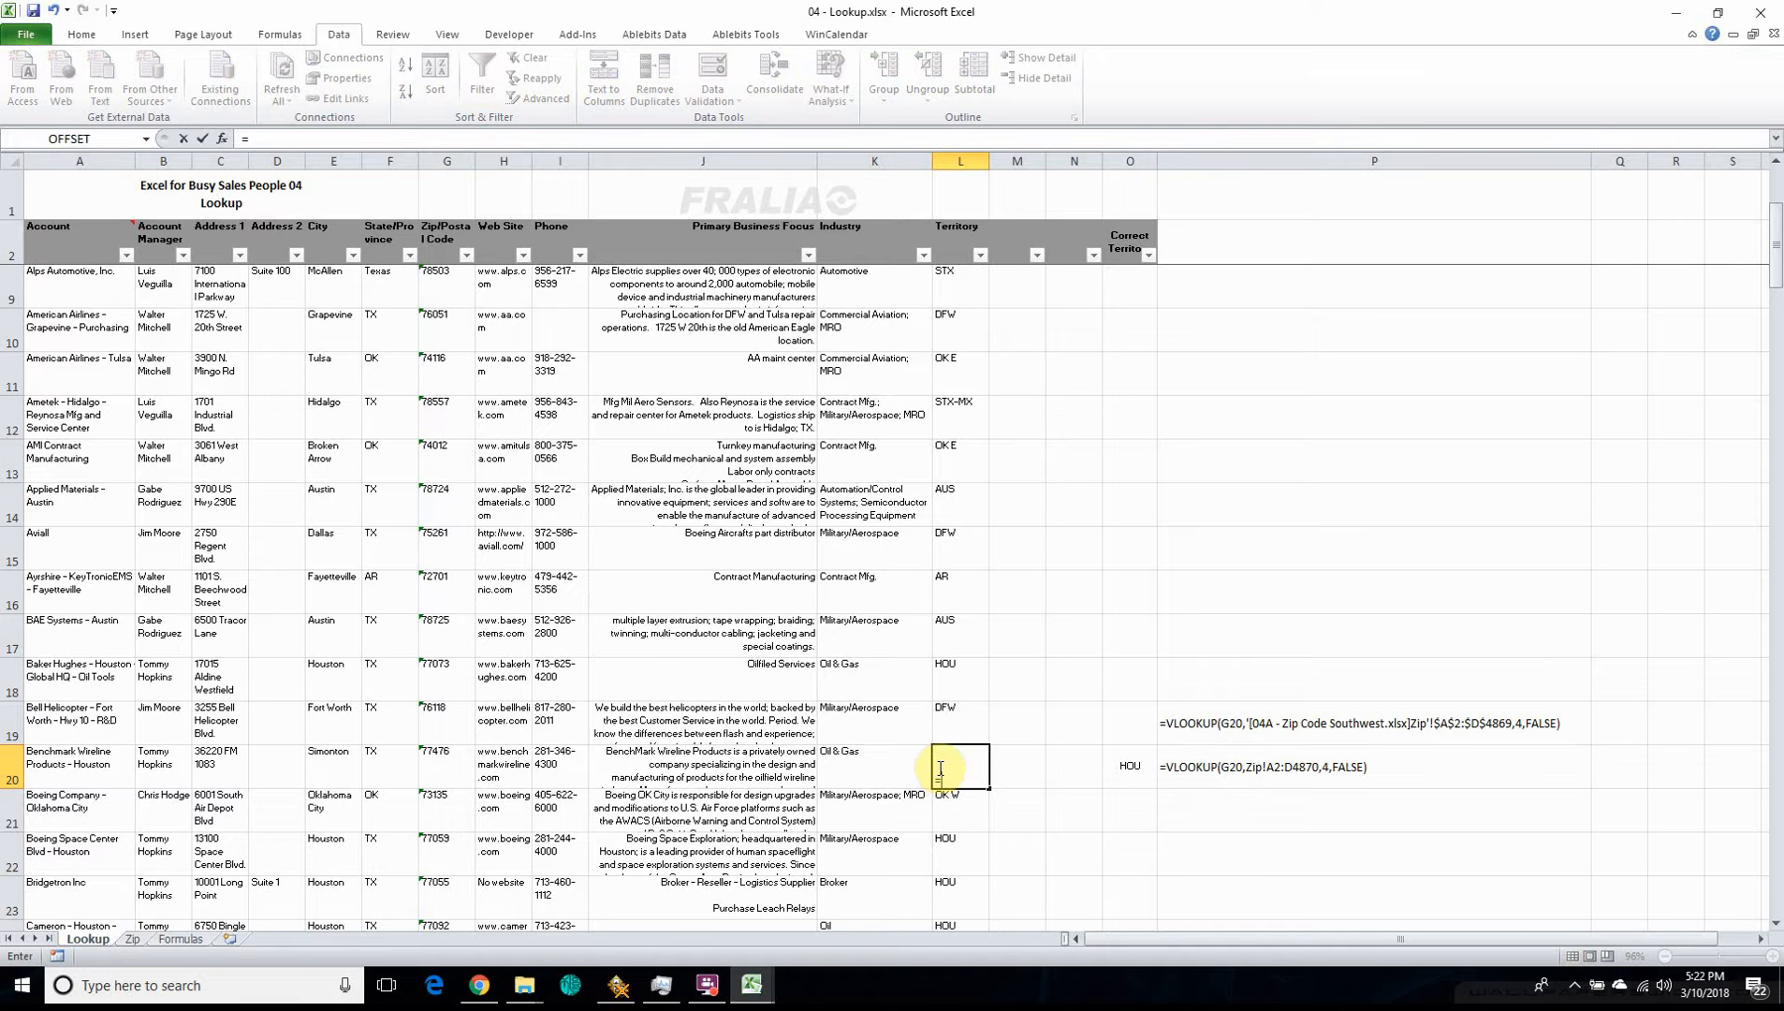
text(v)
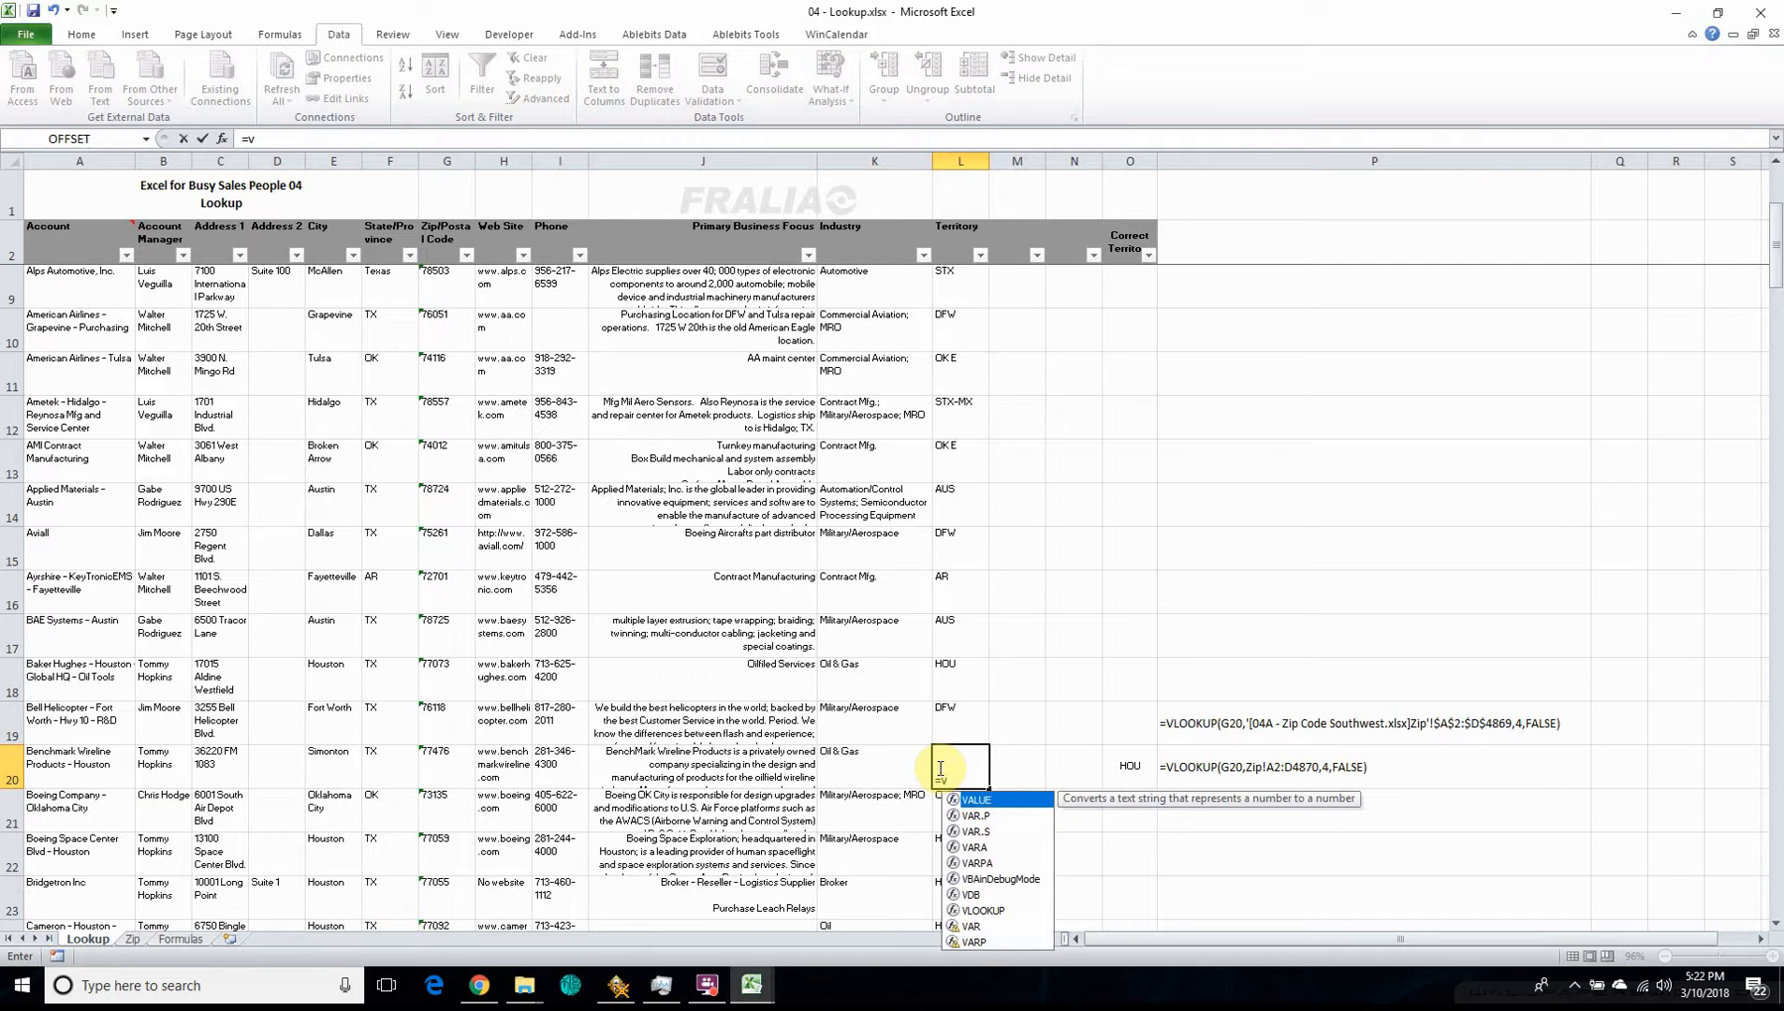
text(l)
key(Tab)
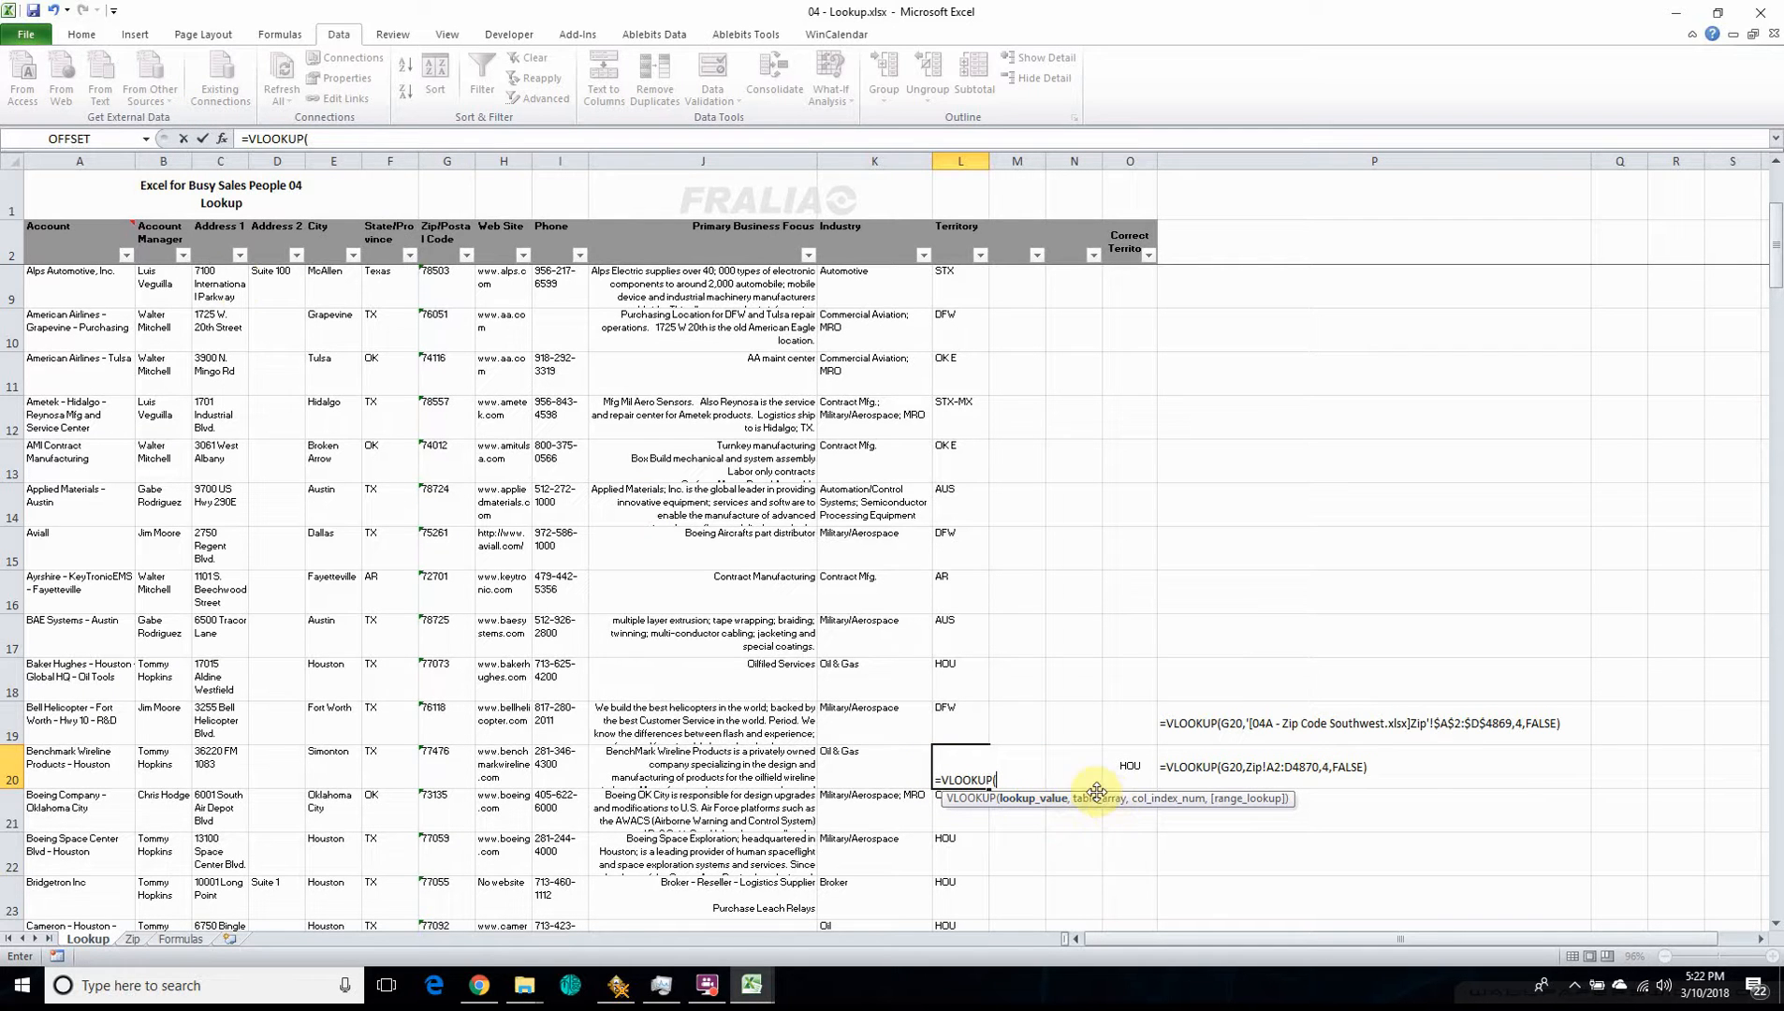
click(222, 141)
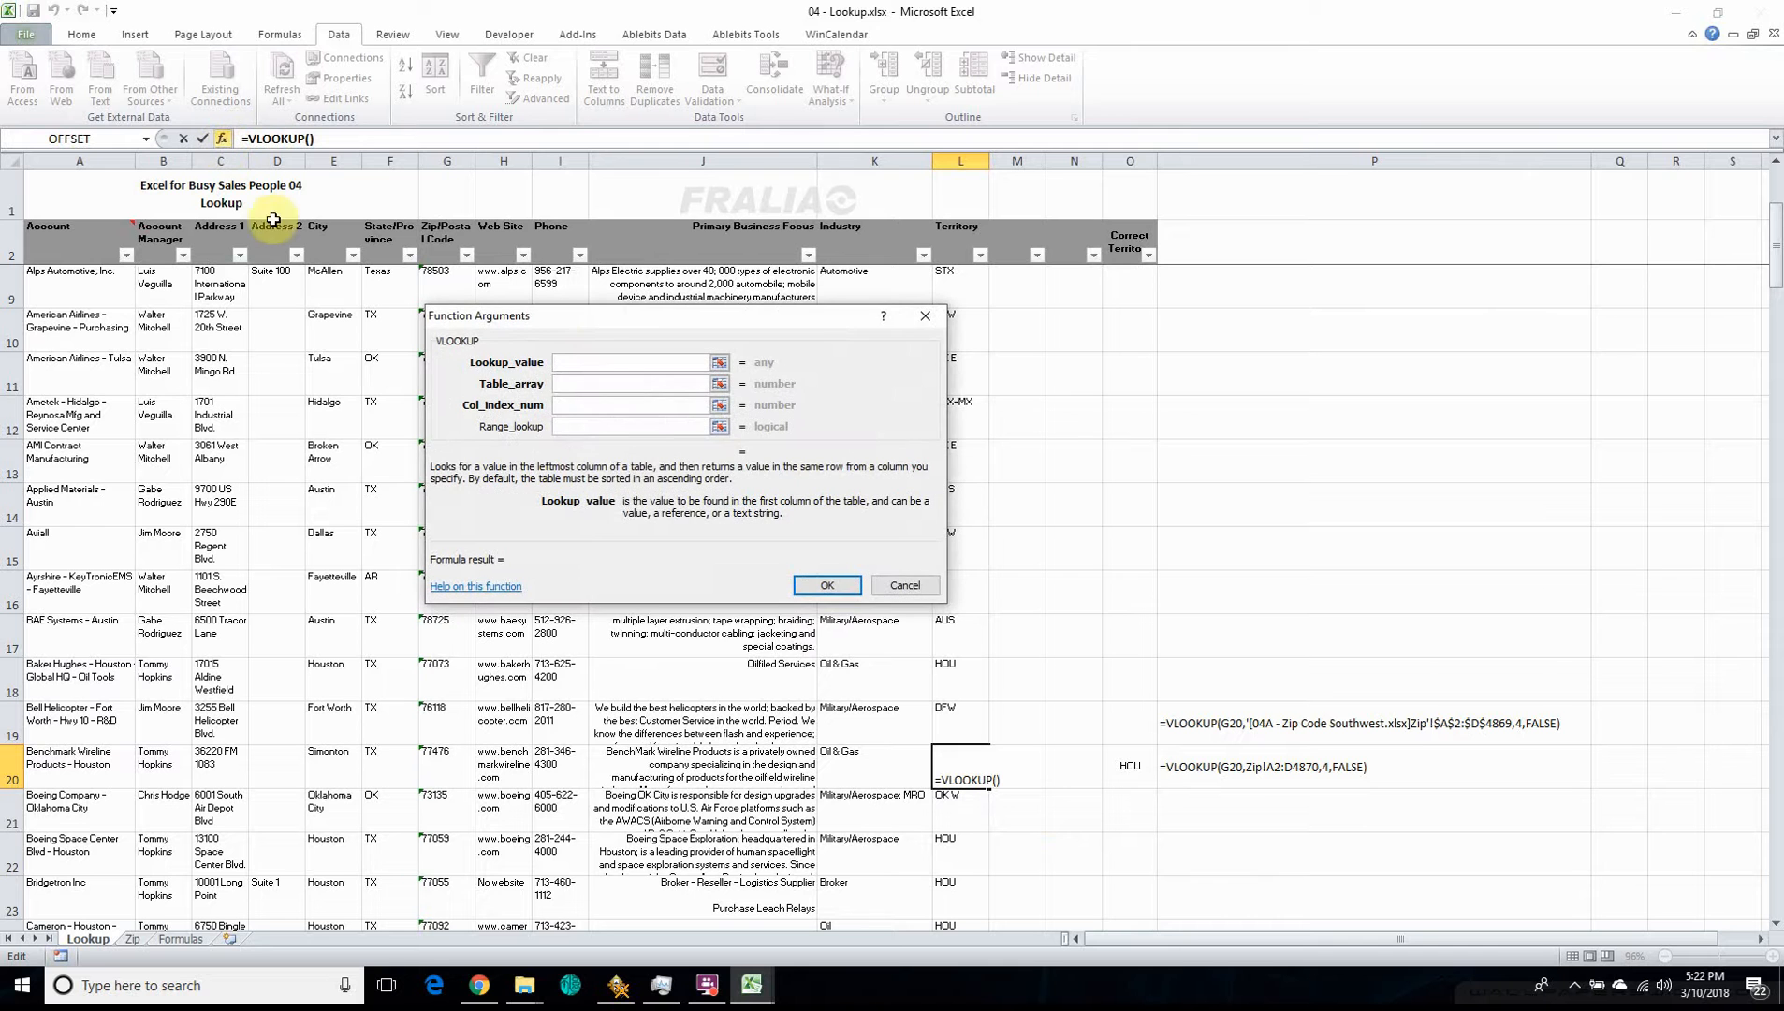
- Move the dialog clear of the account data and set the lookup value to zip code cell G20
drag(597, 316, 645, 328)
drag(812, 337, 1168, 373)
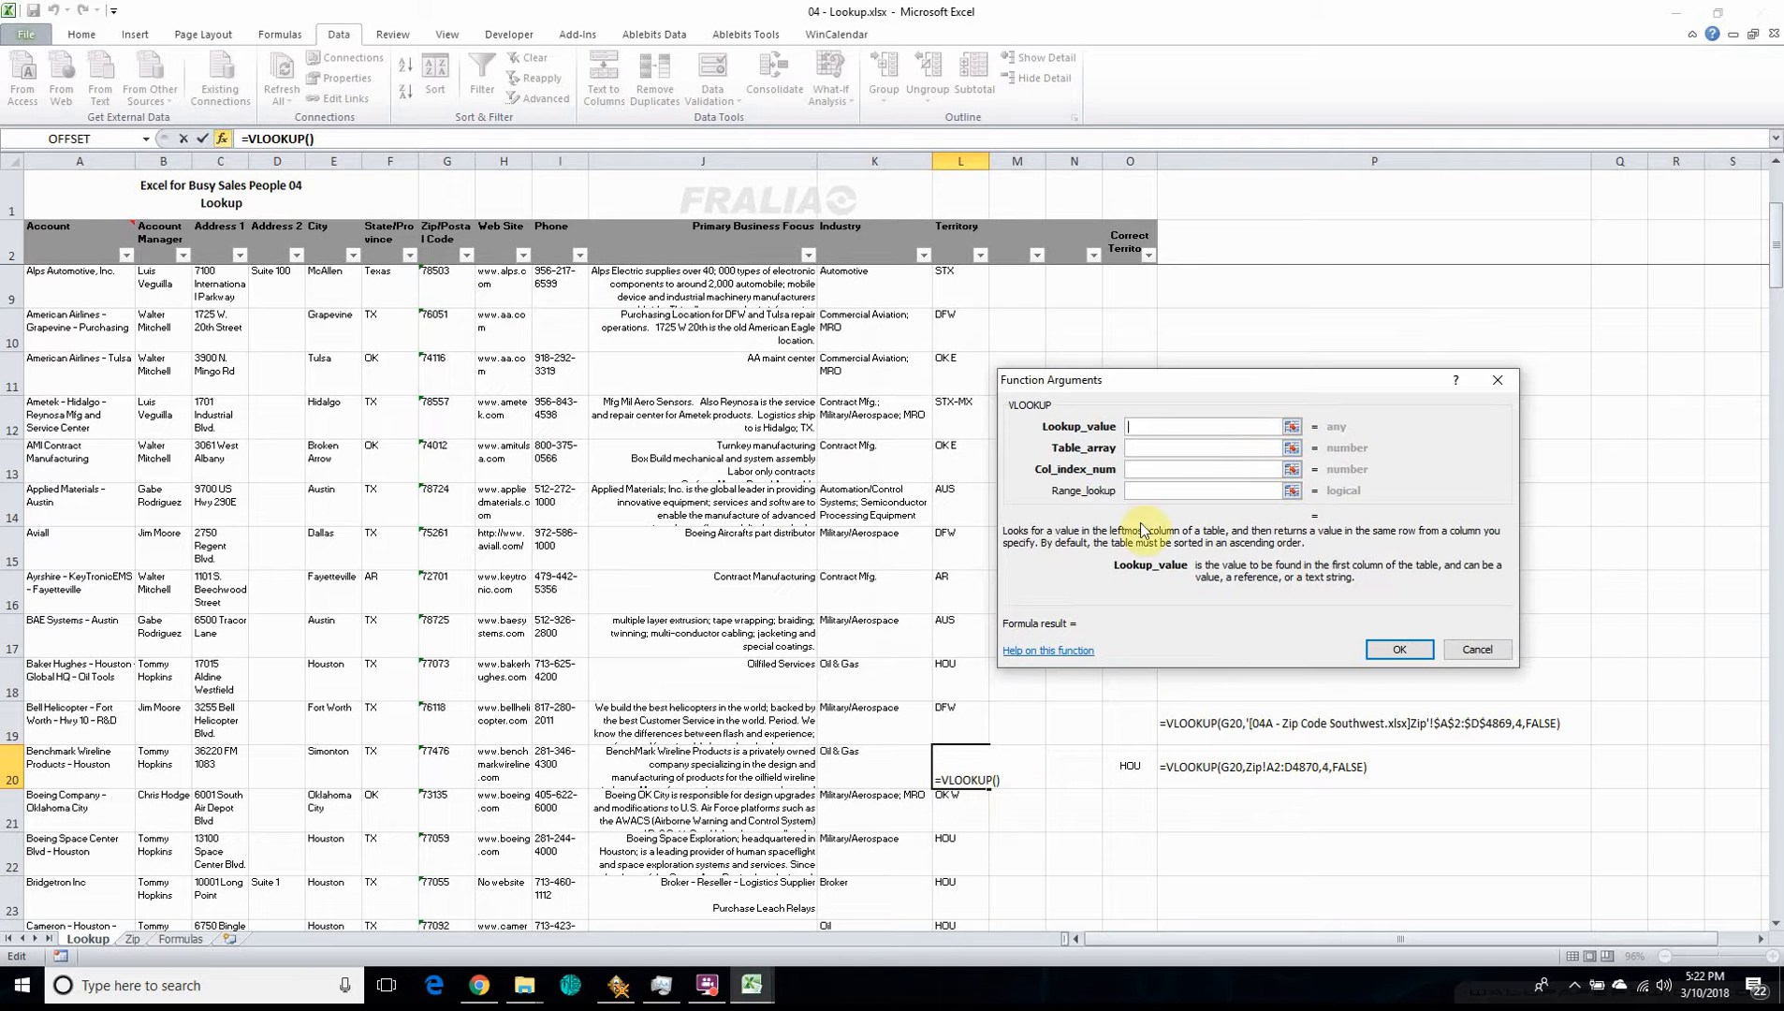
click(435, 766)
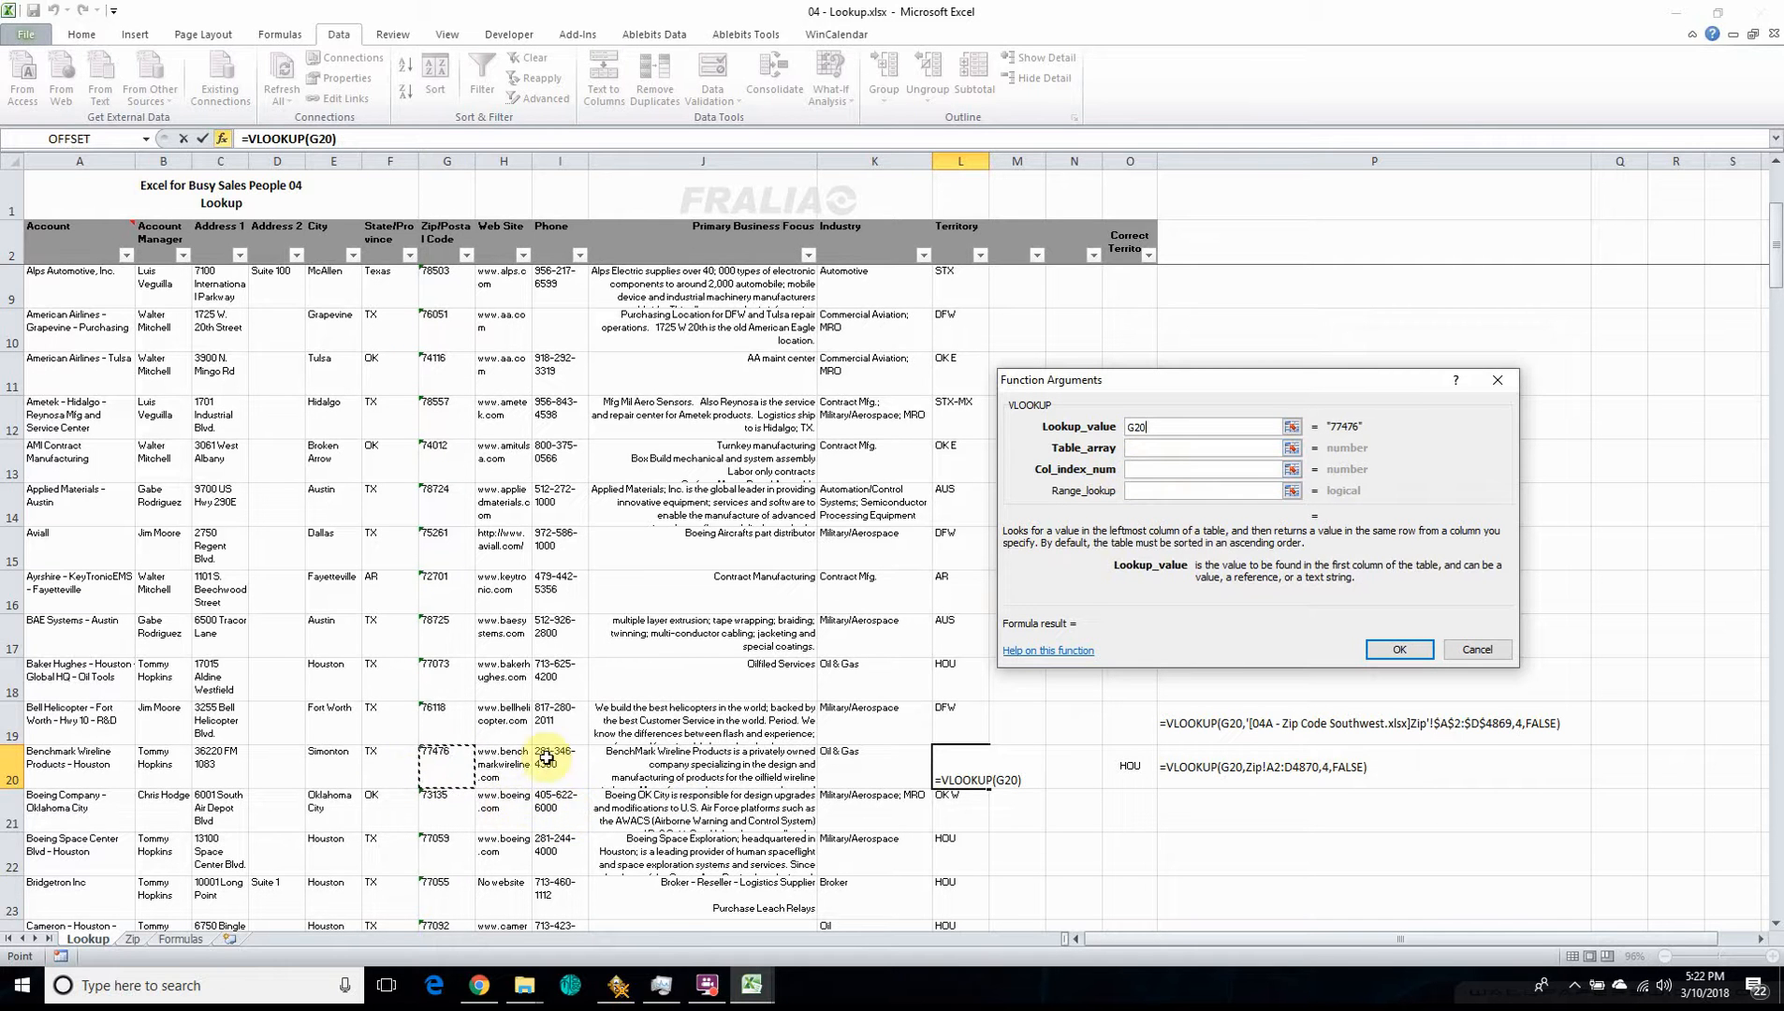
- Set the VLOOKUP's table array to the range A2:D4870 on the Zip sheet
click(1143, 449)
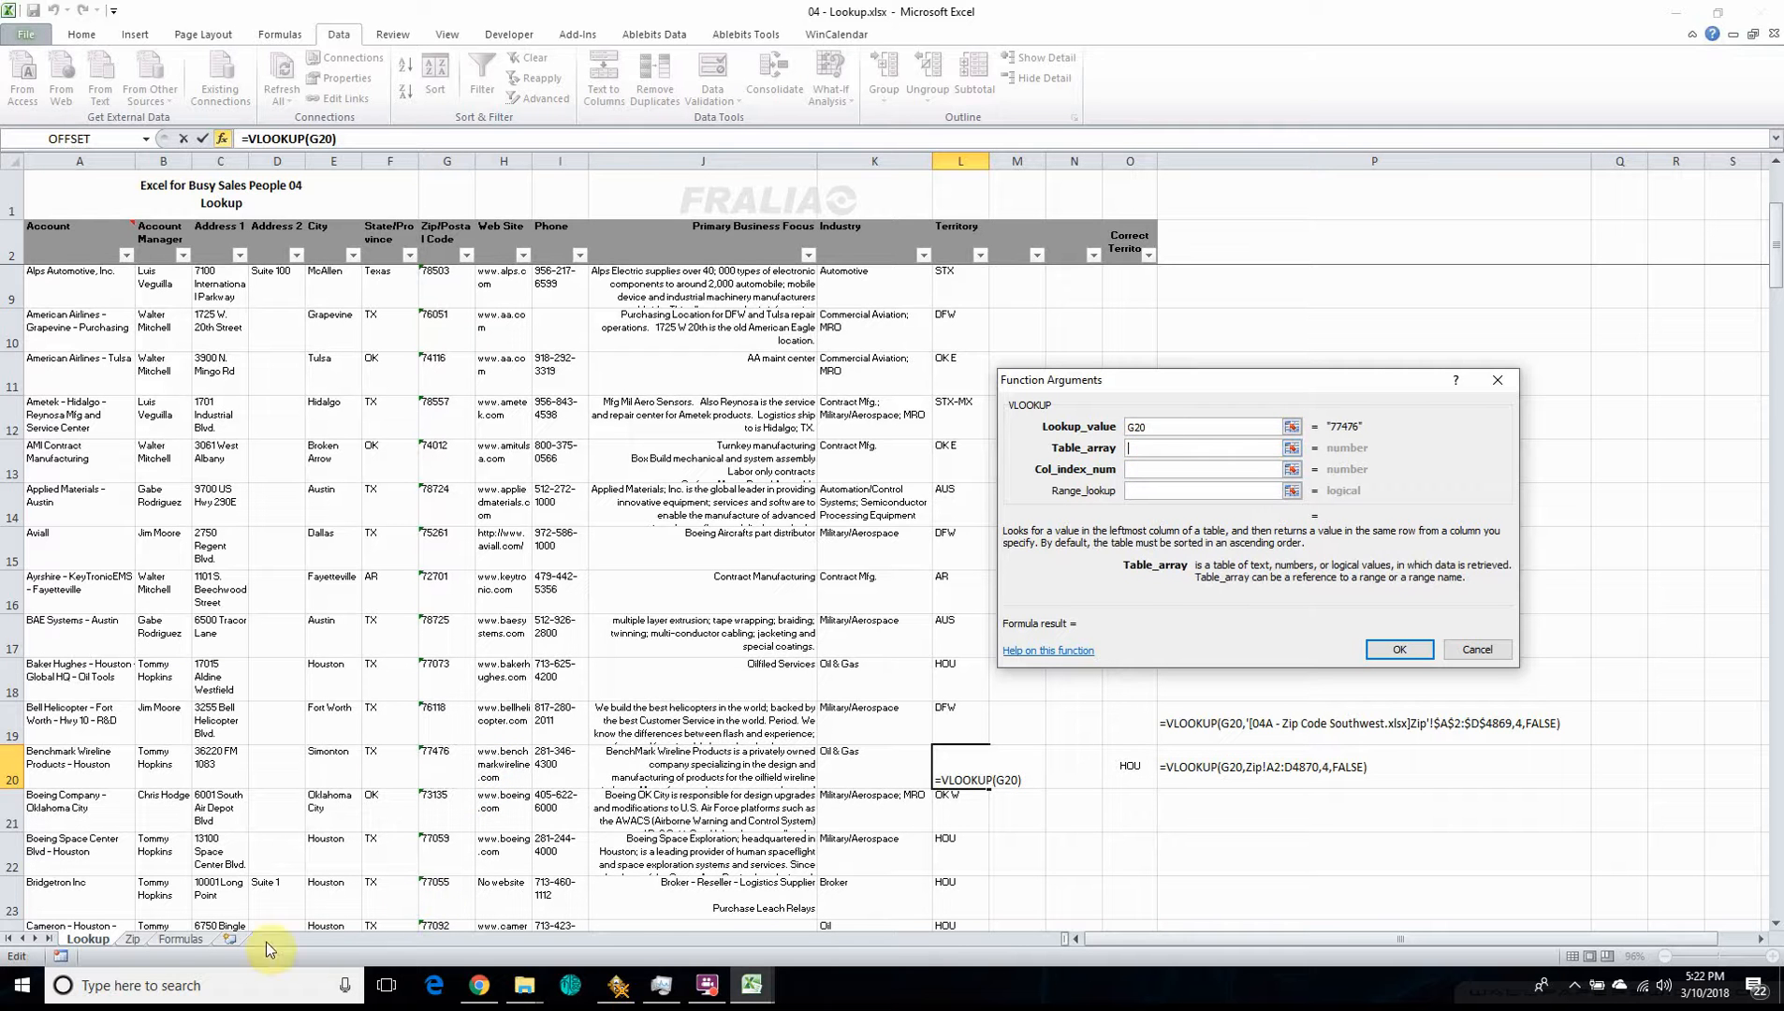
click(129, 940)
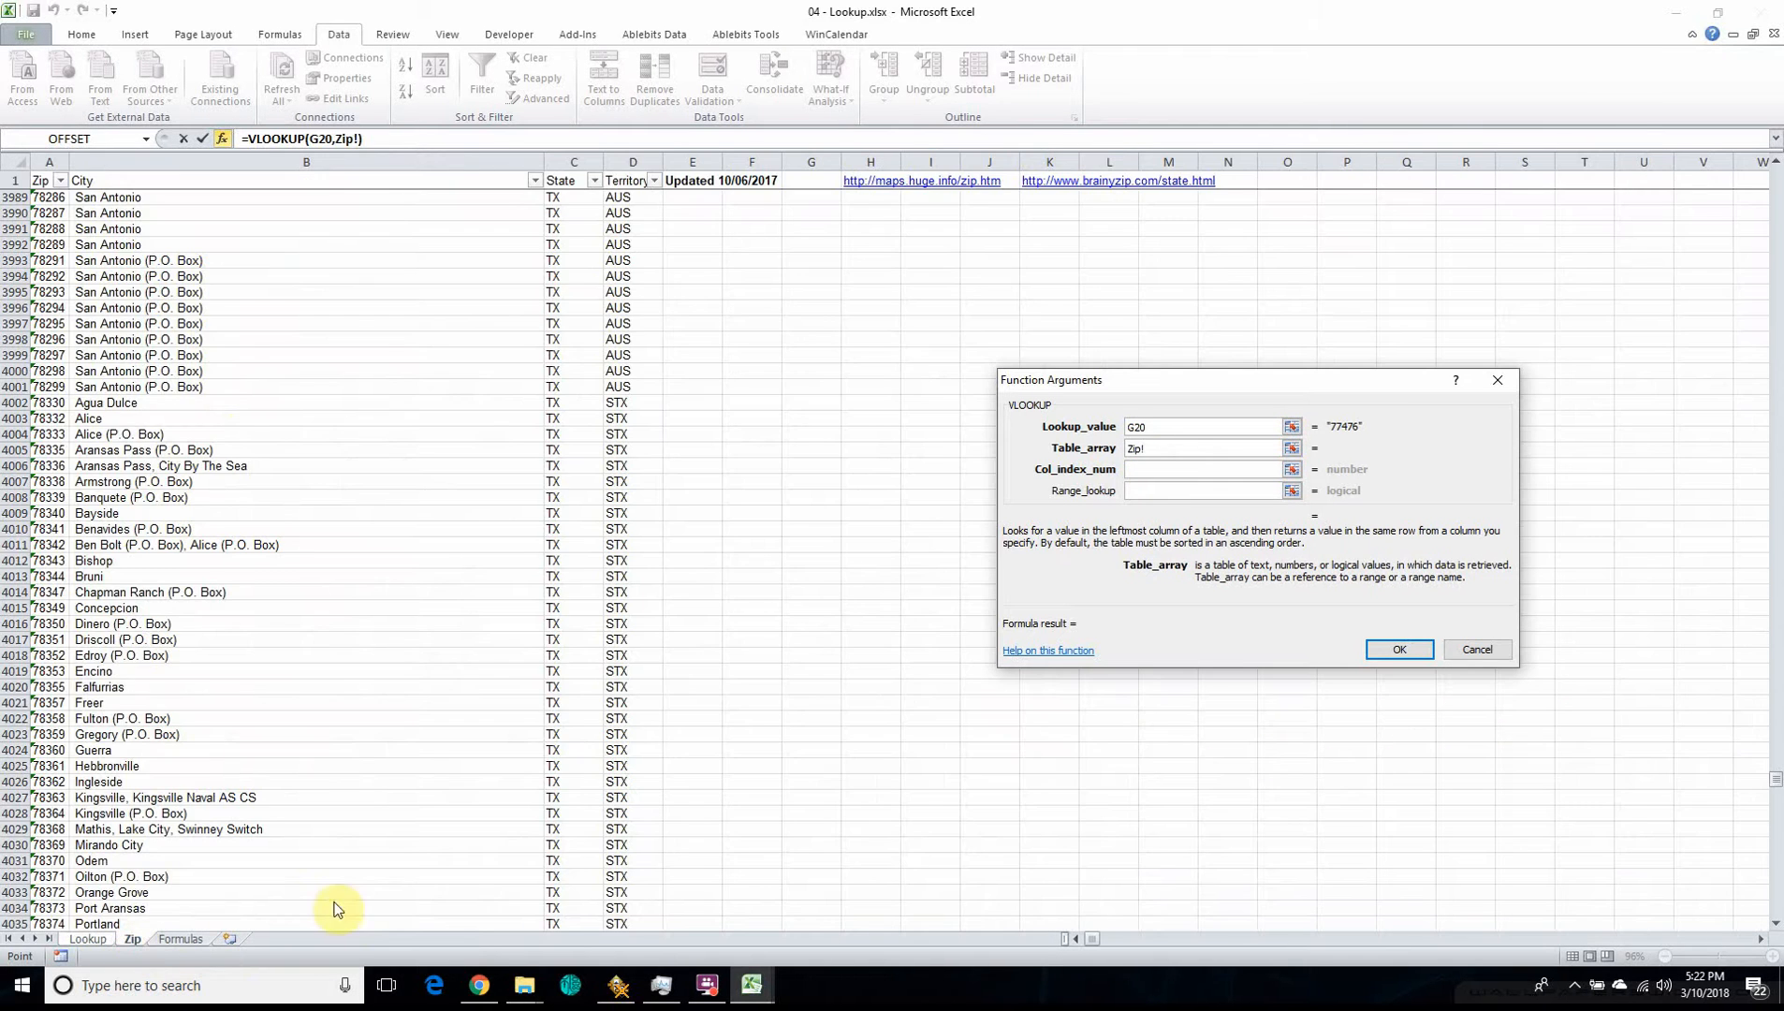
click(60, 260)
key(ctrl+Up)
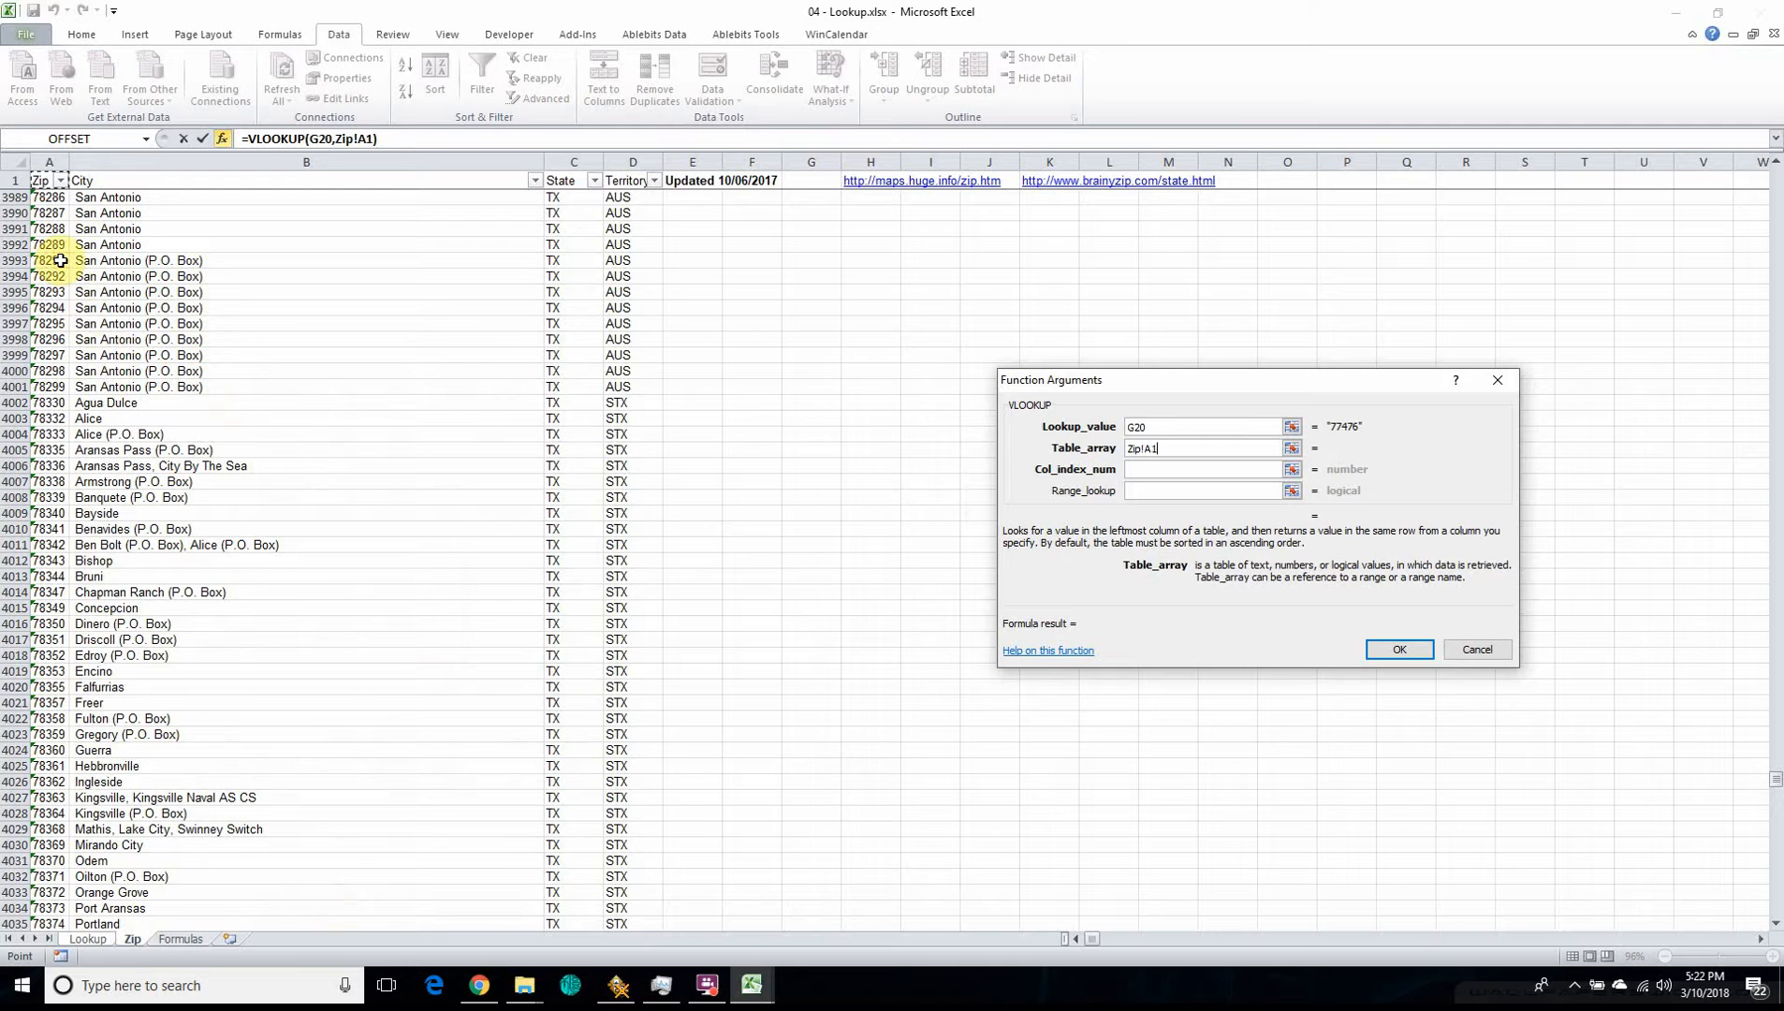
key(Down)
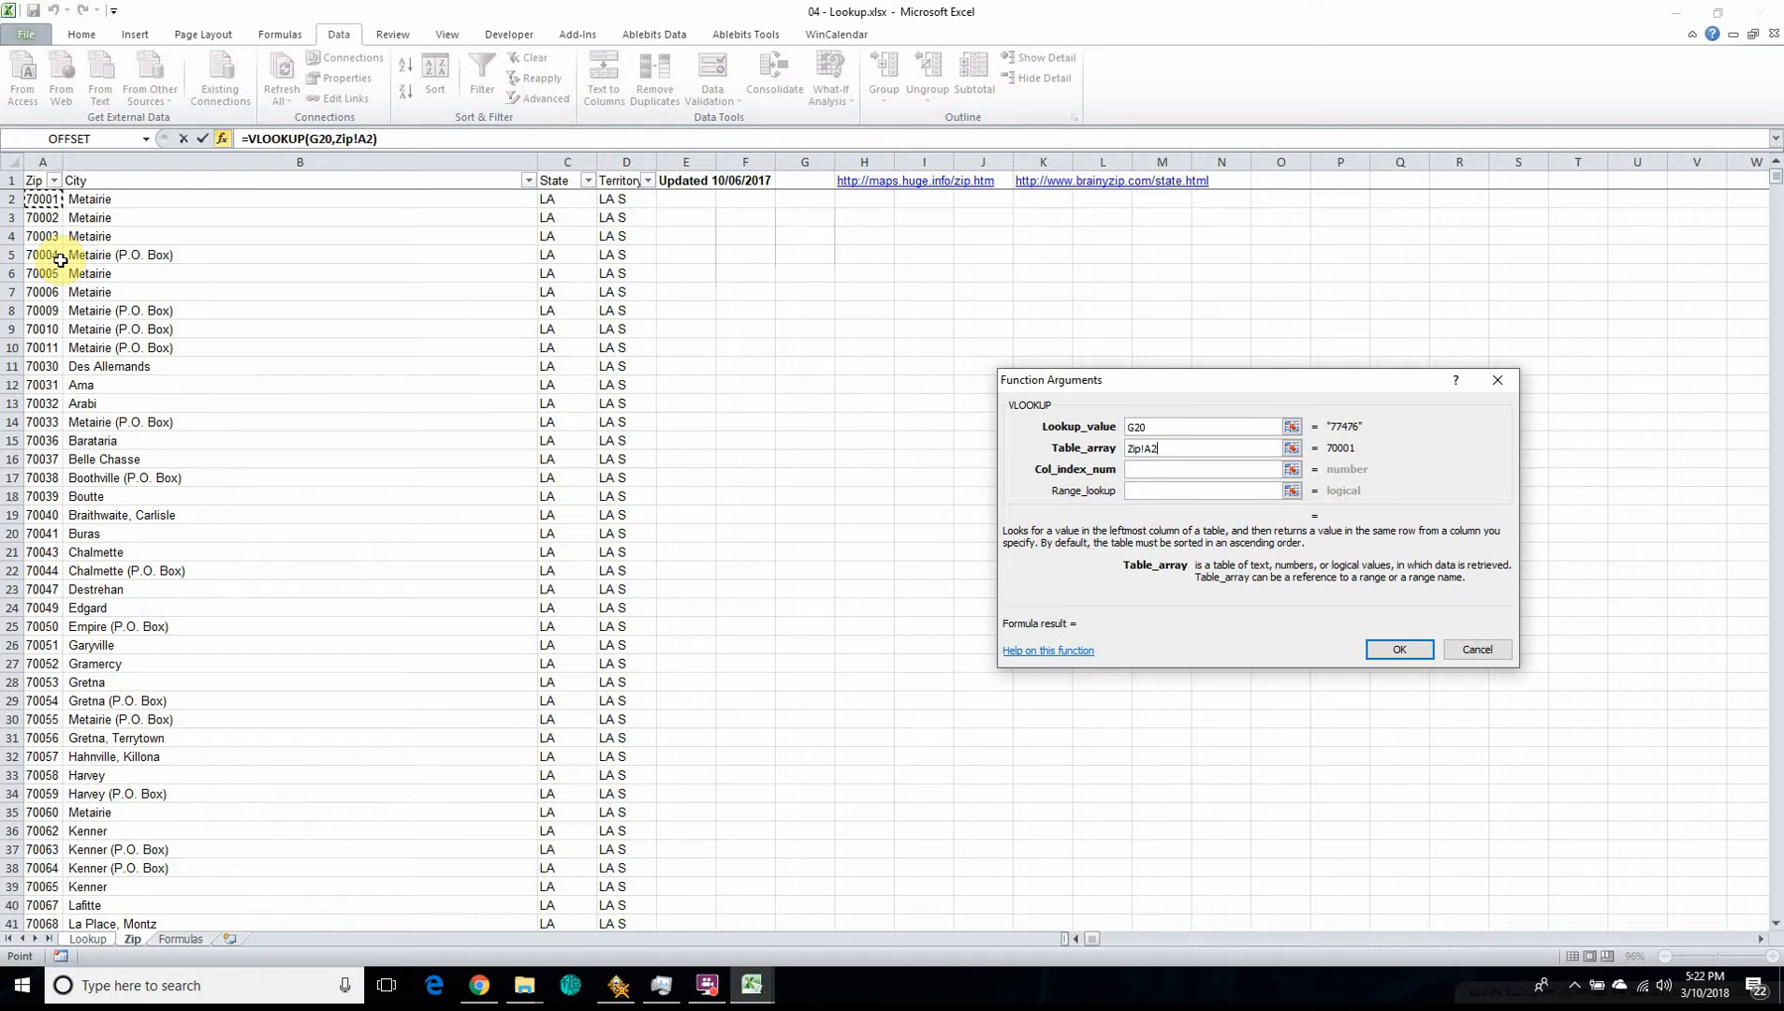
key(ctrl+shift+End)
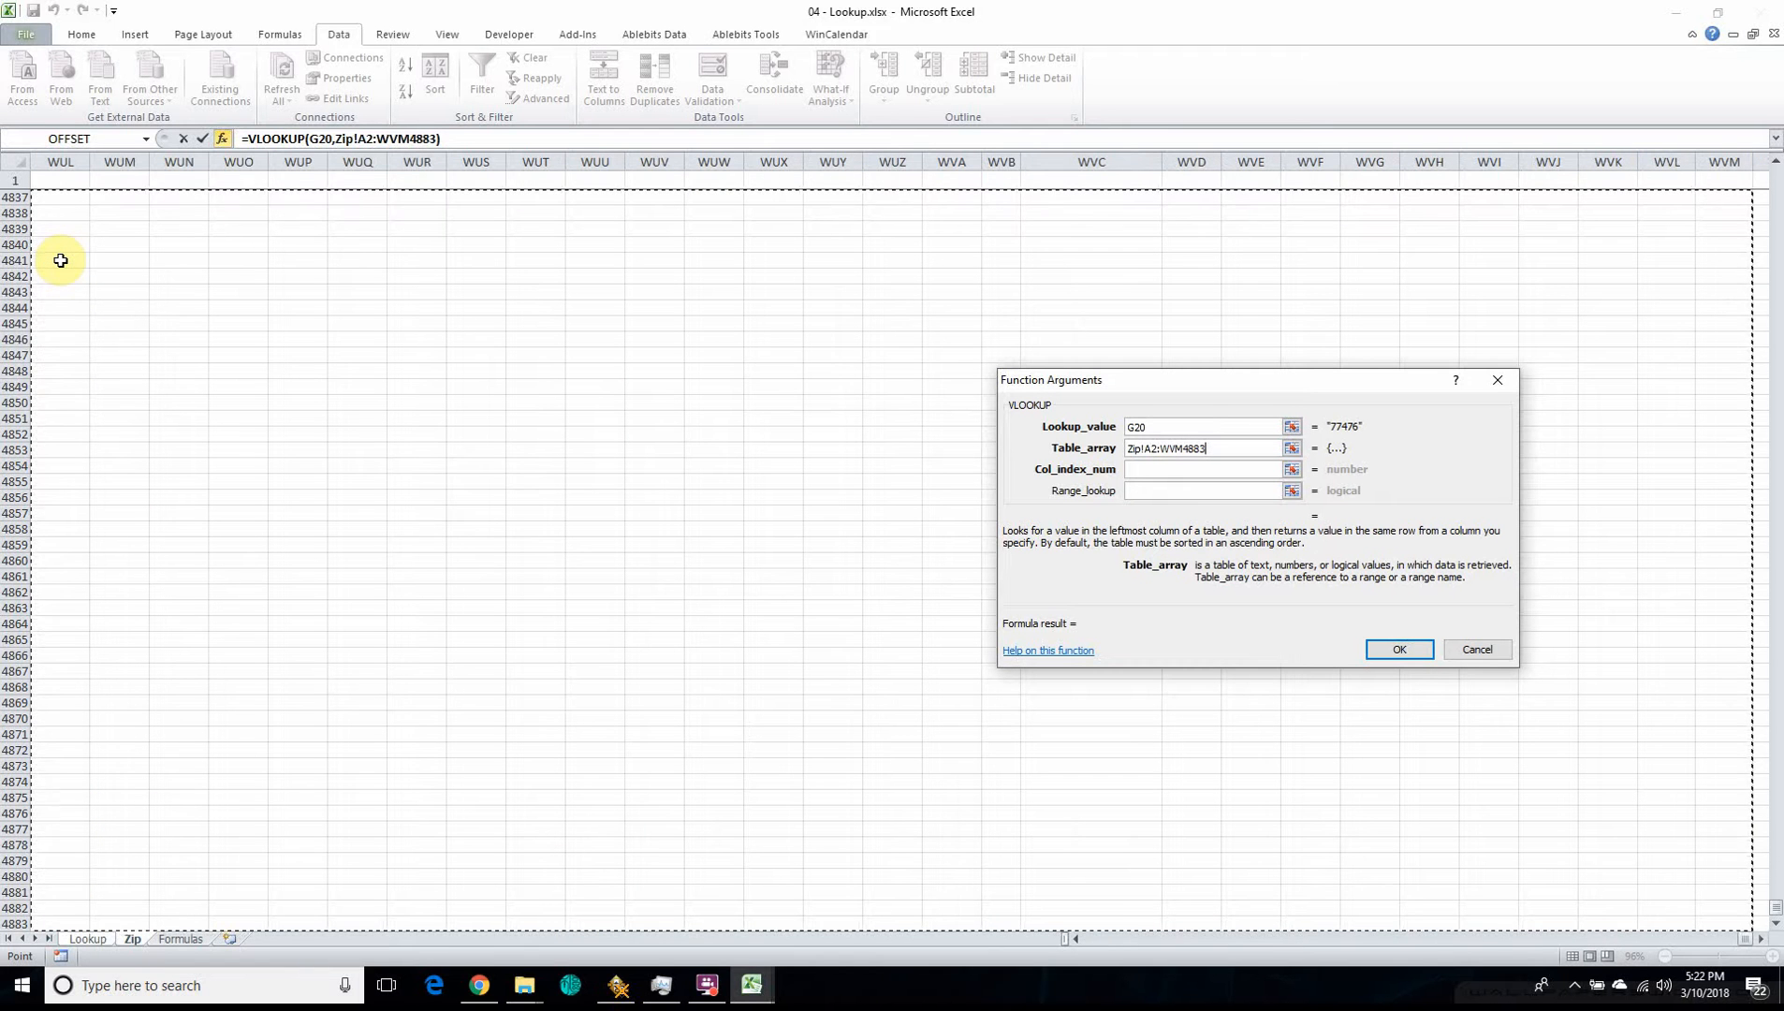
key(ctrl+shift+Left)
key(ctrl+shift+Up)
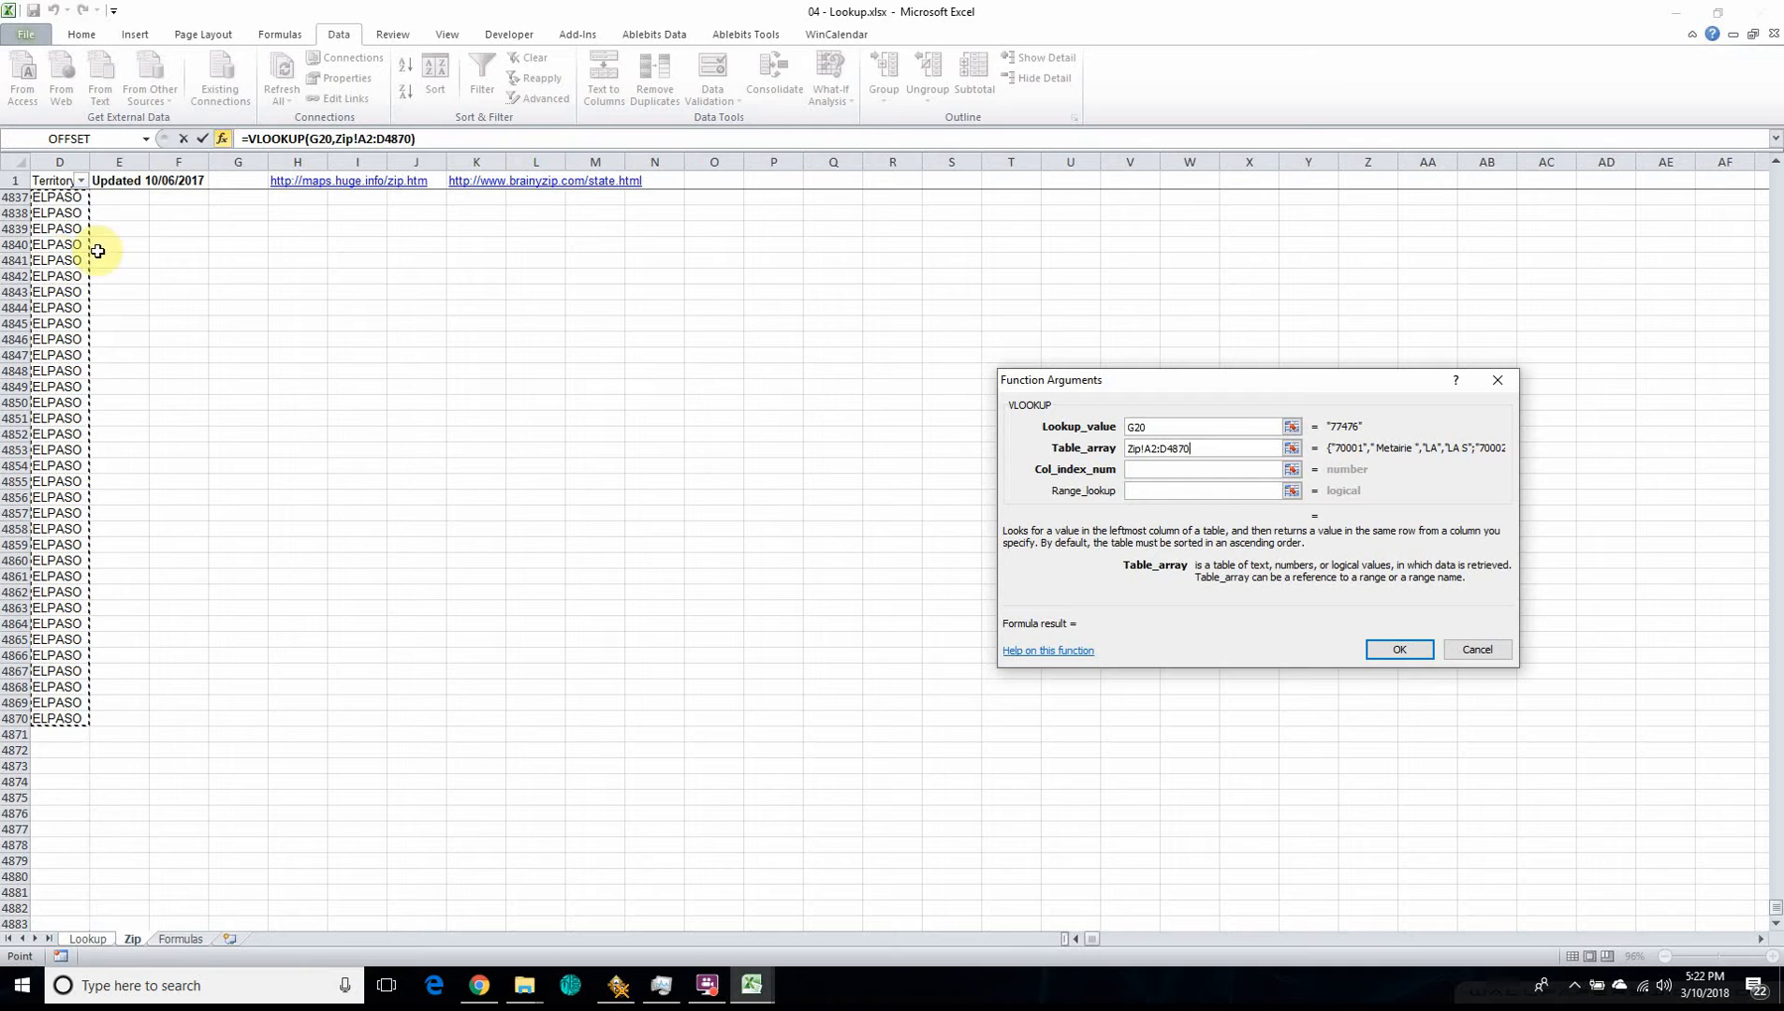
- Make the table array reference absolute as Zip!$A$2:$D$4870
click(1160, 448)
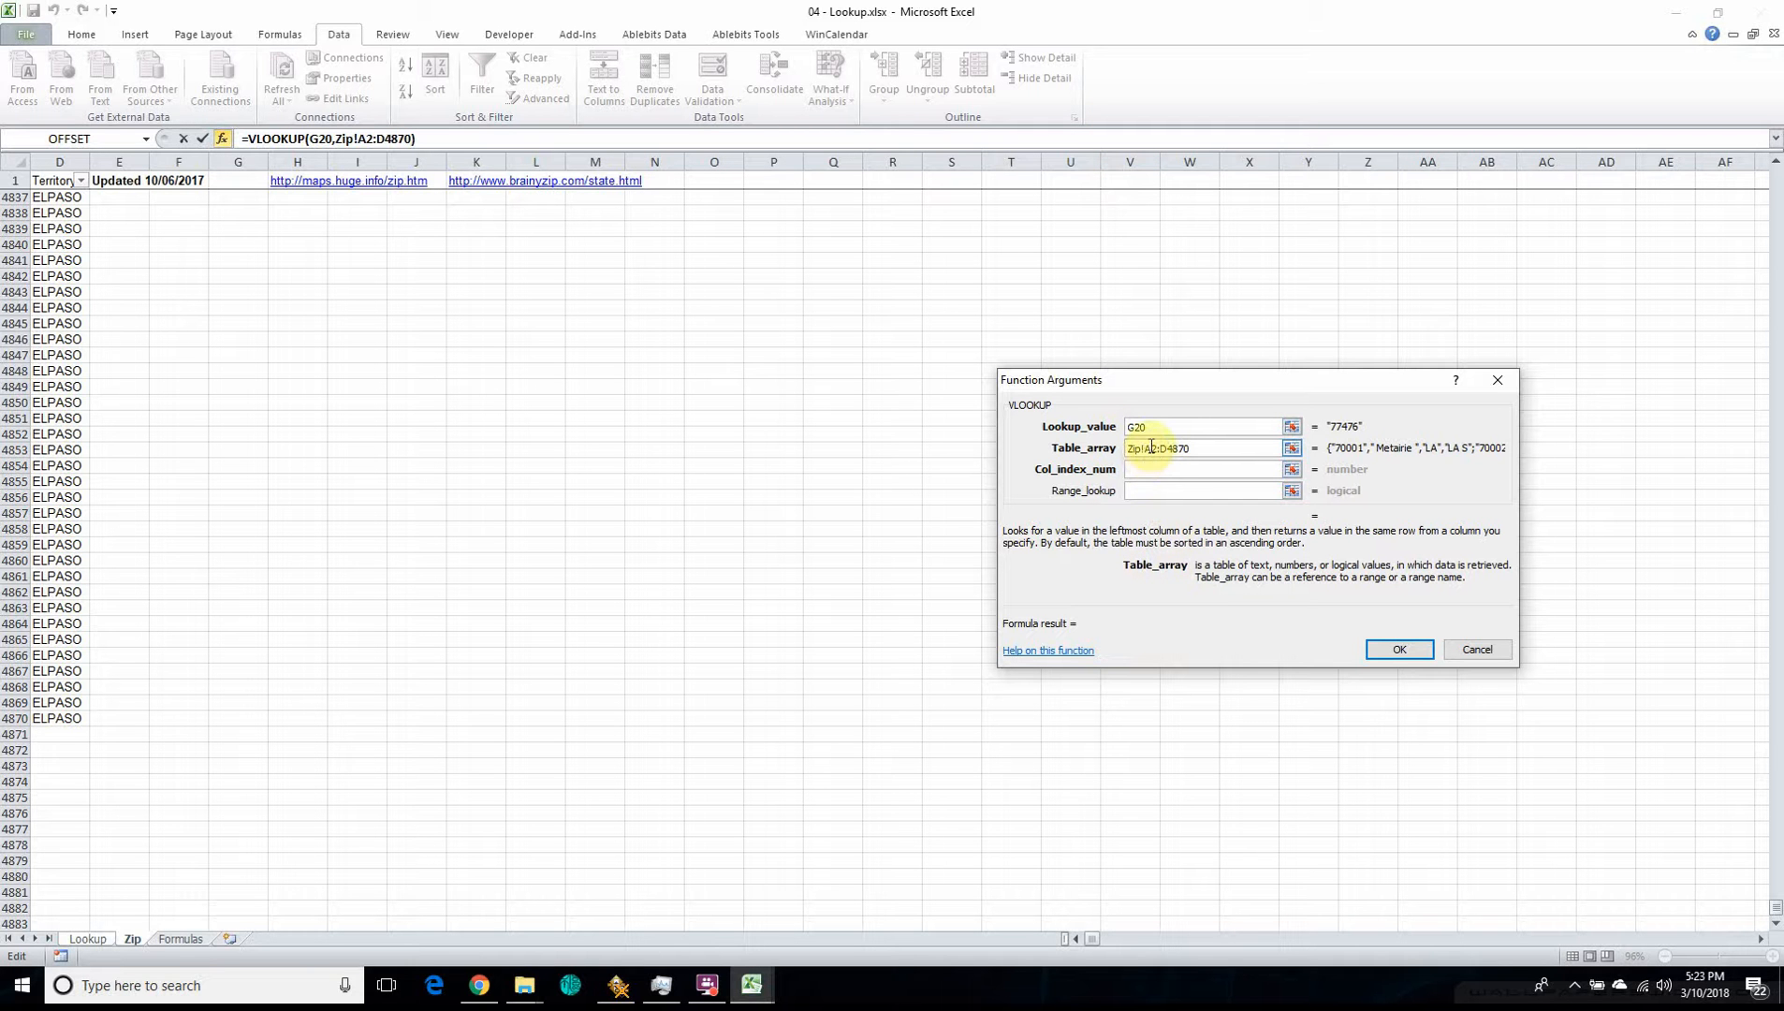
drag(1144, 447, 1184, 447)
click(1152, 446)
key(F4)
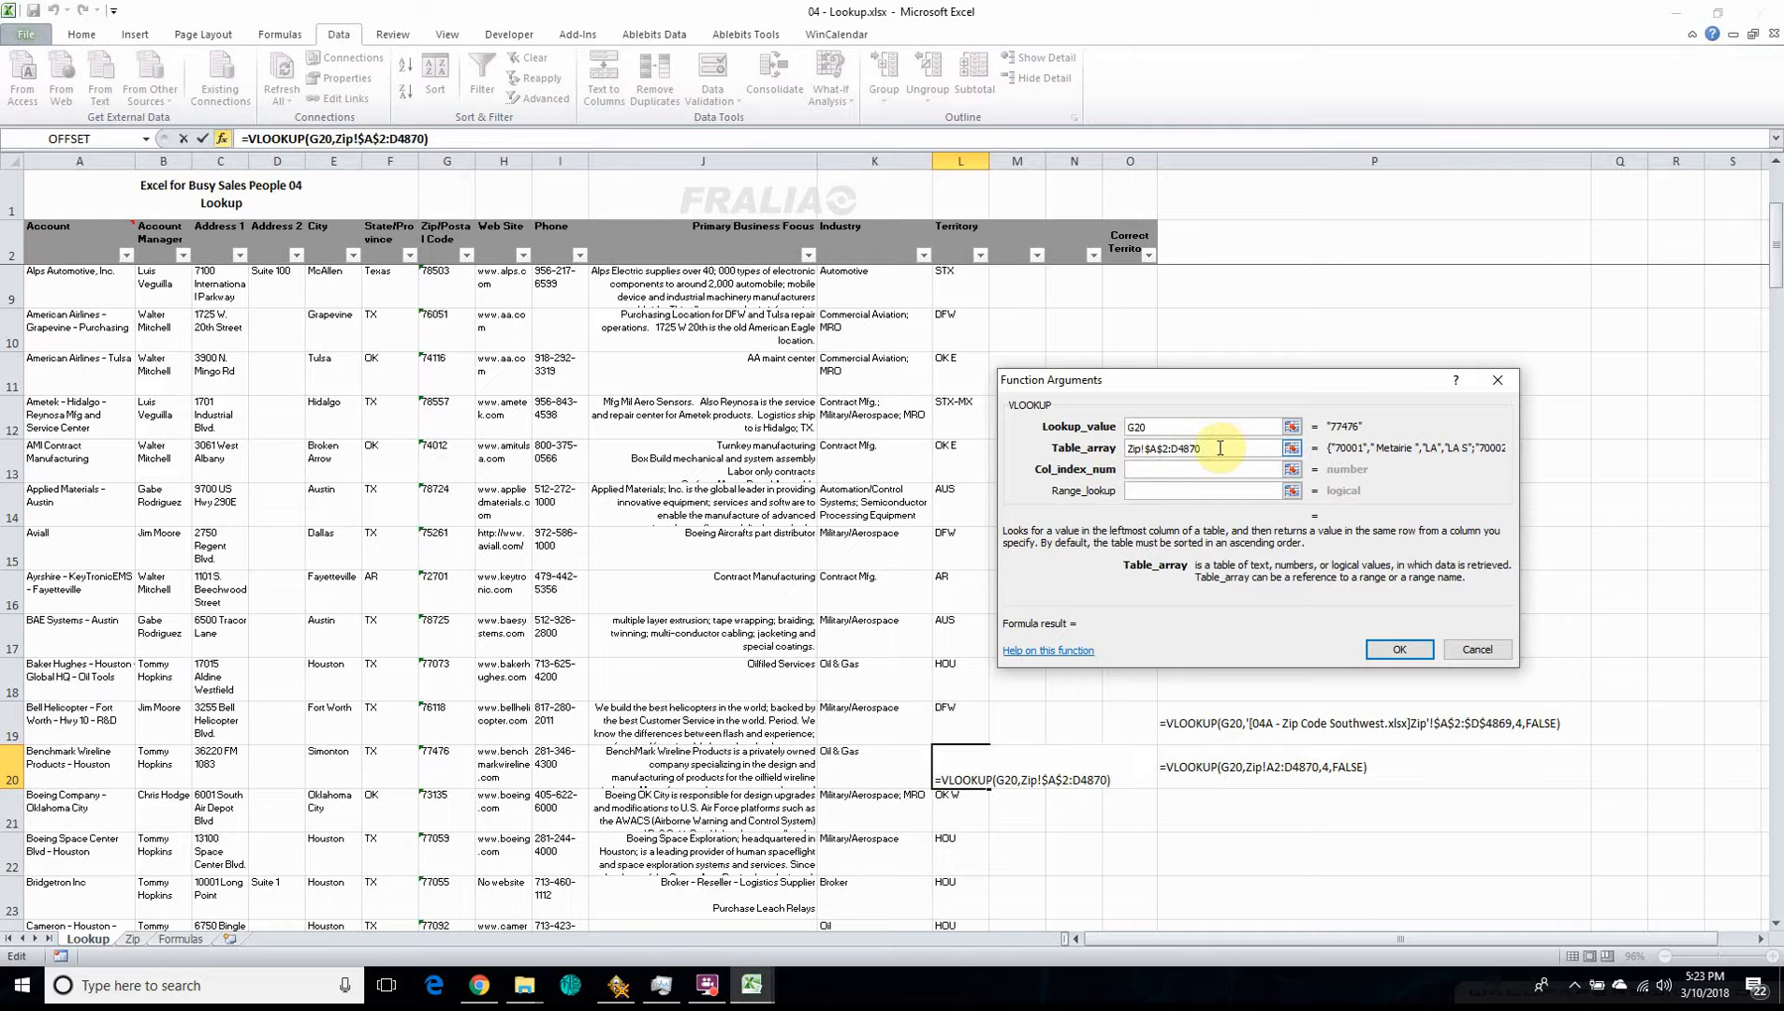
key(F4)
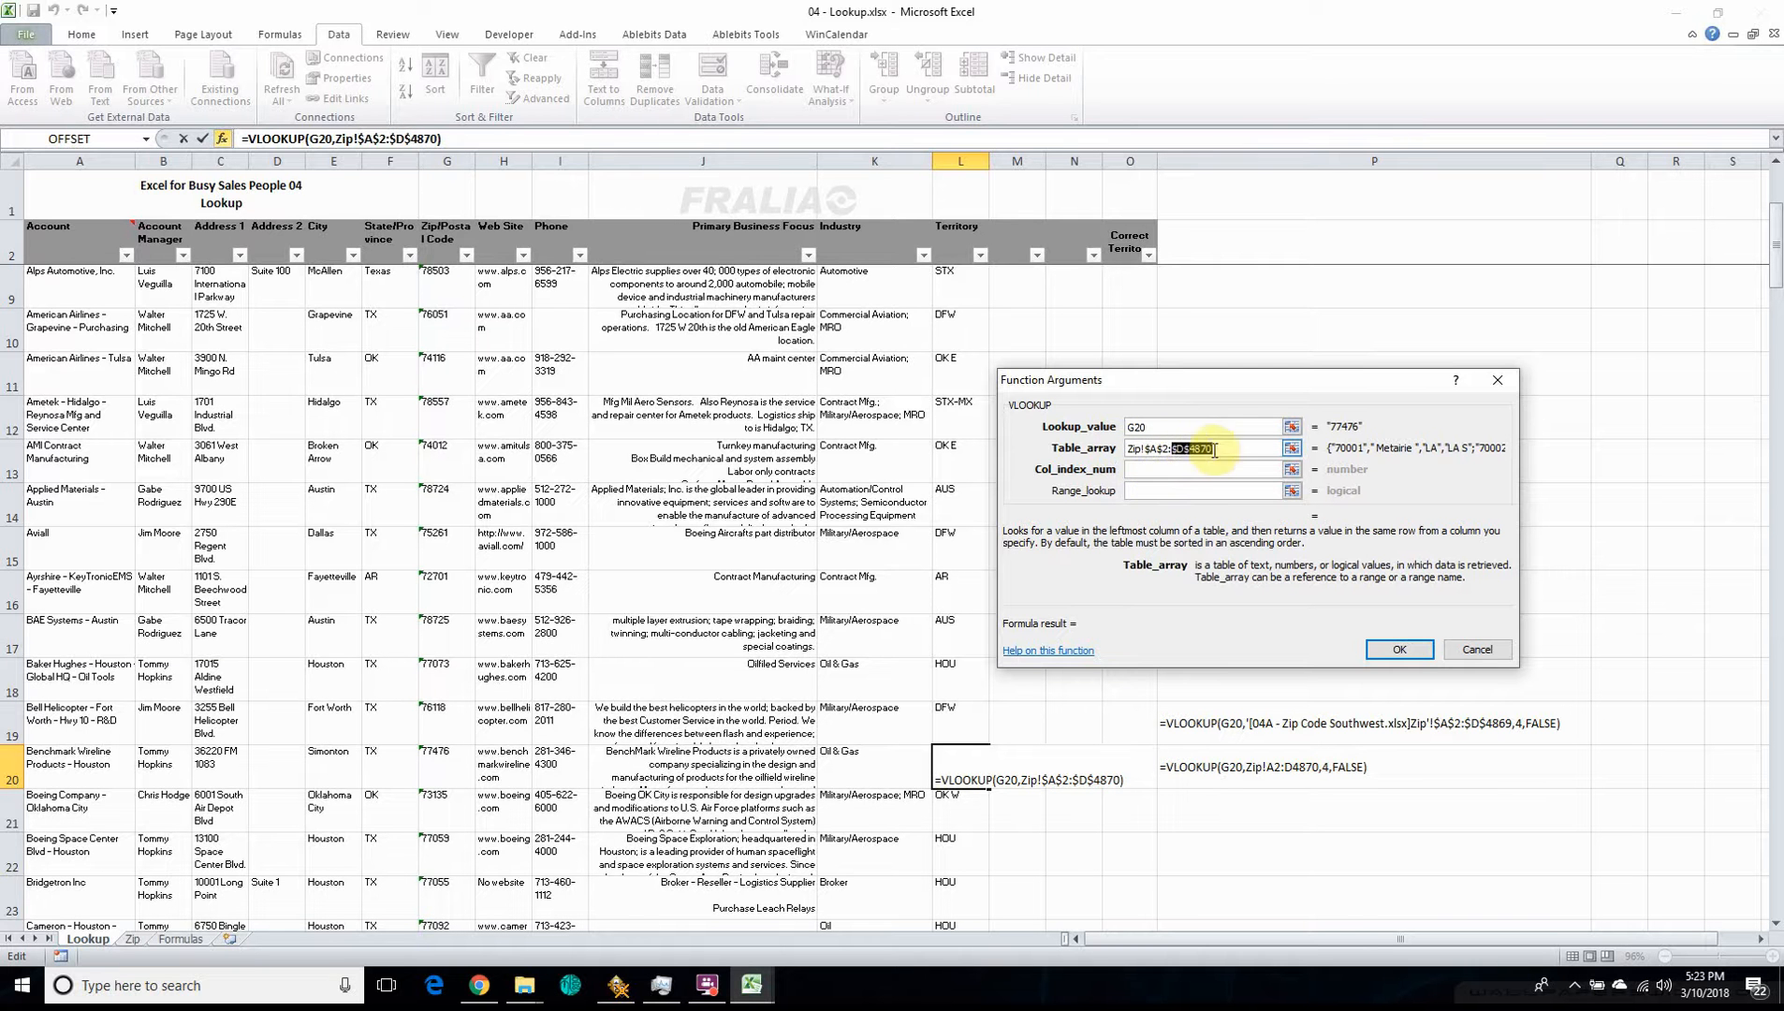
- Check the column order on the Zip sheet and set the VLOOKUP's column index number to 4
click(1142, 470)
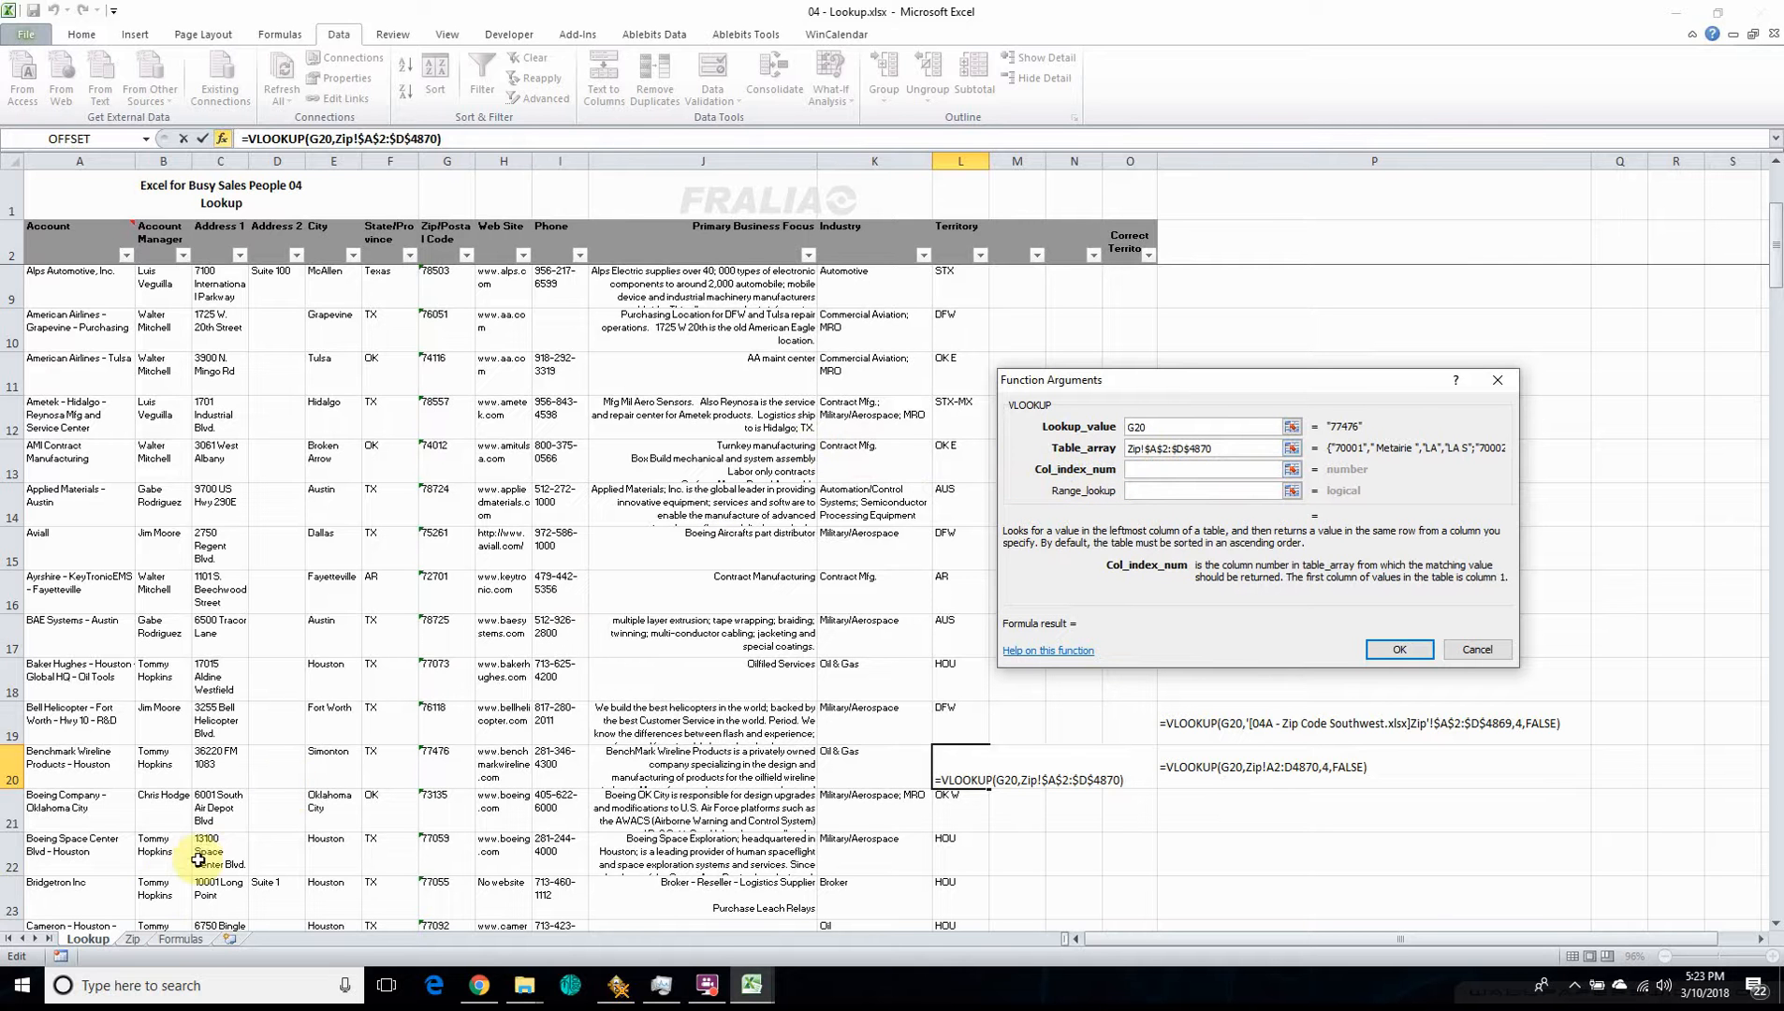
click(132, 939)
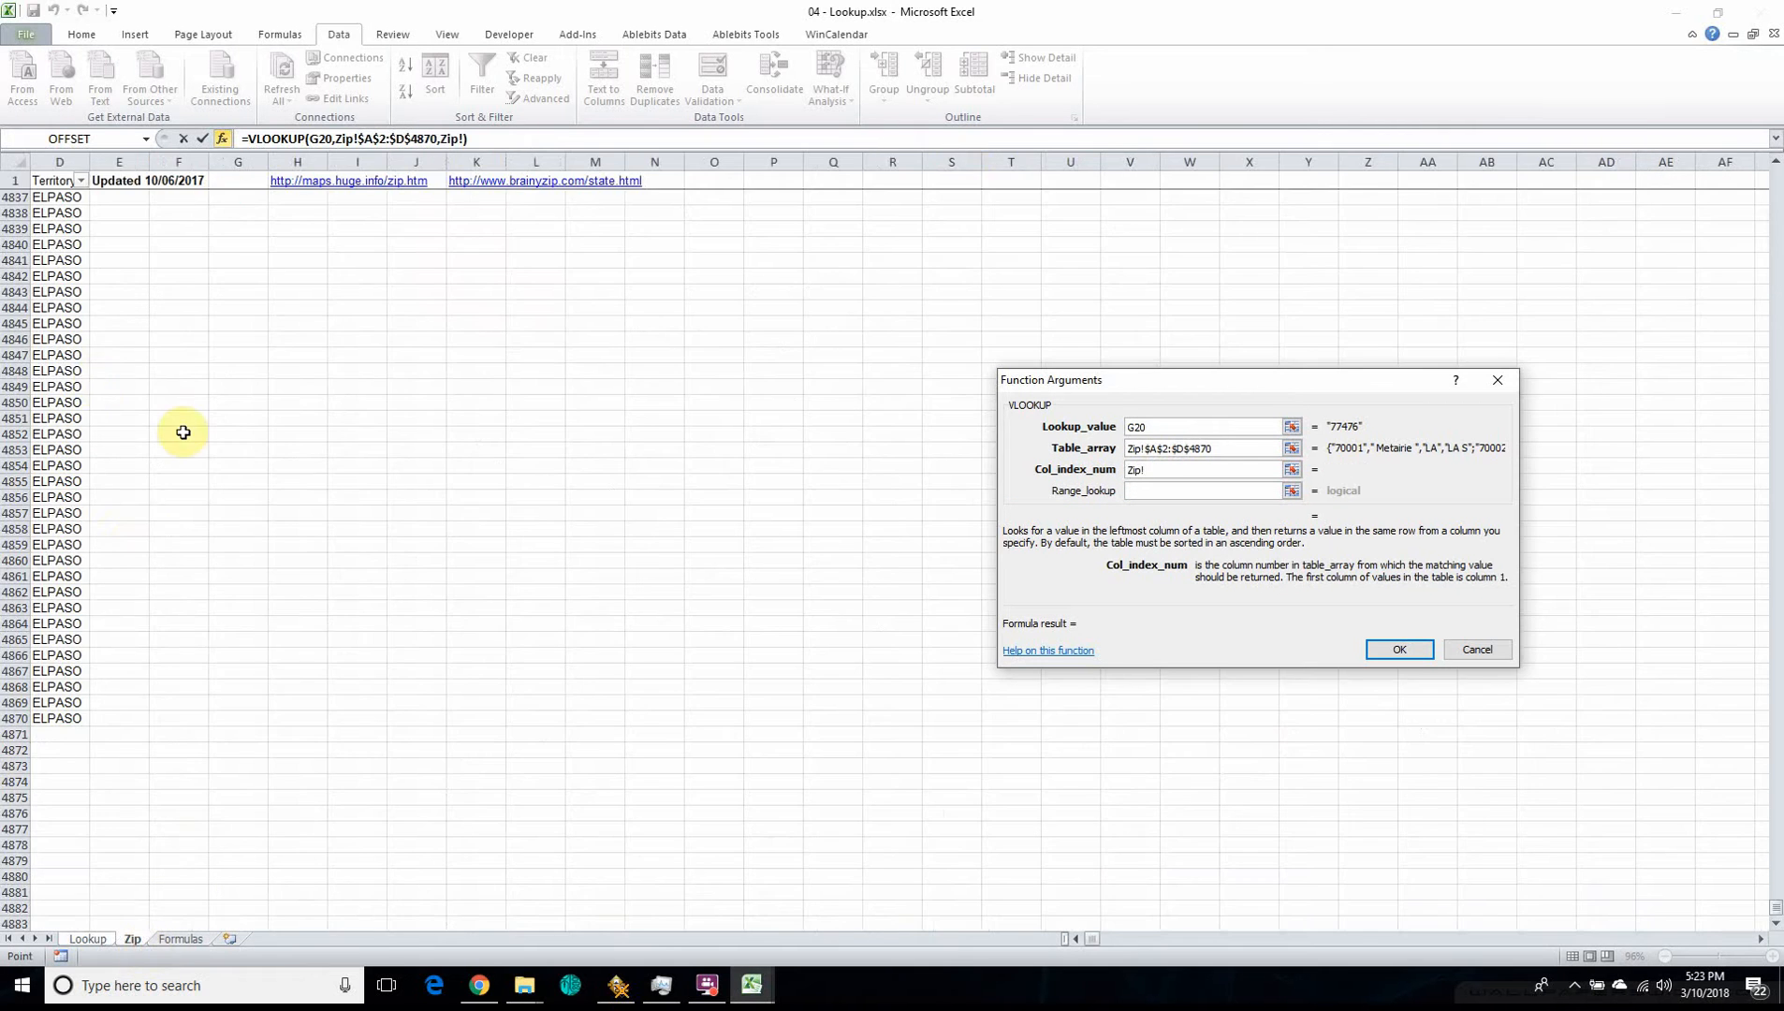
click(1075, 939)
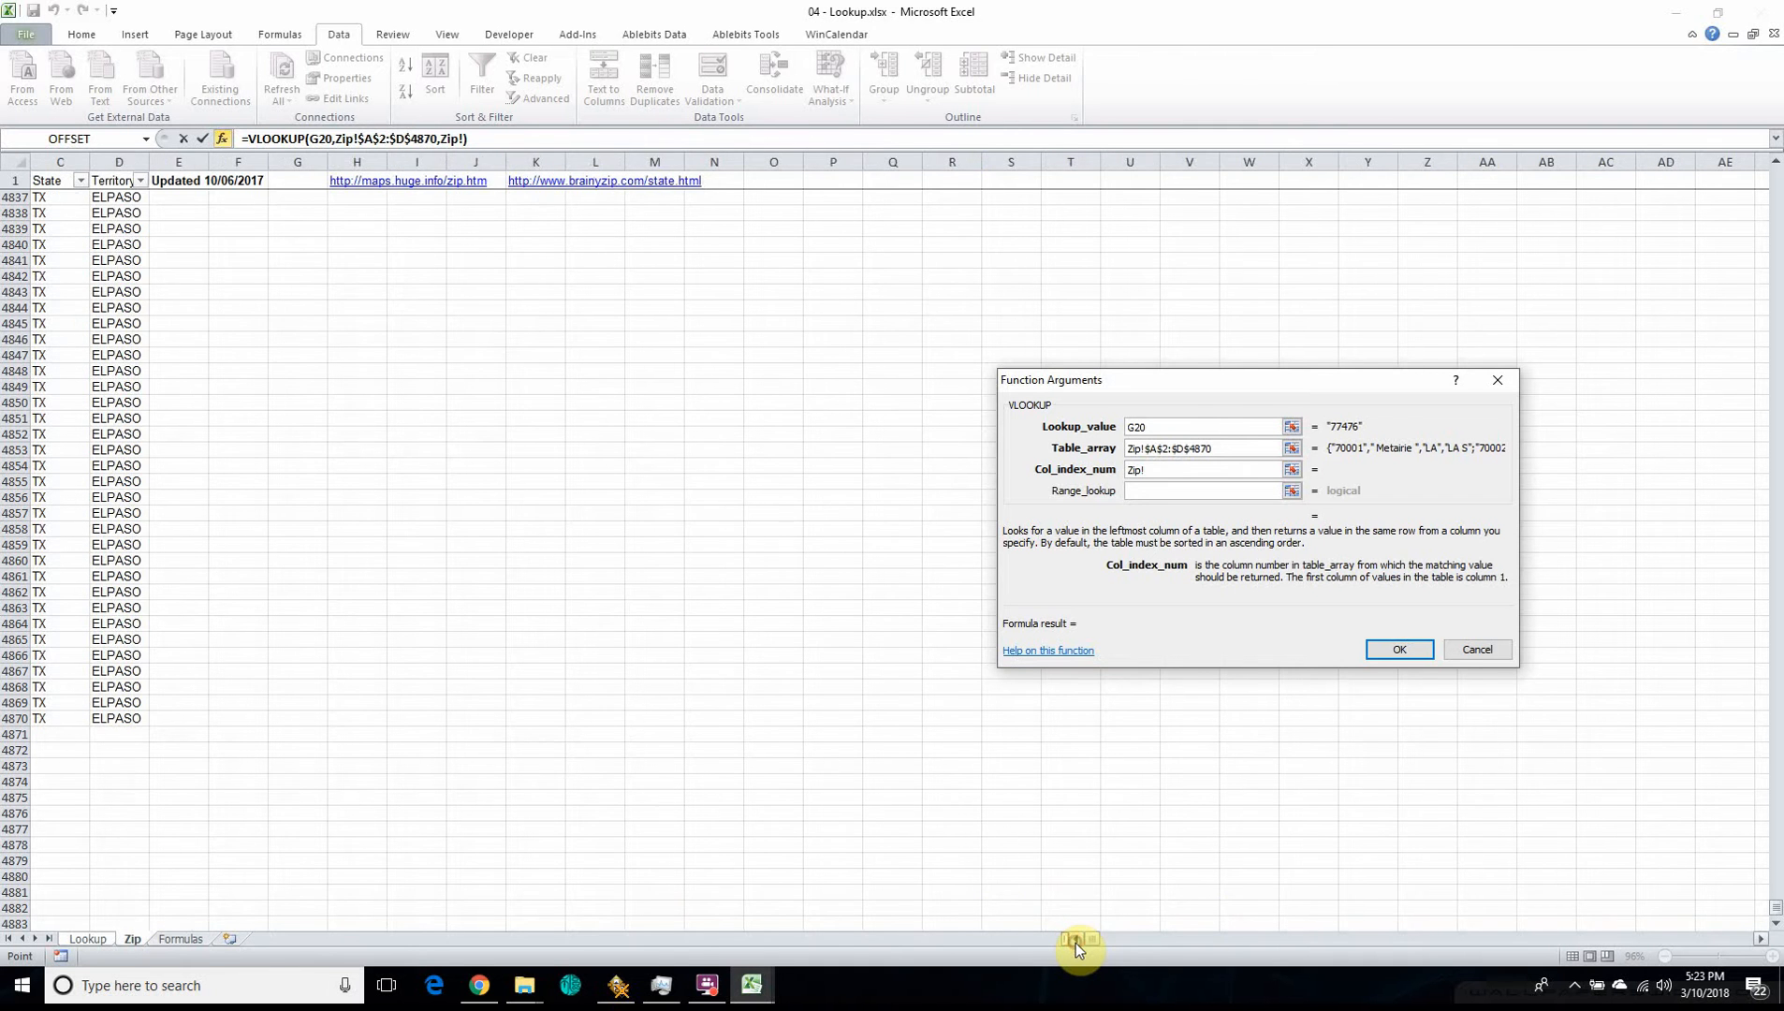
click(1076, 938)
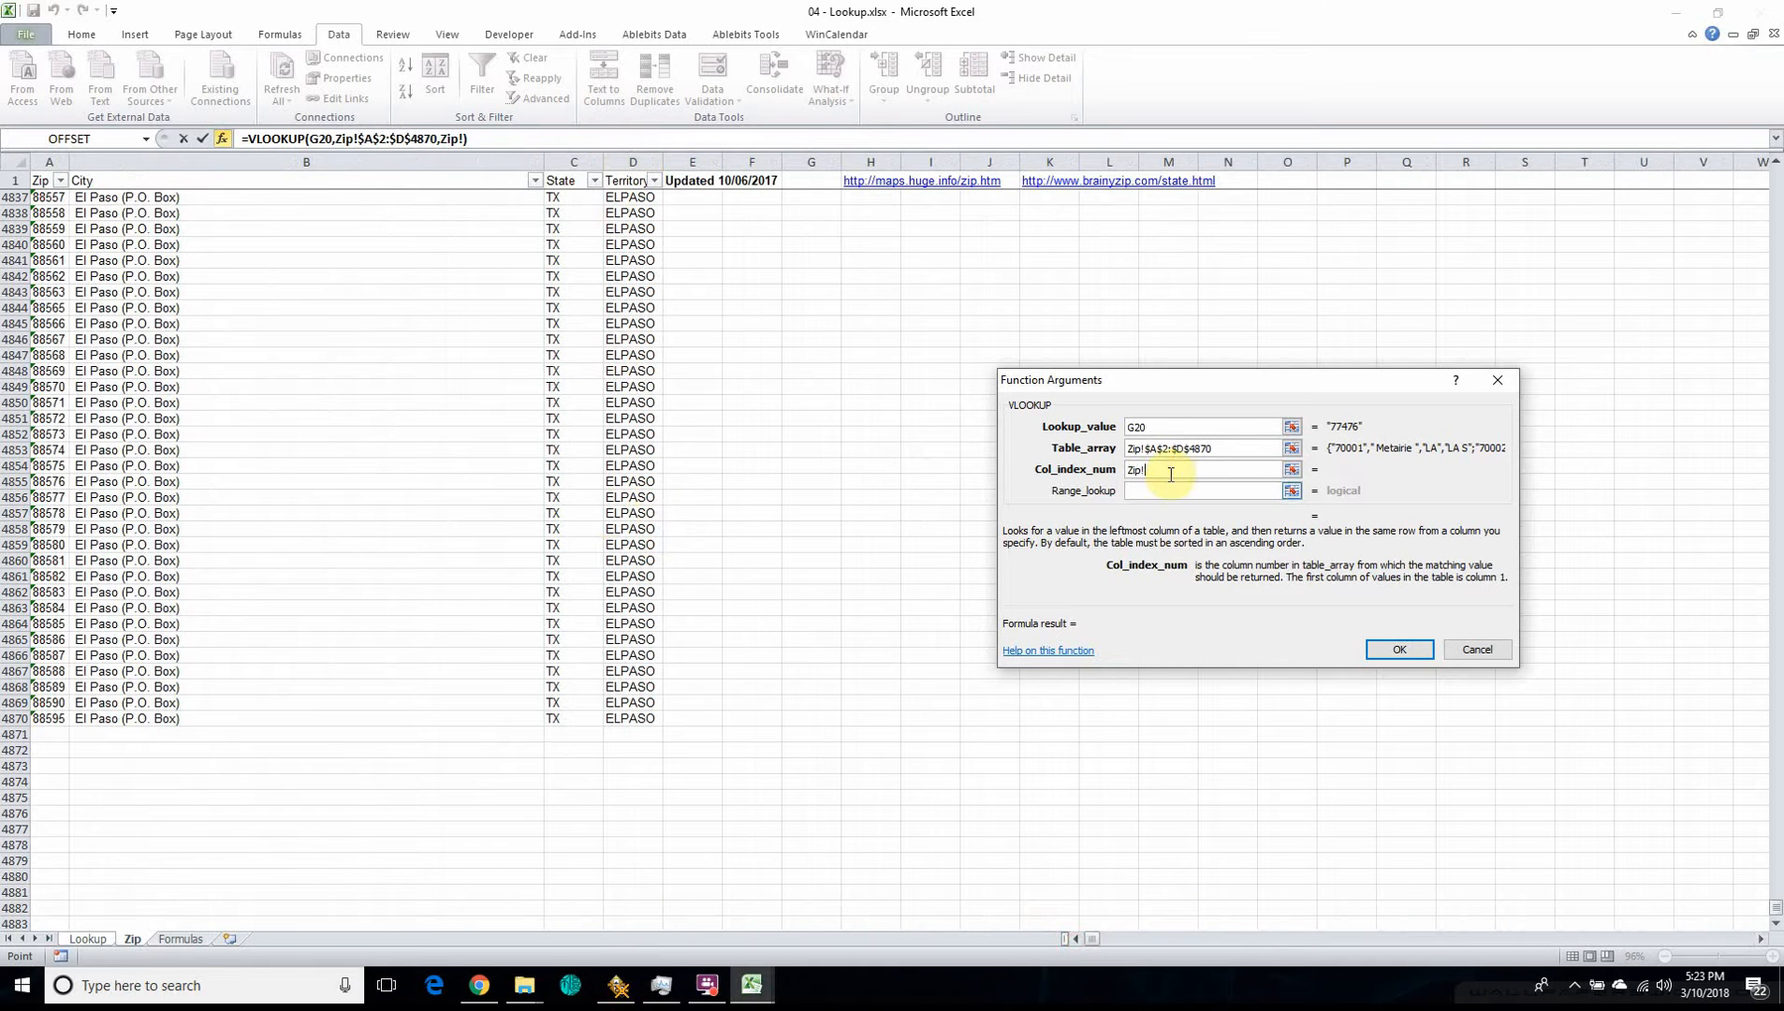
drag(1166, 469, 1045, 475)
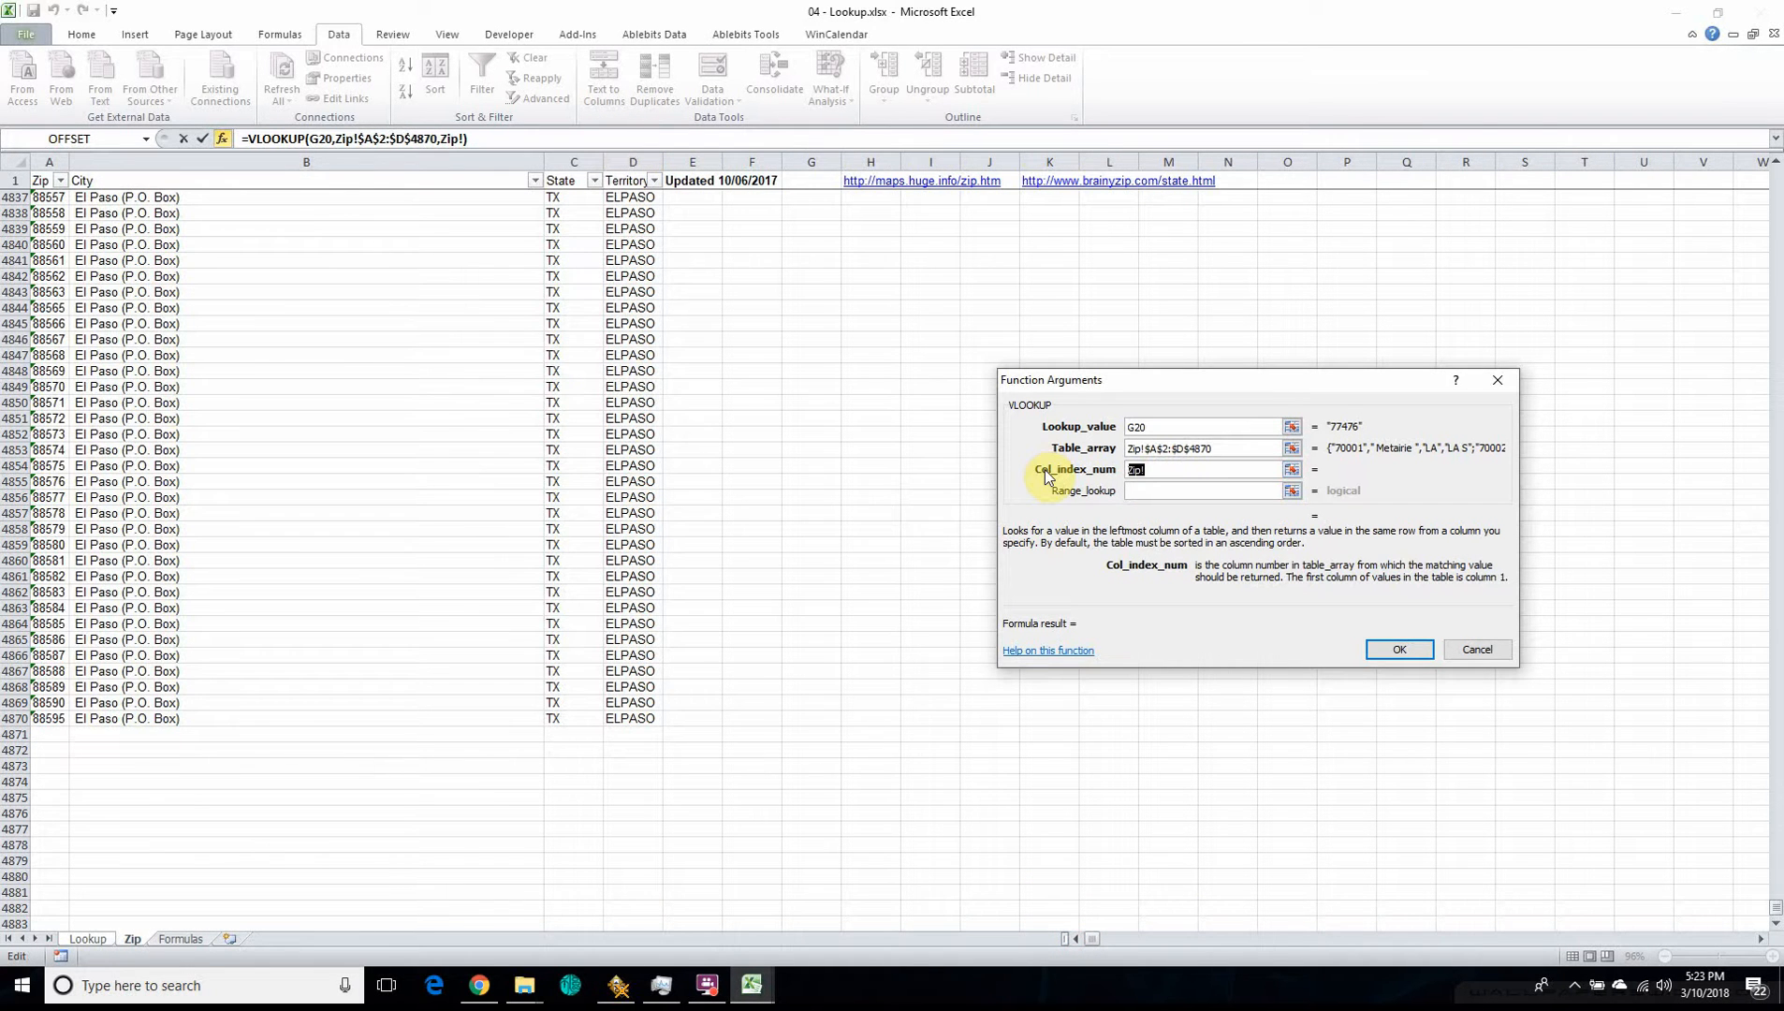
text(4)
- Set the VLOOKUP's range lookup to False for an exact match and enter the formula in L20
click(1158, 487)
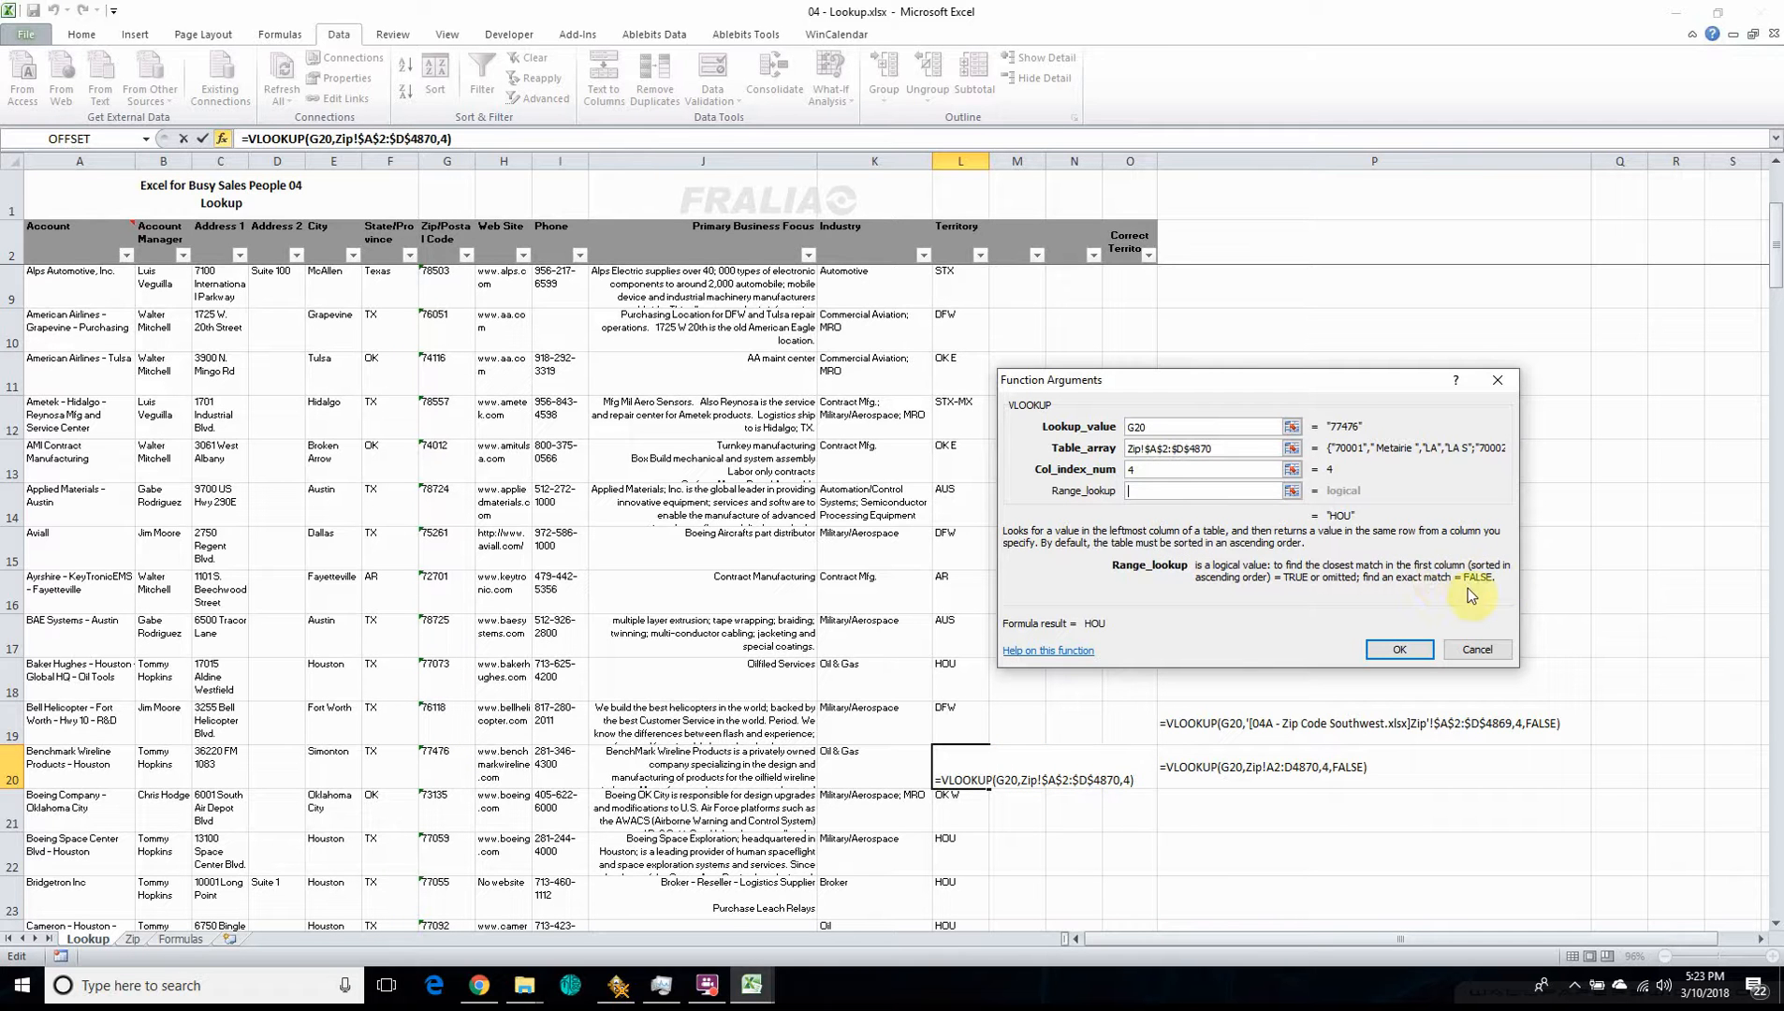
text(False)
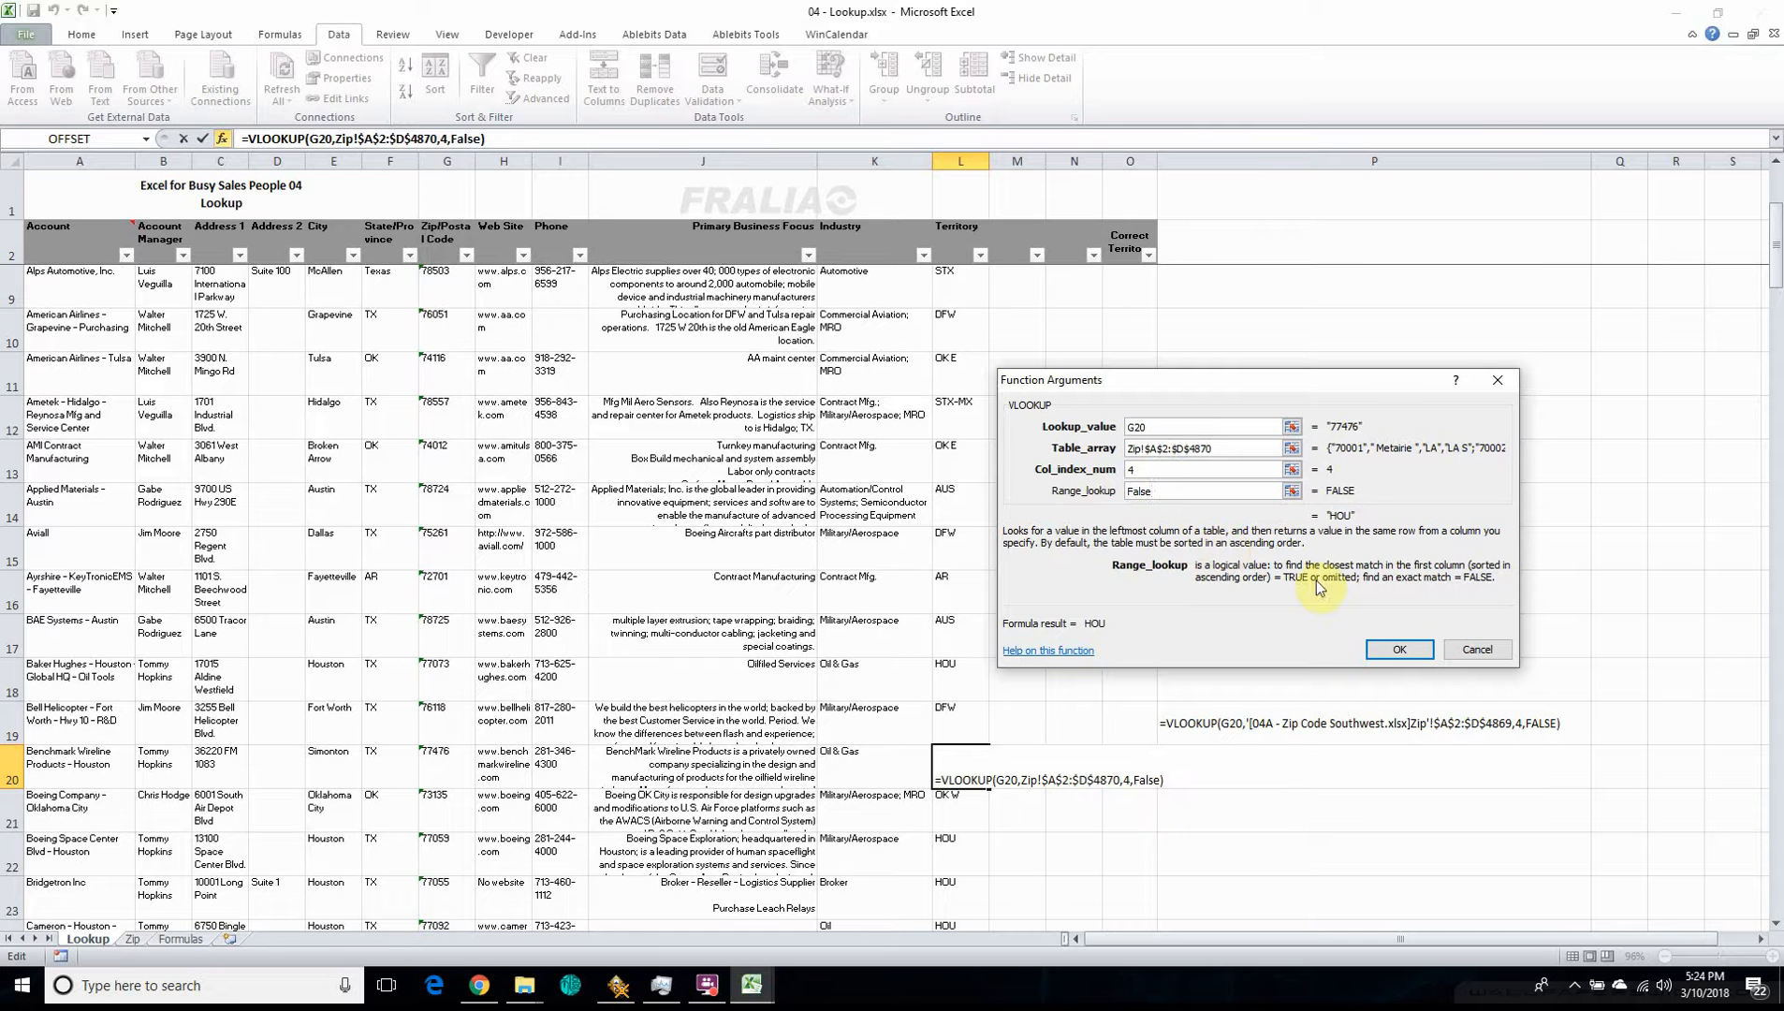
click(1387, 652)
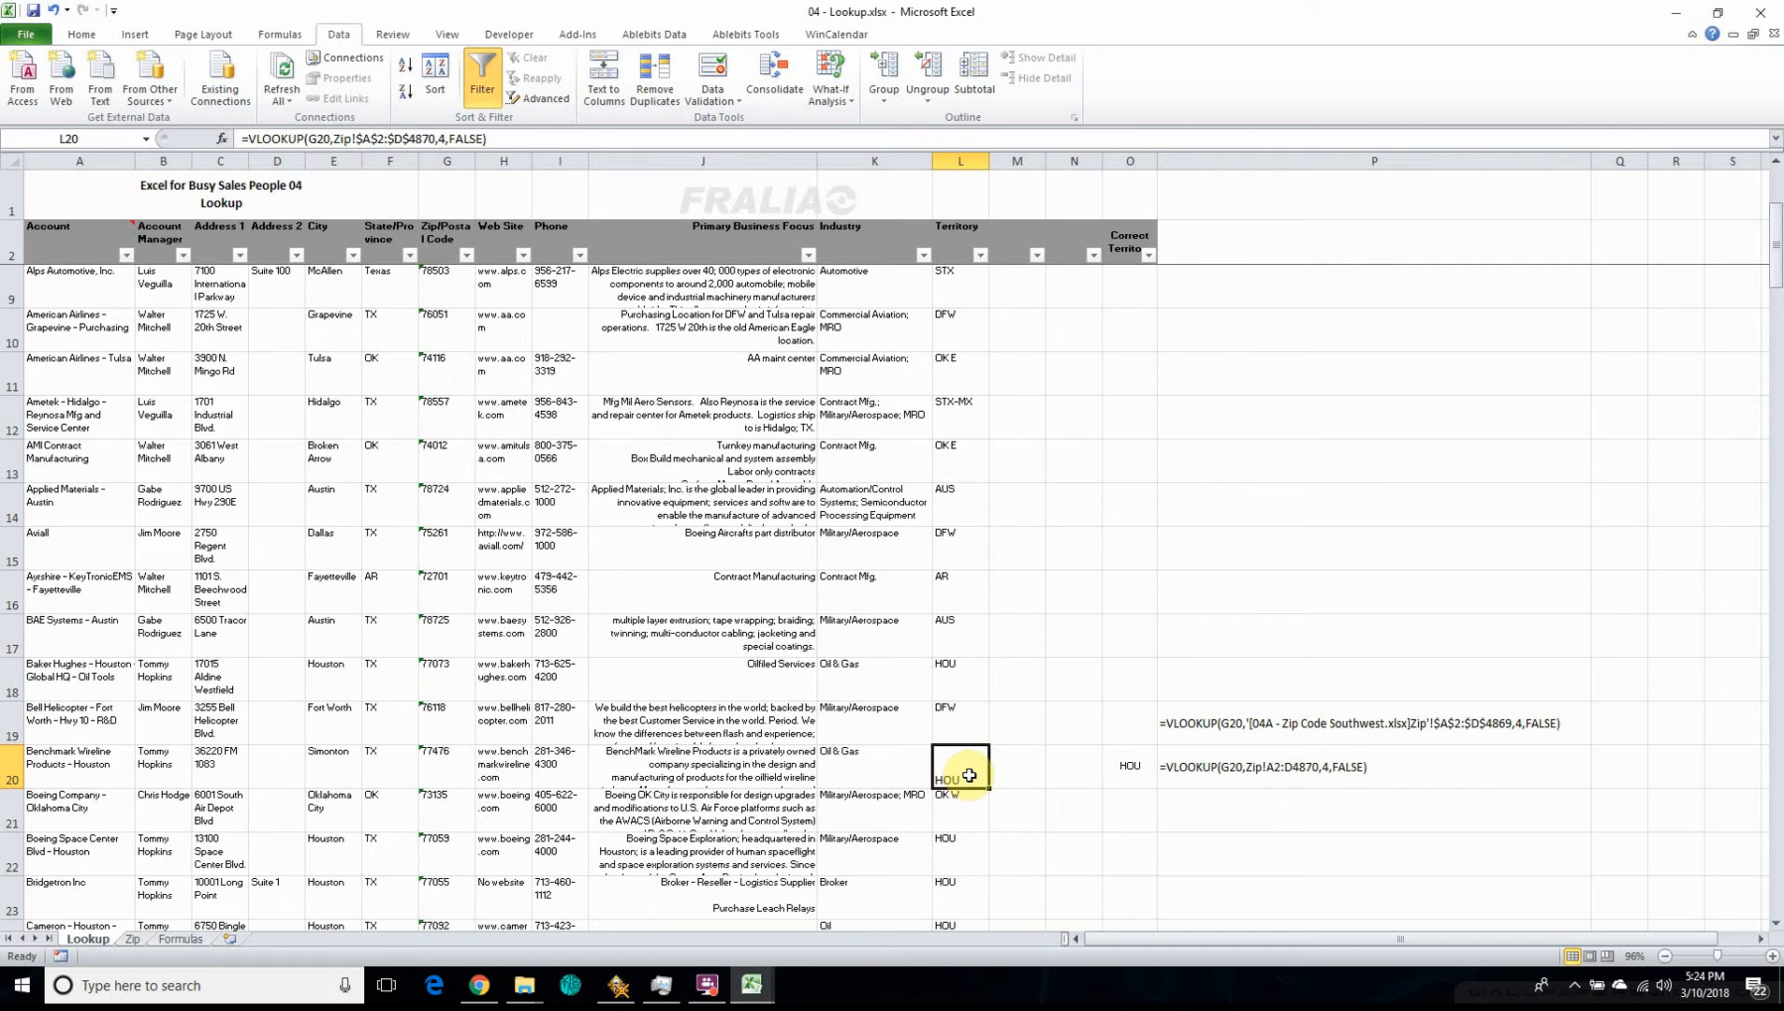
- Begin a MATCH formula in Territory cell L31 with zip code cell G31 as the lookup value
scroll(969, 775, down, 4)
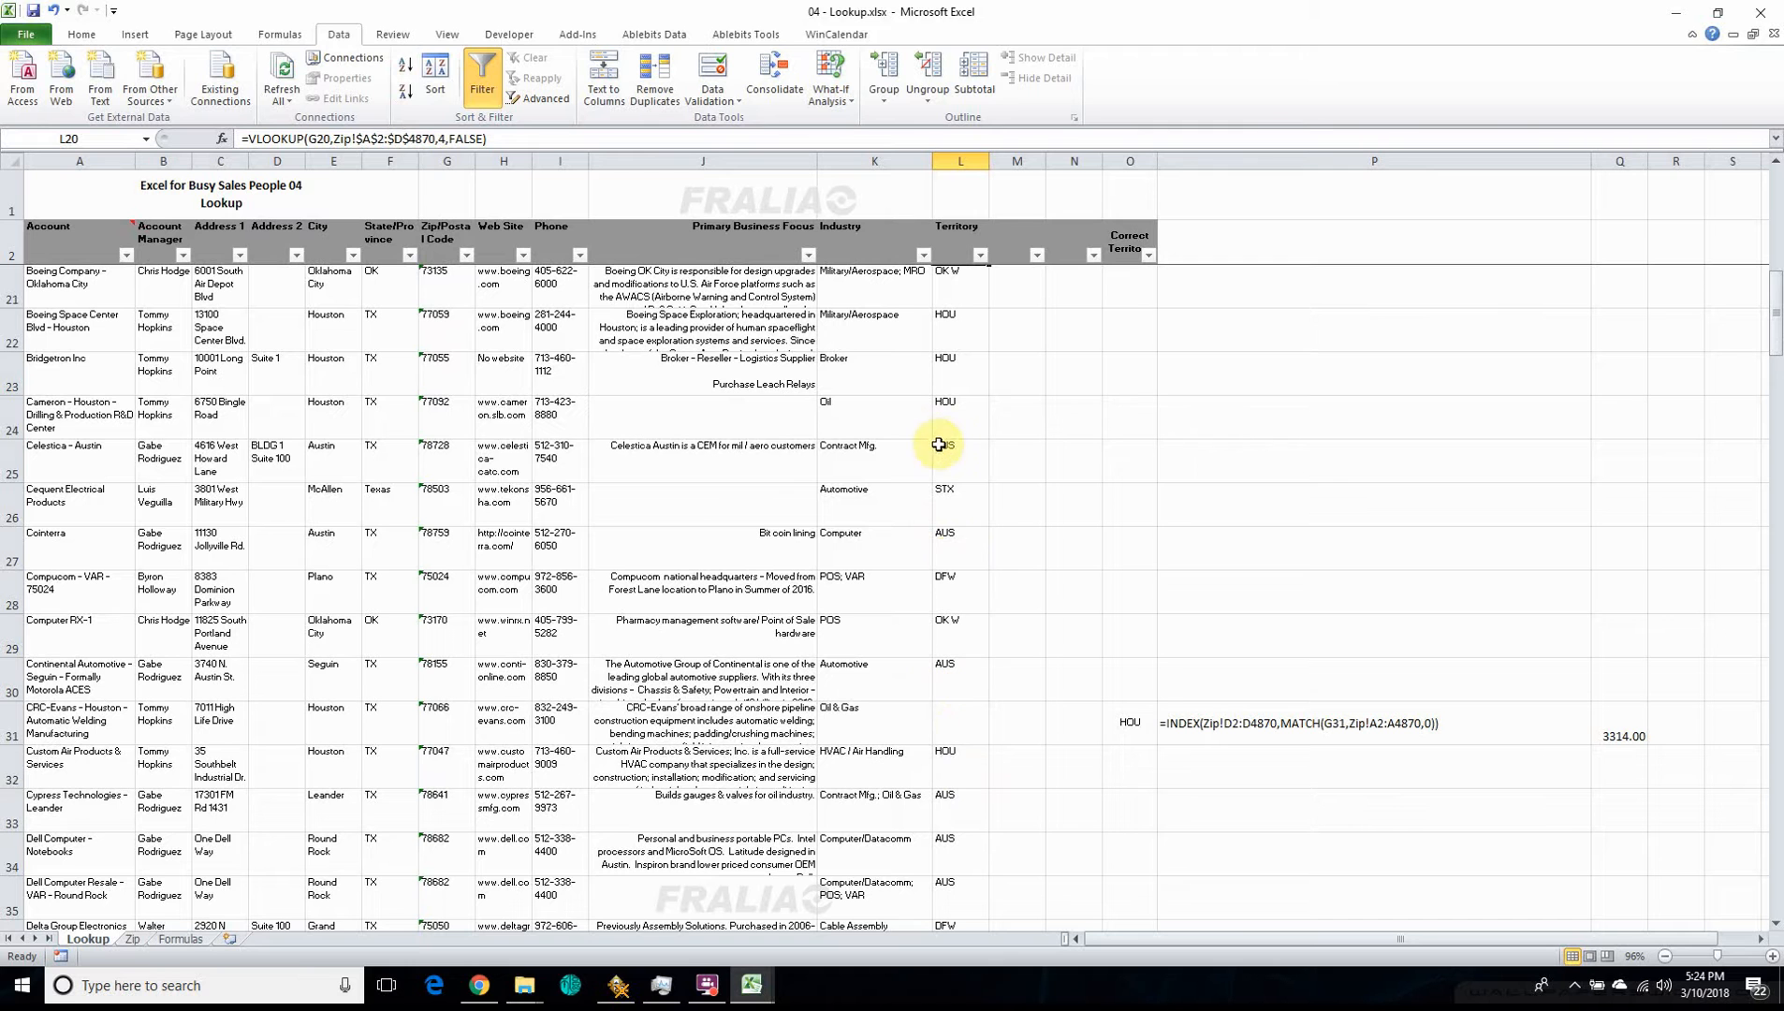
click(961, 727)
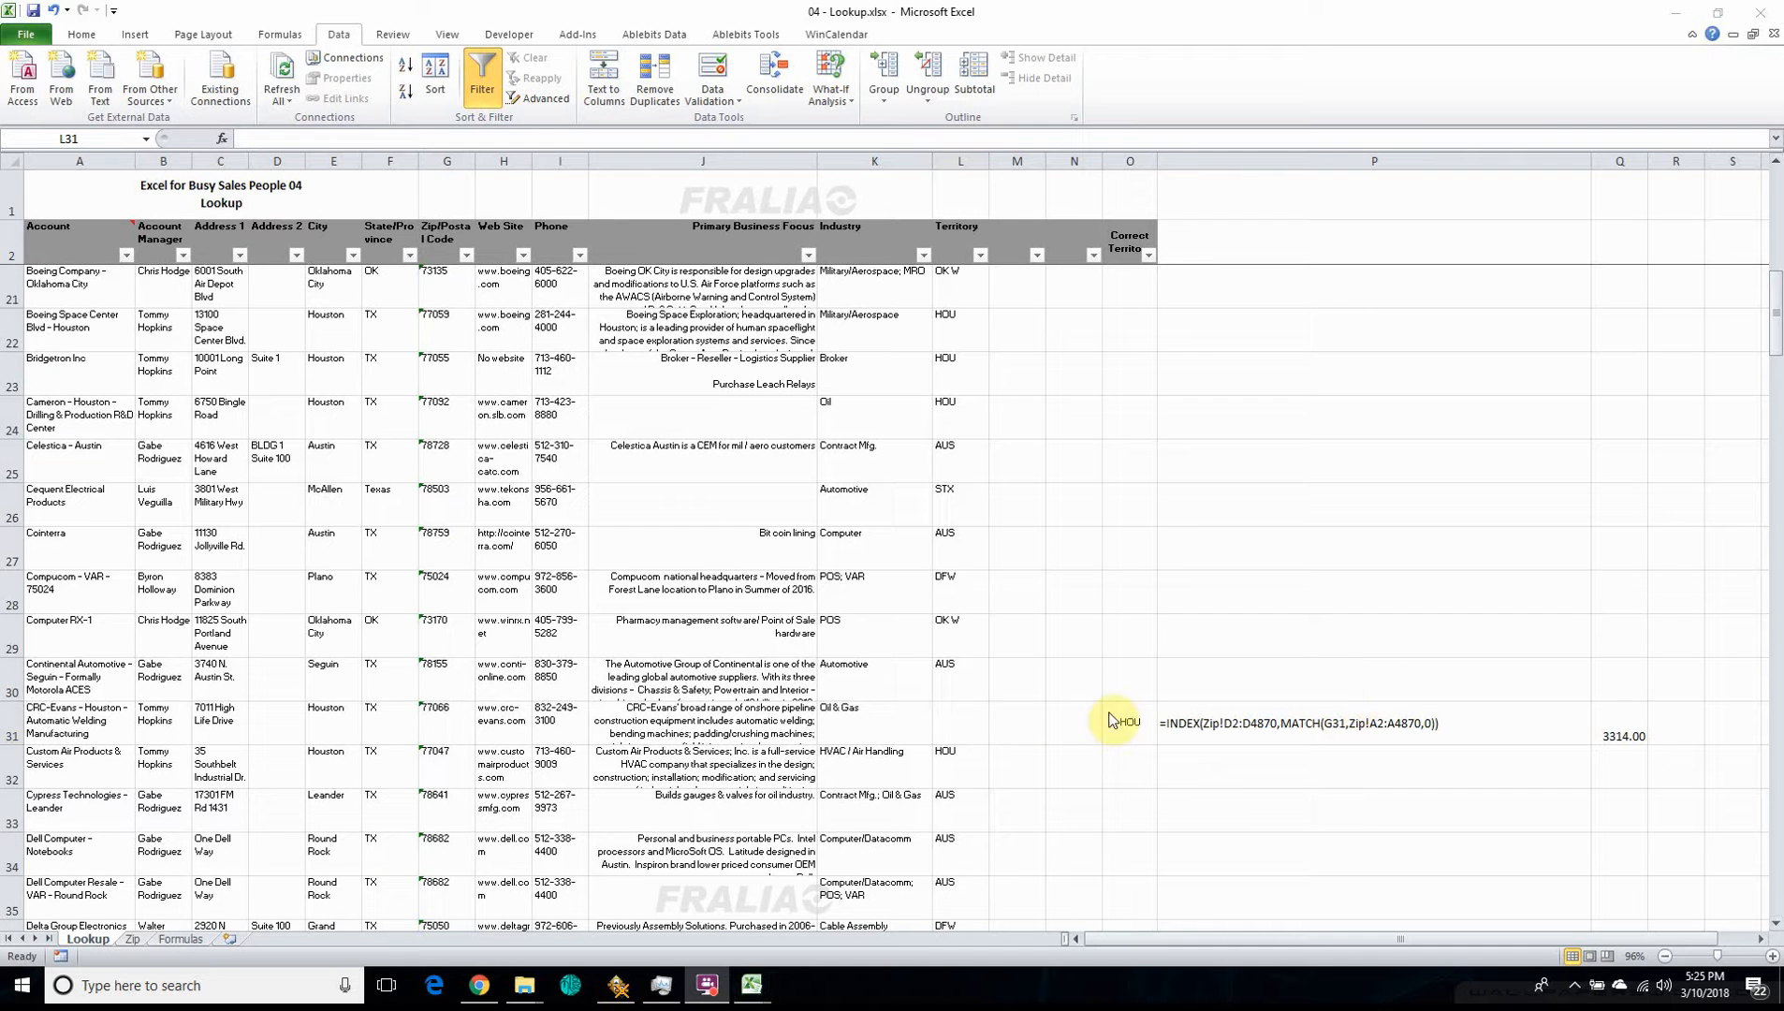
click(980, 722)
text(=)
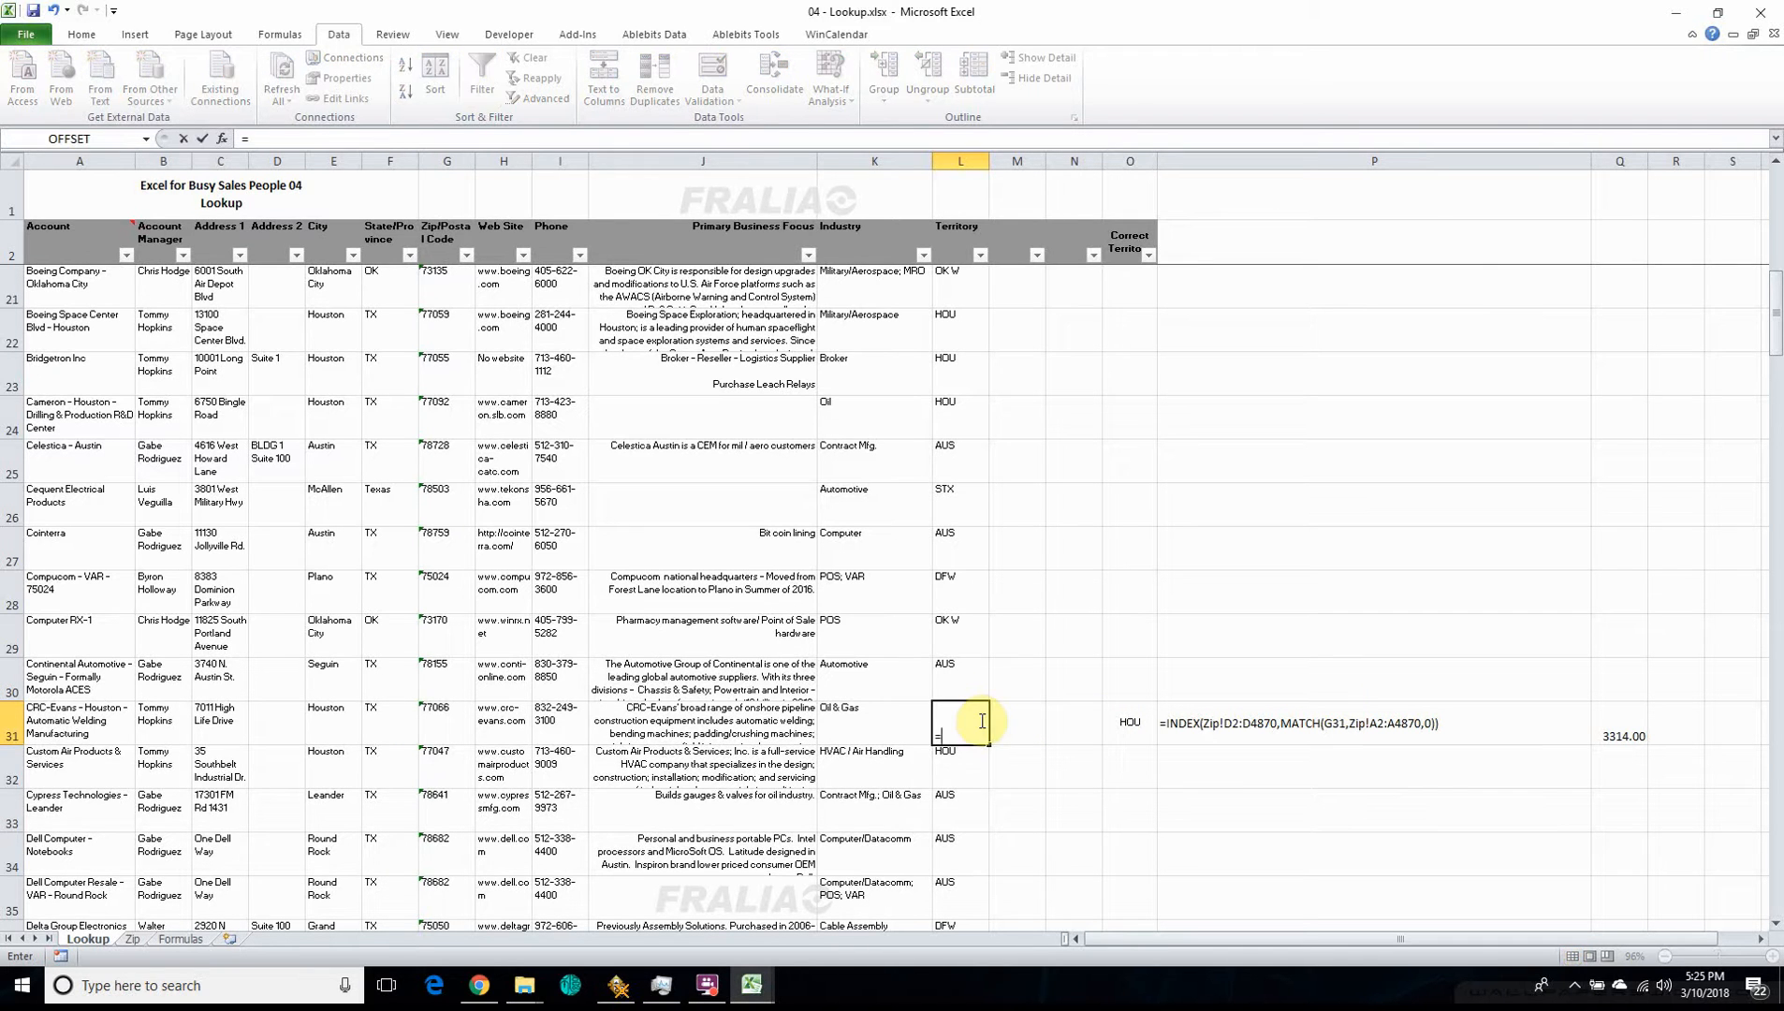
text(MATCH()
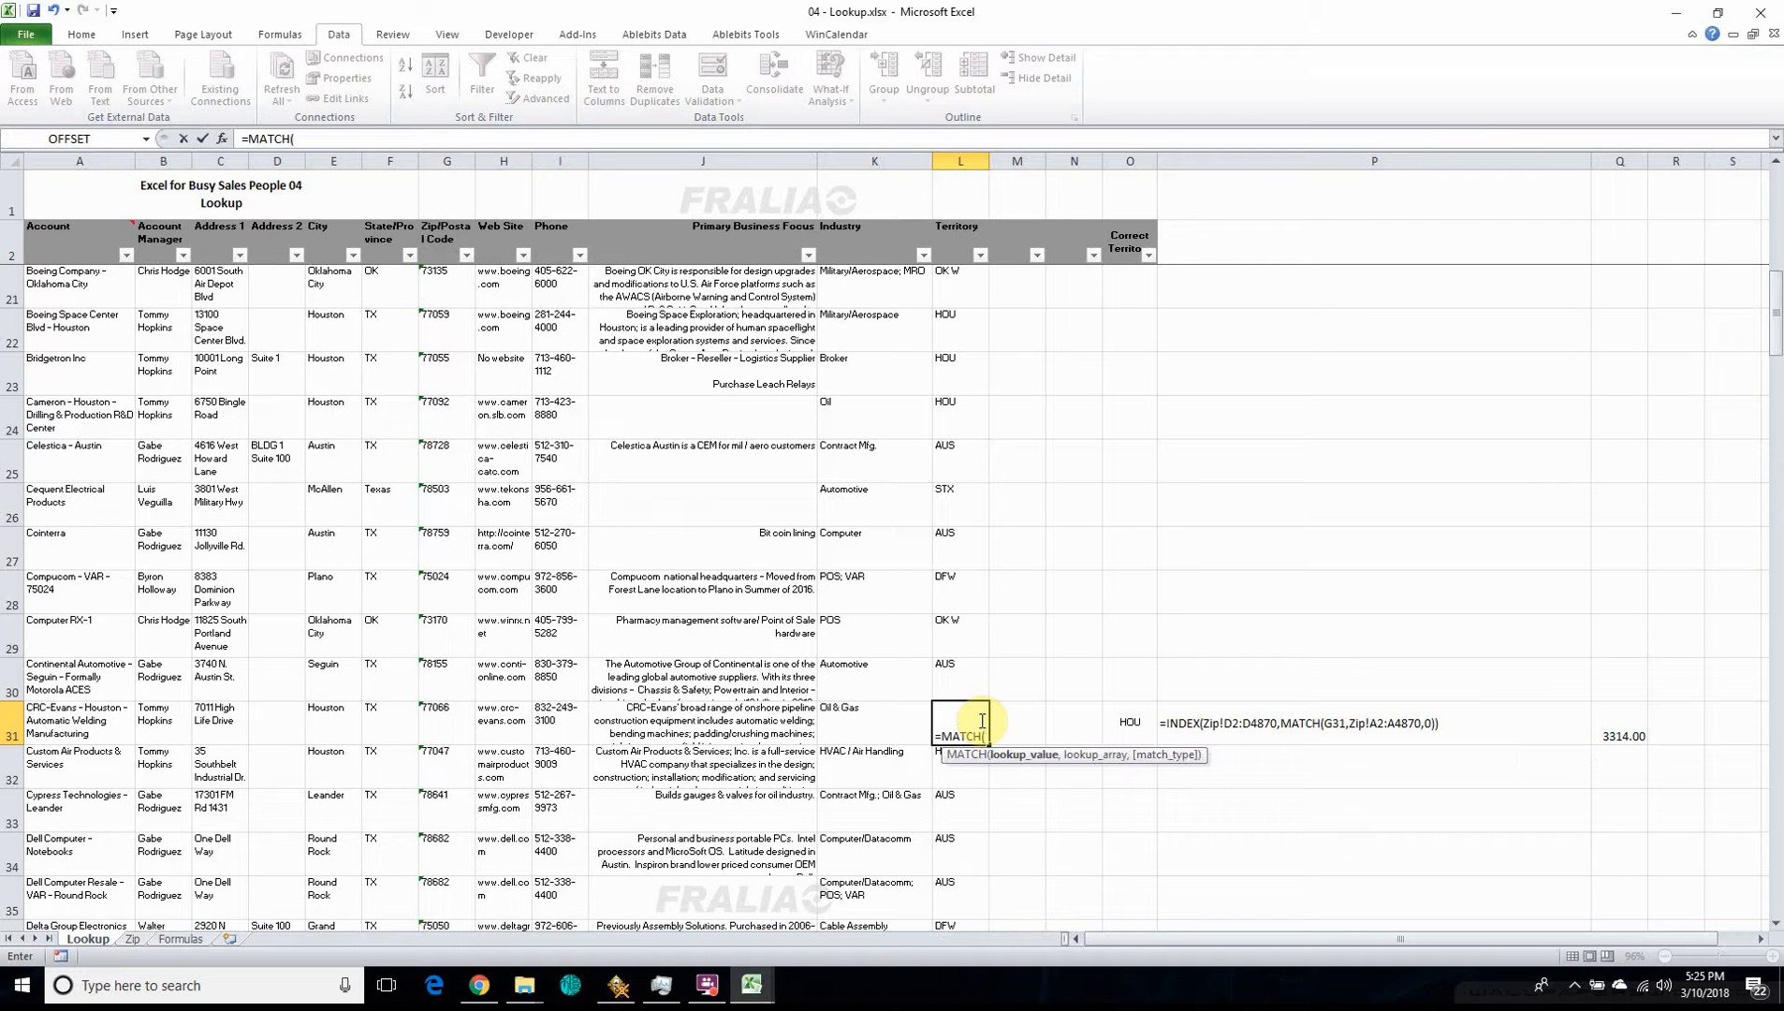
click(437, 724)
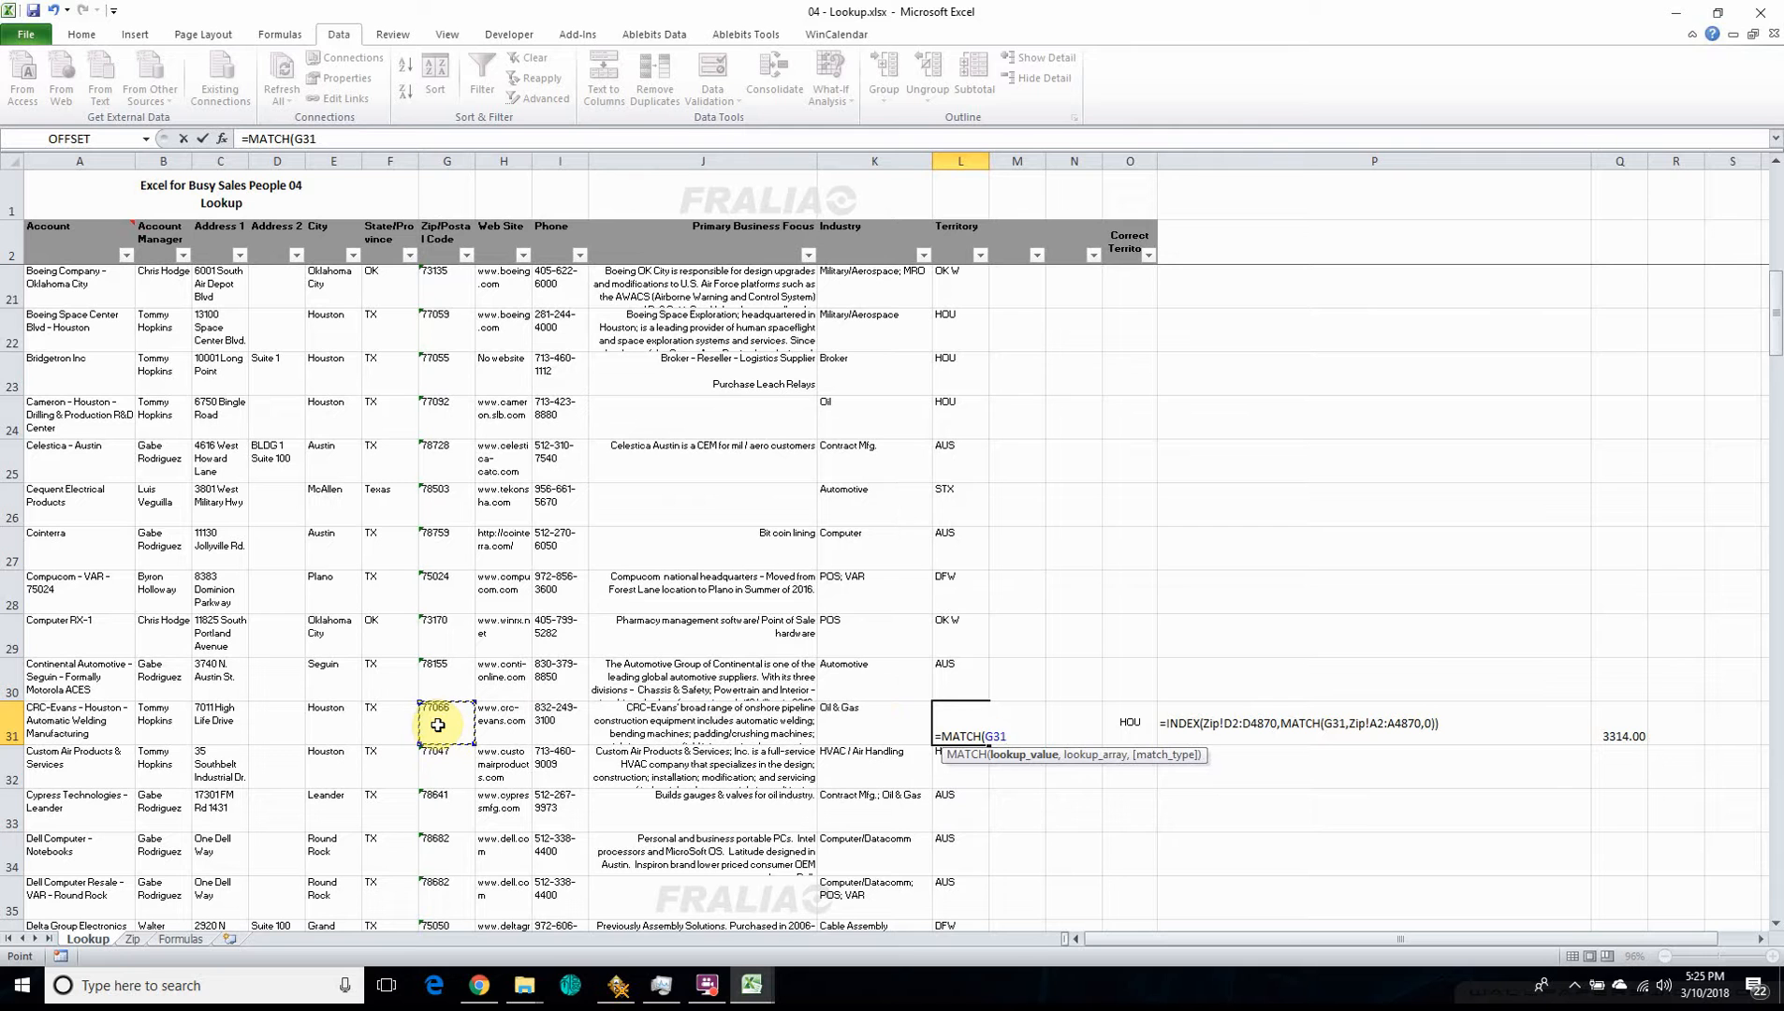
text(,)
- Set the MATCH lookup array to the zip code range A2:A4870 on the Zip sheet
click(134, 938)
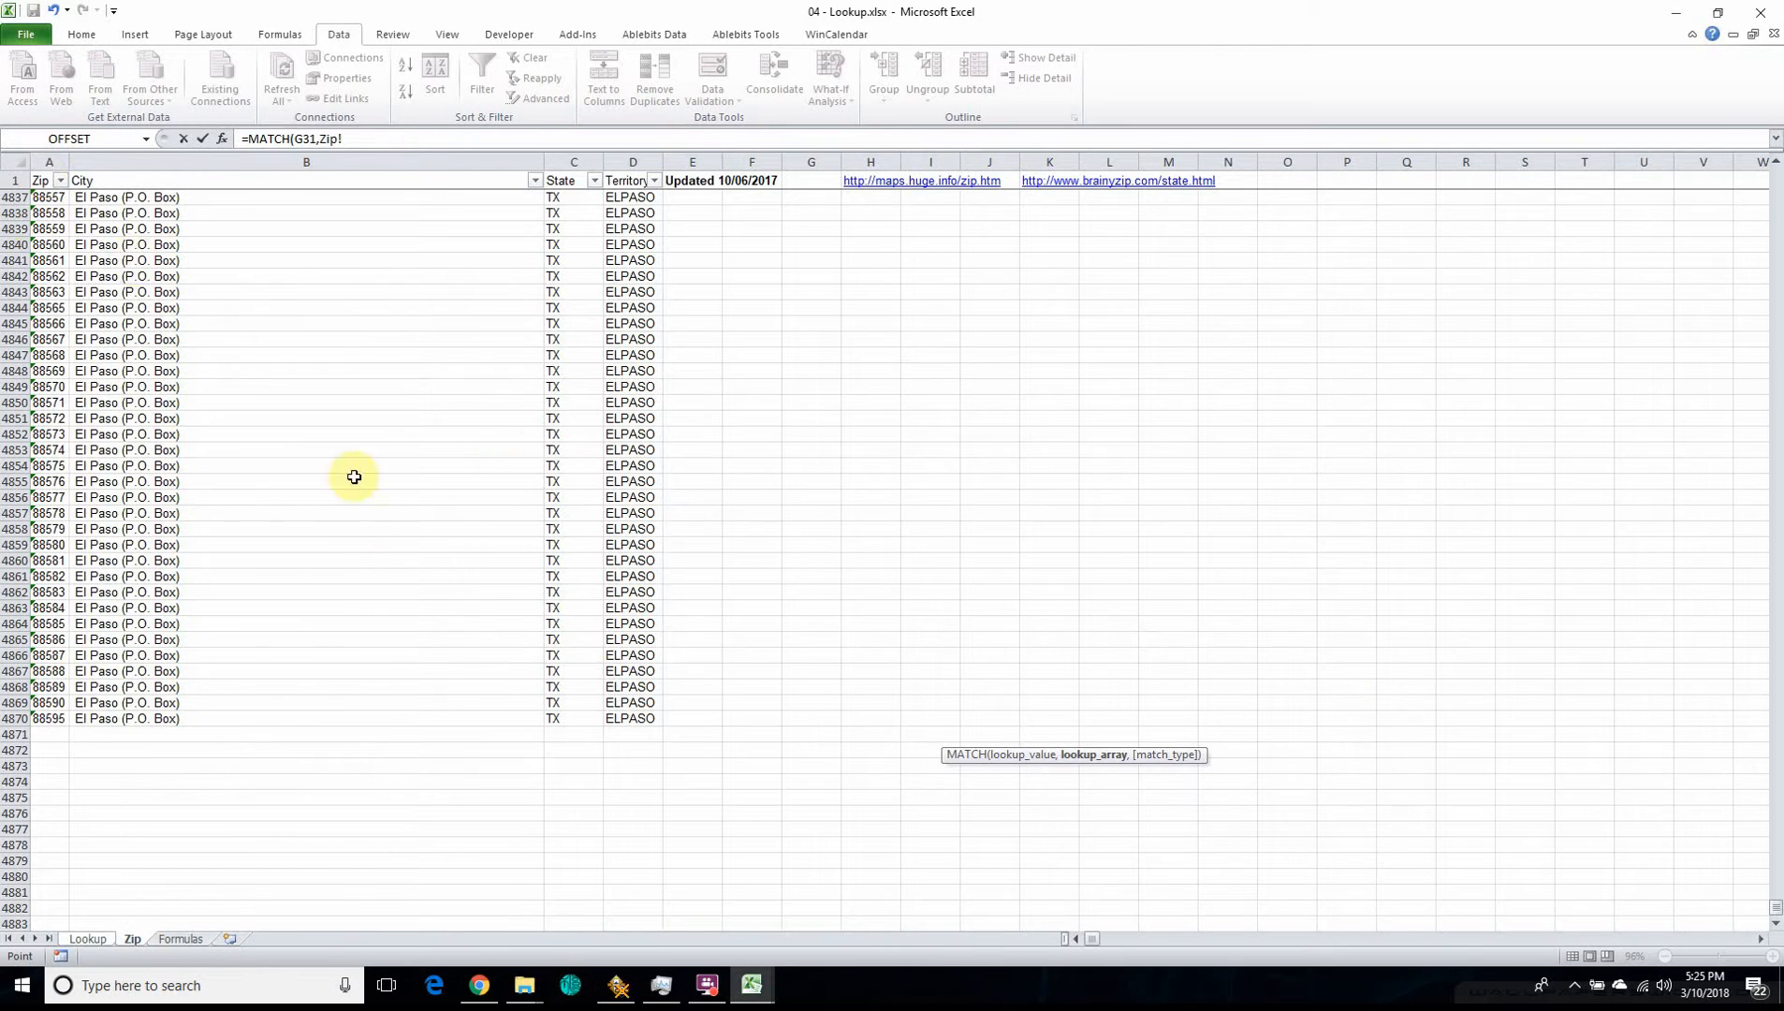
click(53, 717)
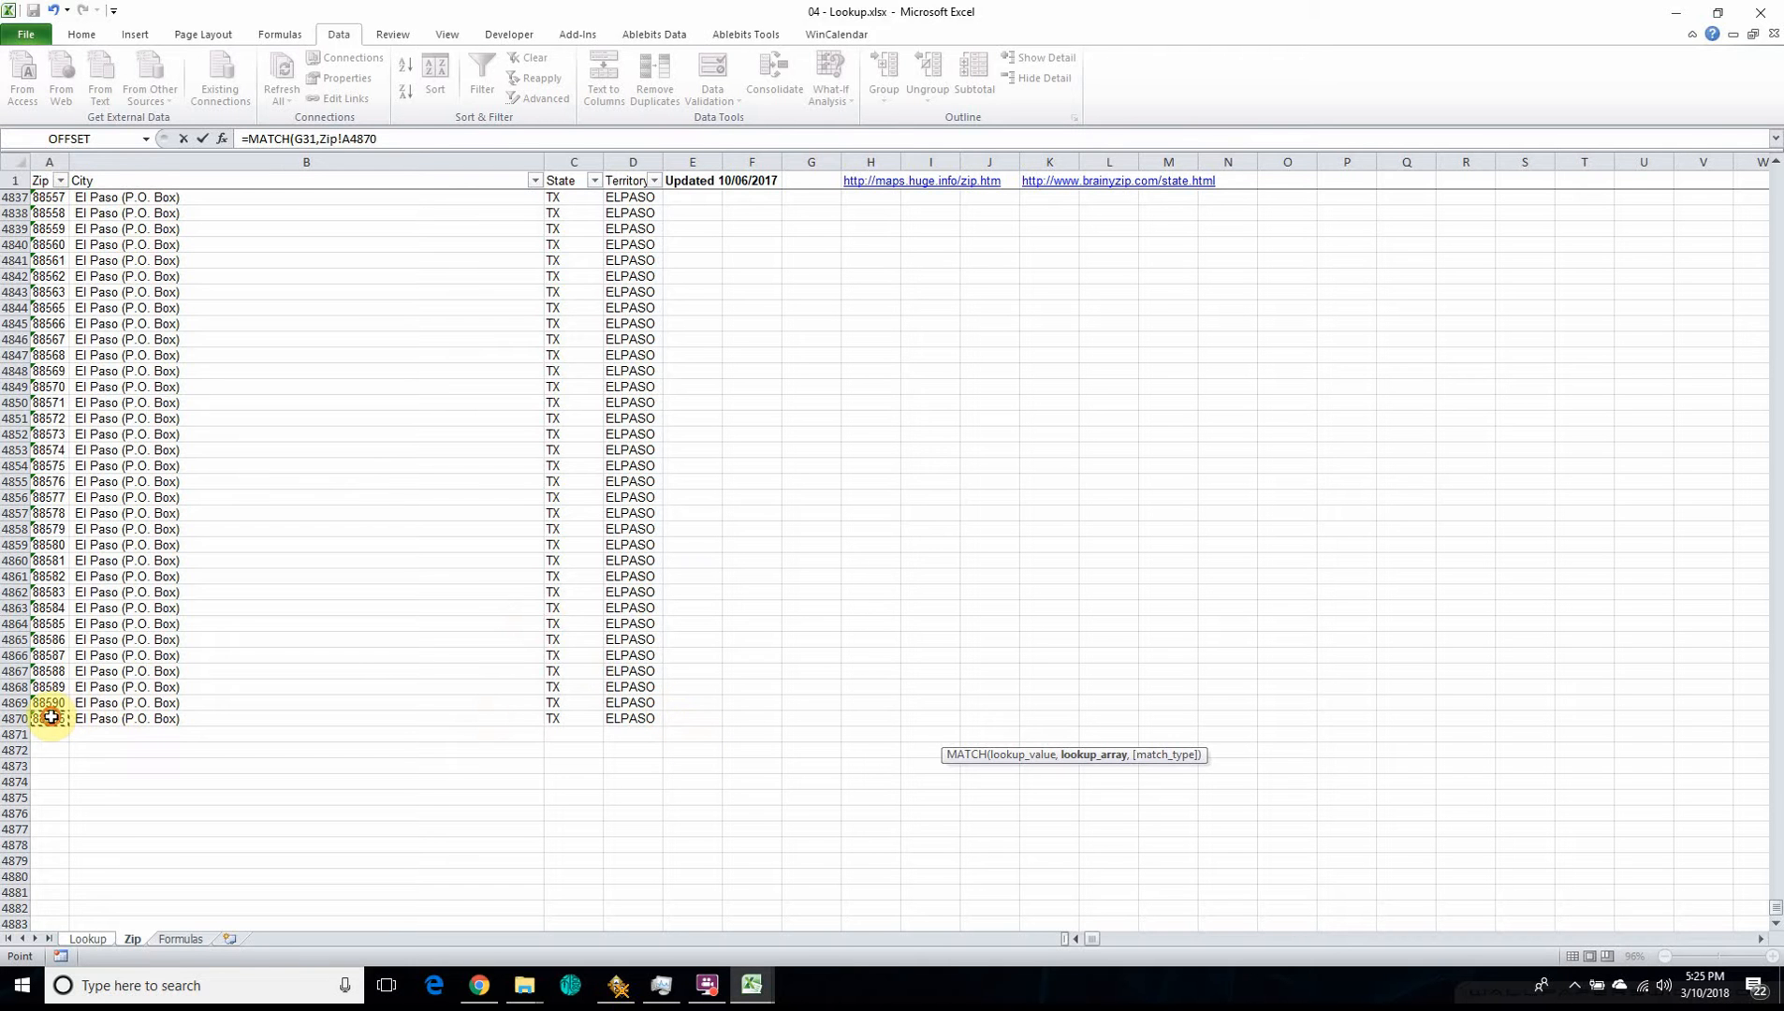
key(ctrl+shift+Up)
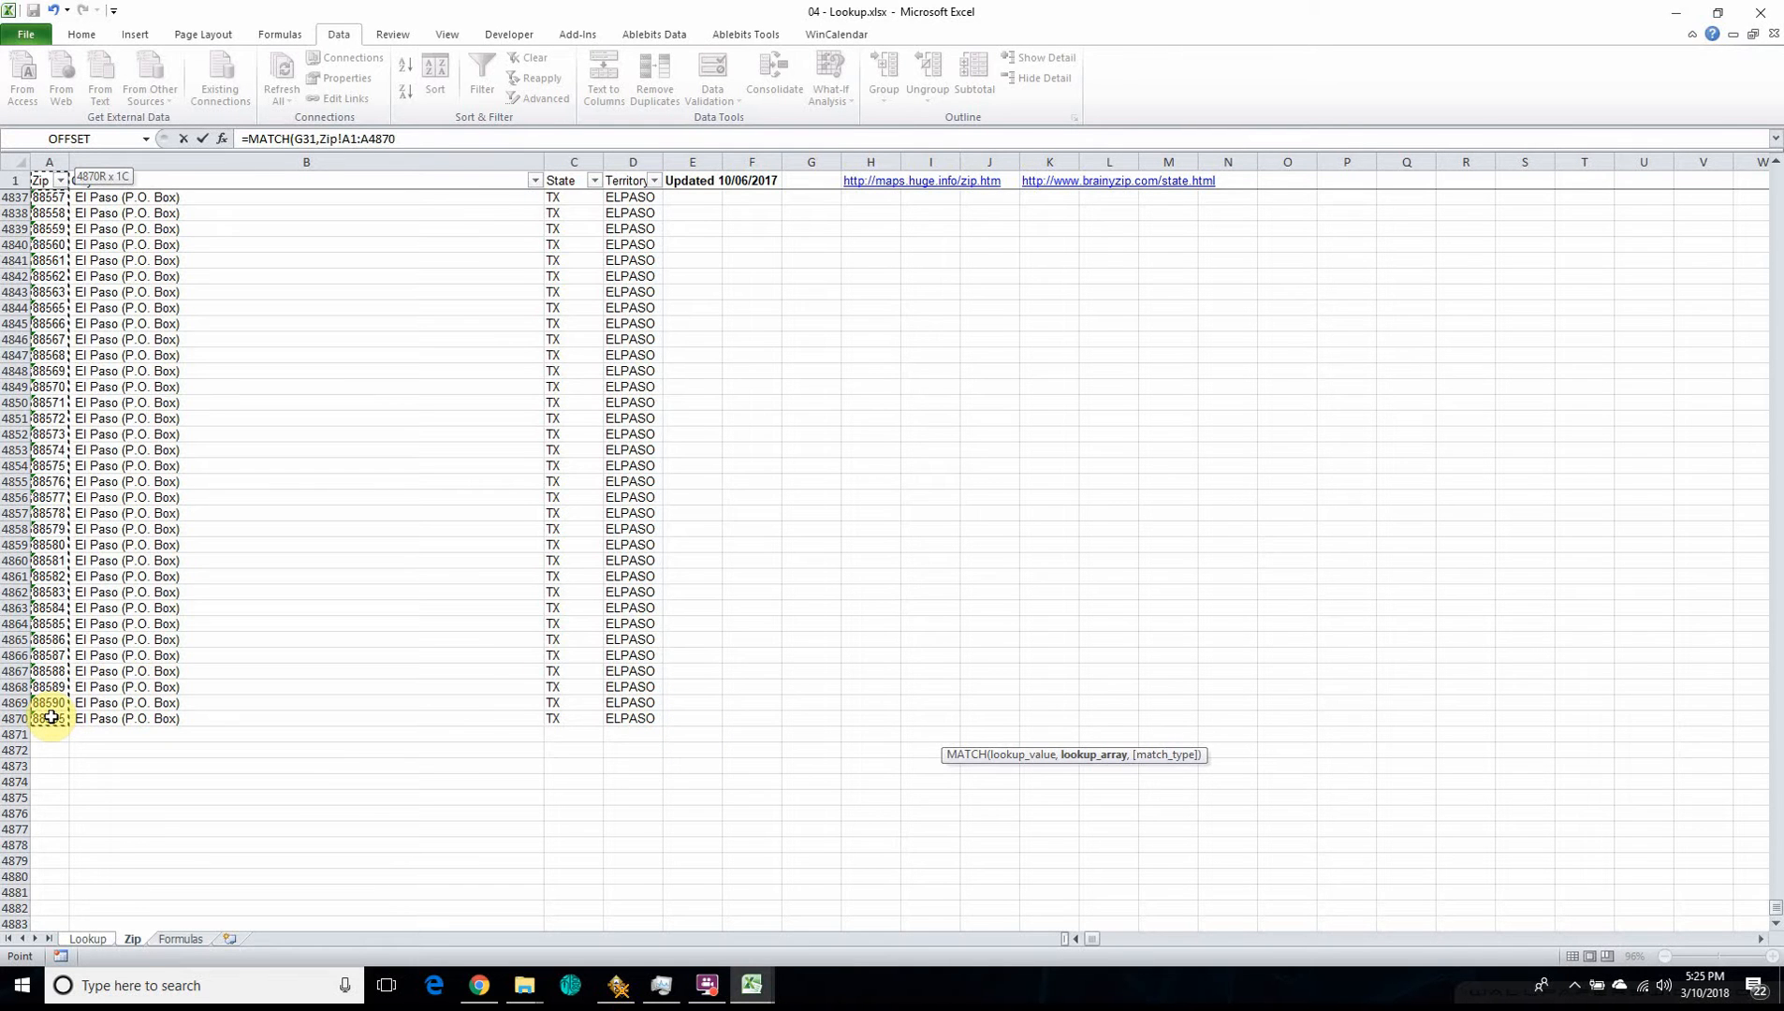
key(shift+Down)
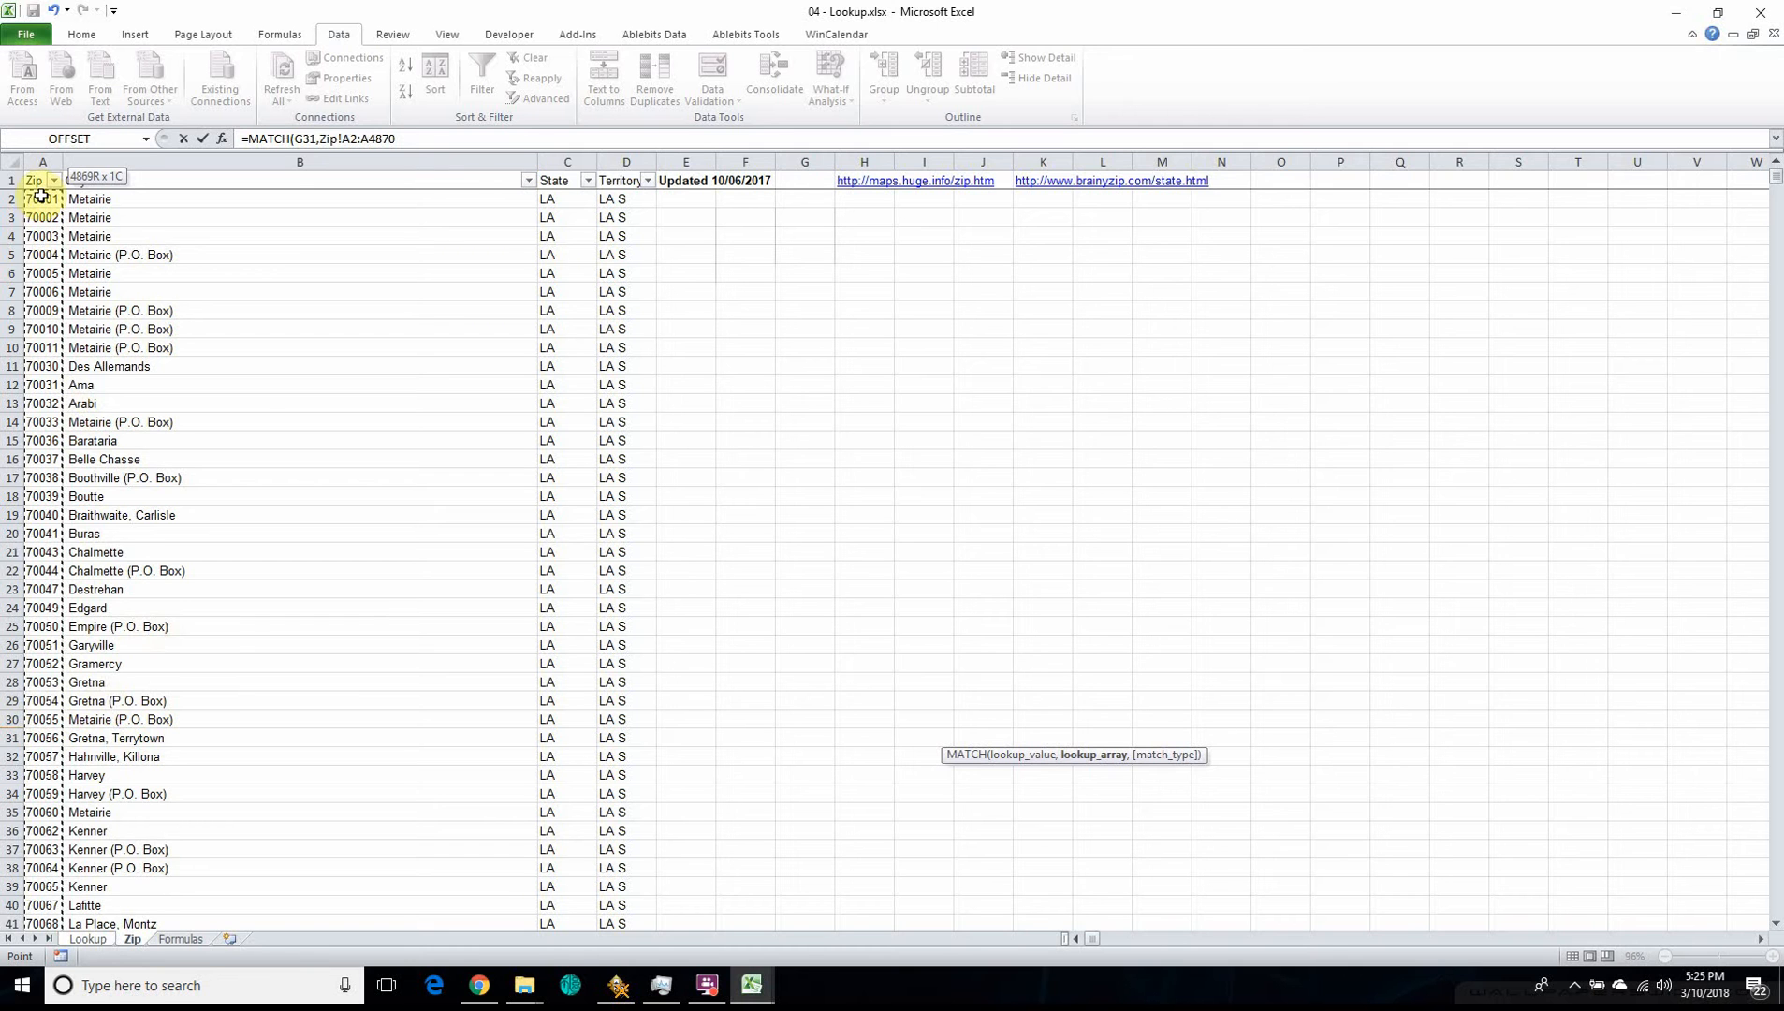
- Enter the MATCH formula with its lookup array made absolute as Zip!$A$2:$A$4870, and review its arguments
click(347, 138)
key(F4)
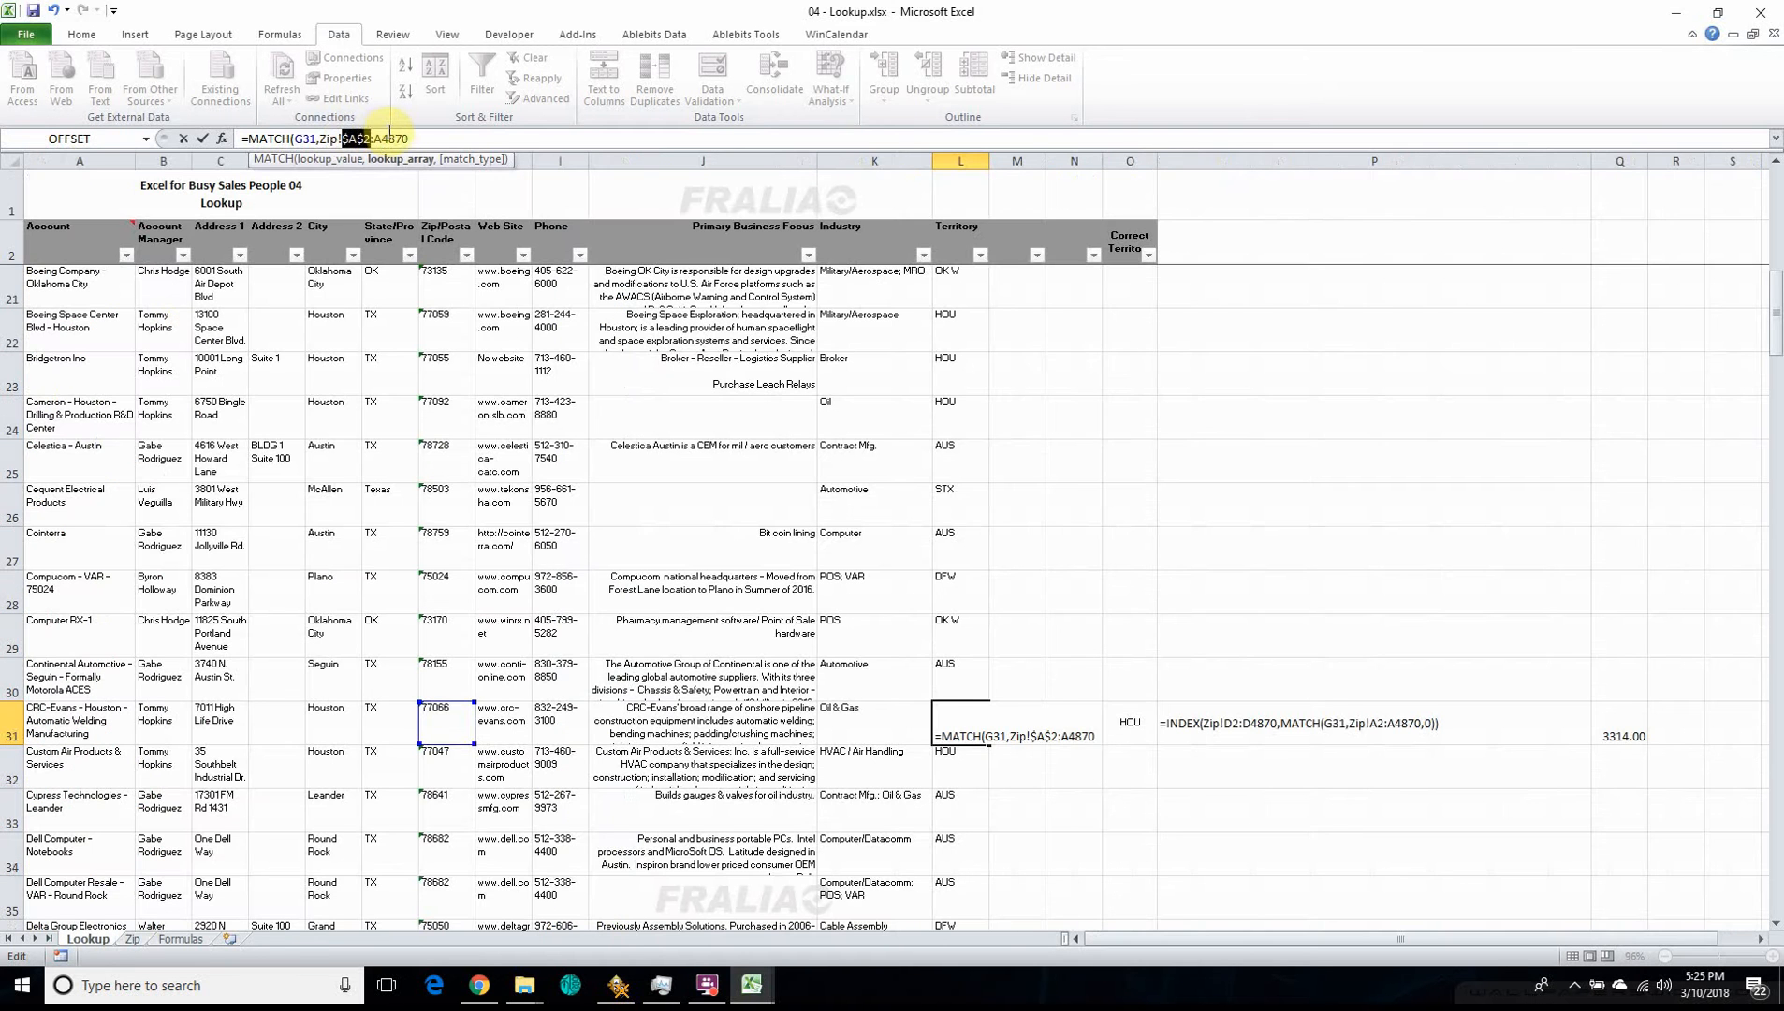
double_click(395, 139)
key(F4)
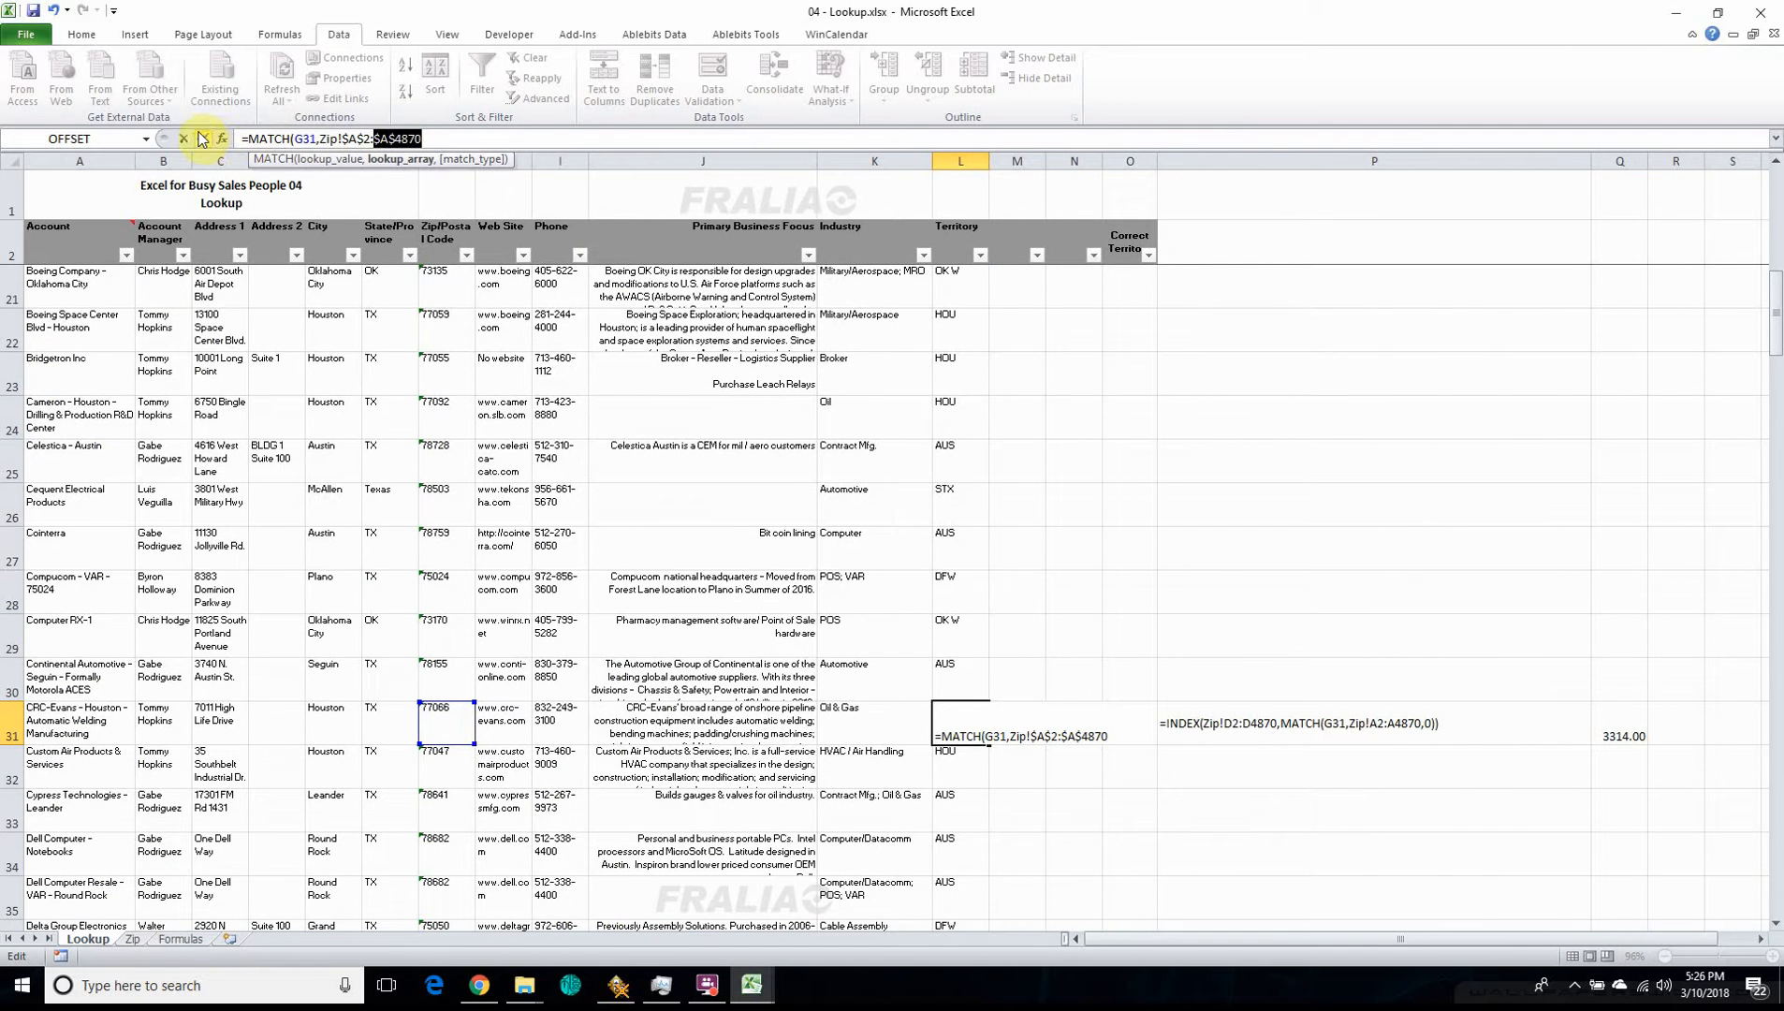
click(203, 138)
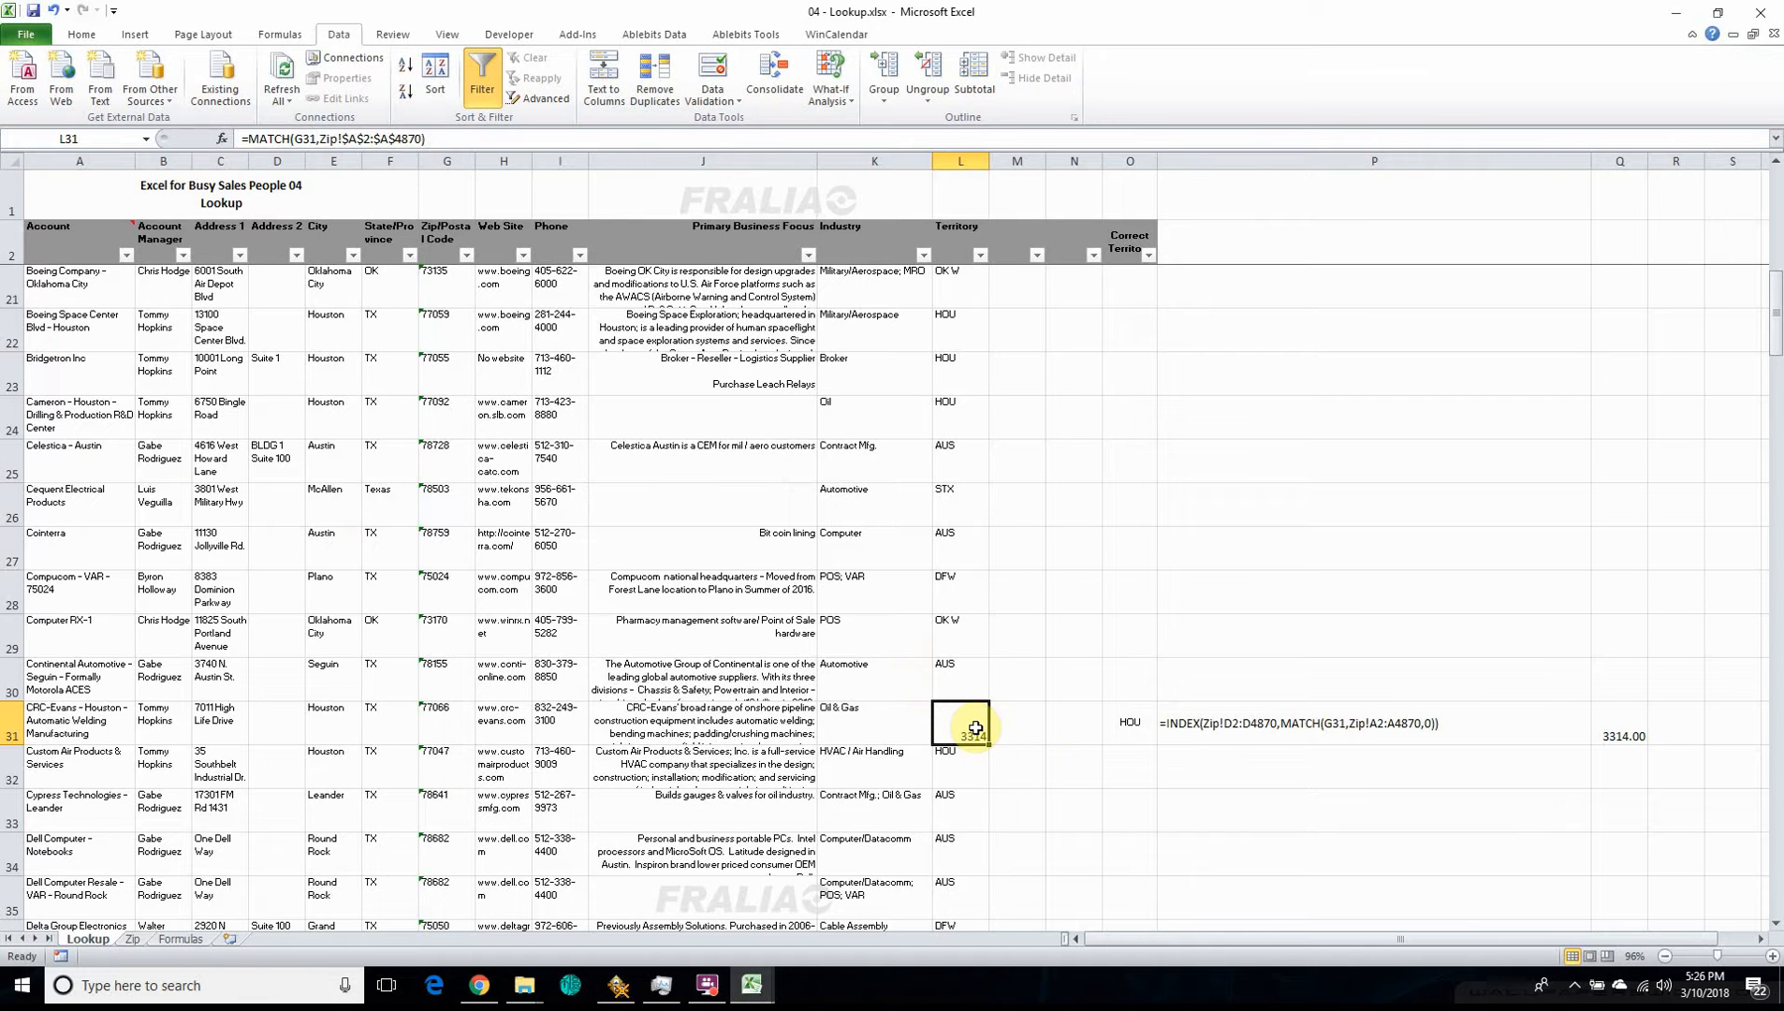
click(222, 138)
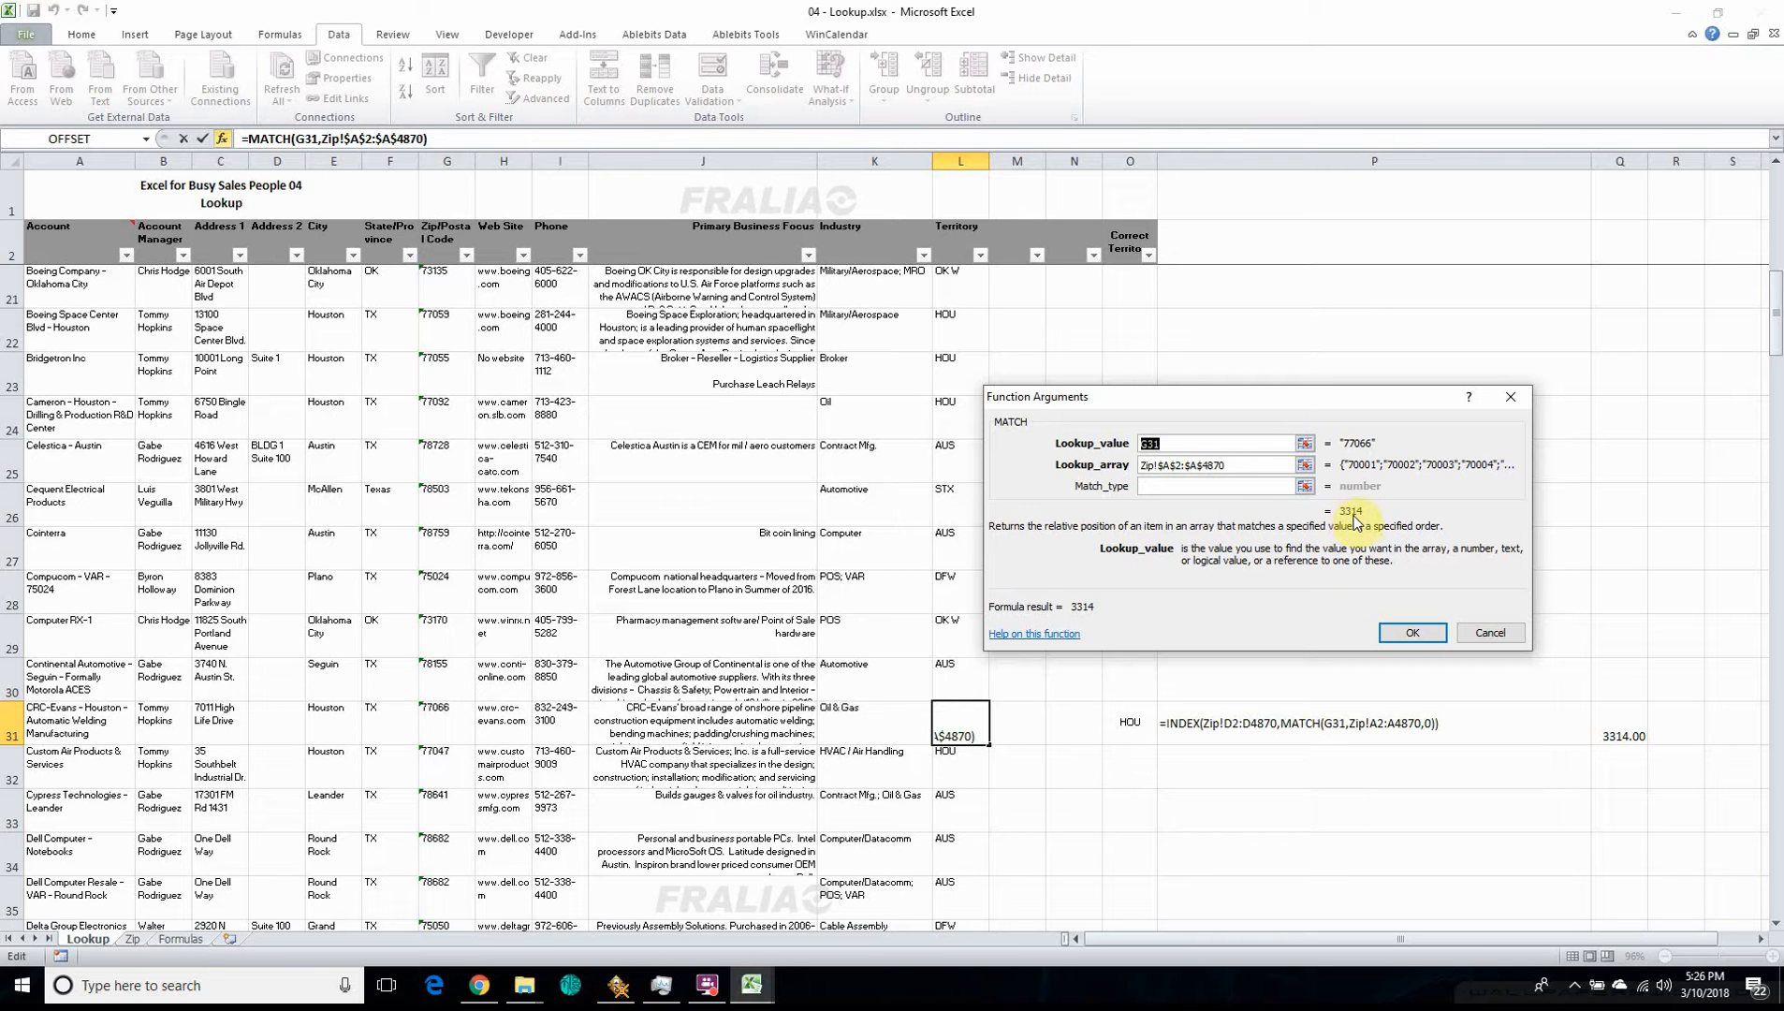
click(1496, 634)
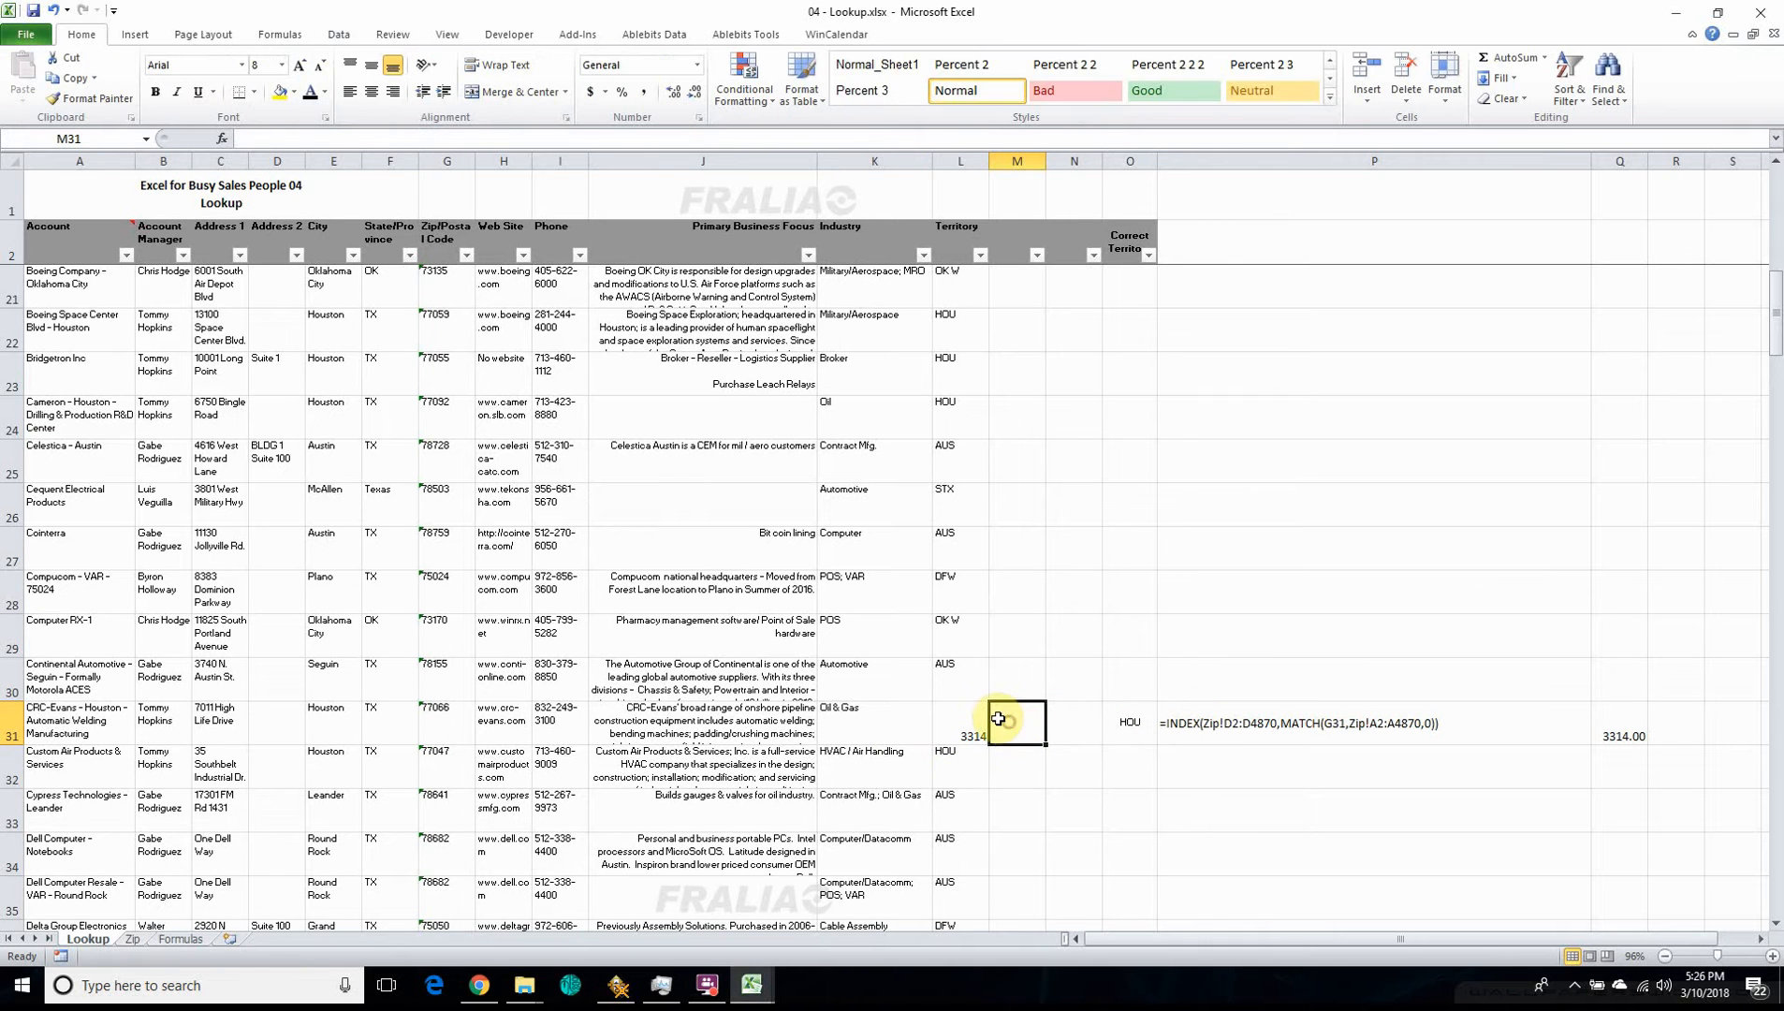
- Begin an INDEX formula in cell M31 and open its function arguments using the array,row_num,column_num form
click(1018, 722)
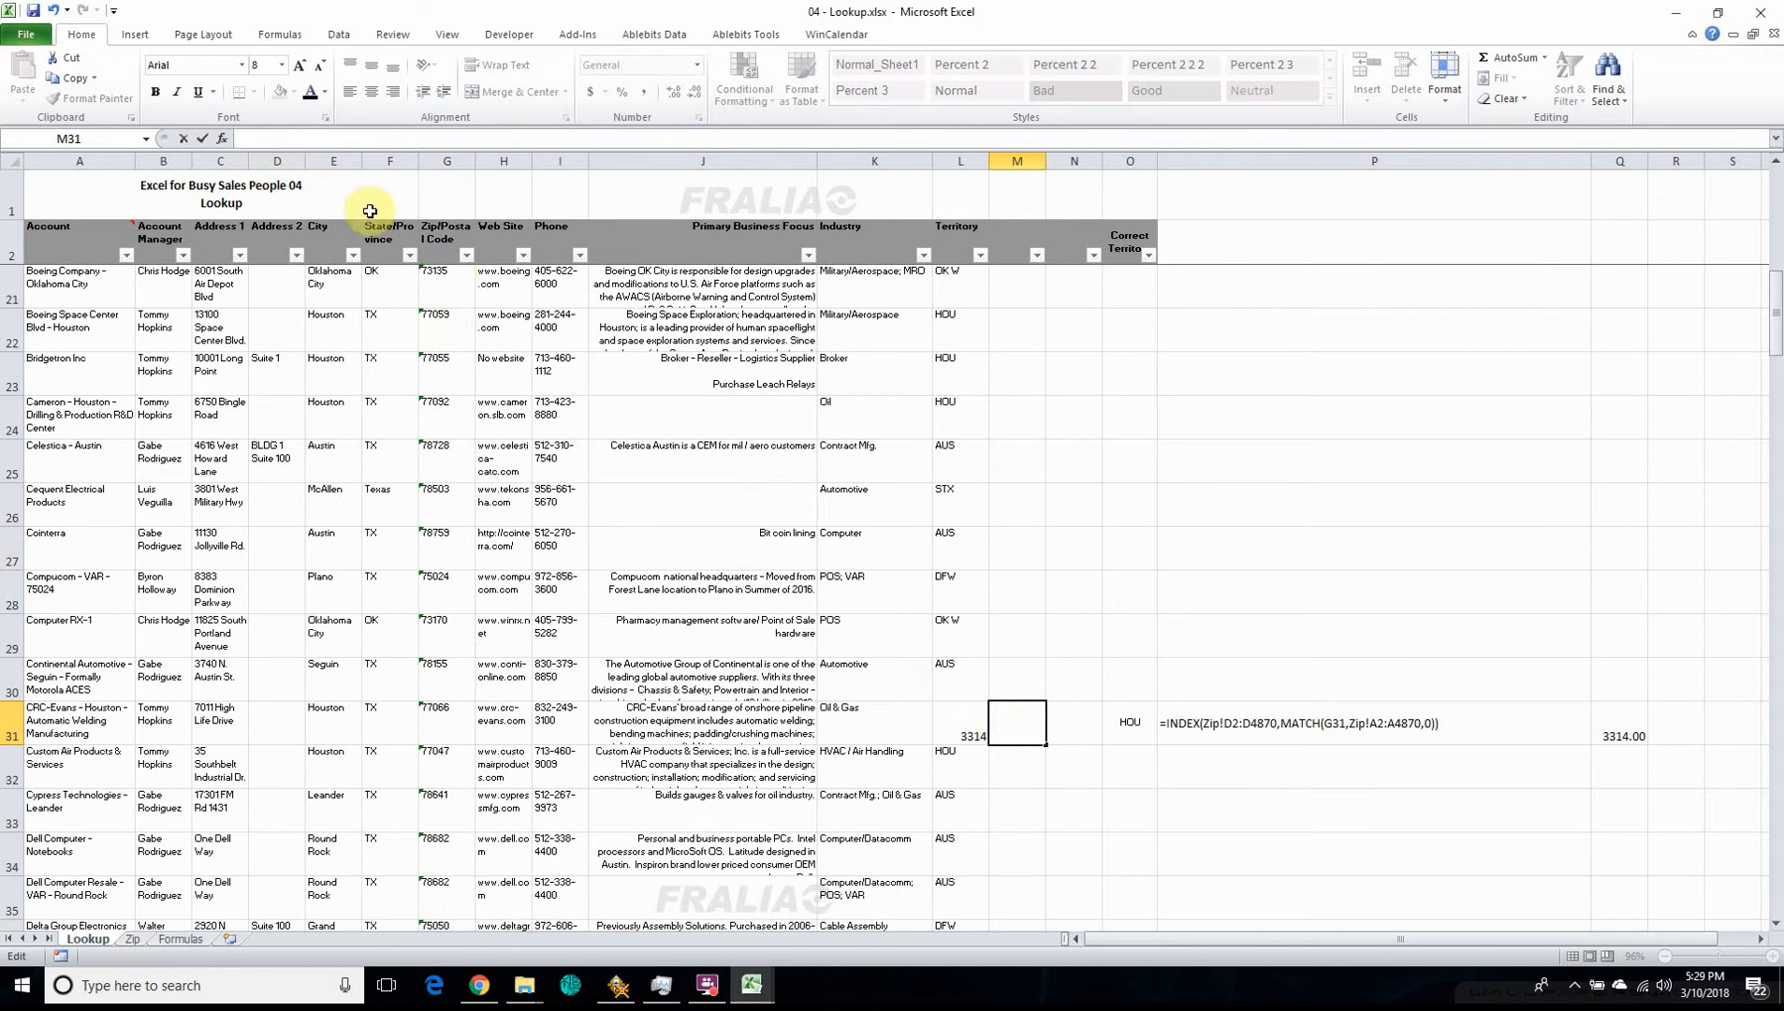
text(=)
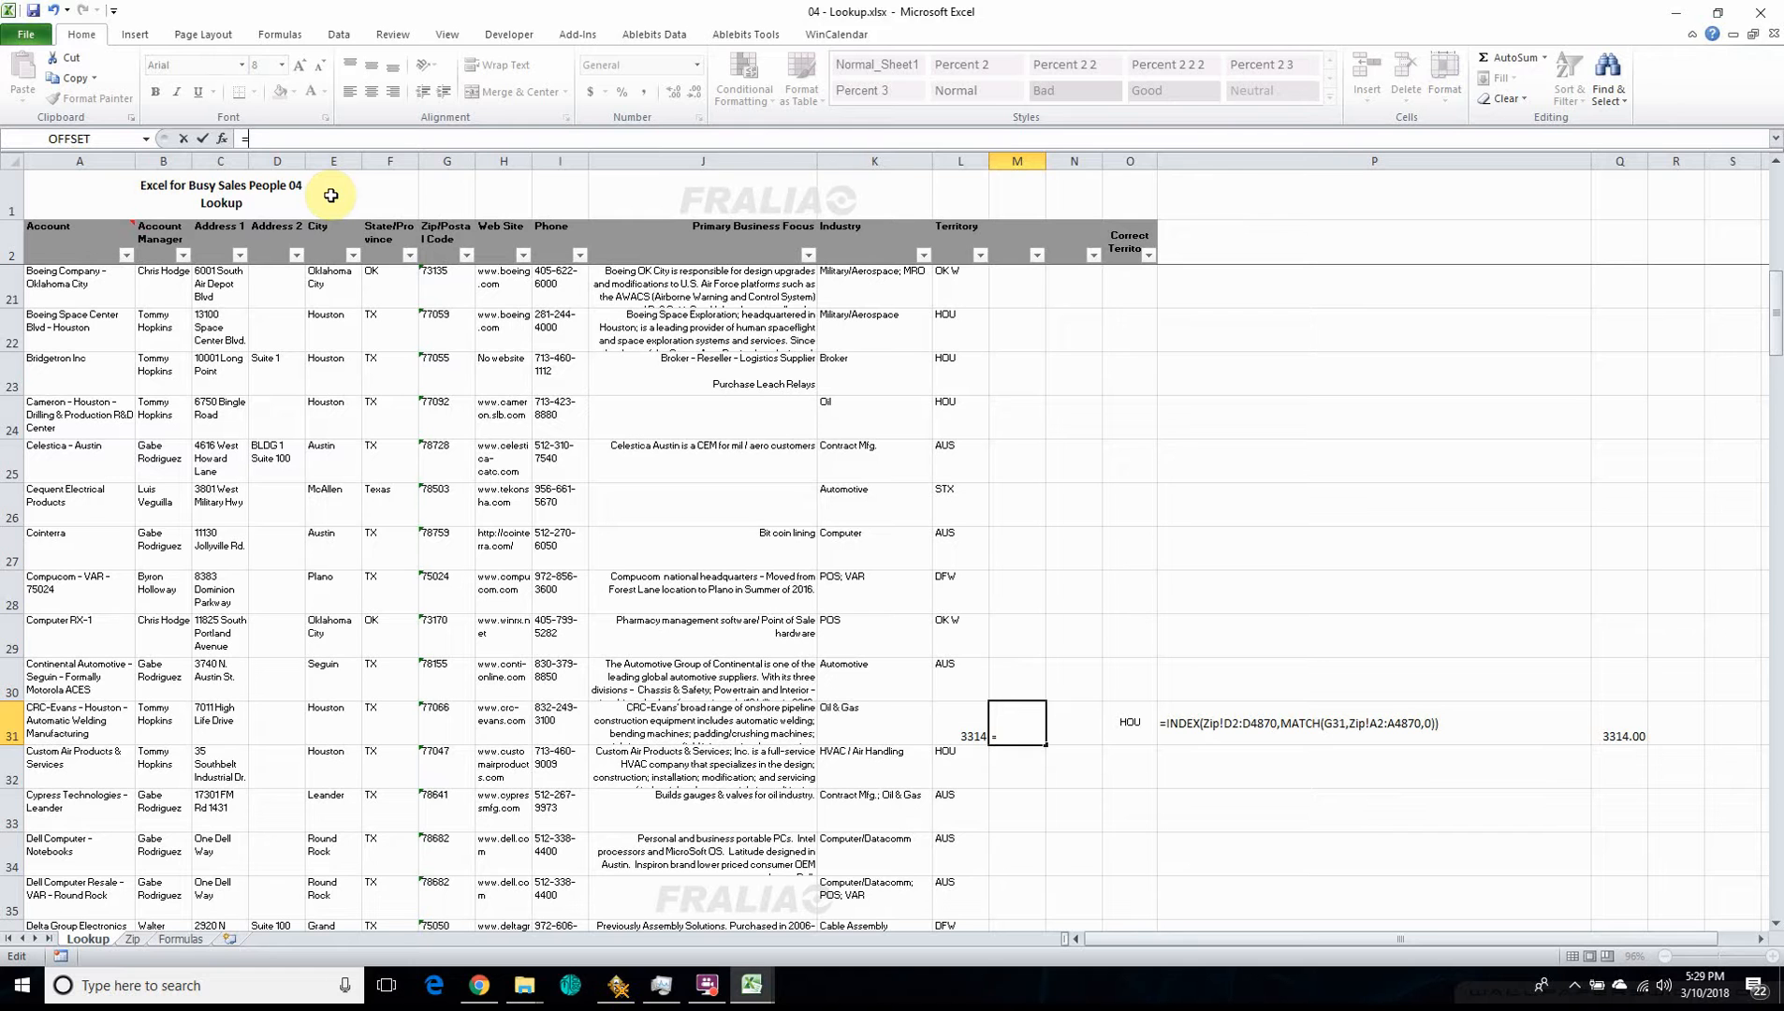
text(in)
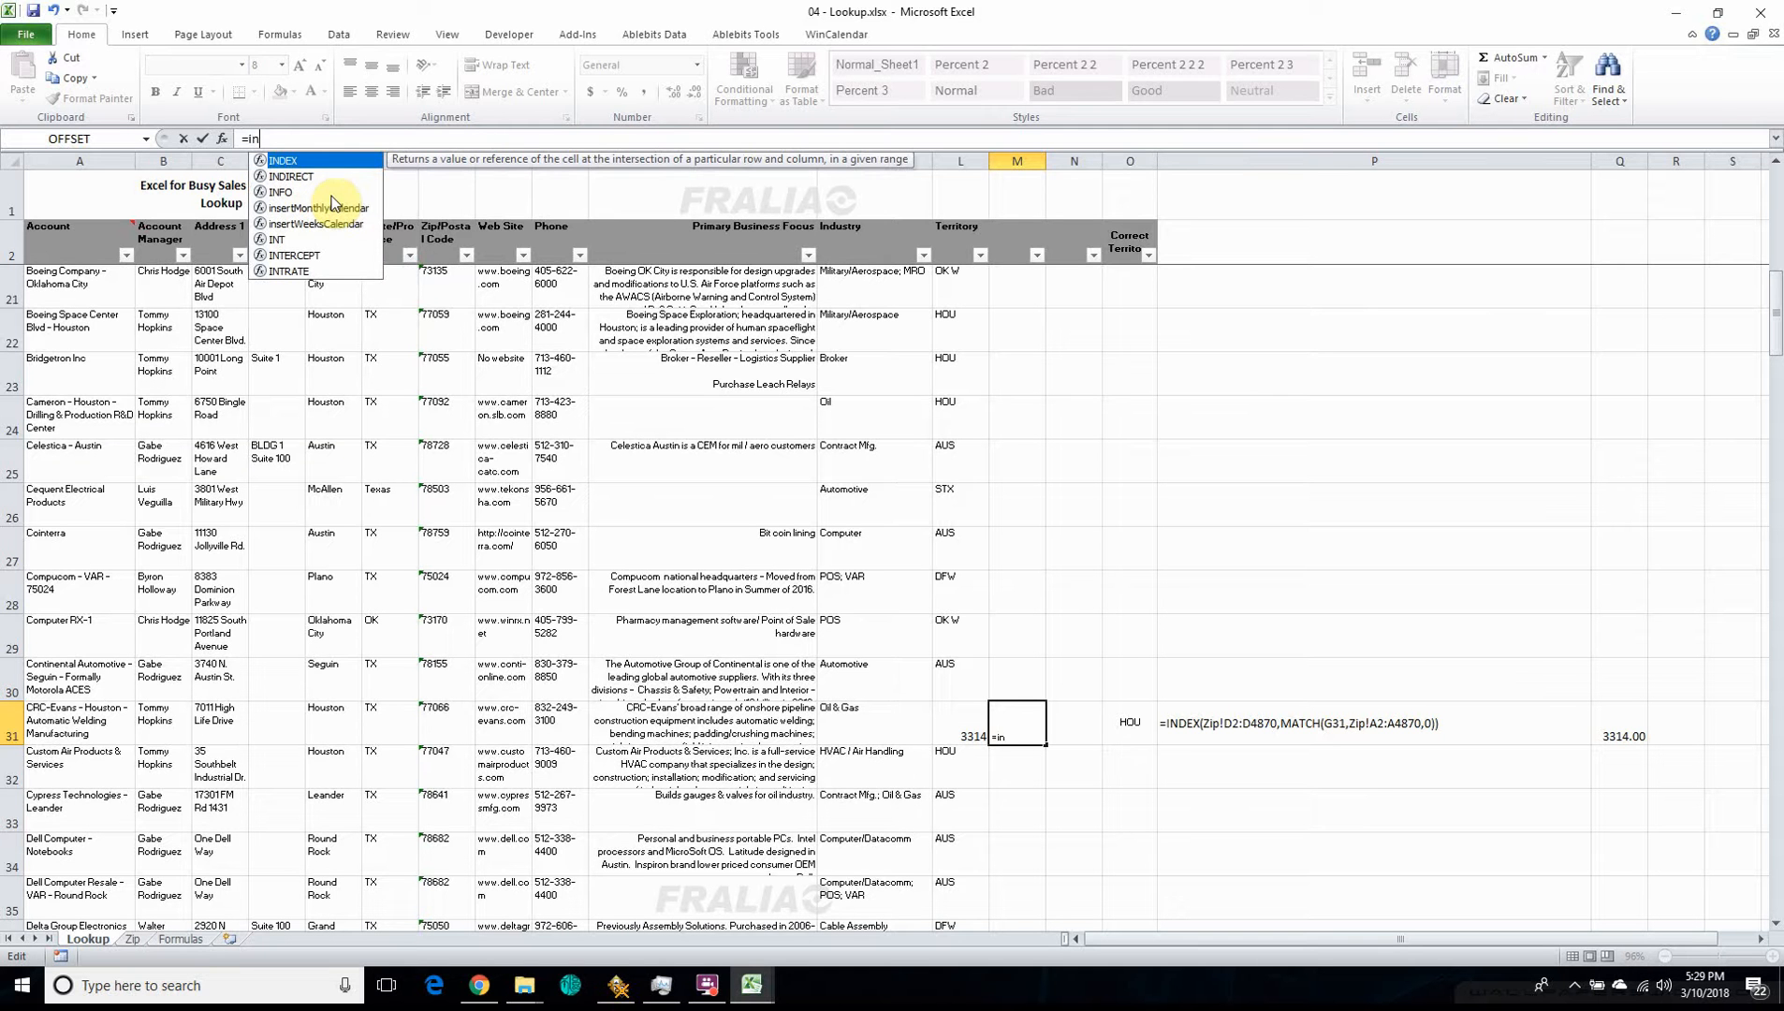
double_click(265, 162)
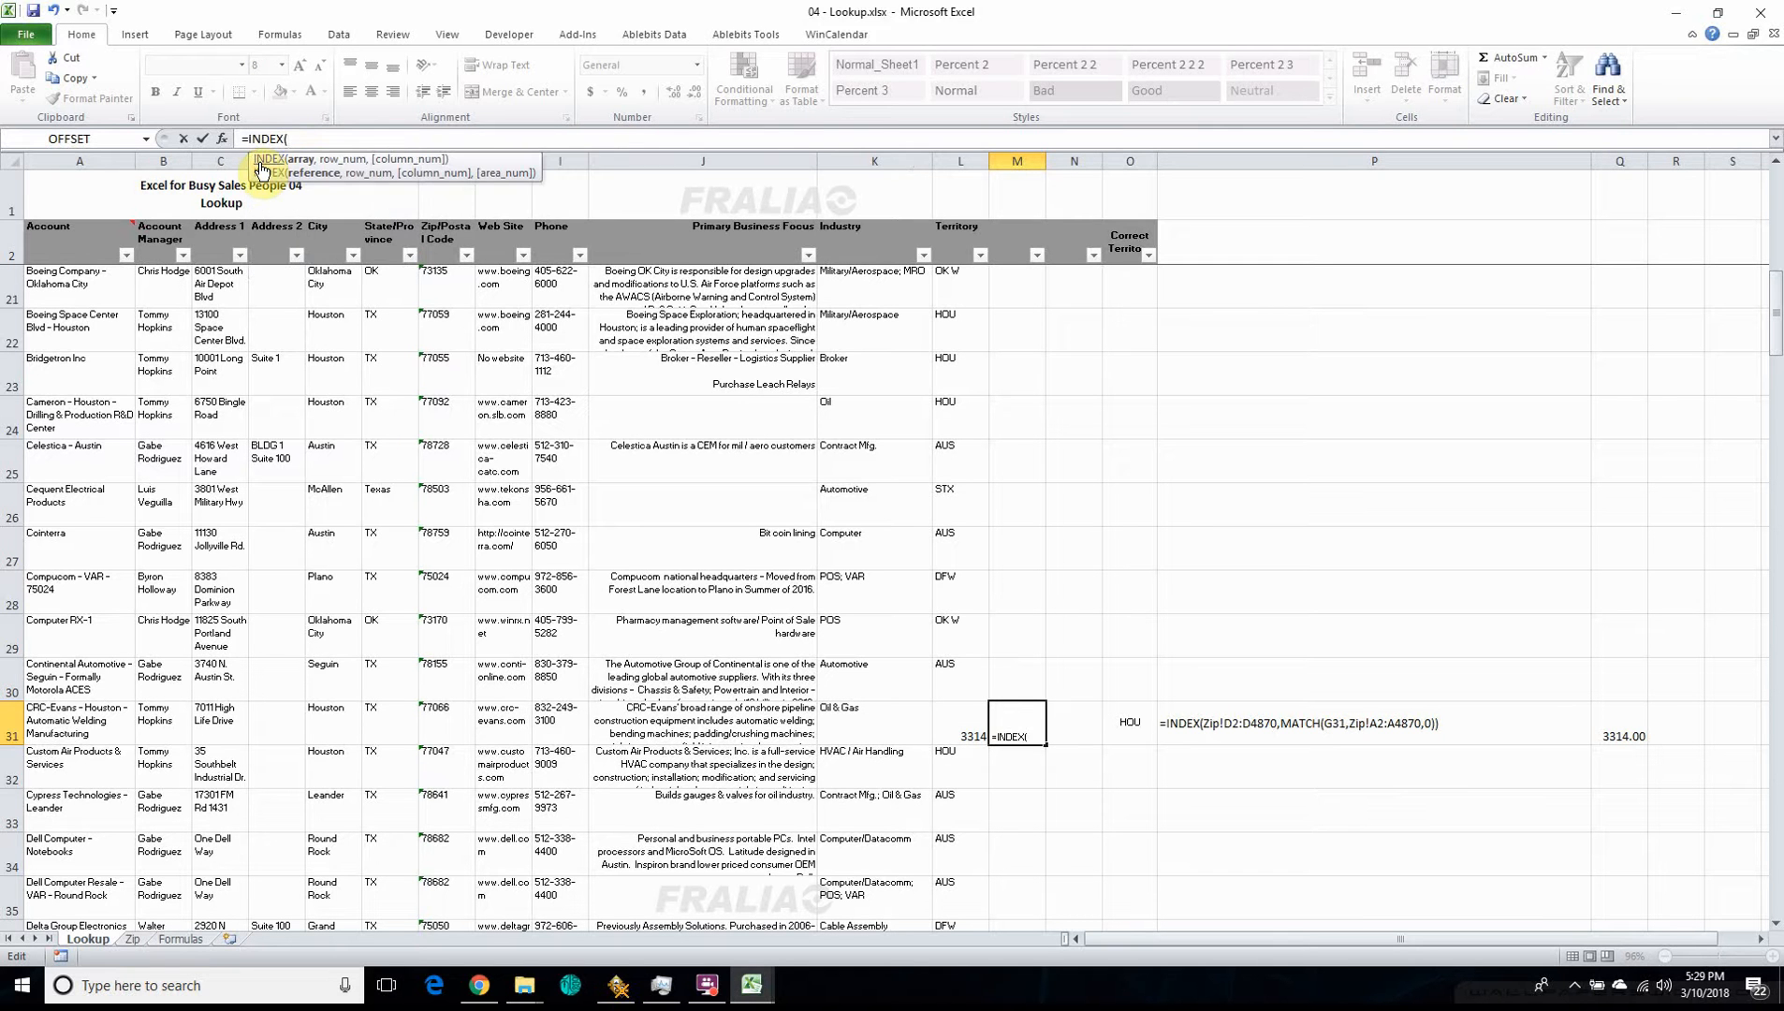
click(263, 164)
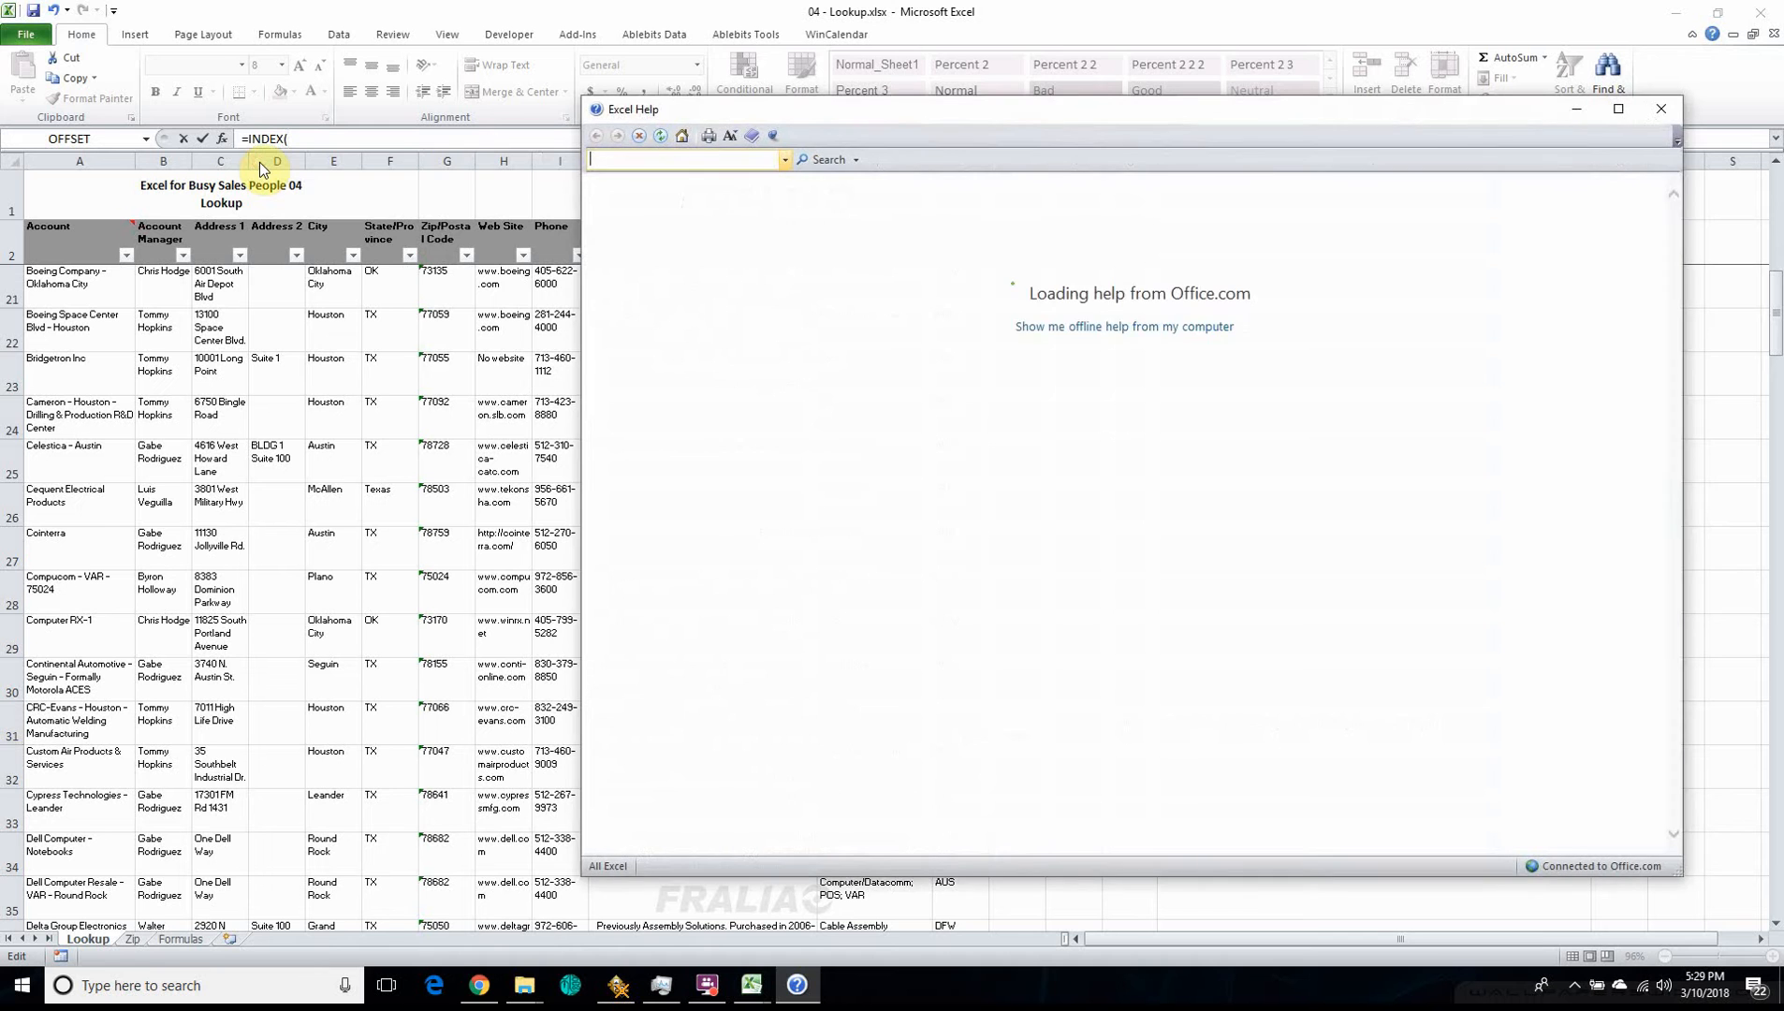
click(1666, 108)
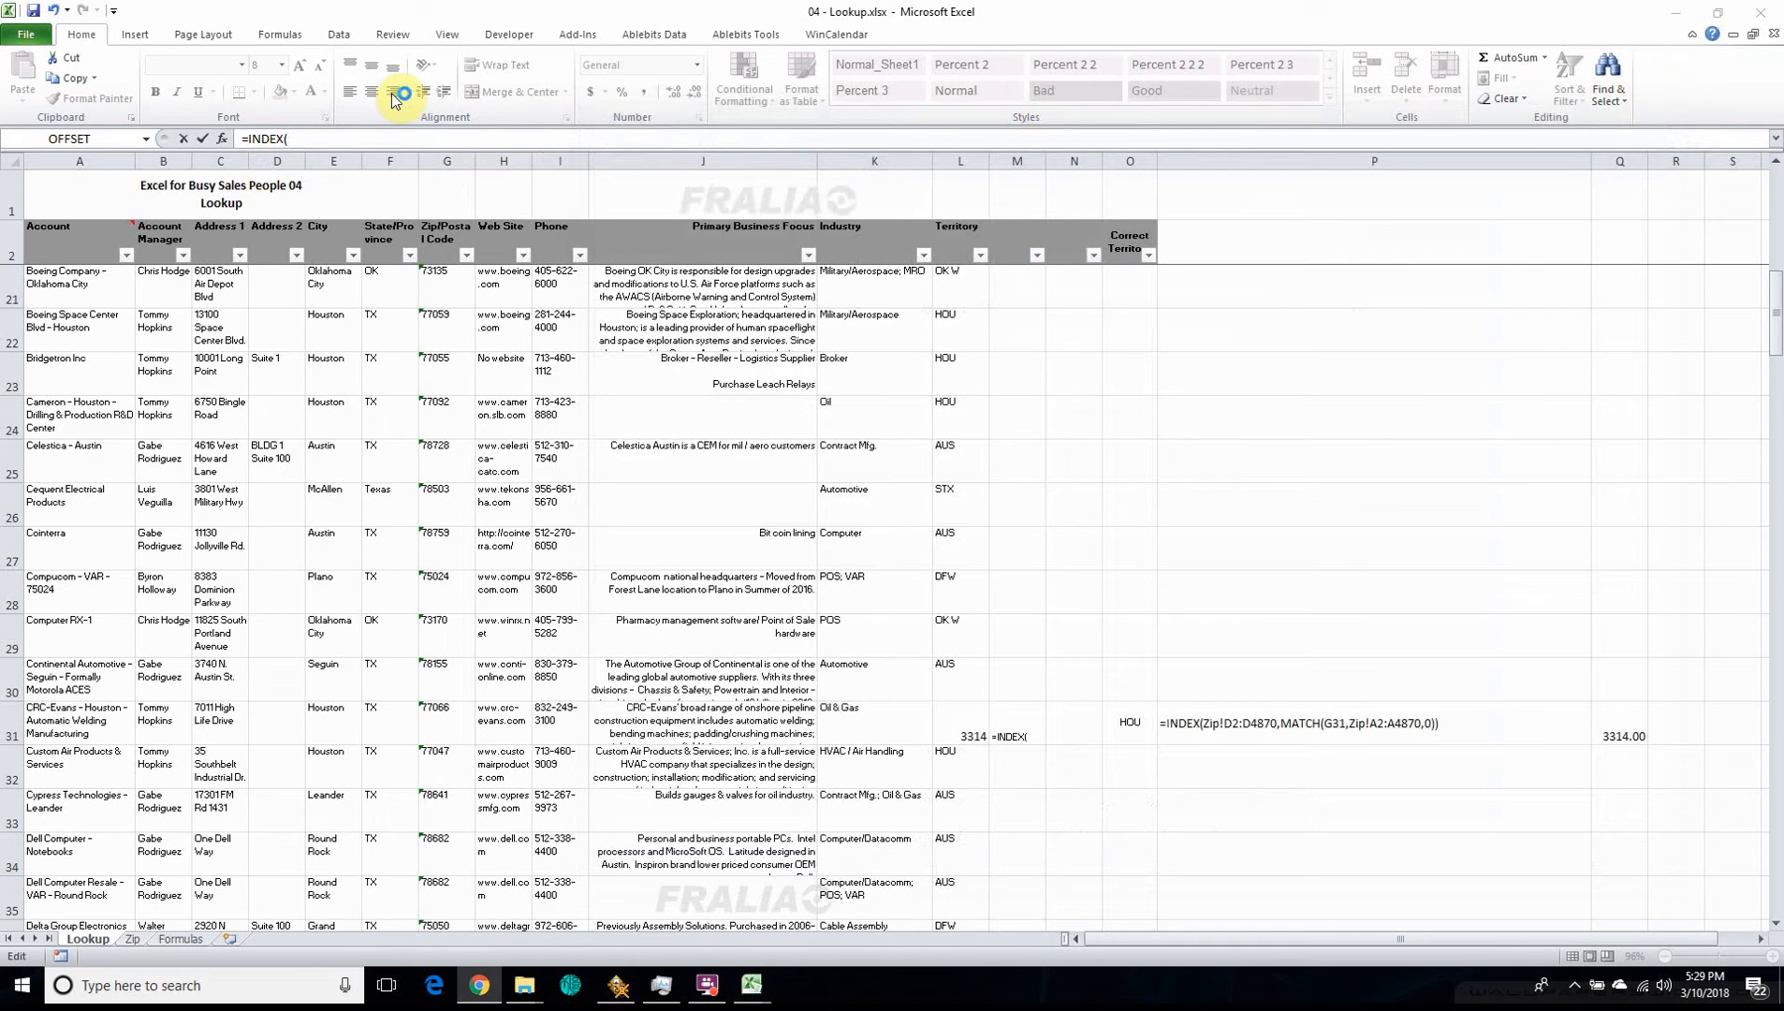
click(222, 139)
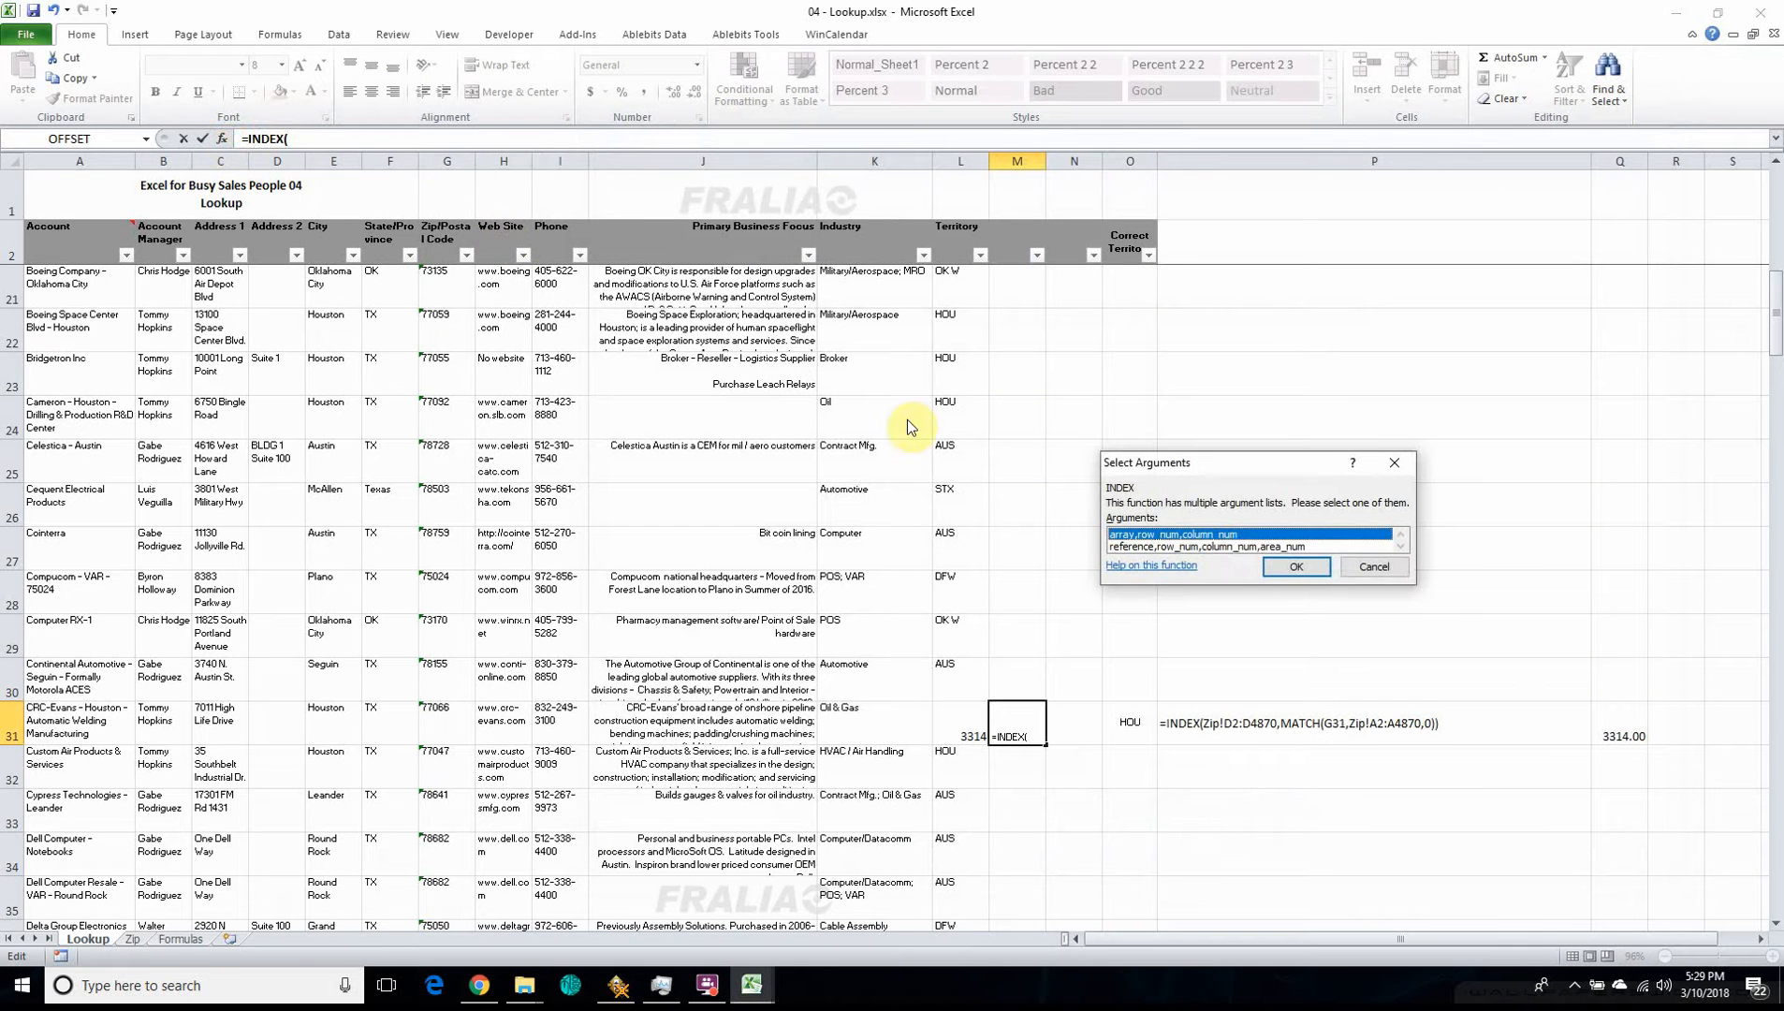
click(1292, 565)
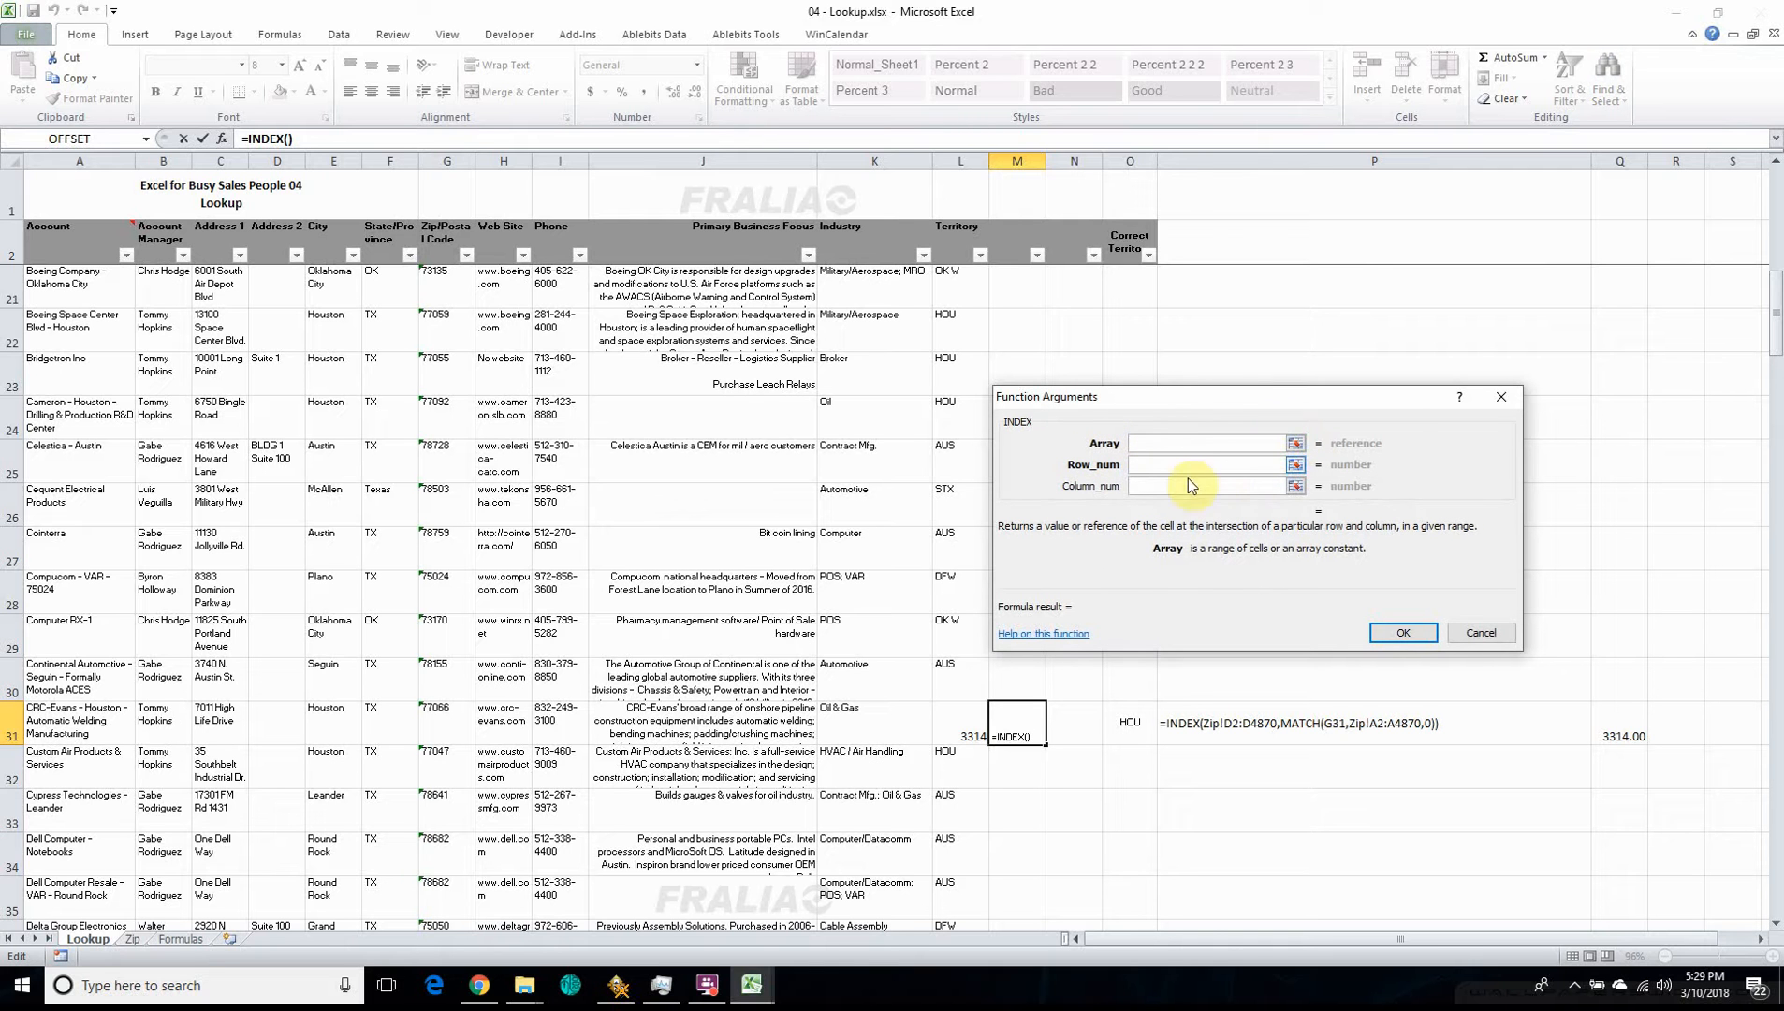
- Set the INDEX array to the Territory range D2:D4870 on the Zip sheet
click(136, 937)
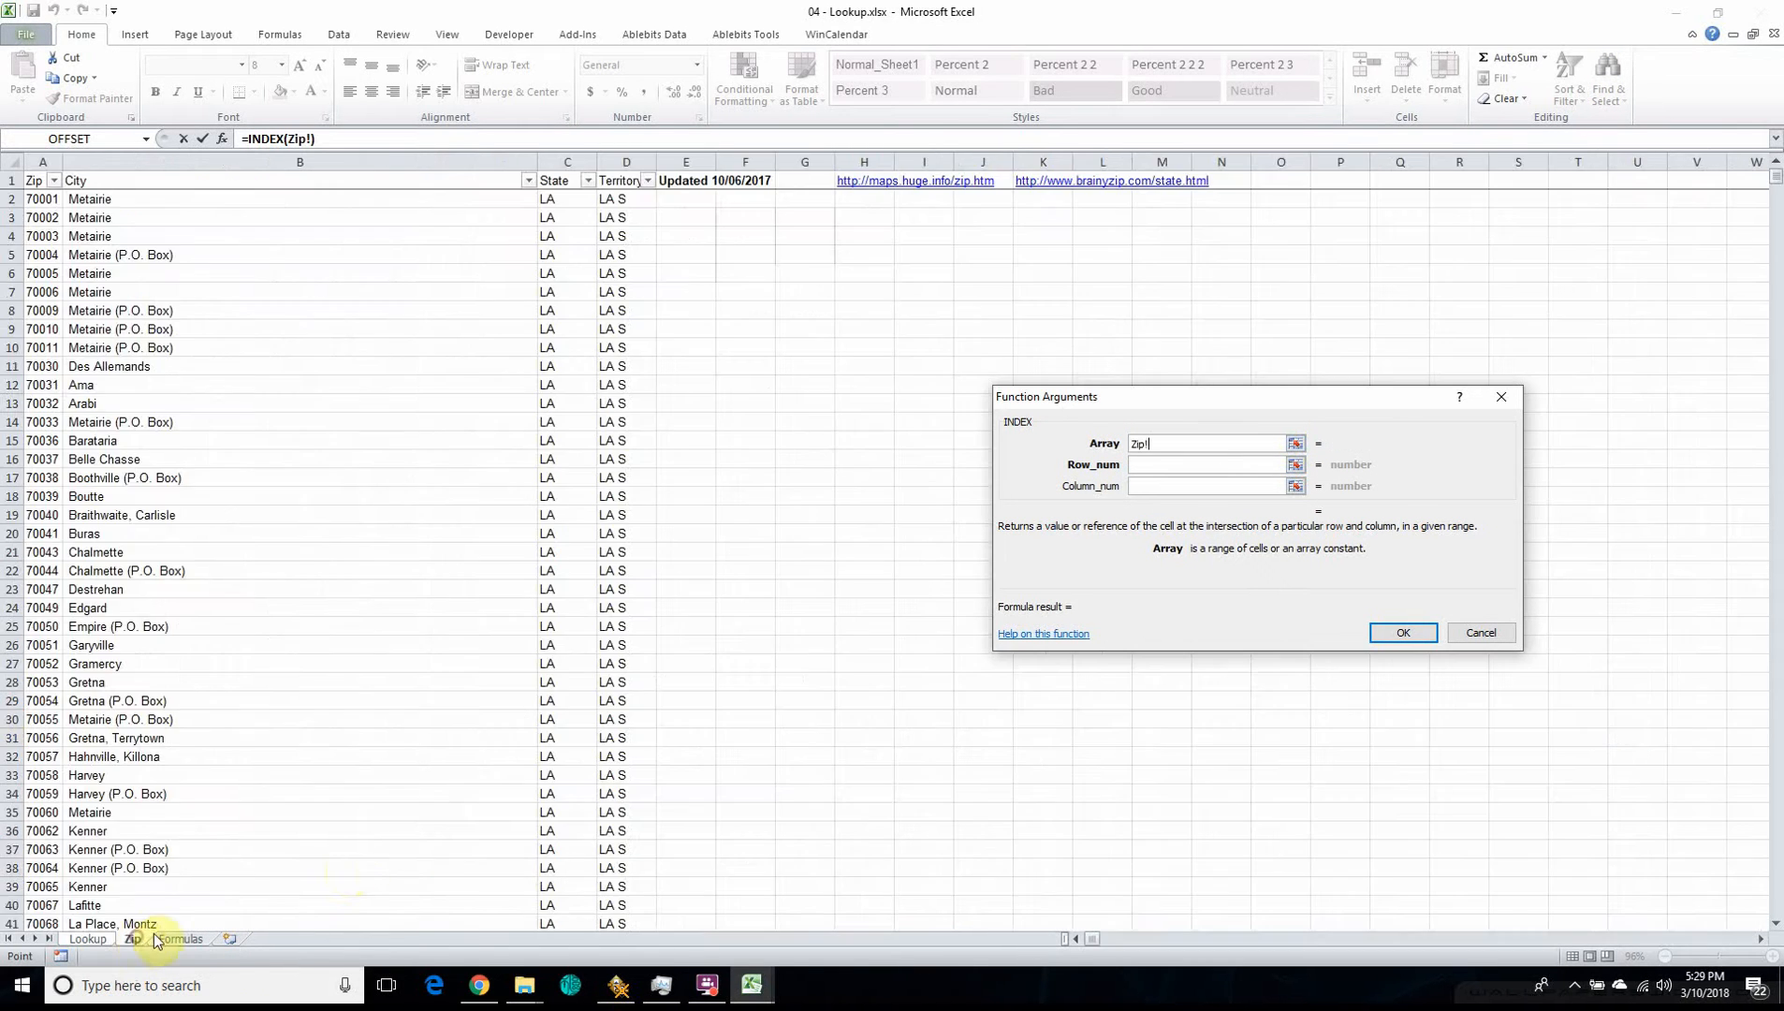
click(625, 200)
drag(1775, 176, 1689, 907)
shift+click(642, 722)
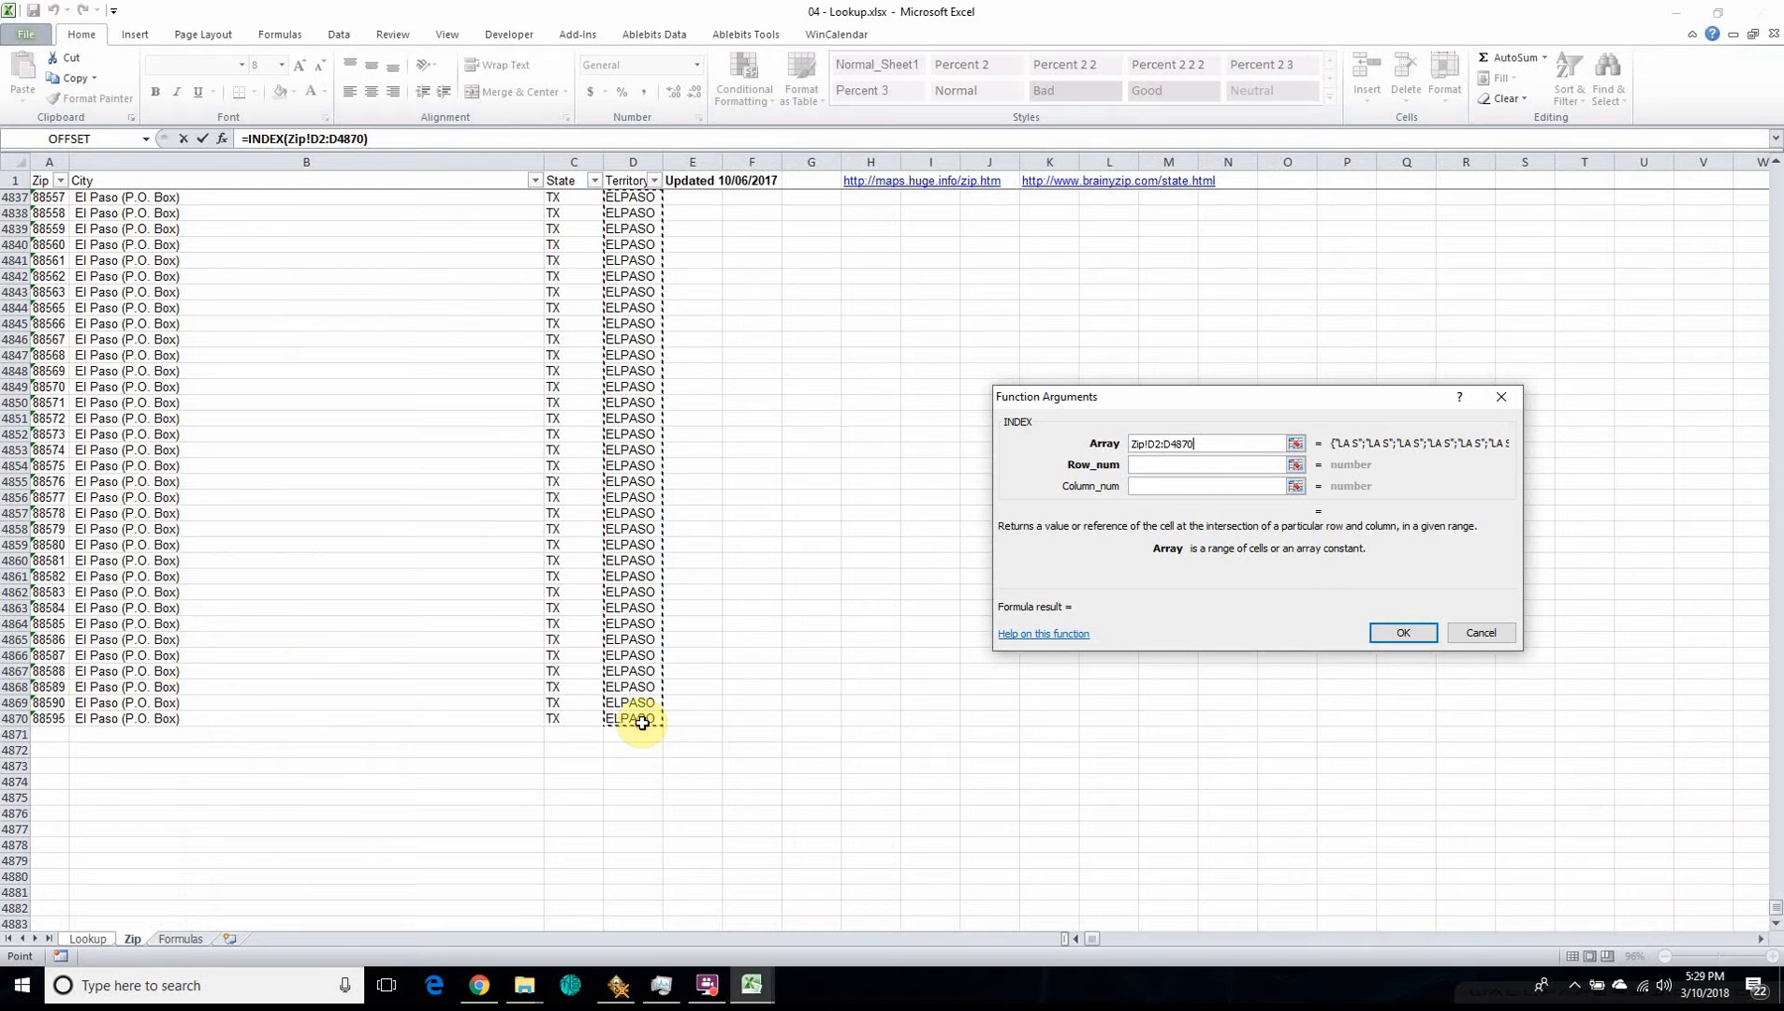
- Set the INDEX row number to the MATCH result in cell L31 and go on to the column number argument
click(1166, 466)
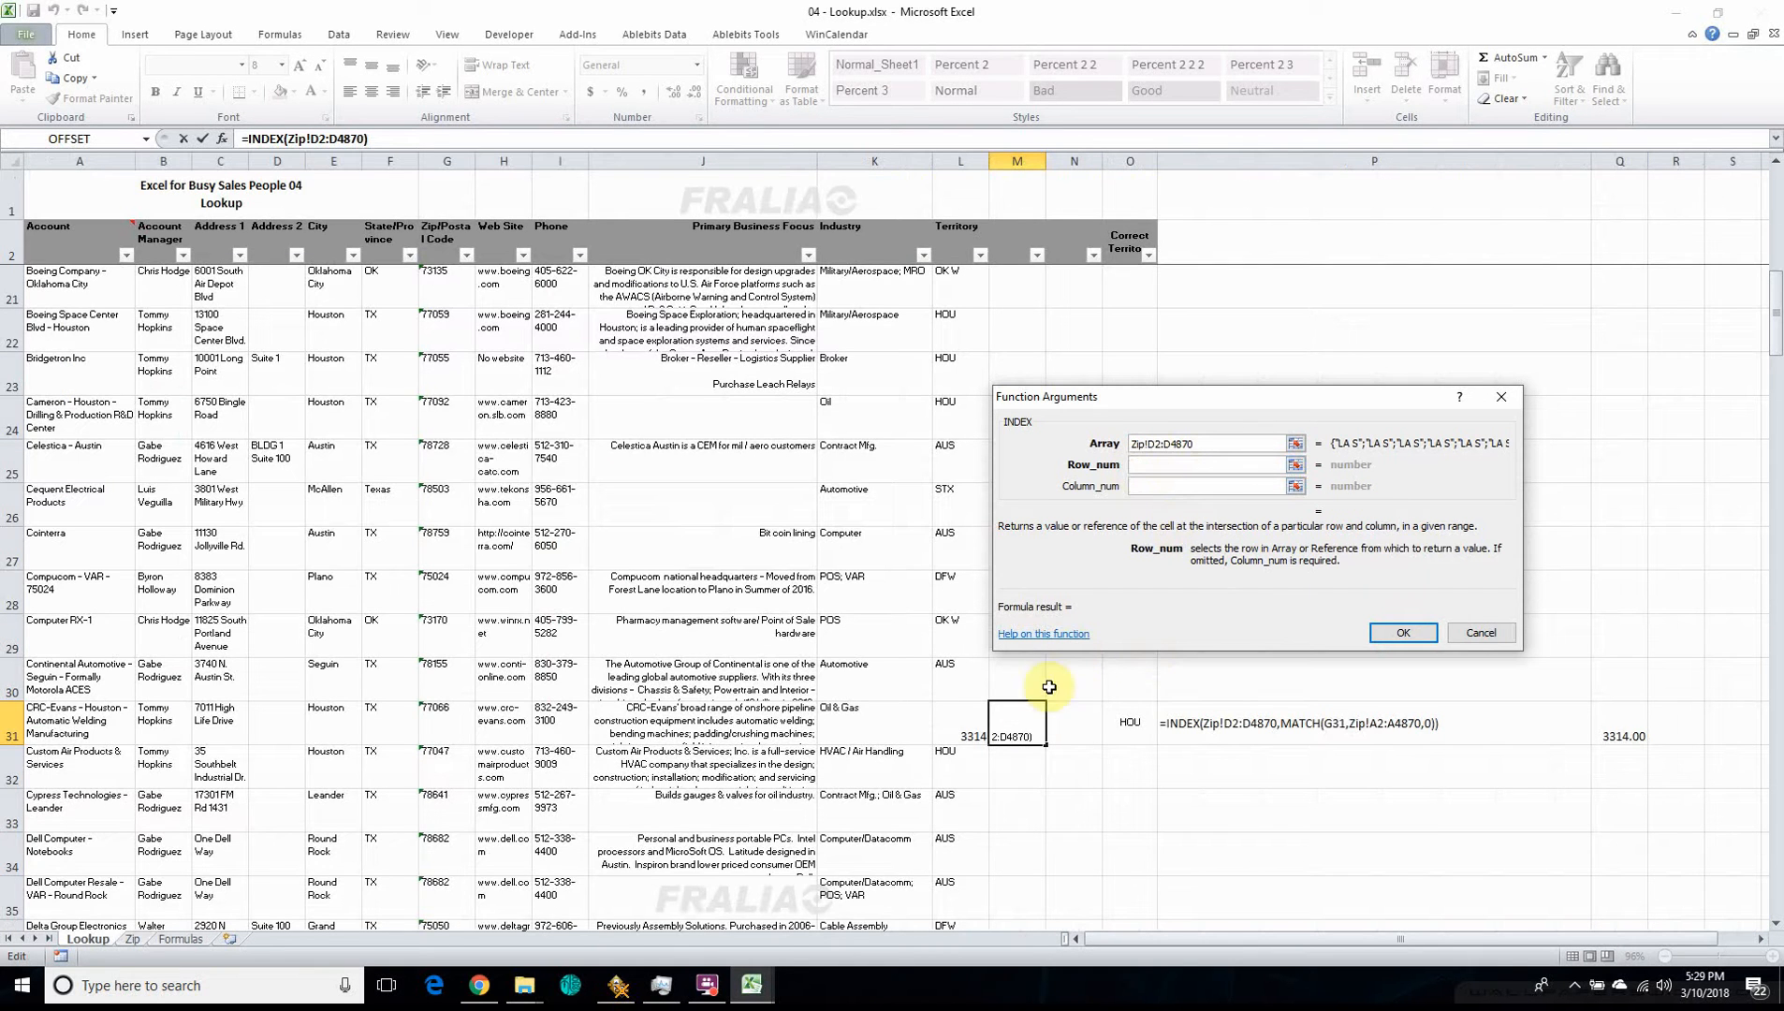
click(962, 732)
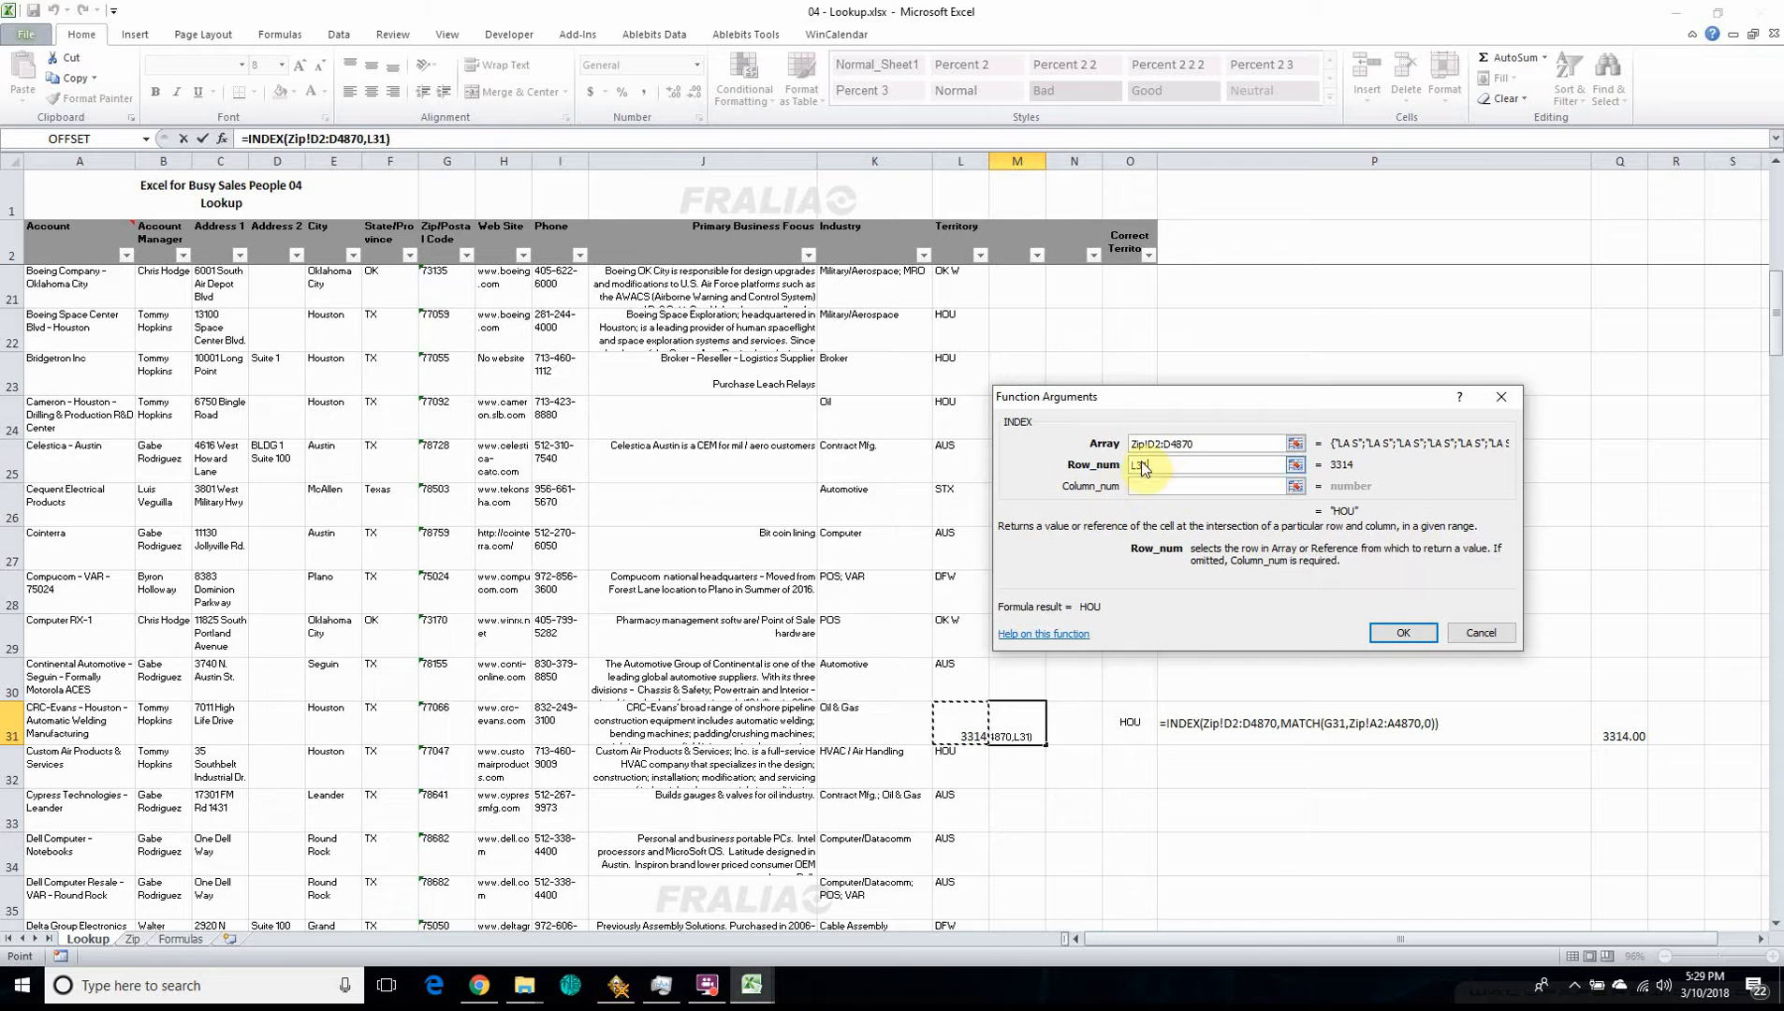
click(1150, 490)
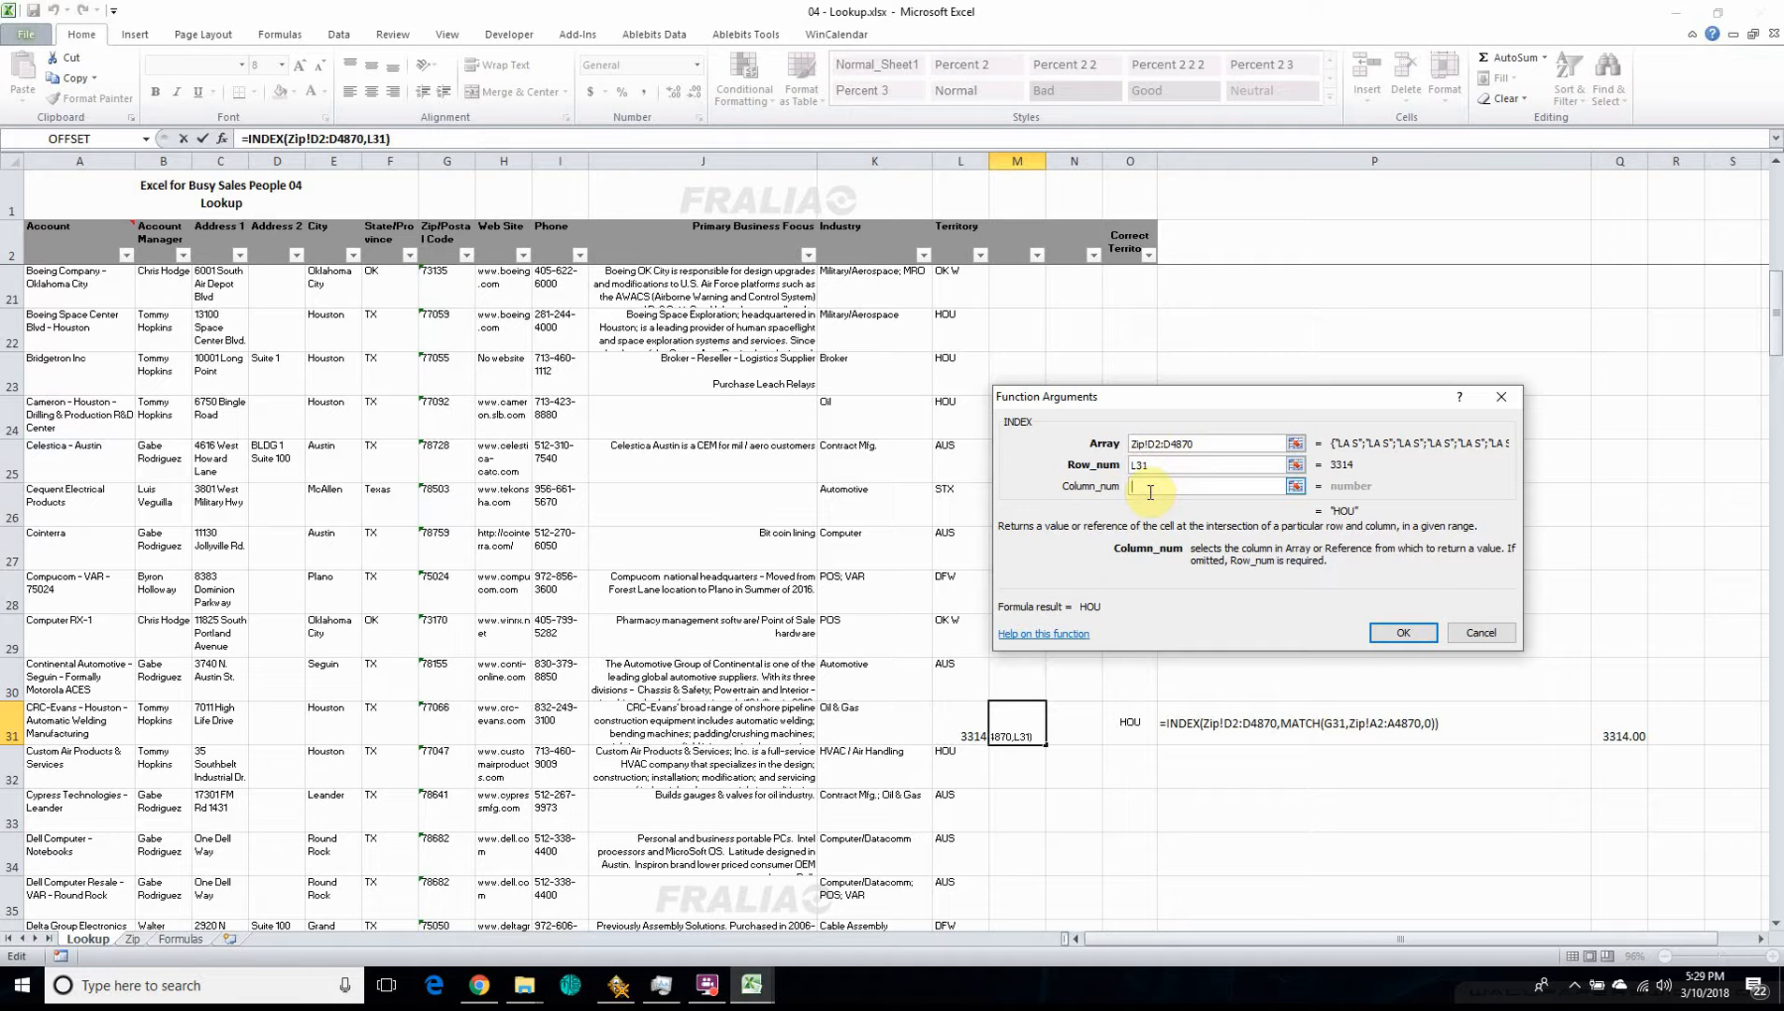
- Set the INDEX column number to 0 and enter the formula in cell M31
text(0)
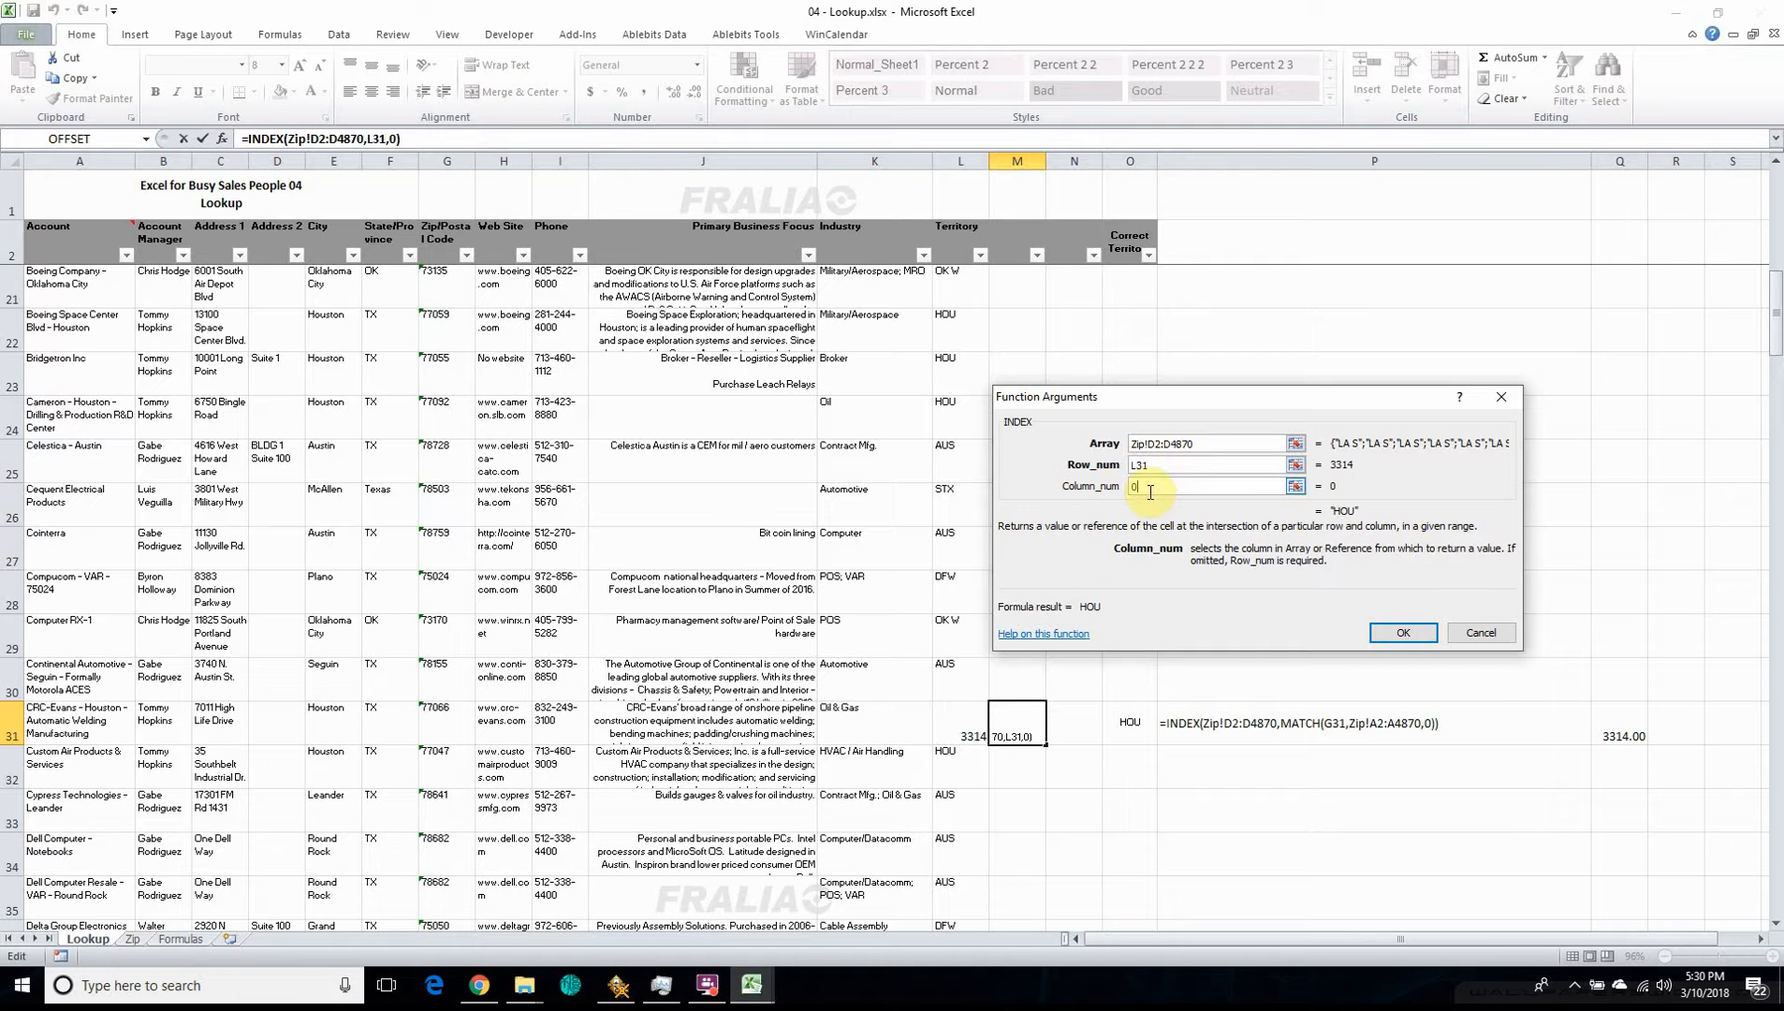
click(1406, 633)
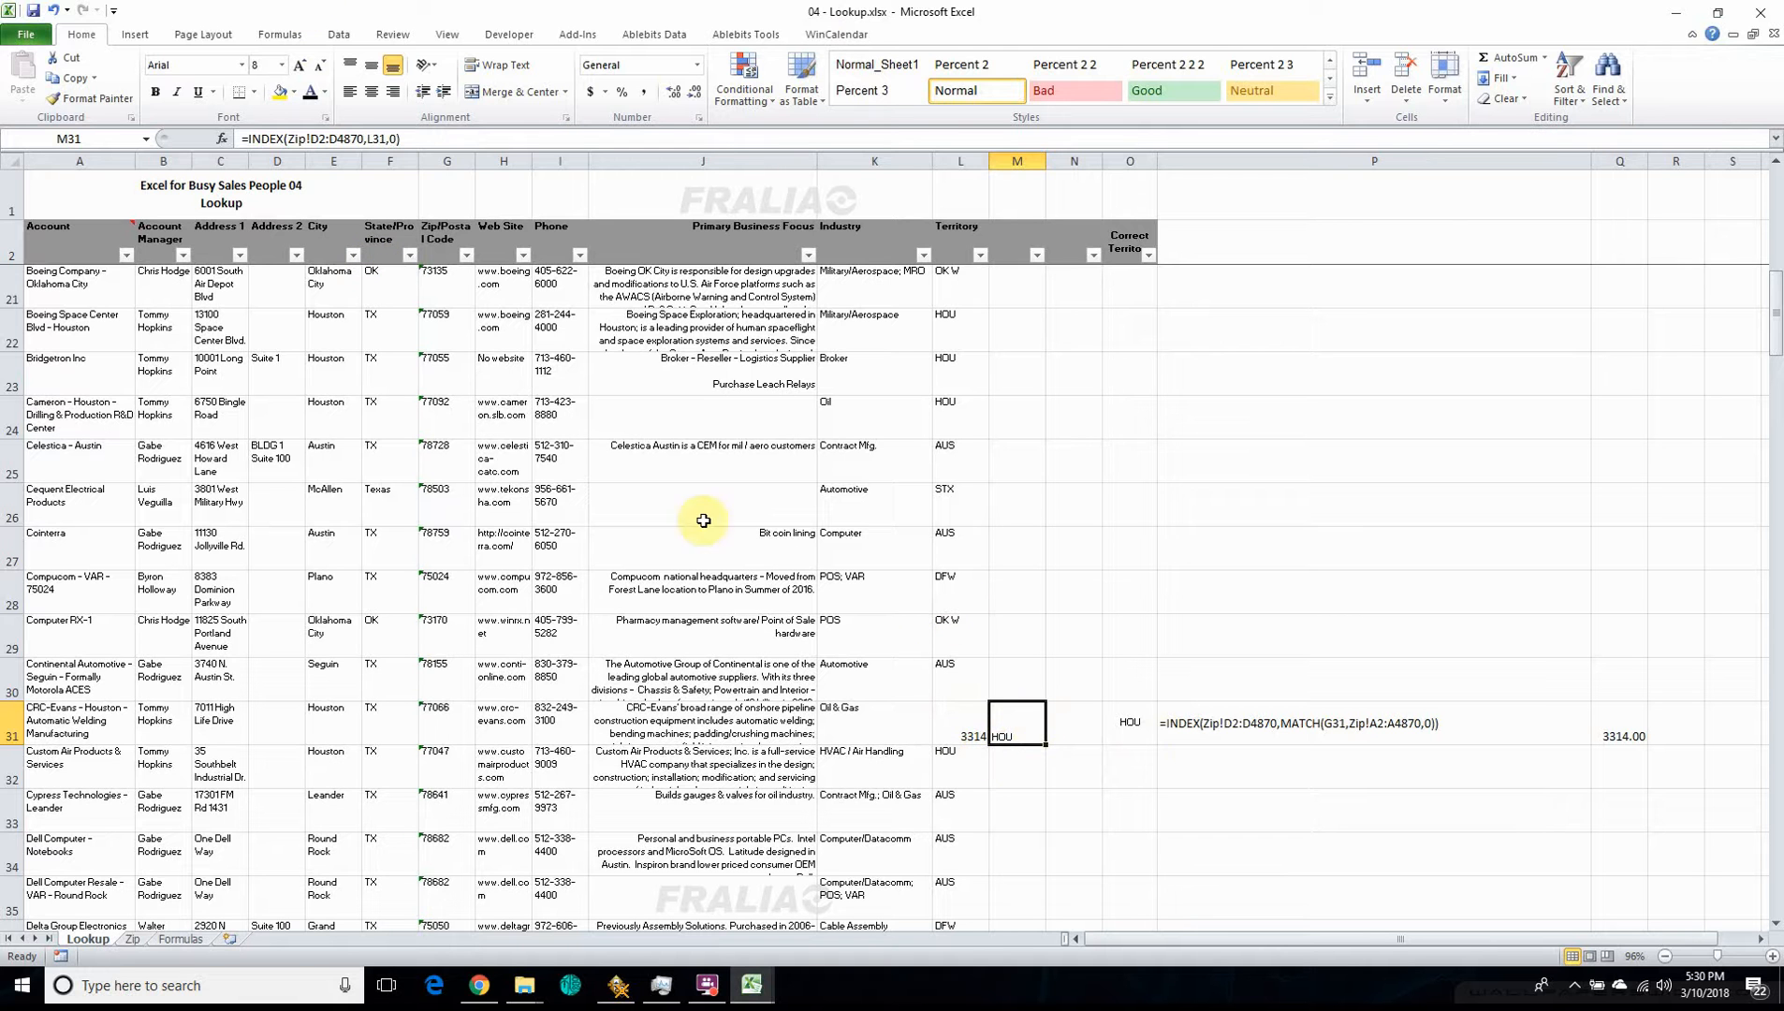
- Copy the MATCH expression without its equals sign from the formula in cell L31
click(973, 717)
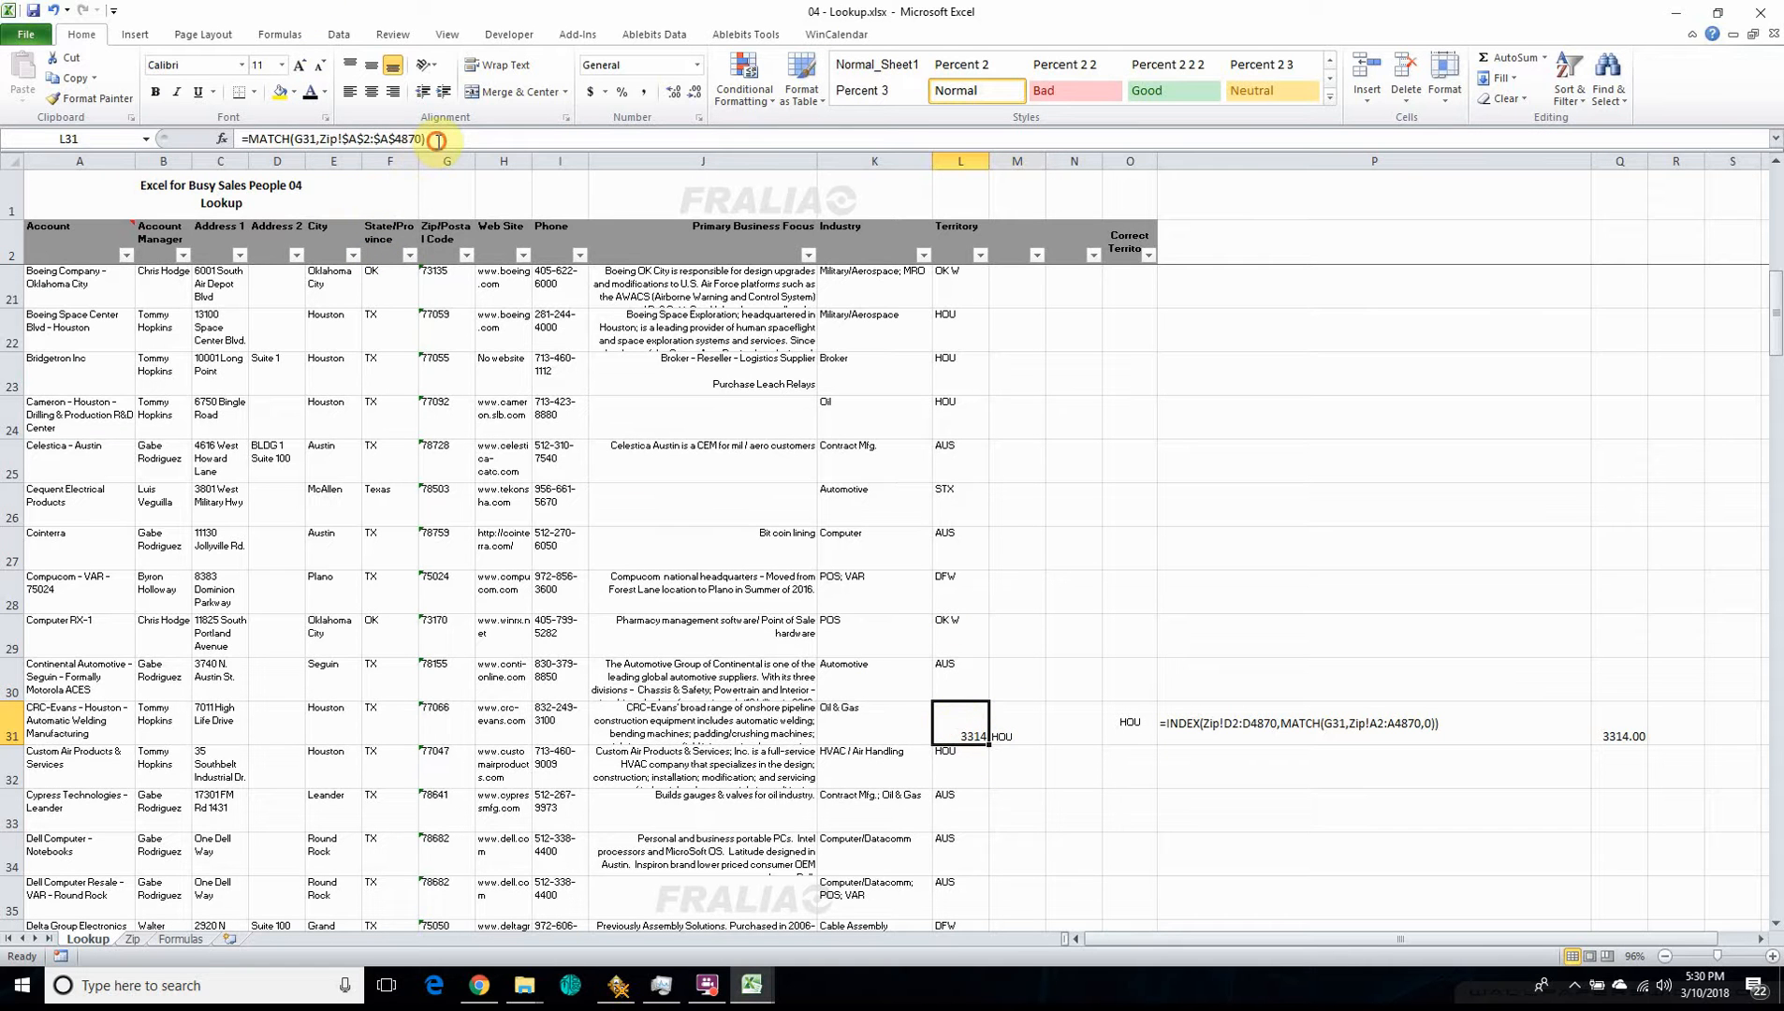
drag(427, 139, 254, 127)
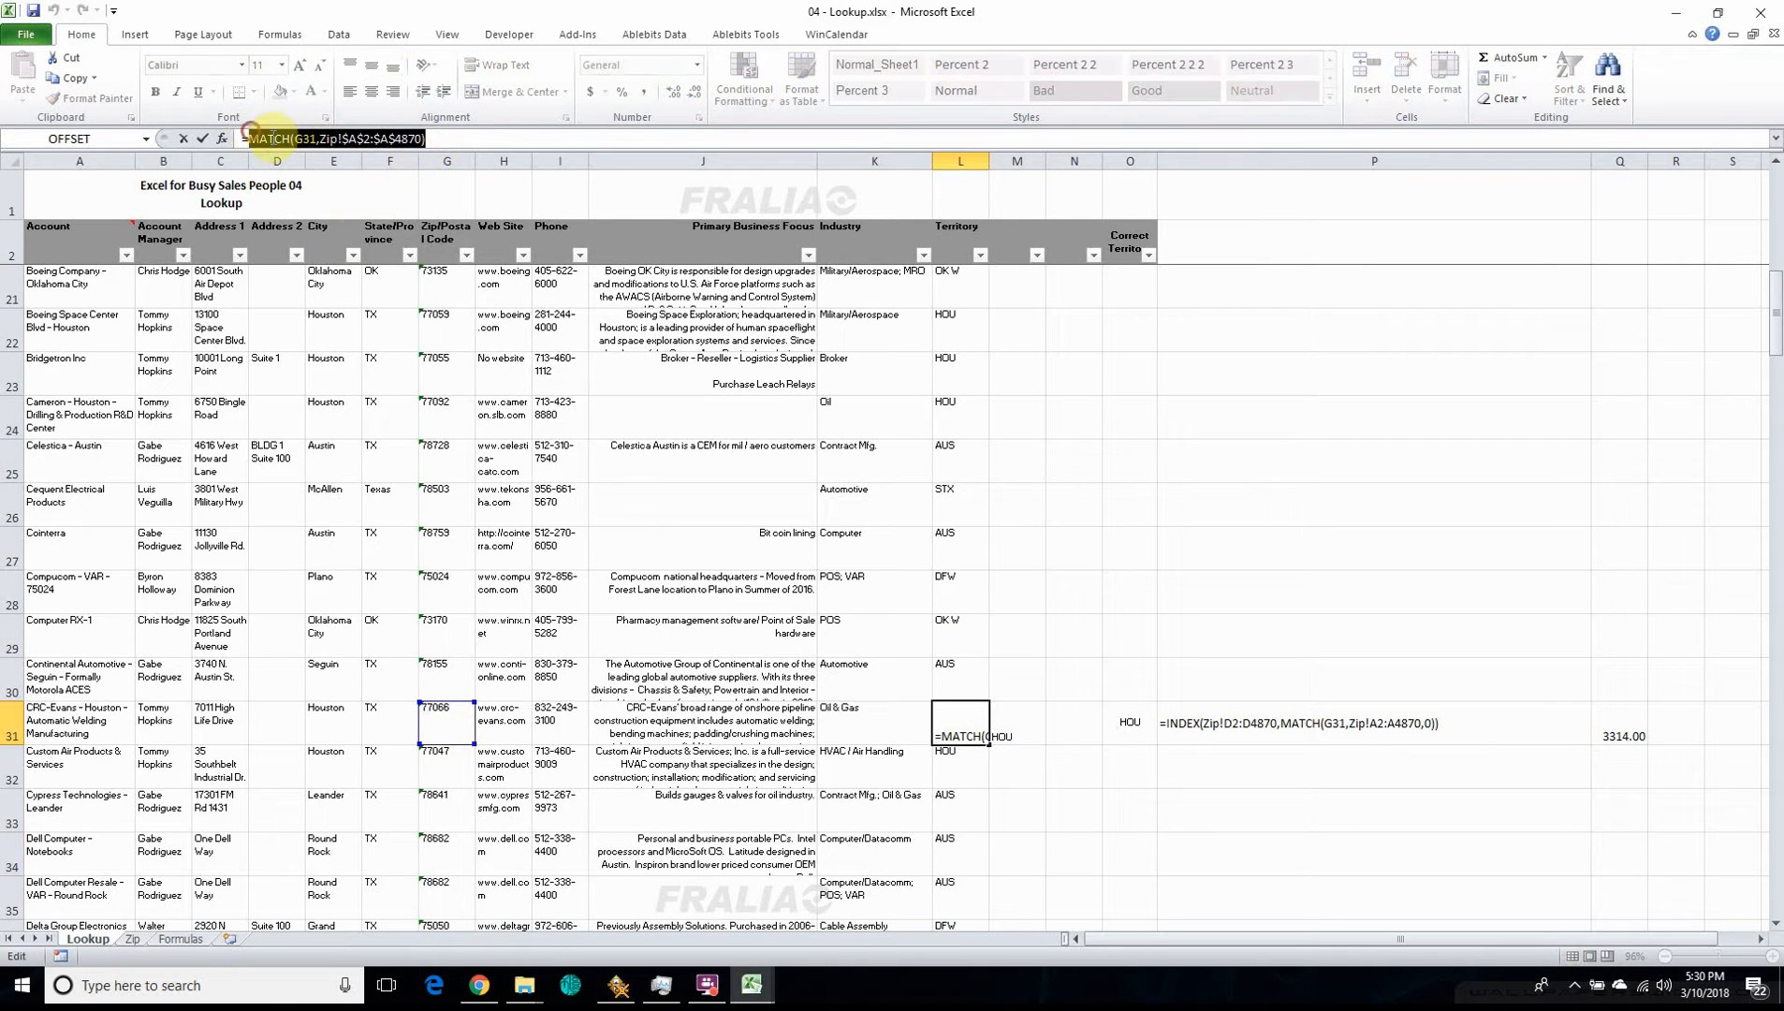
right_click(271, 136)
click(339, 148)
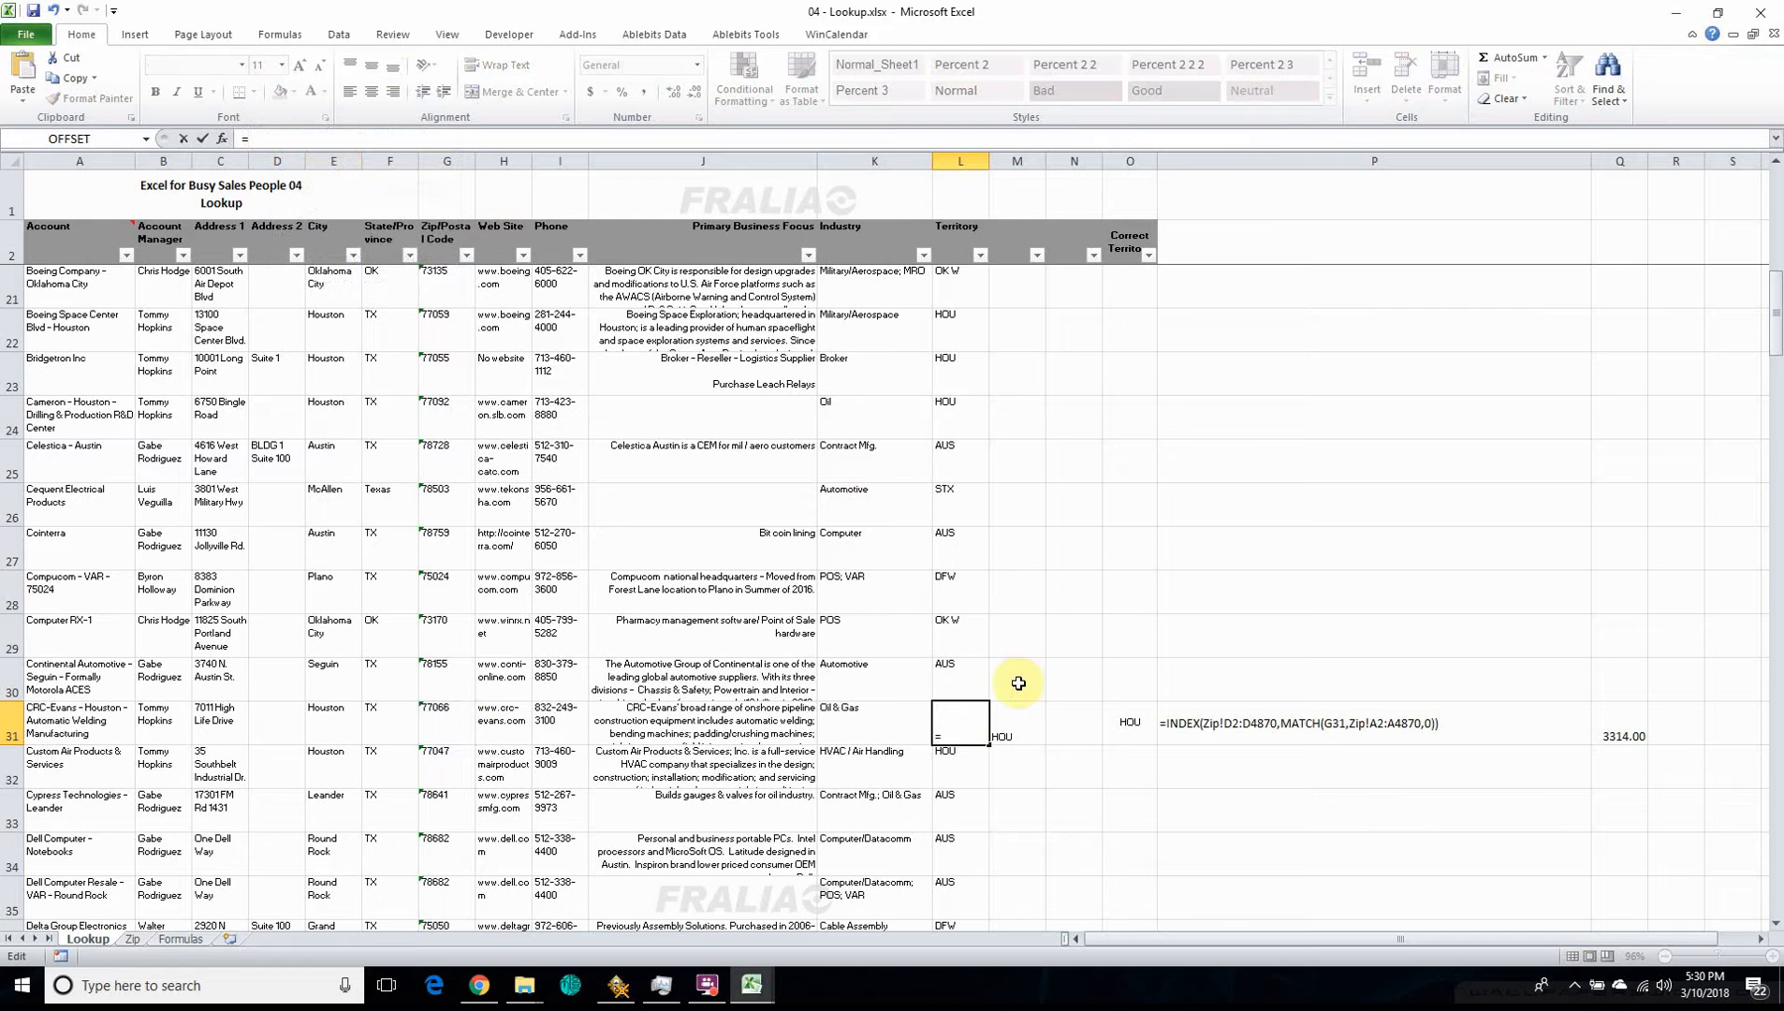
click(1017, 727)
key(Escape)
- Replace the L31 reference in M31's INDEX formula with the copied MATCH(G31,Zip!$A$2:$A$4870) expression and enter the formula
click(1018, 727)
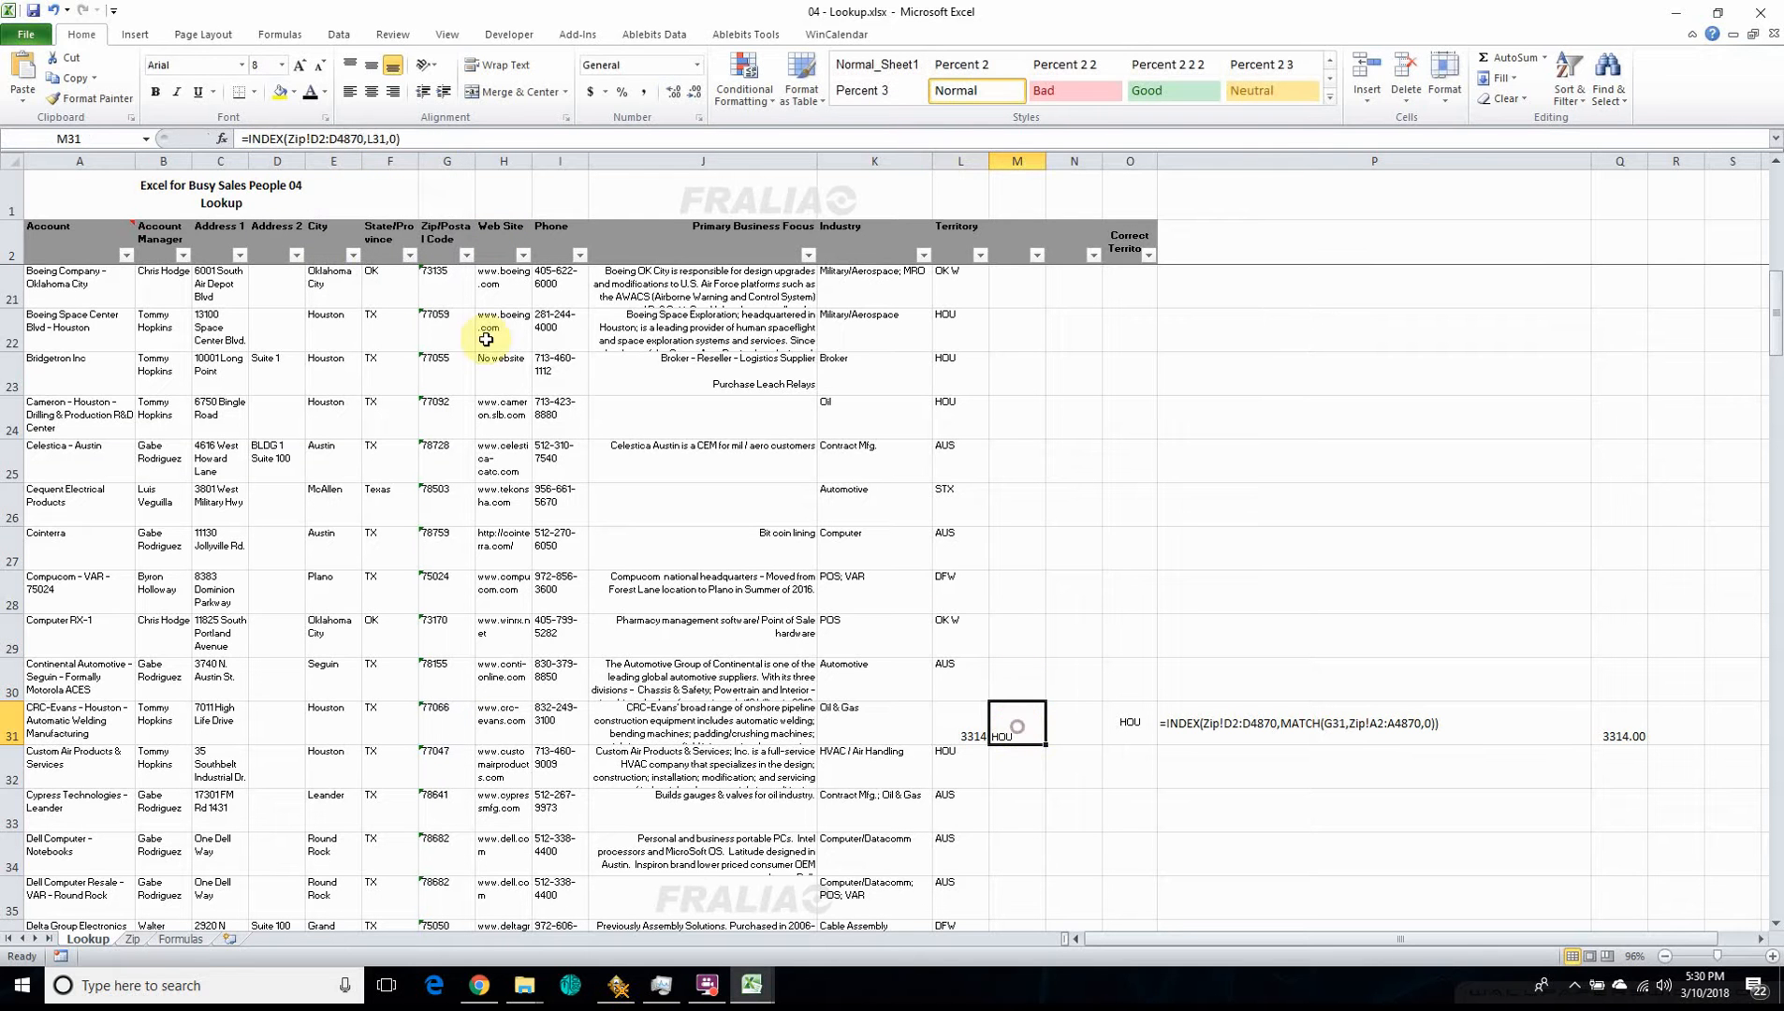
click(367, 138)
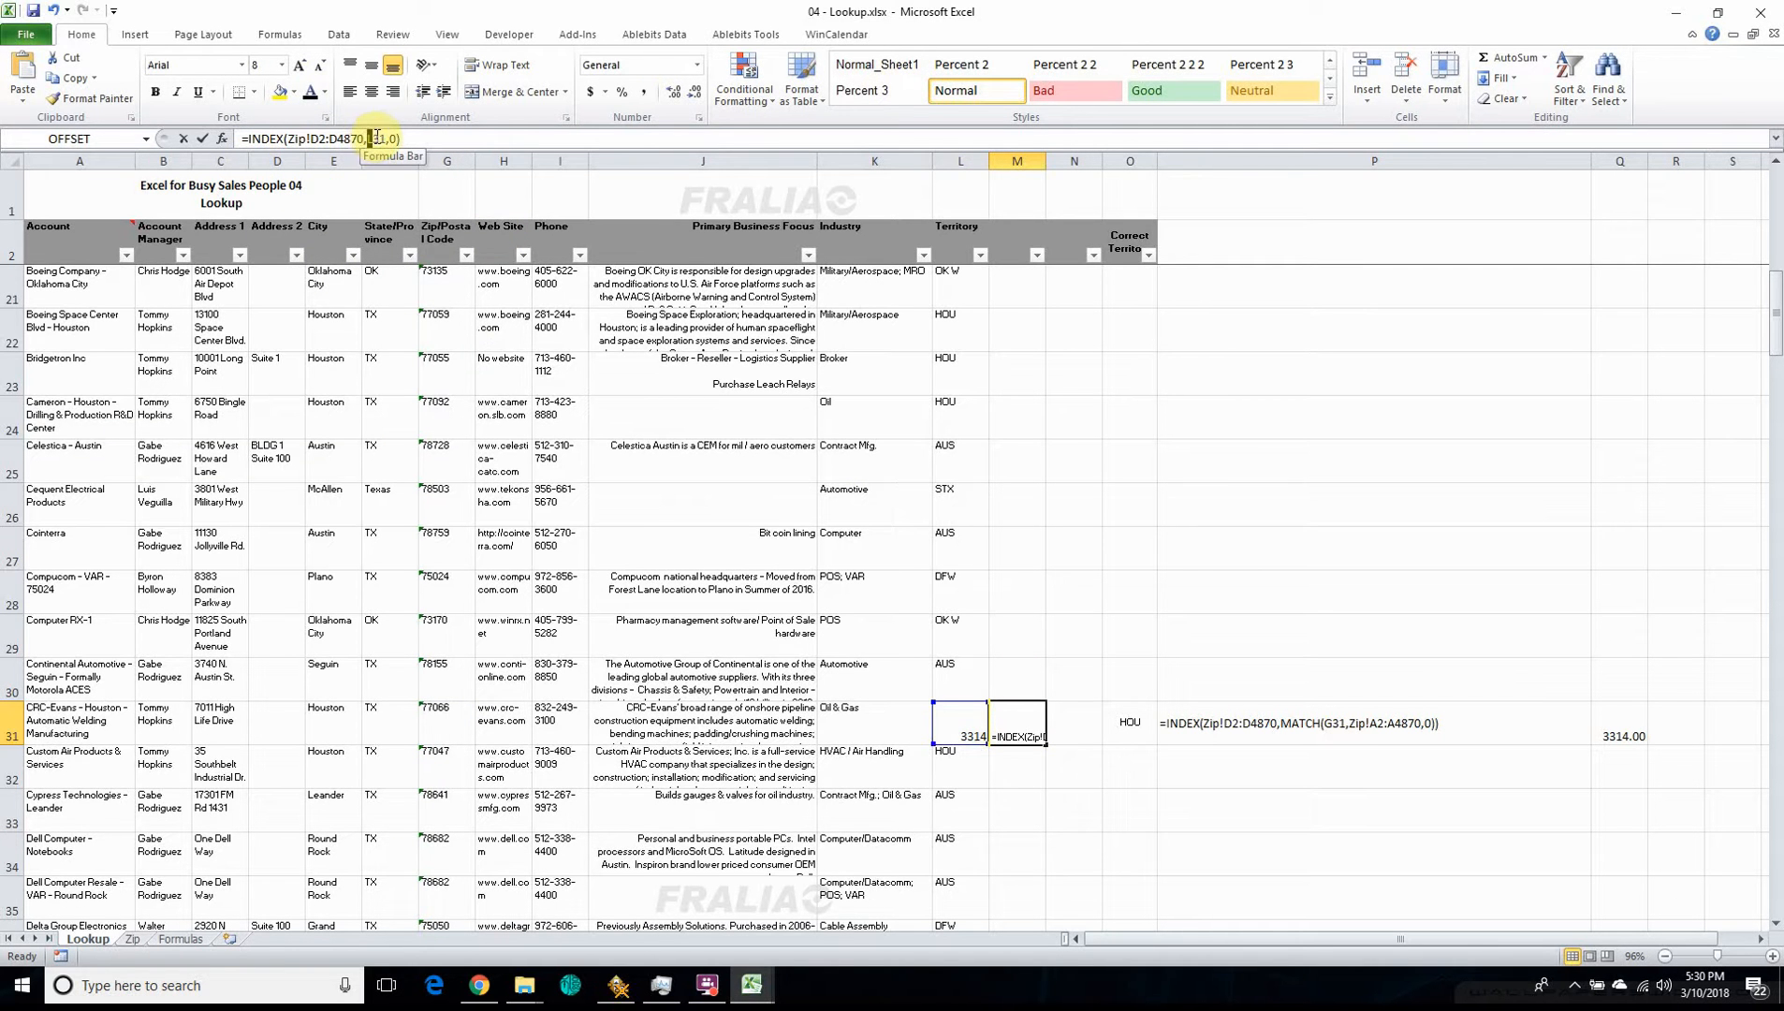
double_click(378, 138)
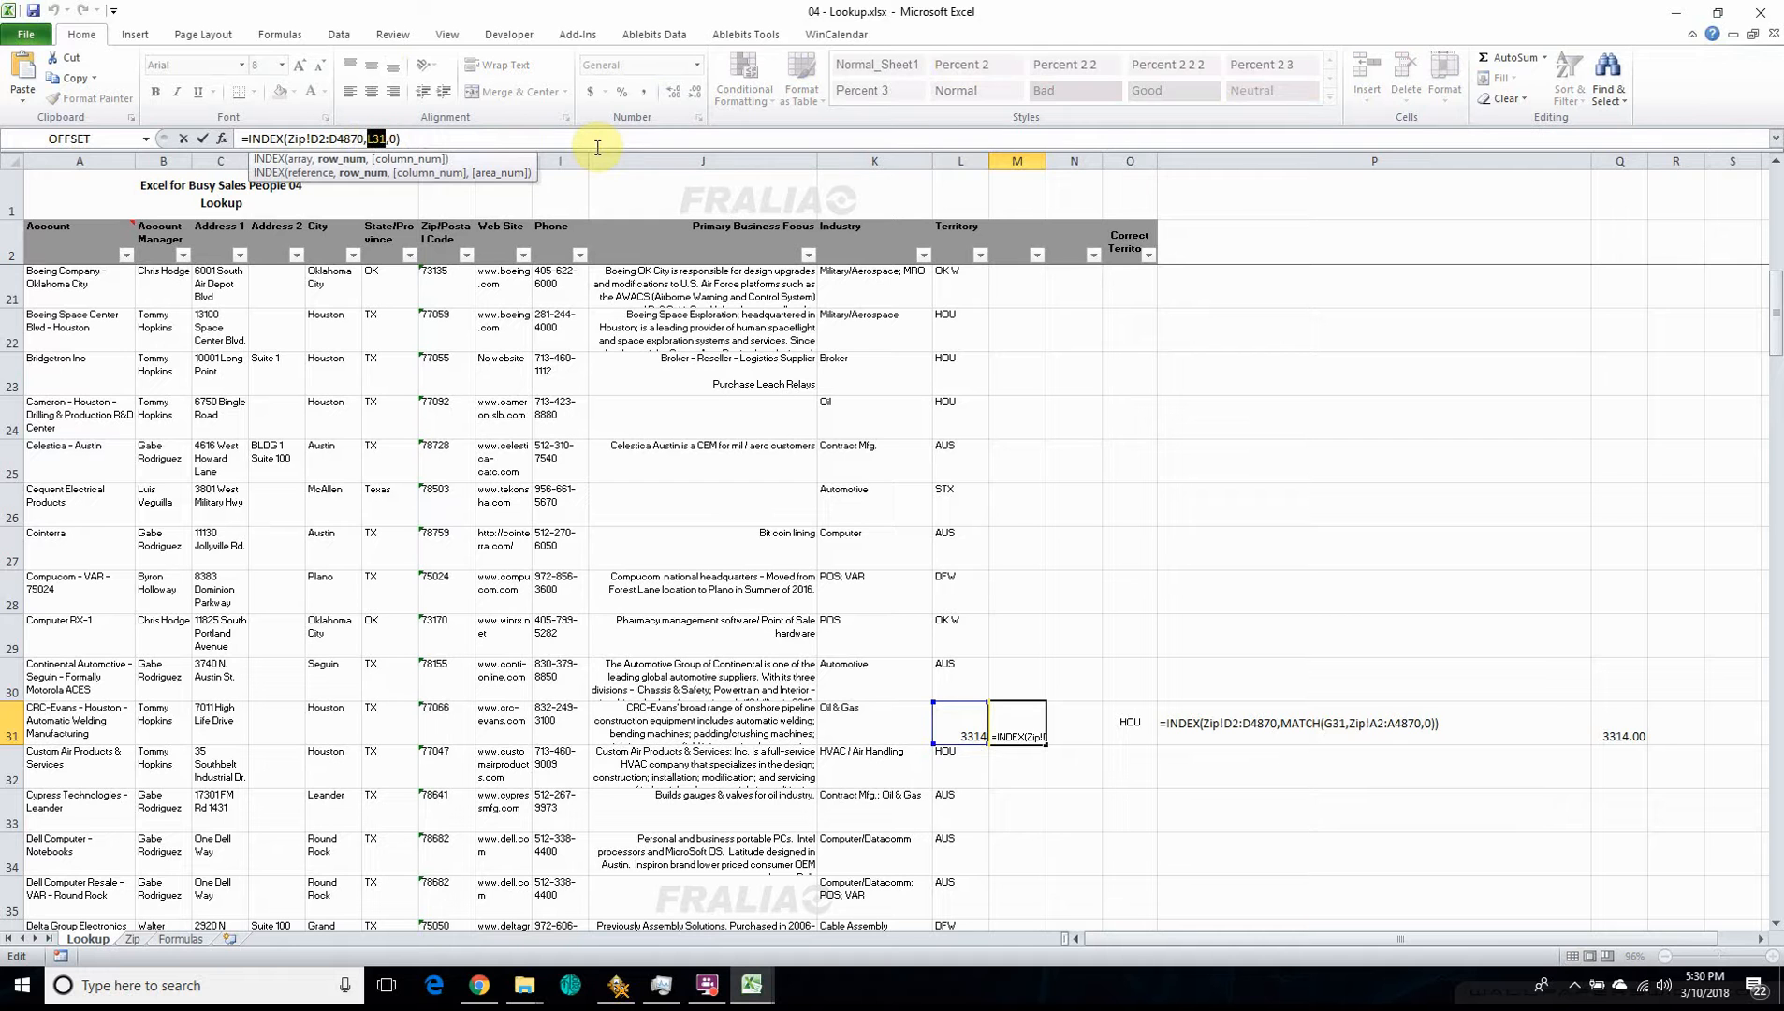
key(ctrl+v)
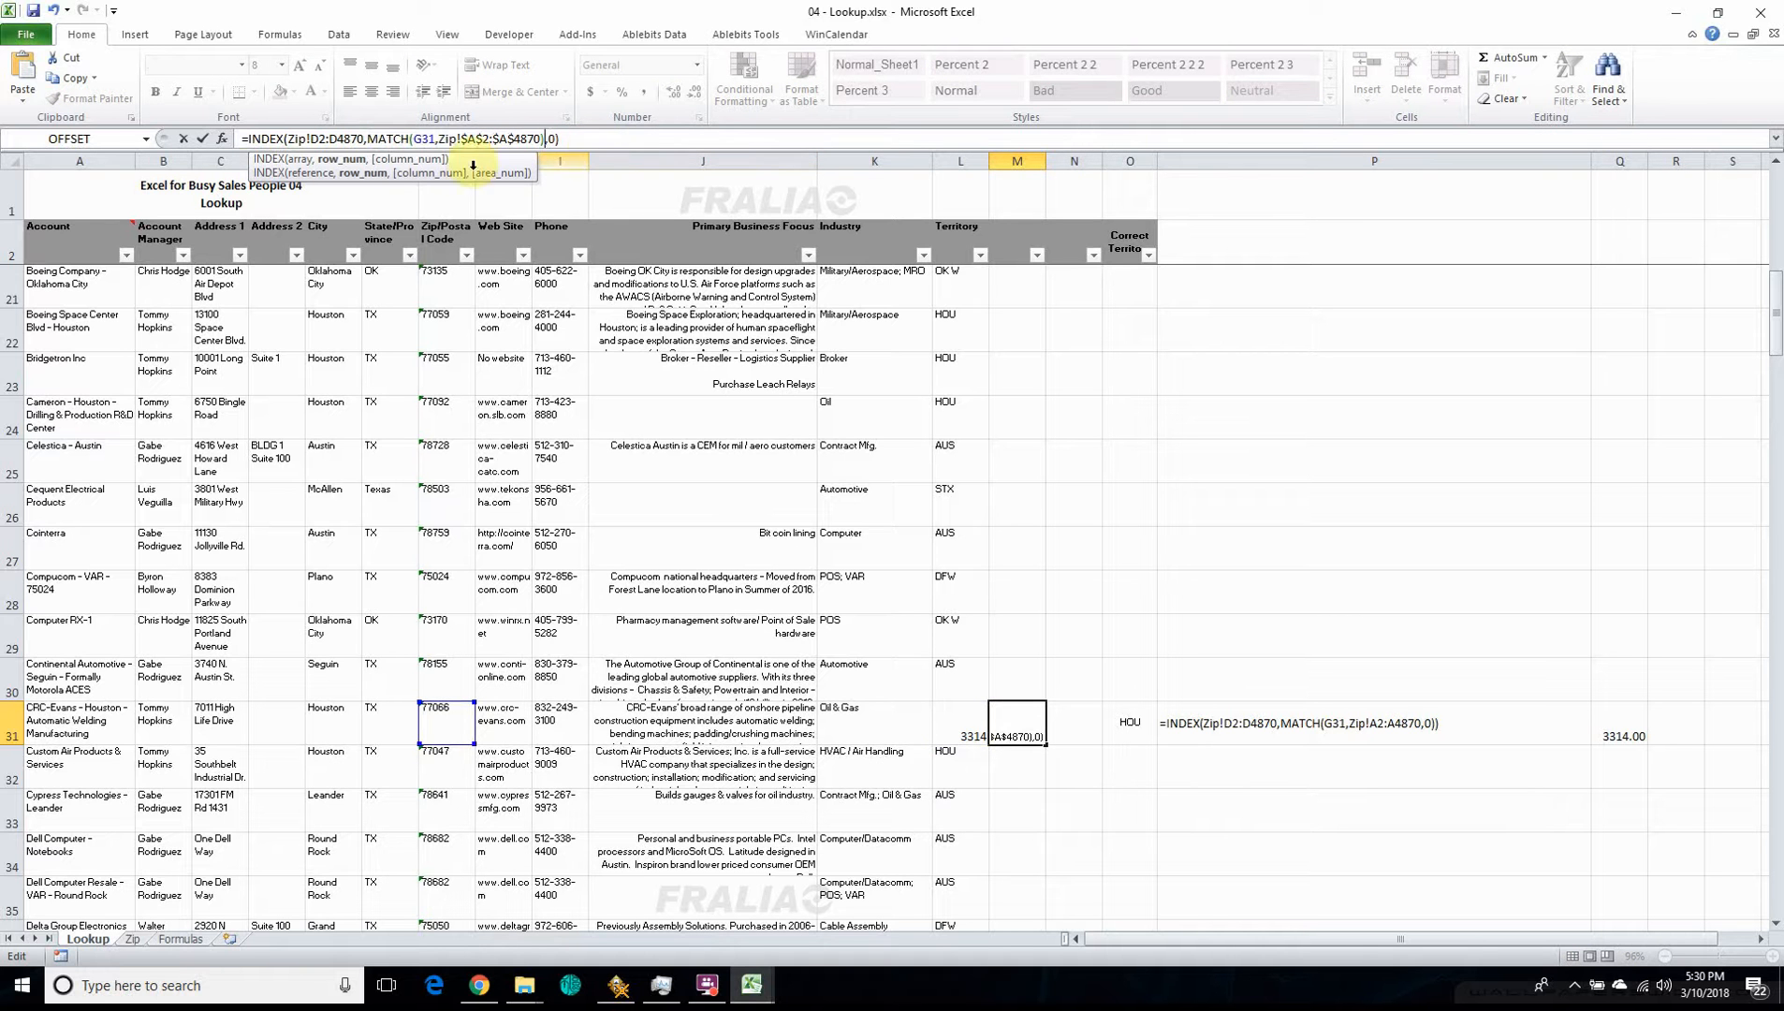
click(201, 141)
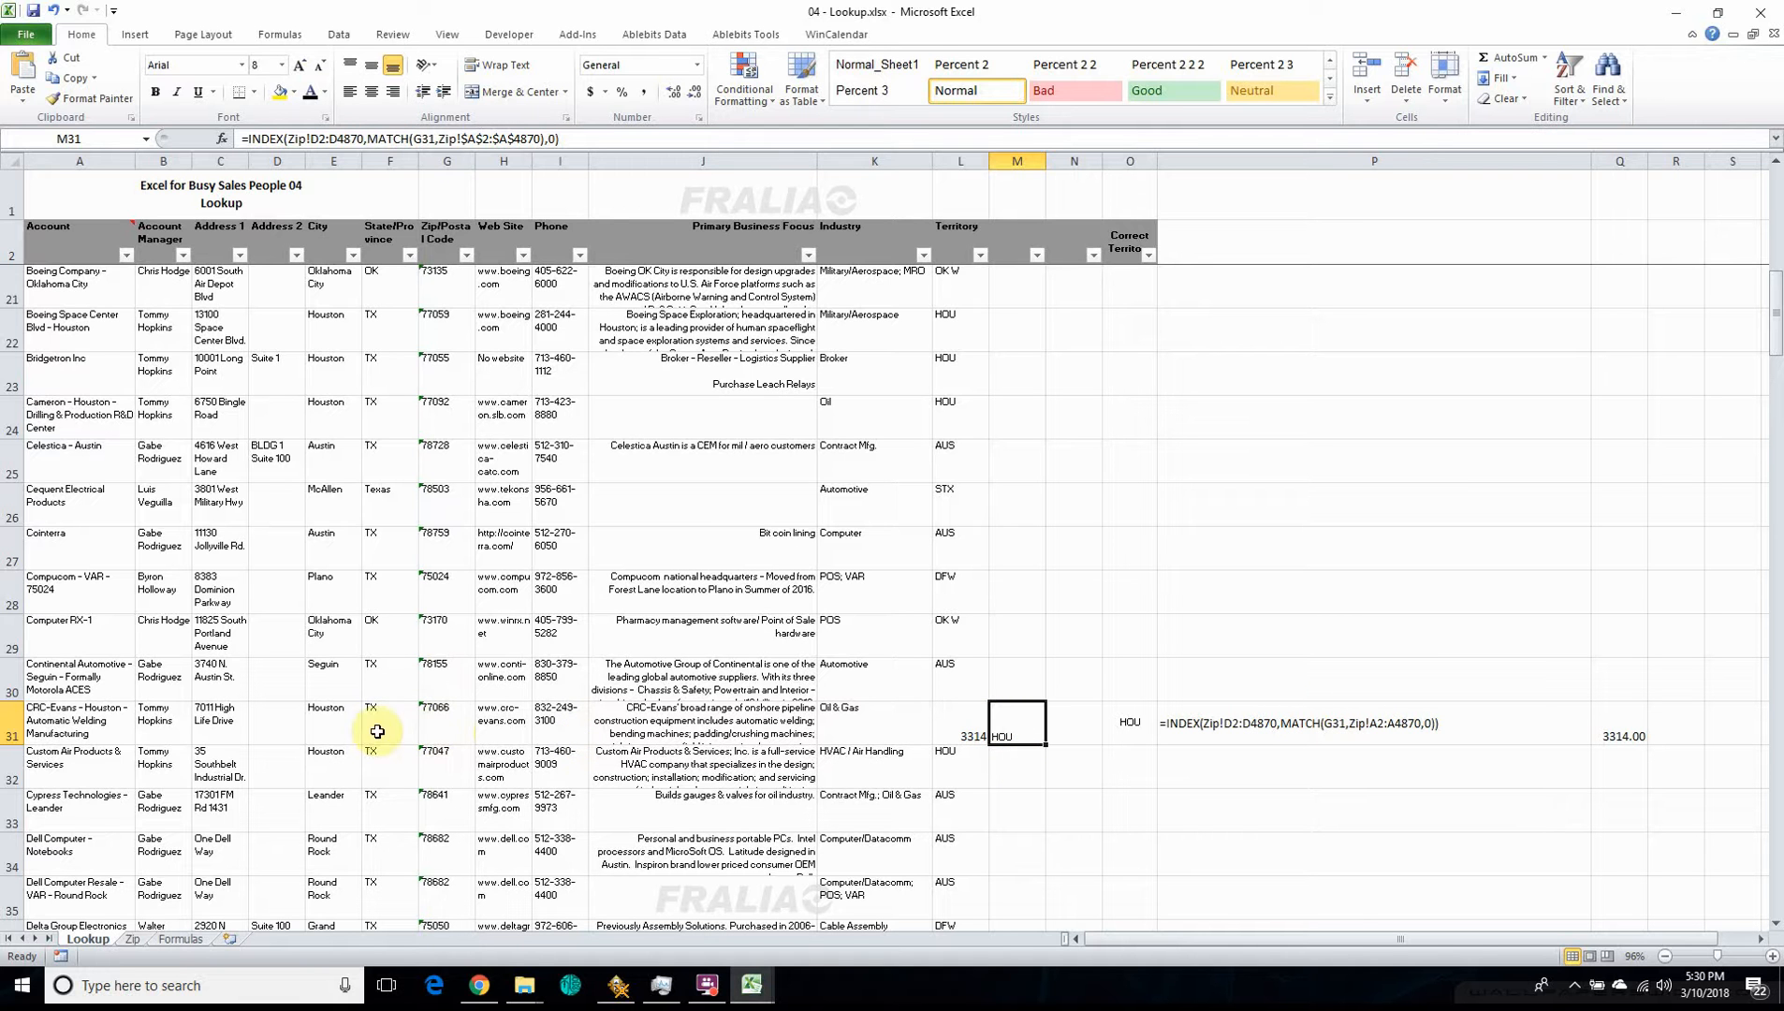
- Step through the nested INDEX and MATCH formula in cell M31 with Evaluate Formula until its final result, then close the evaluation
click(424, 725)
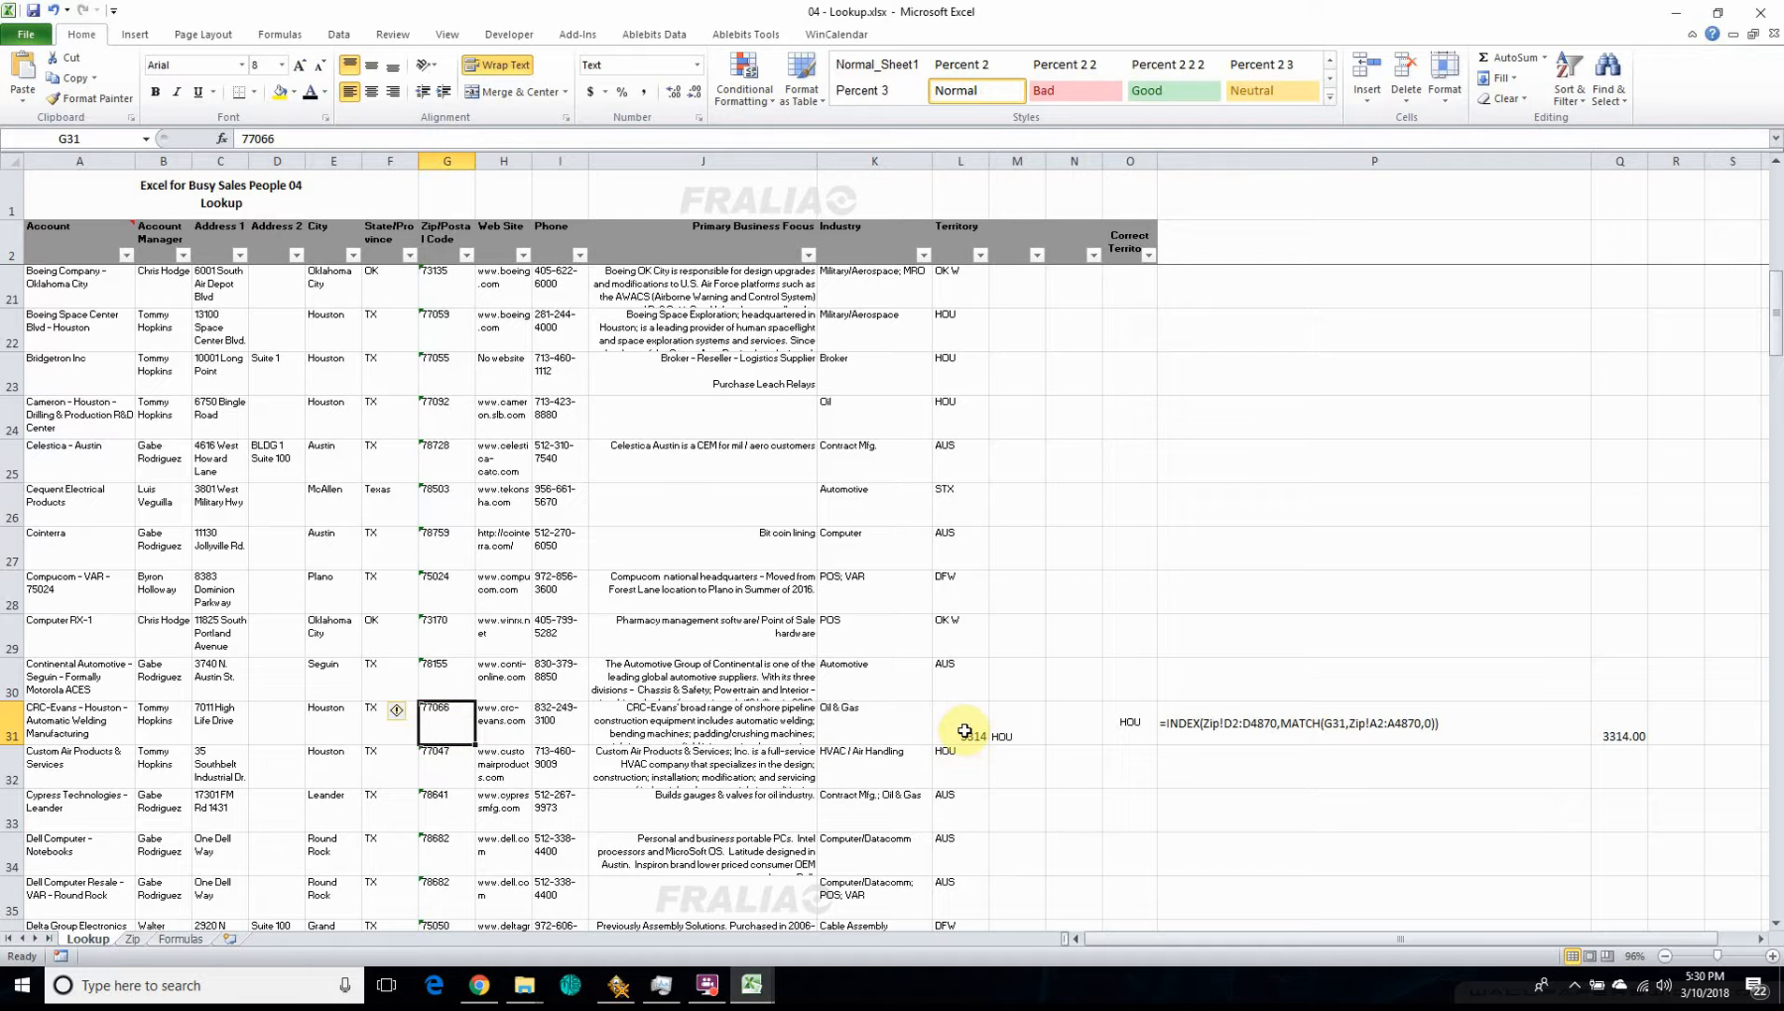
click(1021, 726)
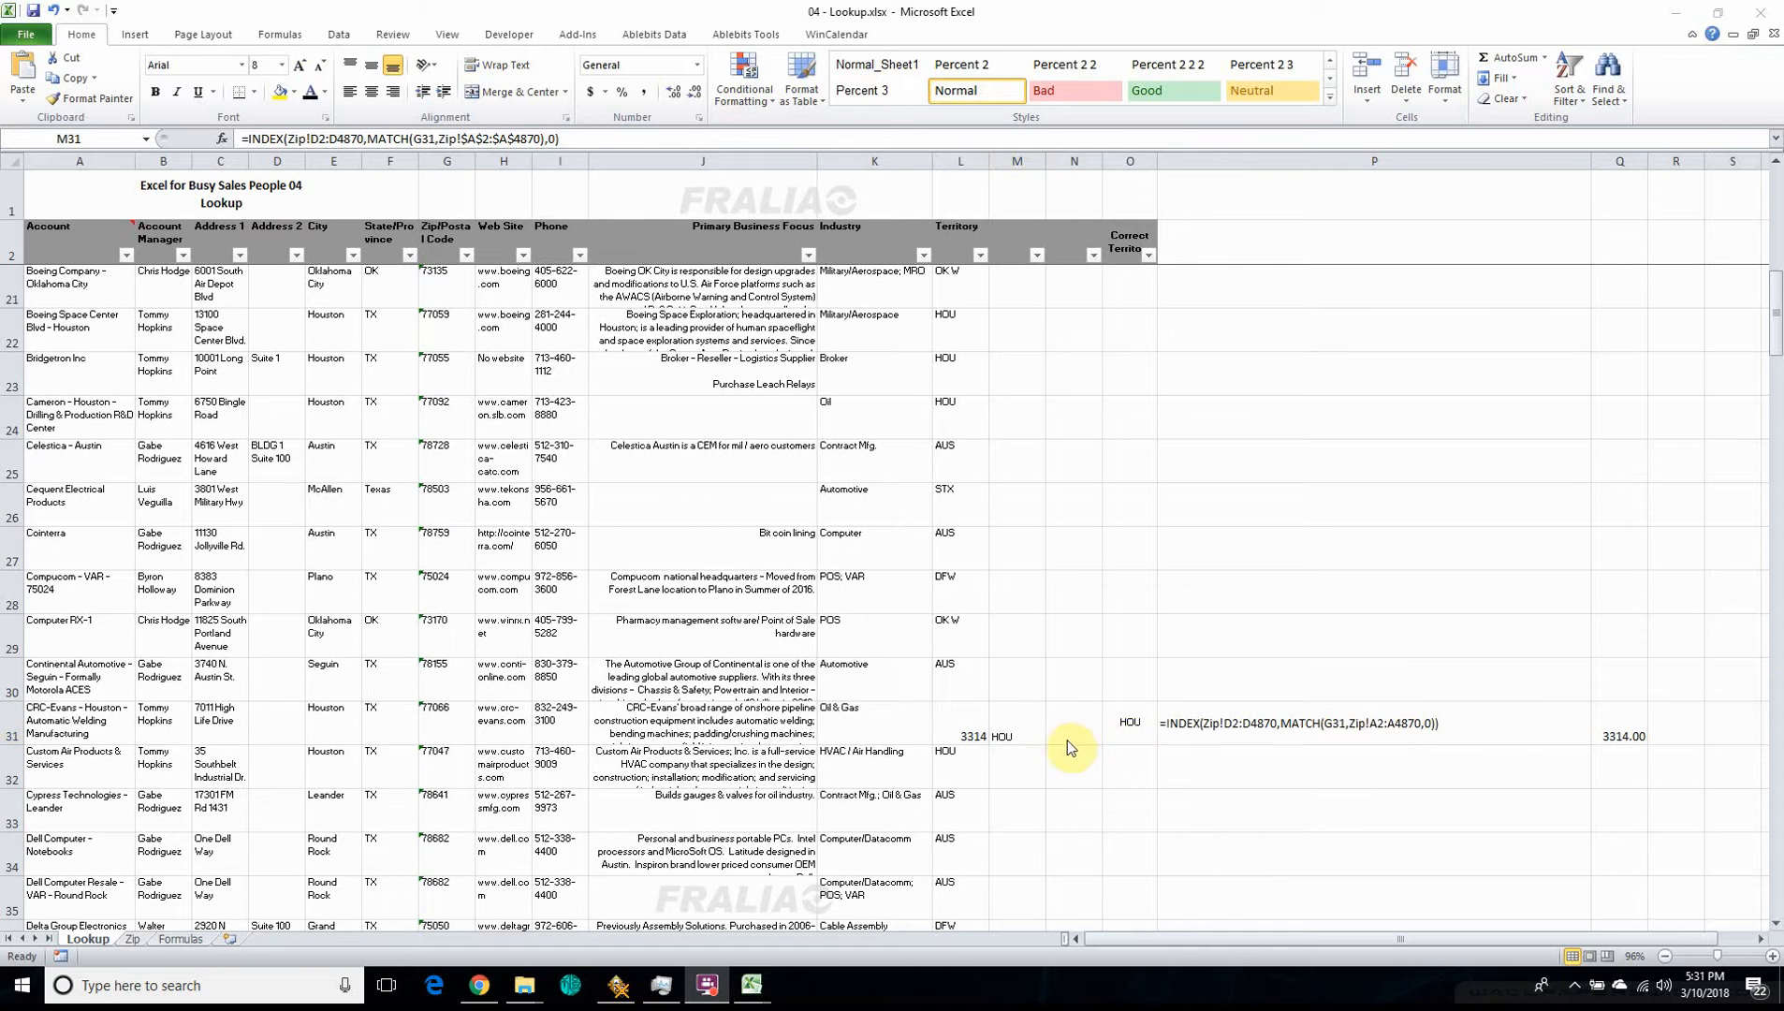
click(1006, 730)
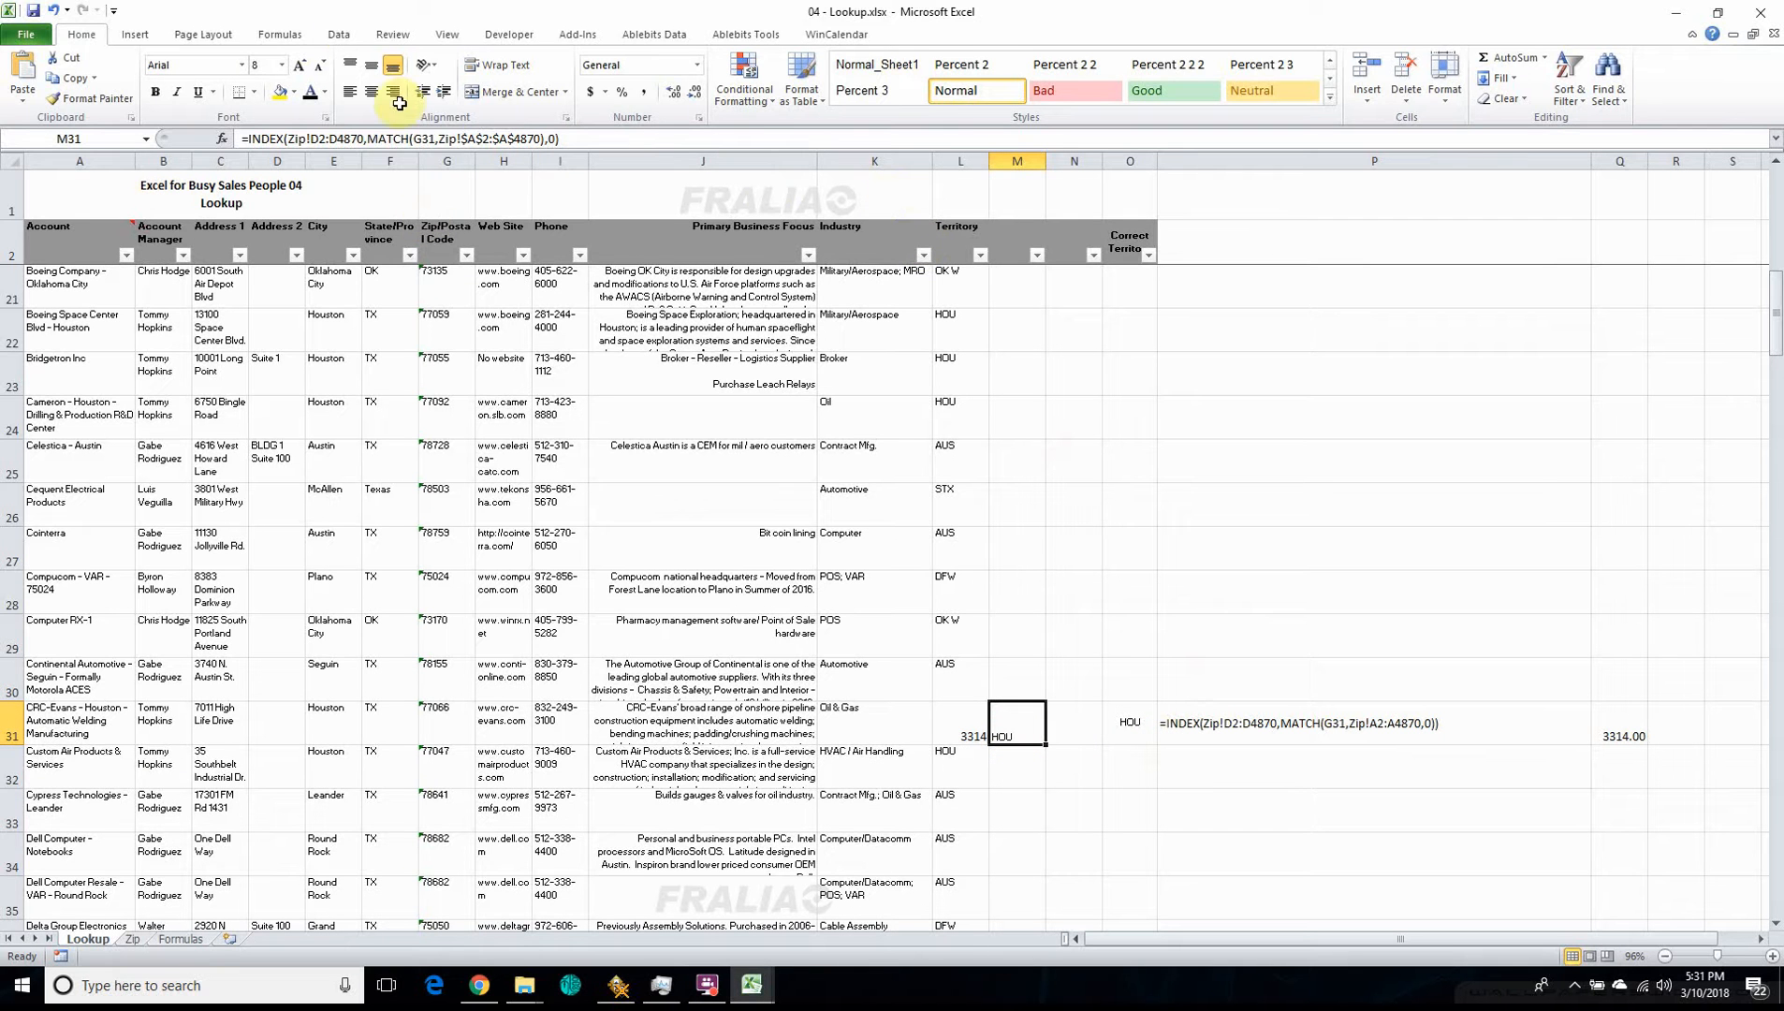
click(280, 35)
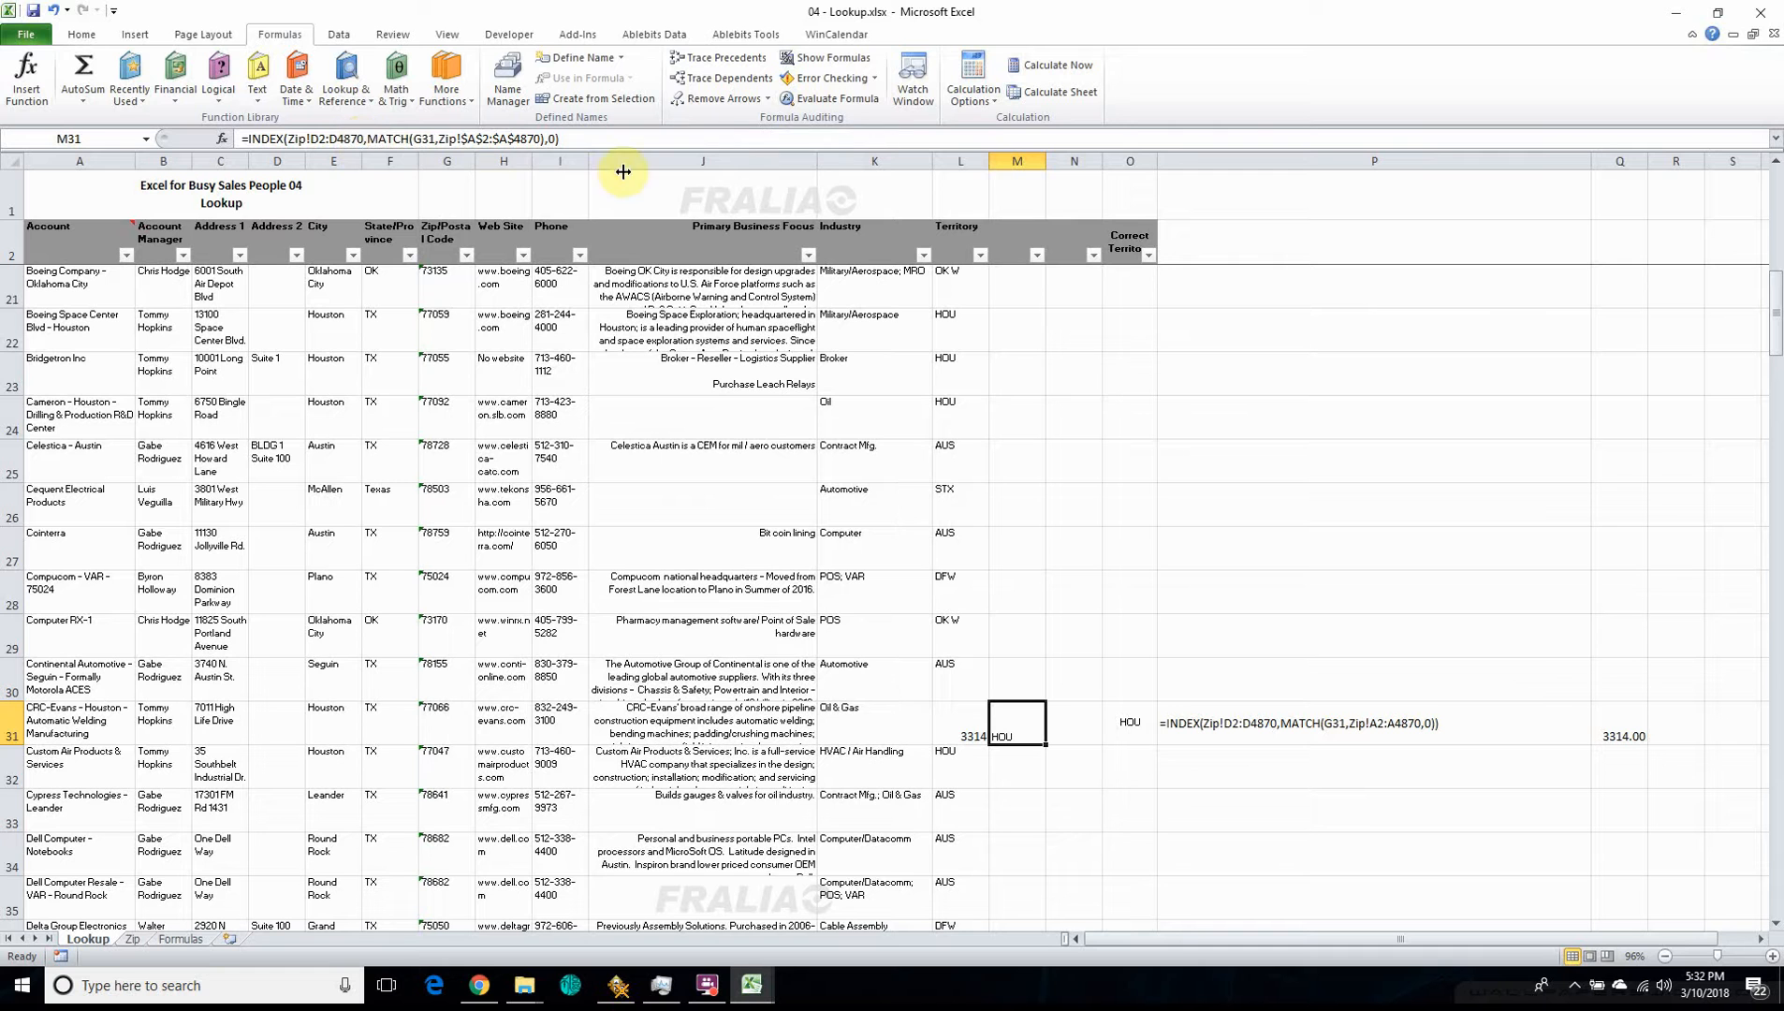
click(831, 99)
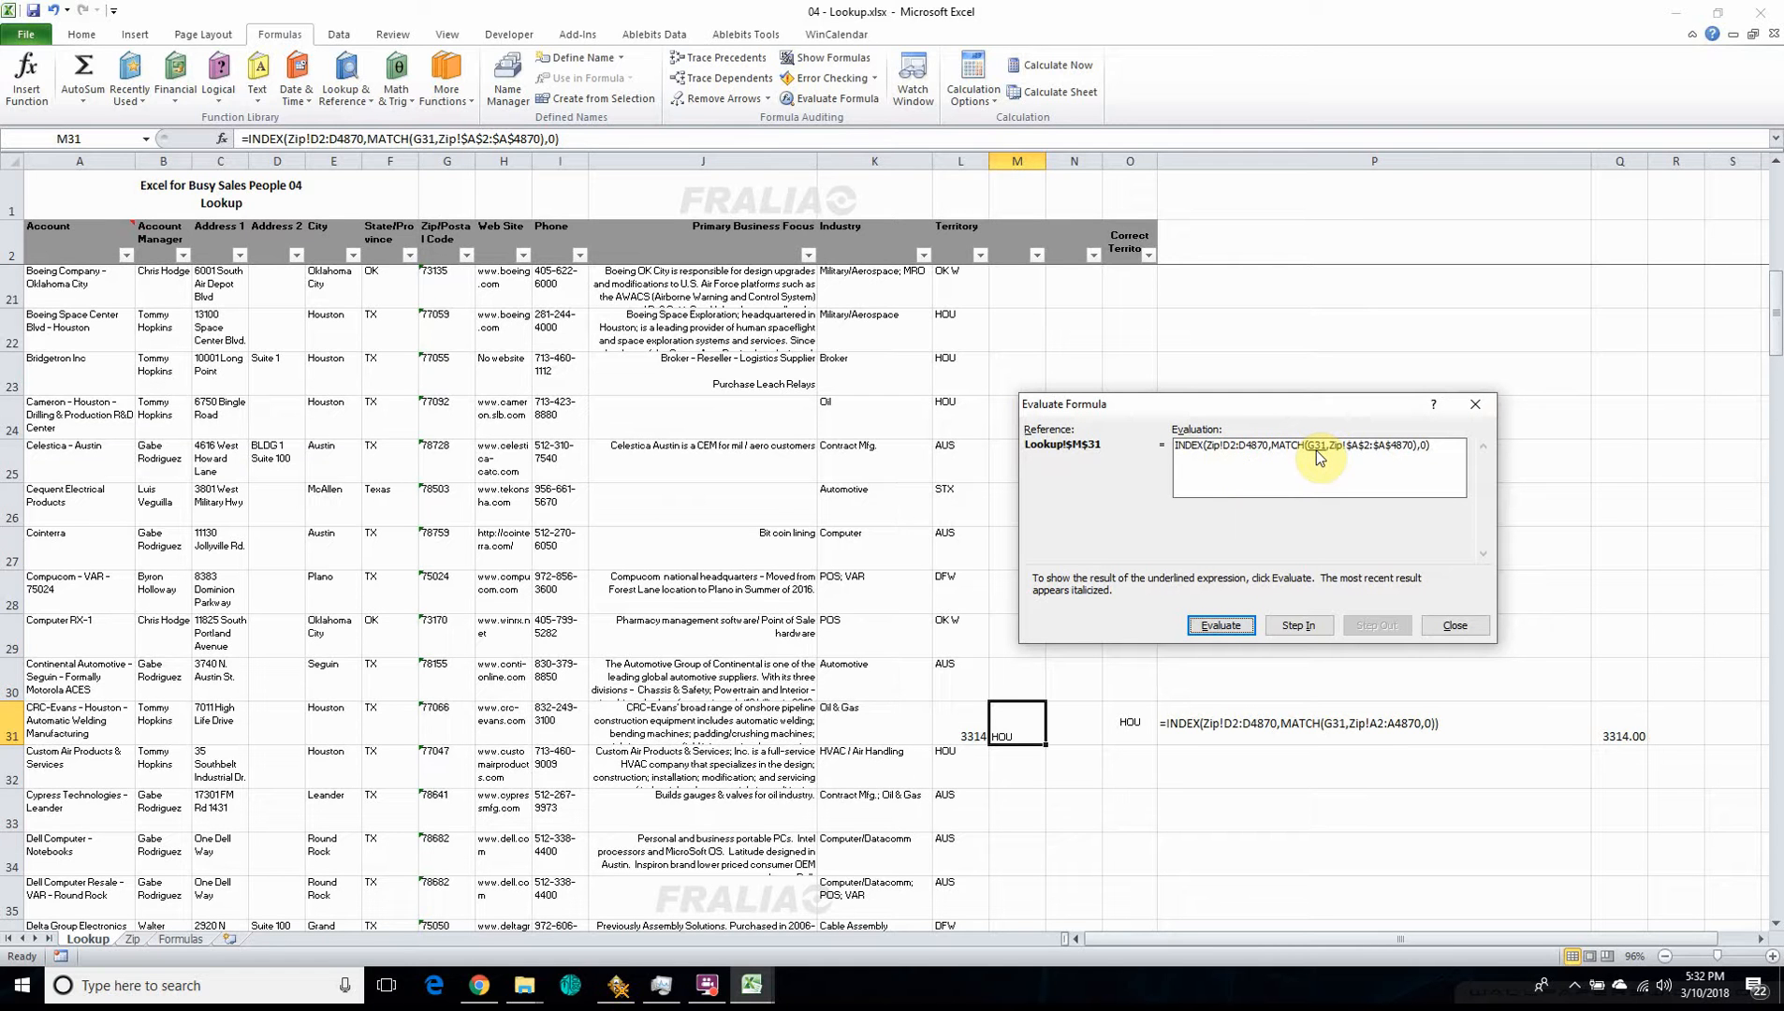
click(1220, 626)
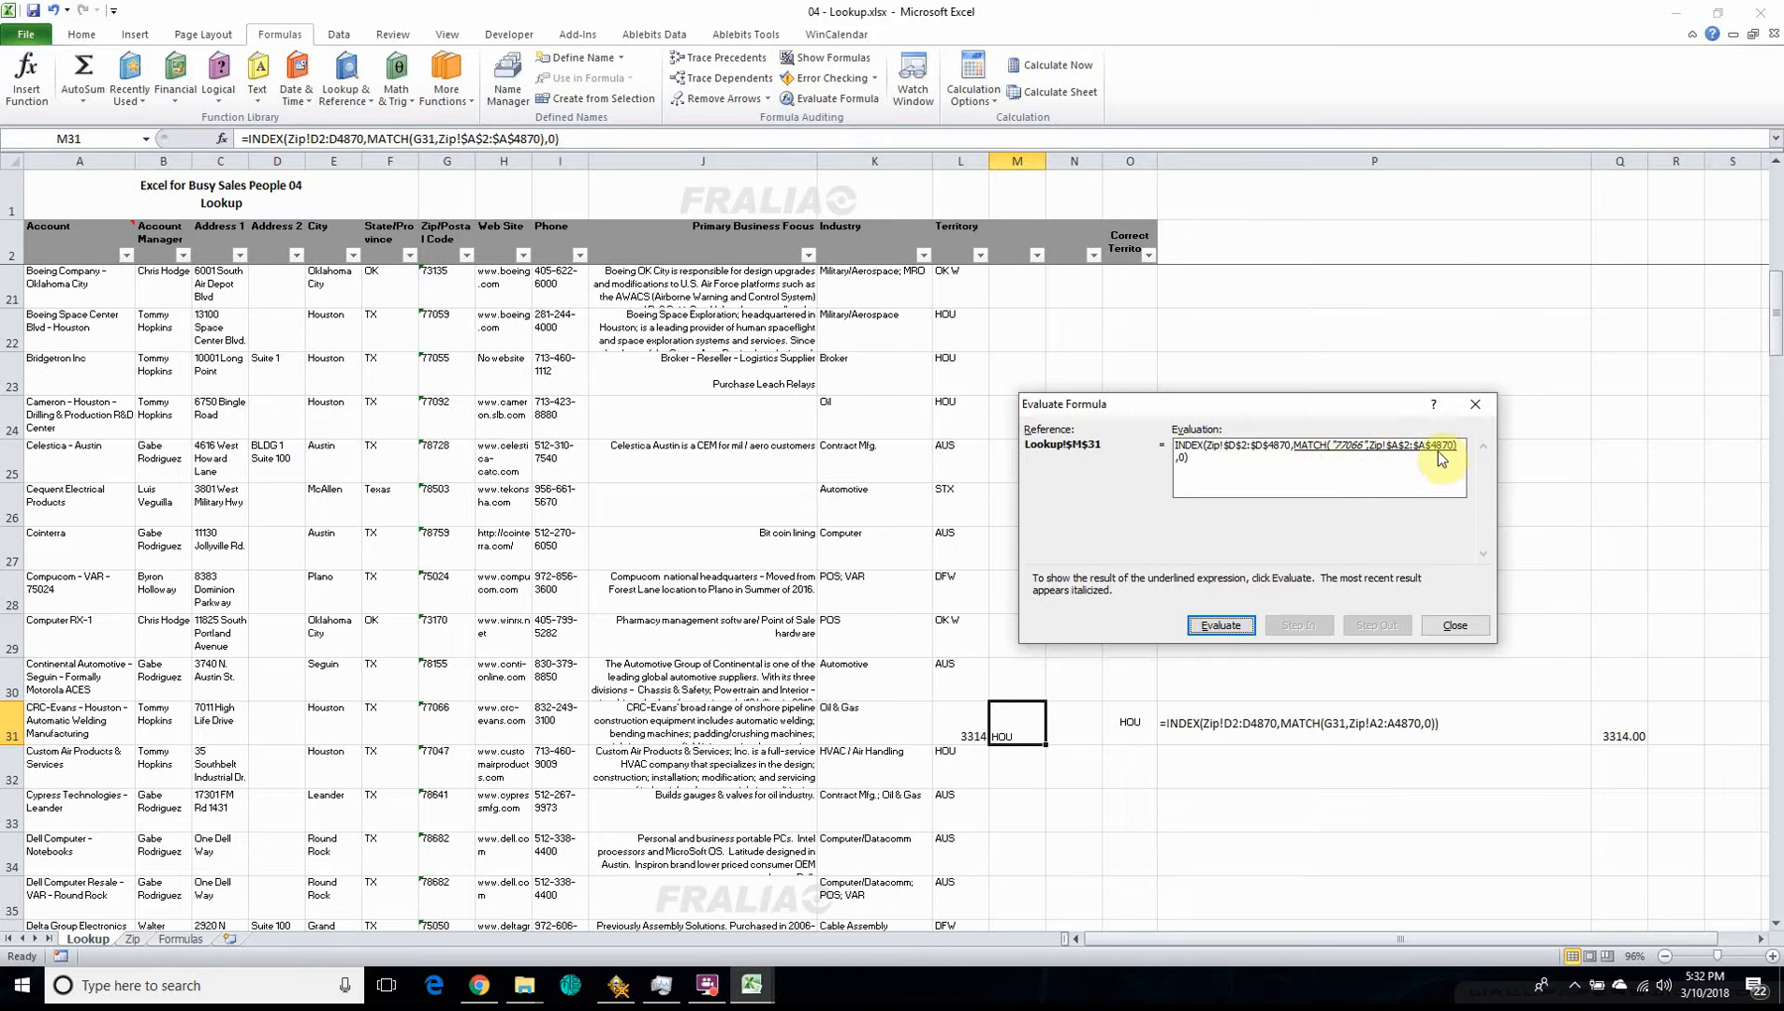
click(1221, 629)
click(1221, 625)
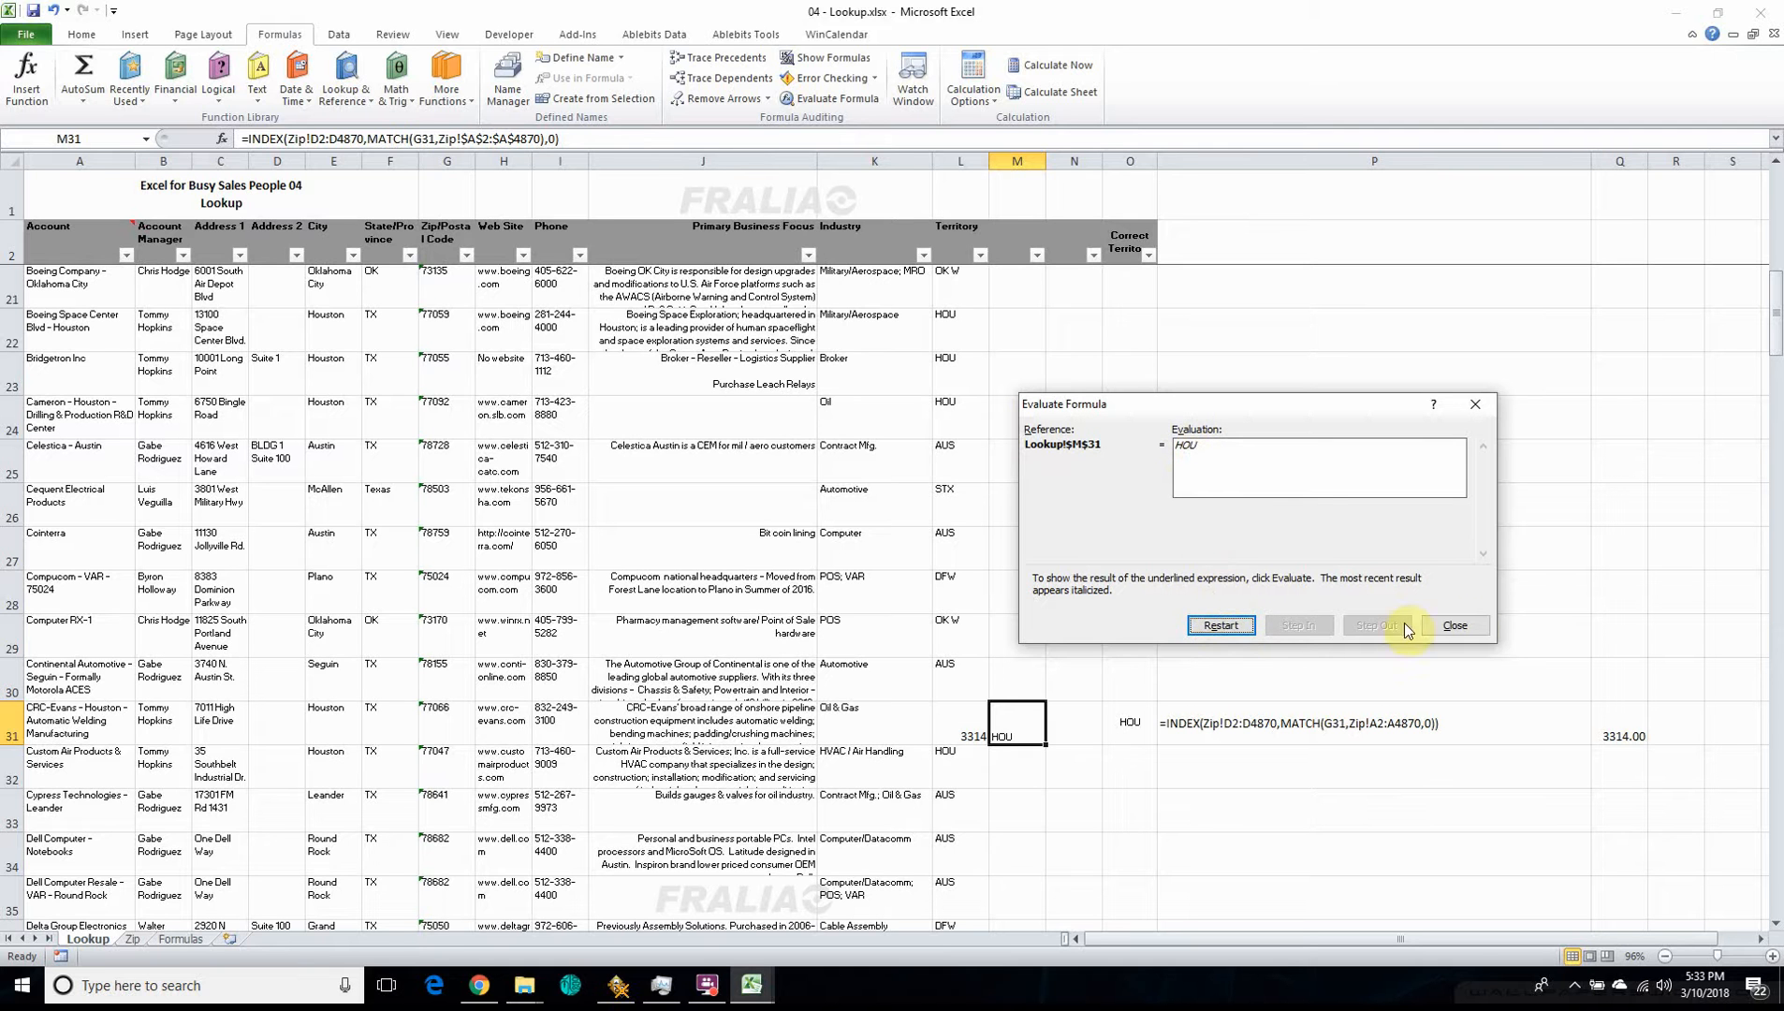
click(1455, 626)
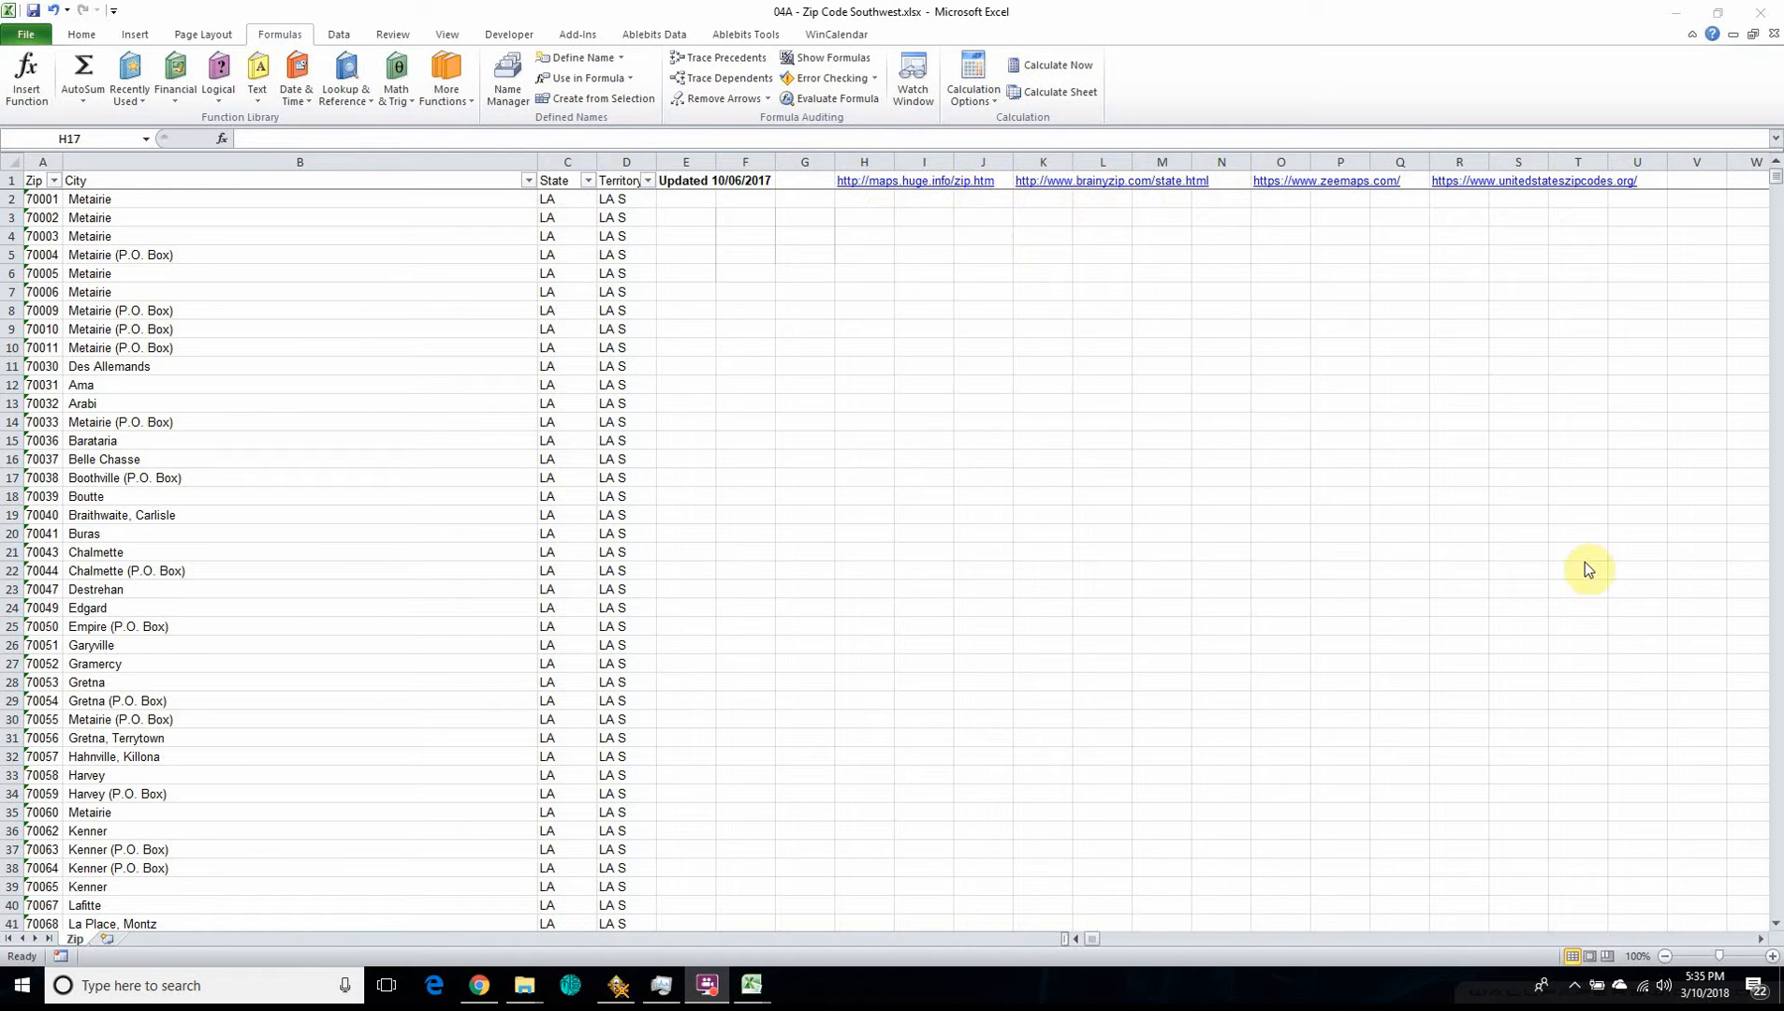
- Open the maps.huge.info zip code map linked in the Zip Code Southwest workbook and examine the zip areas around Dallas in the browser
click(894, 180)
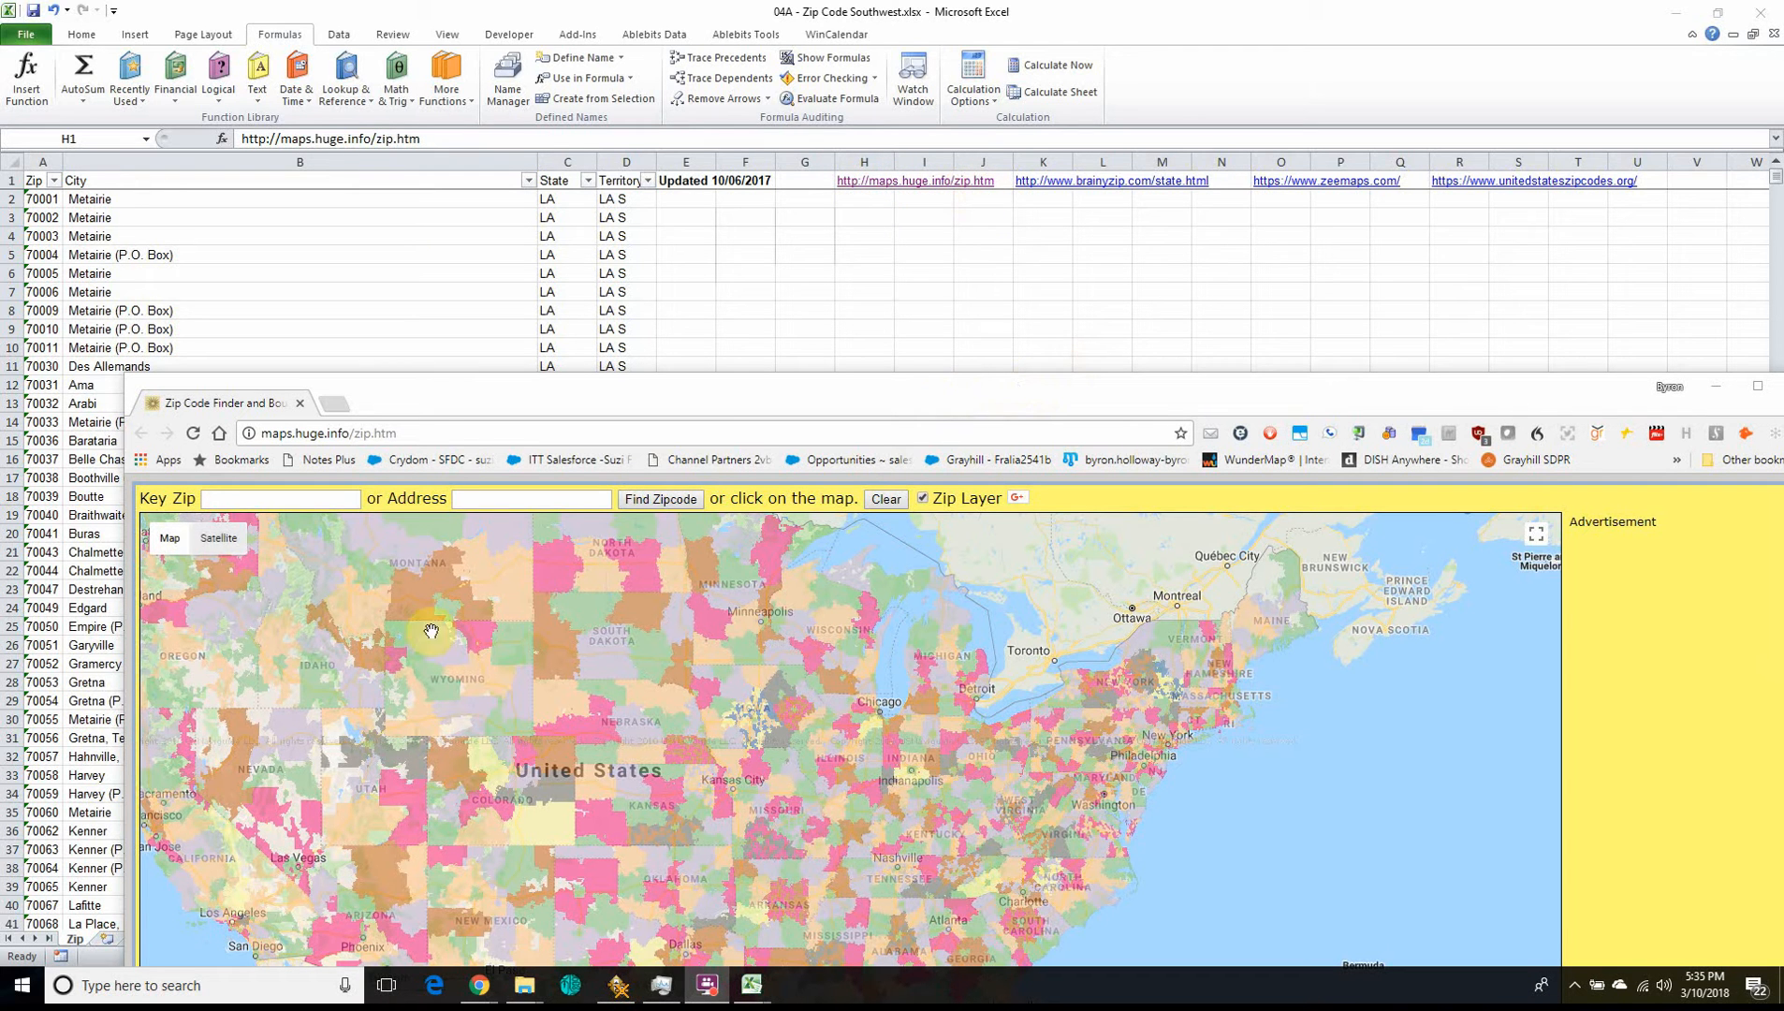
drag(853, 401, 784, 73)
scroll(567, 660, up, 1)
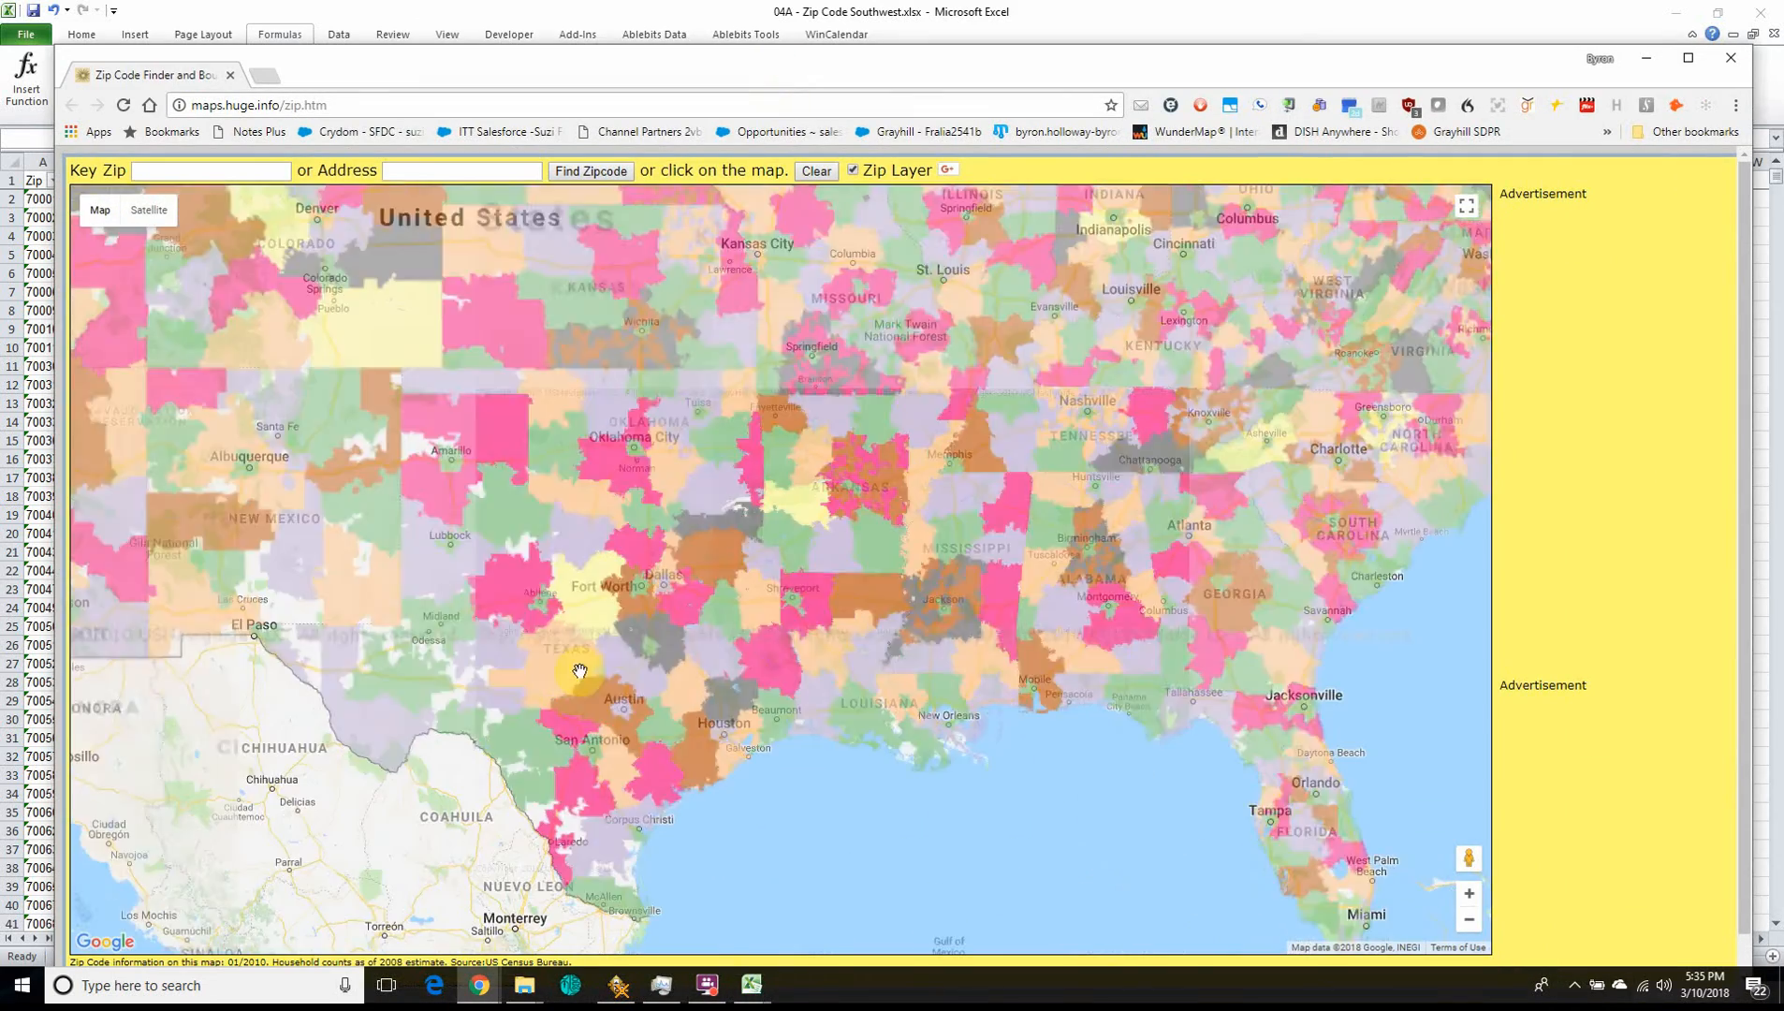
scroll(662, 630, up, 1)
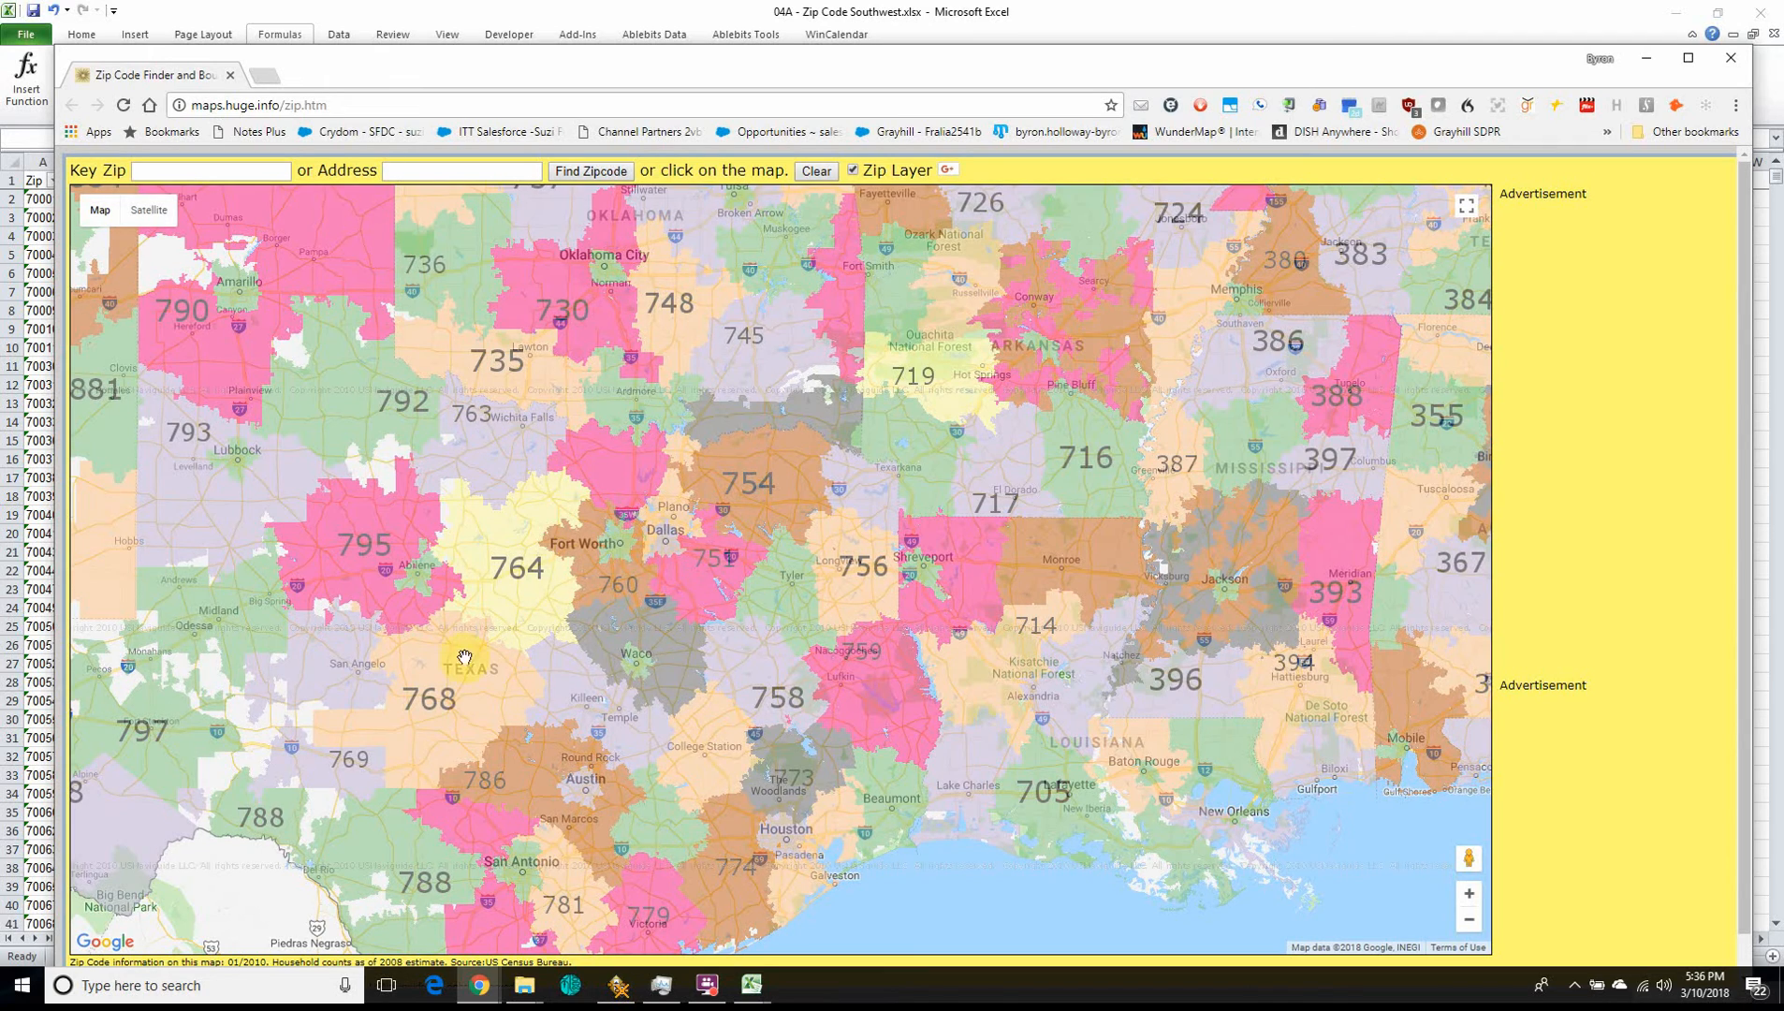
scroll(685, 557, up, 1)
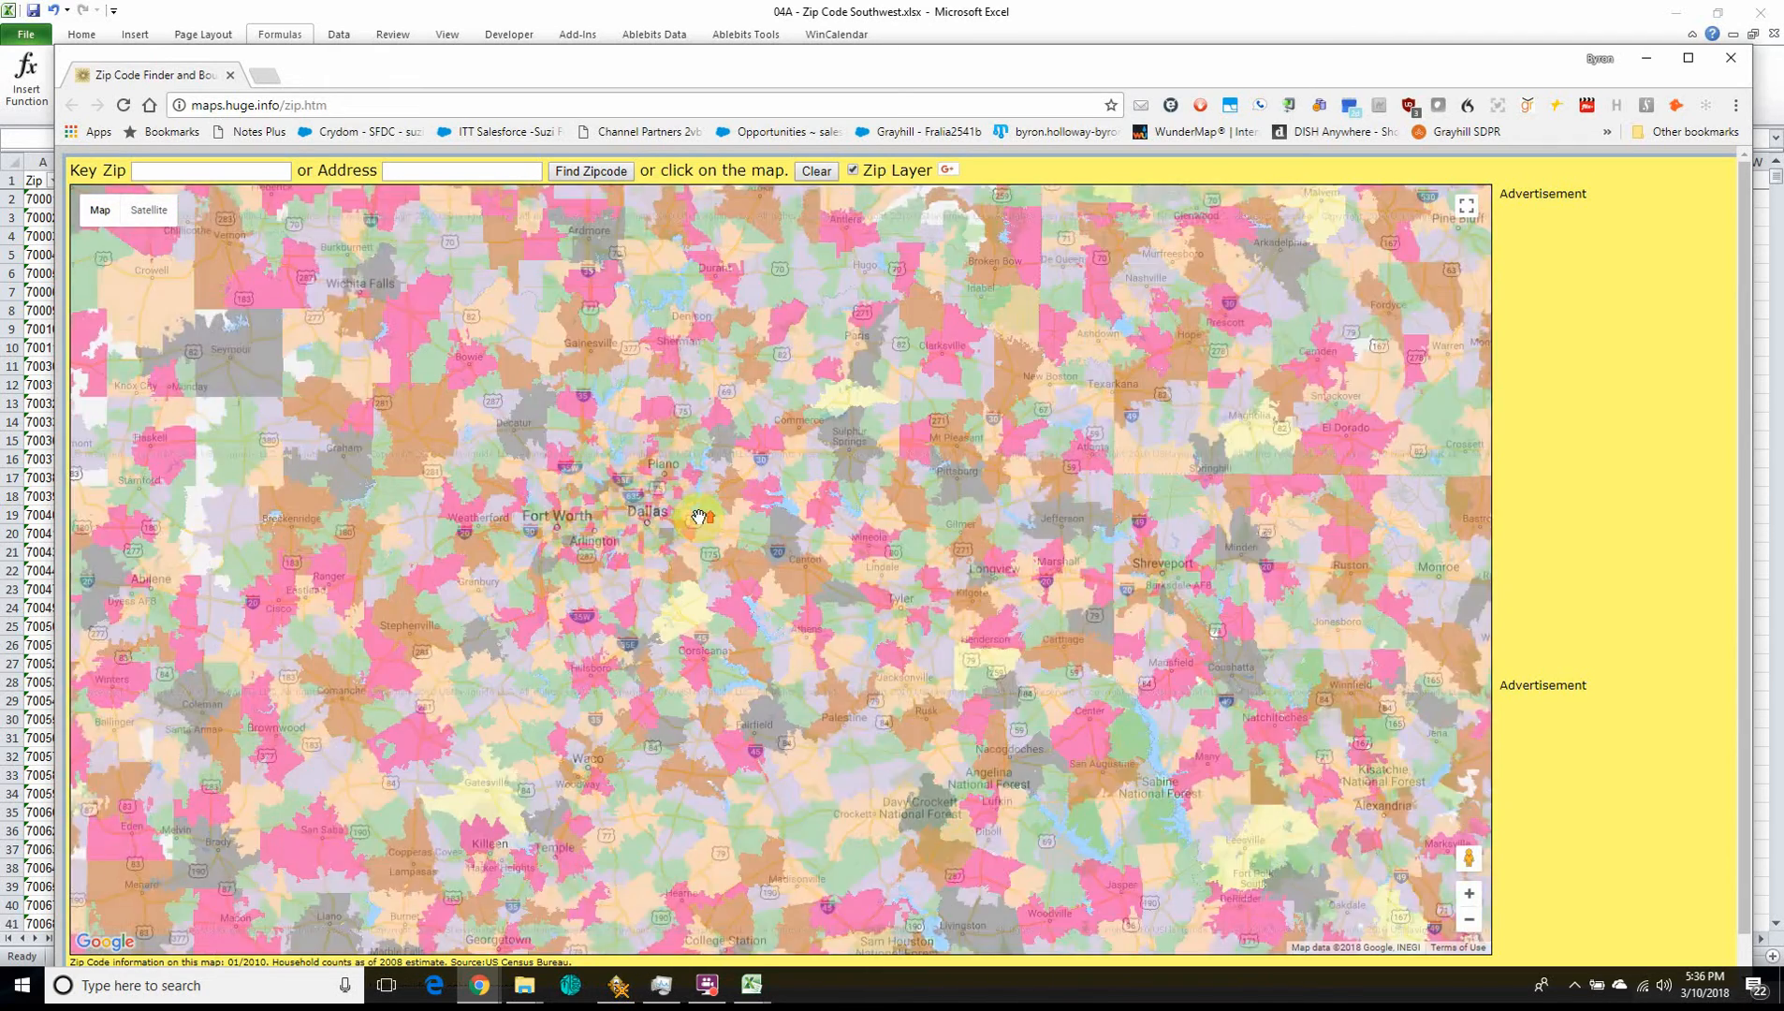
scroll(699, 517, up, 1)
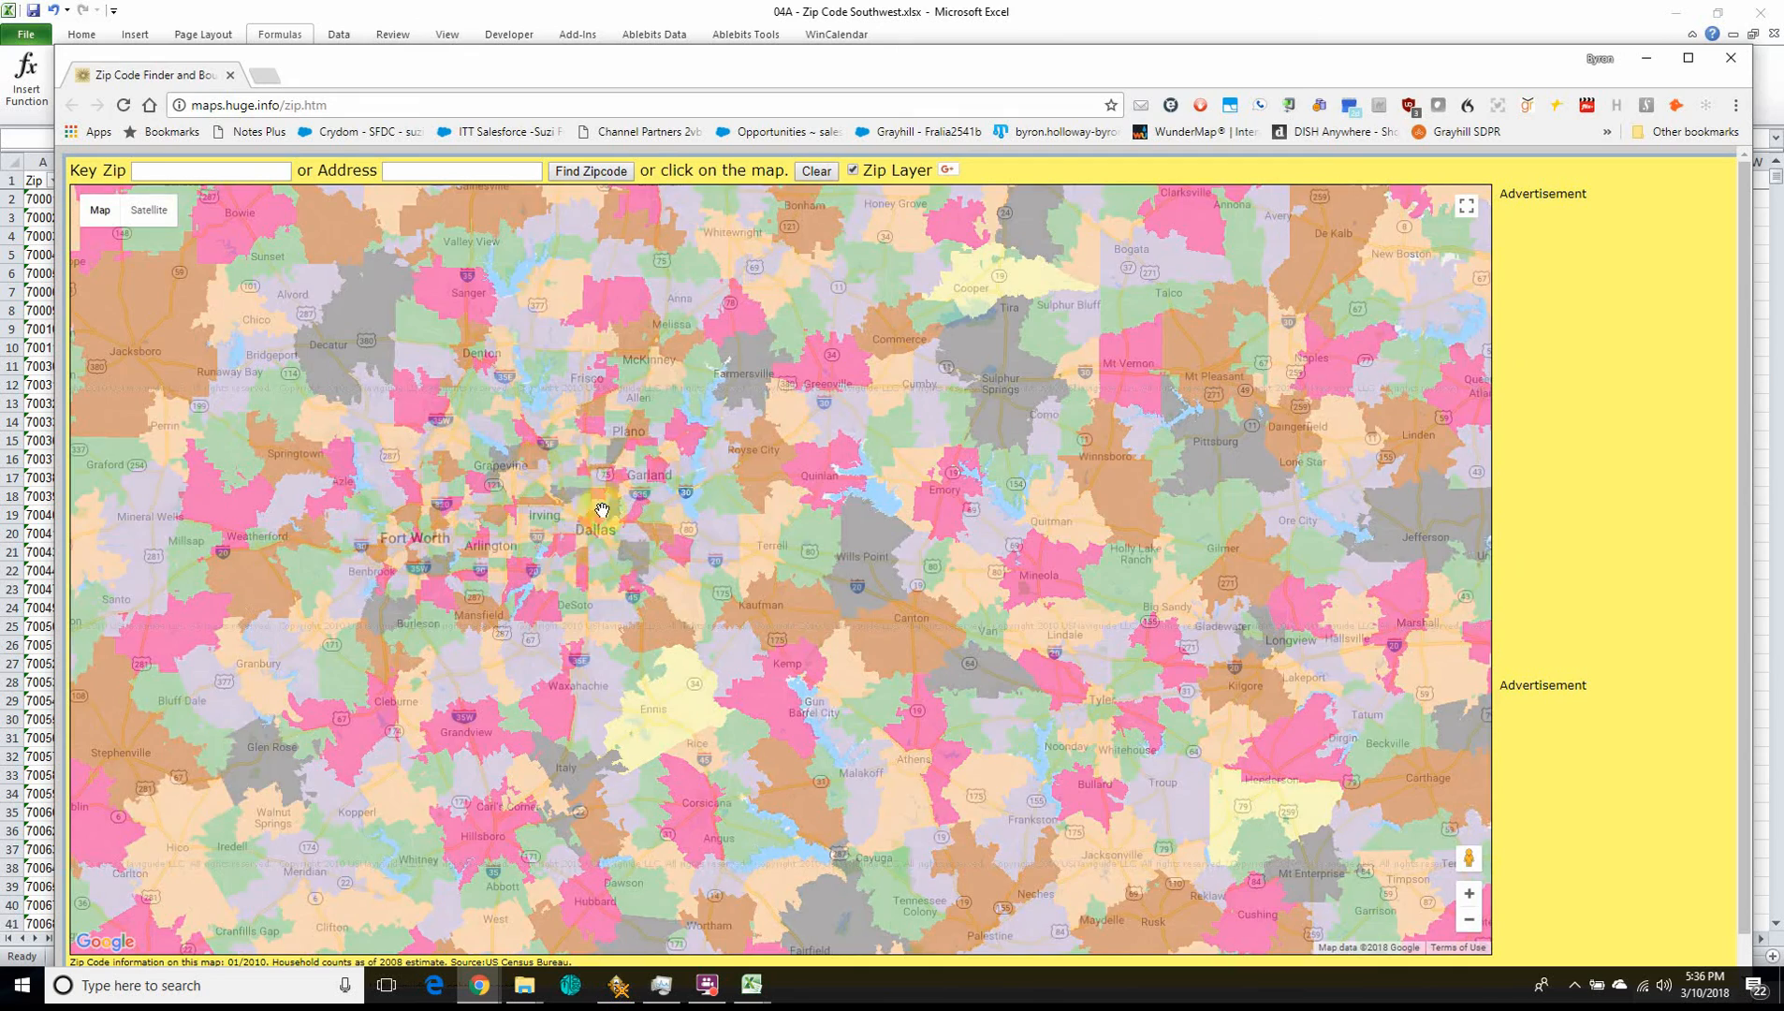
scroll(581, 529, up, 1)
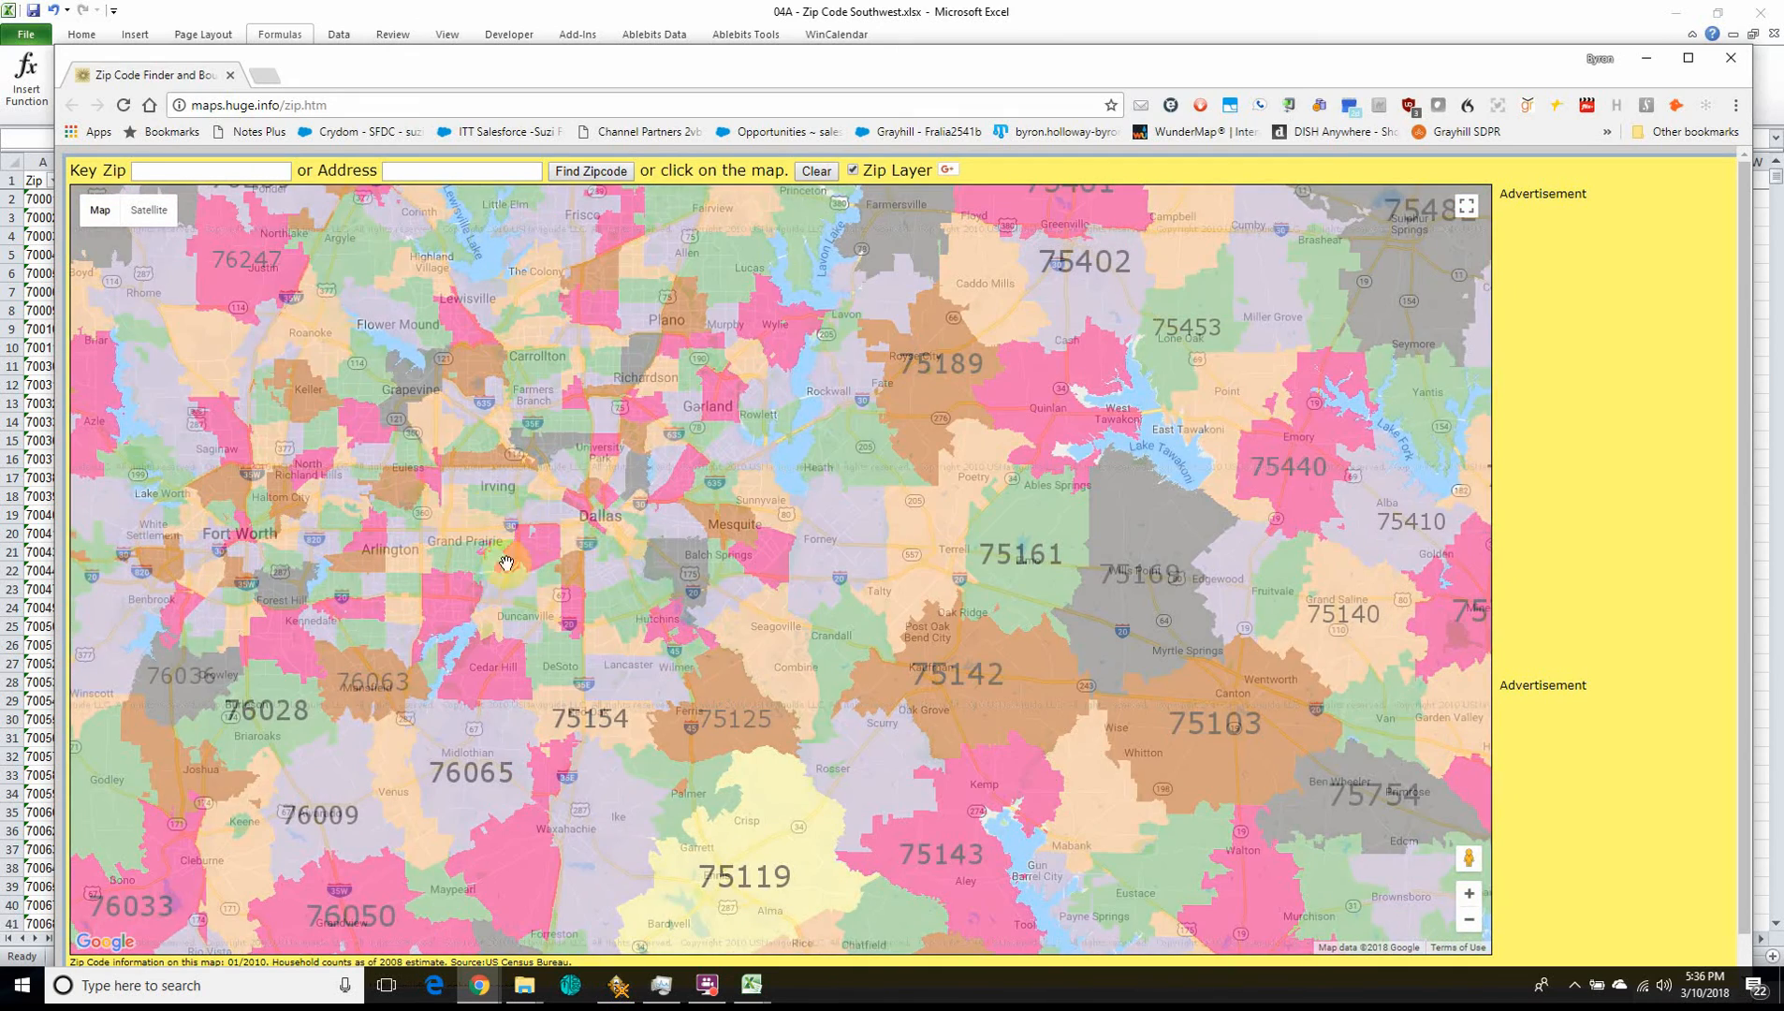
scroll(526, 573, up, 1)
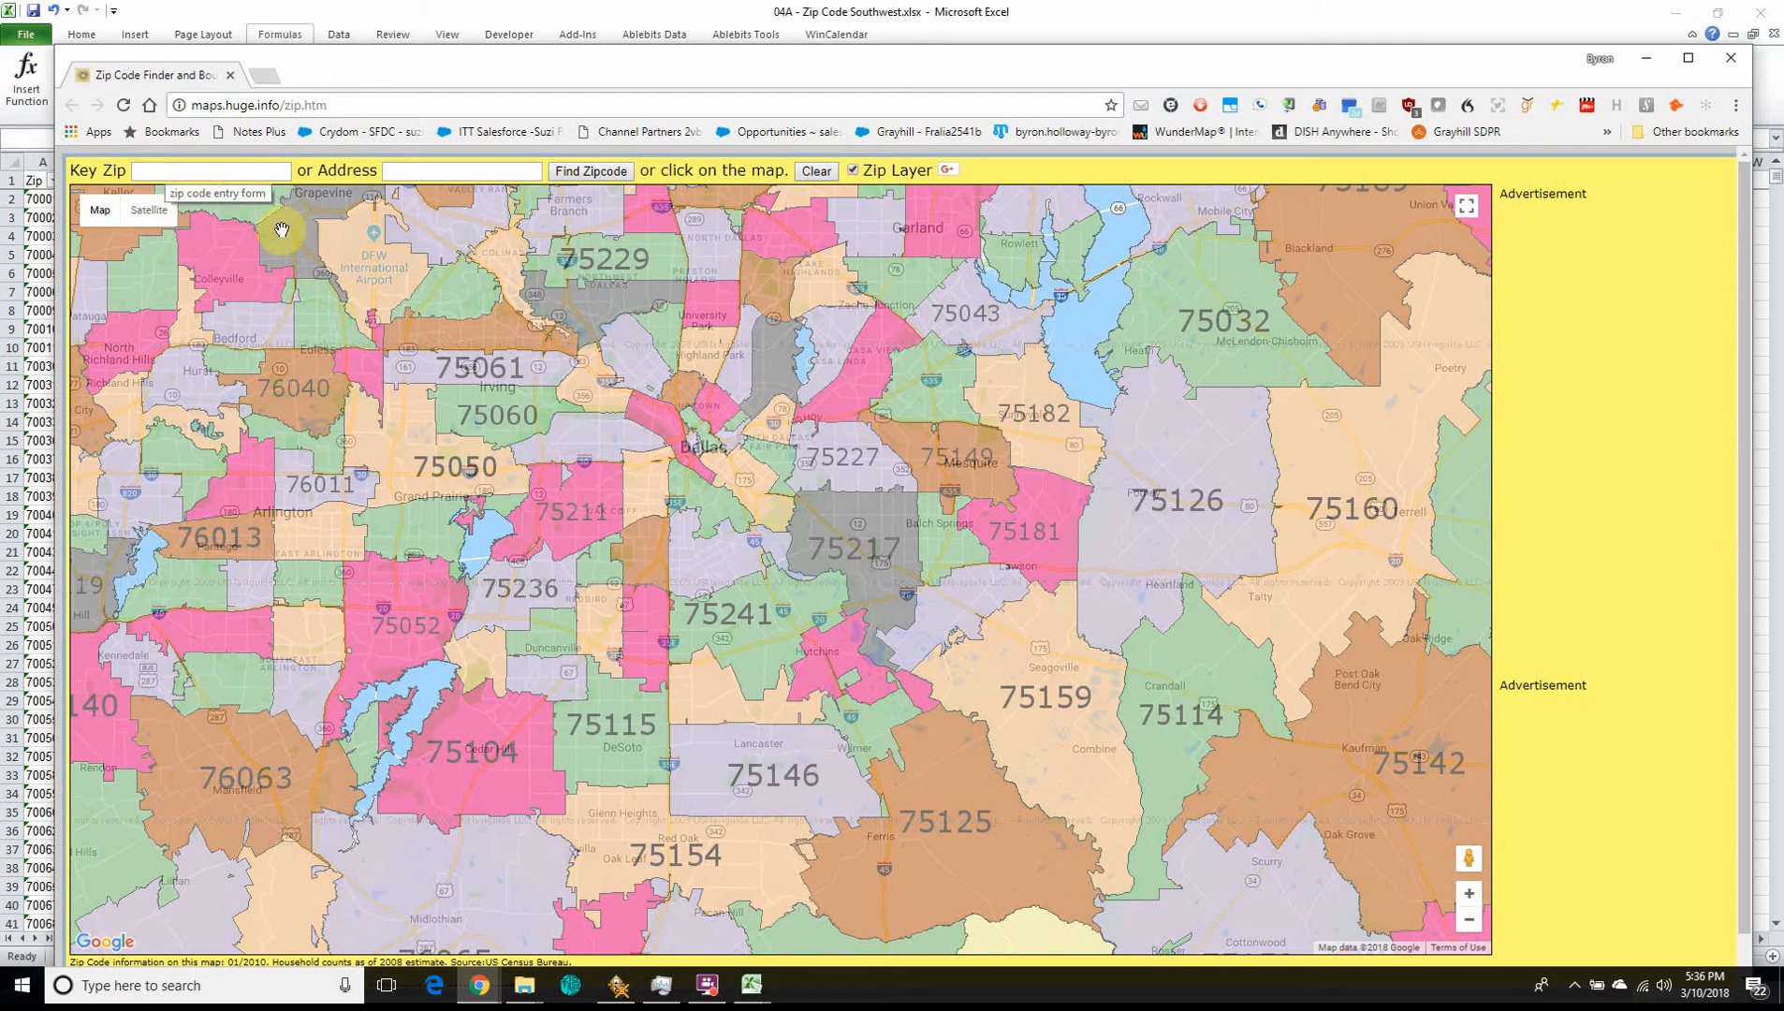
- Find zip code 77066 on the map and examine the surrounding Houston zip areas
click(164, 175)
text(77066)
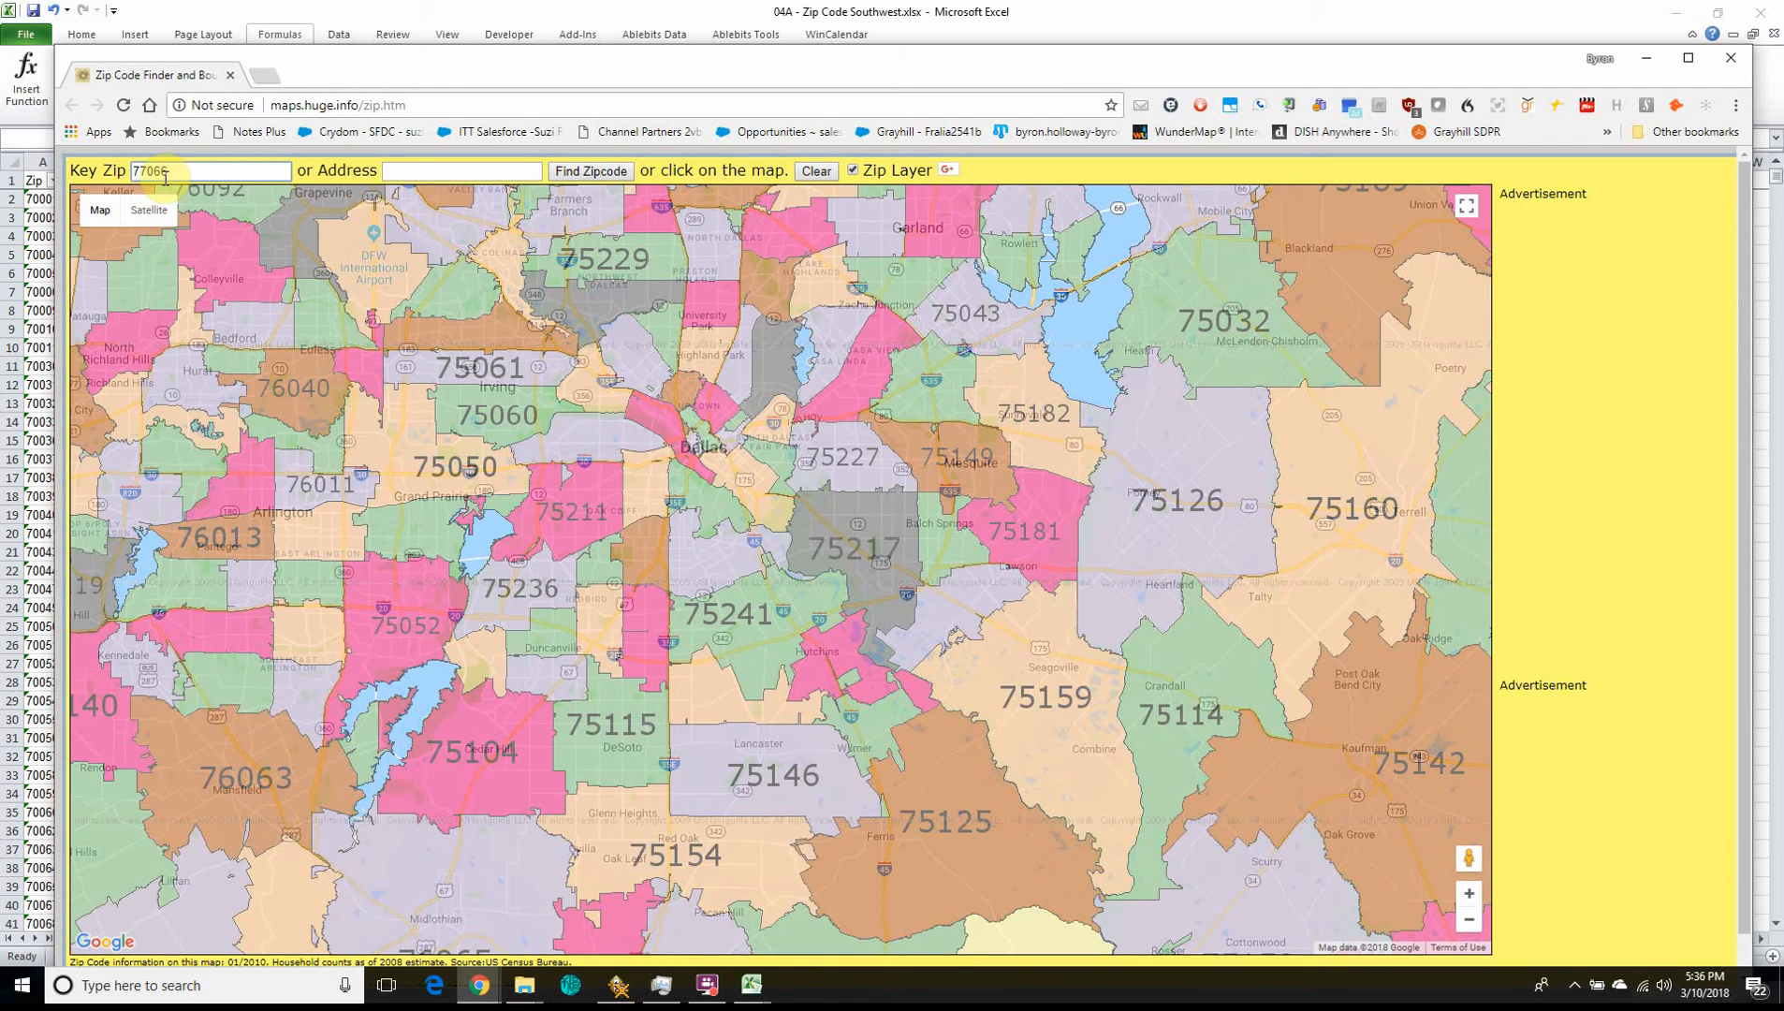
click(602, 172)
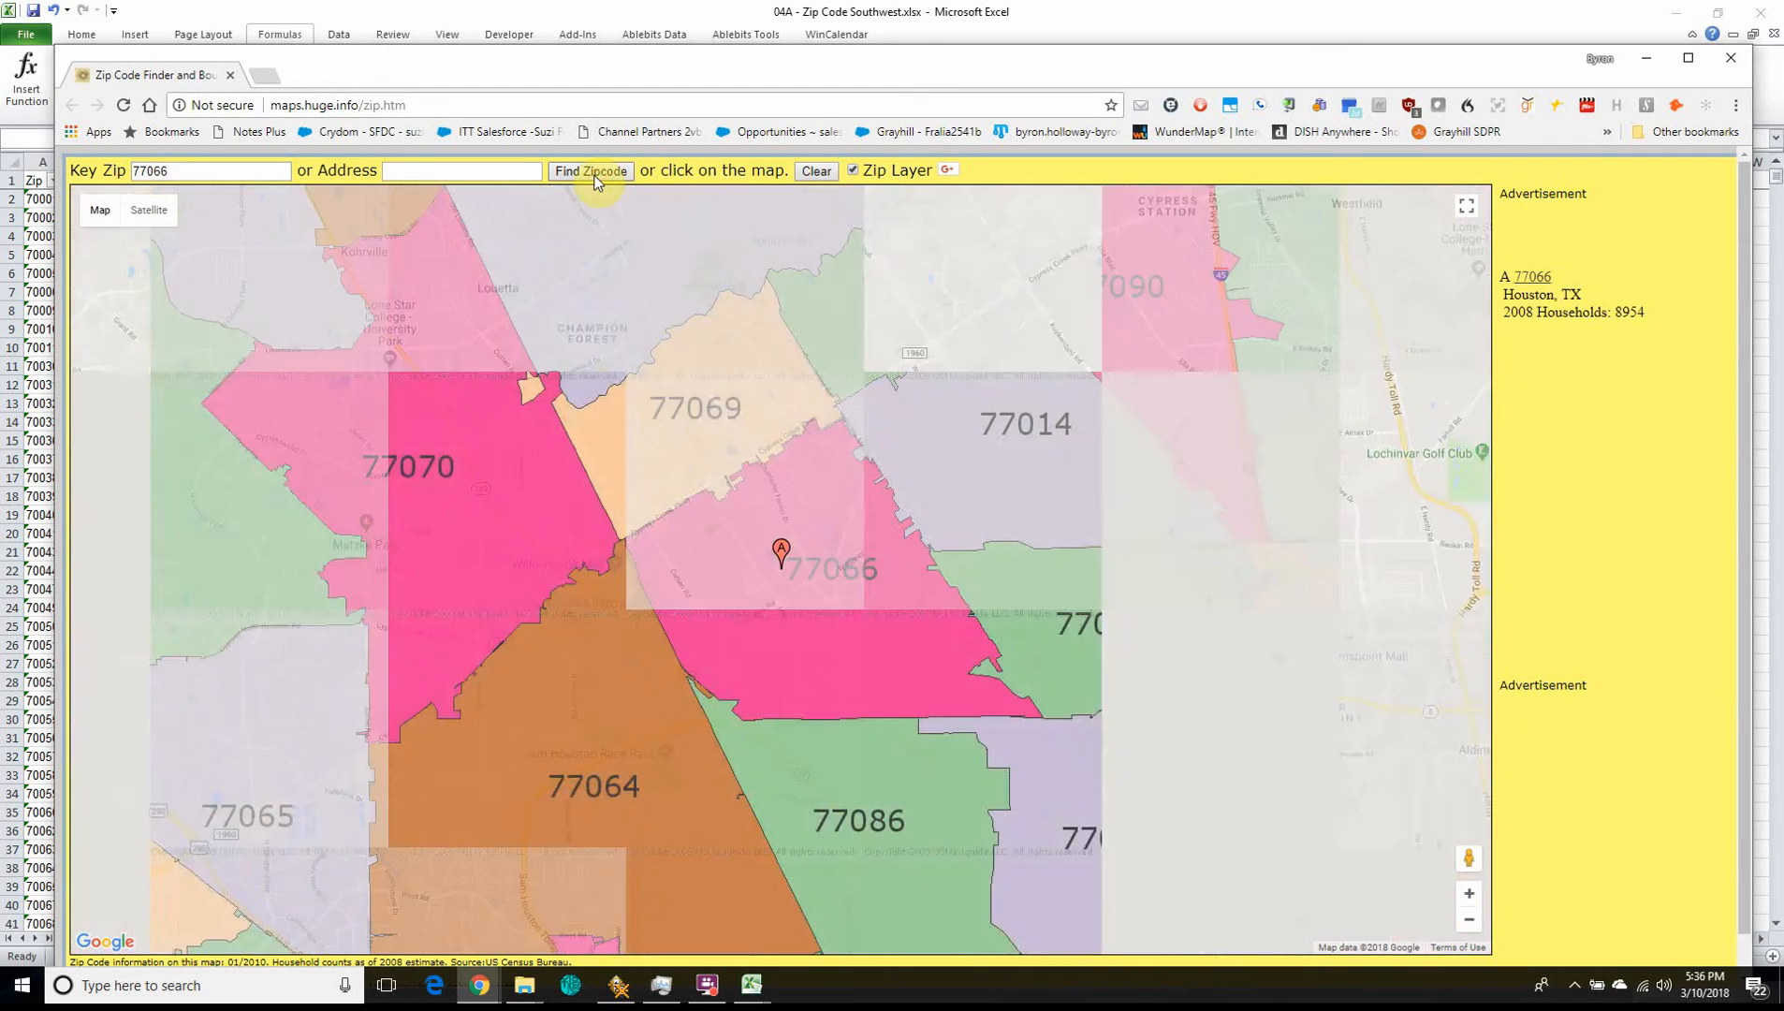
scroll(833, 582, down, 4)
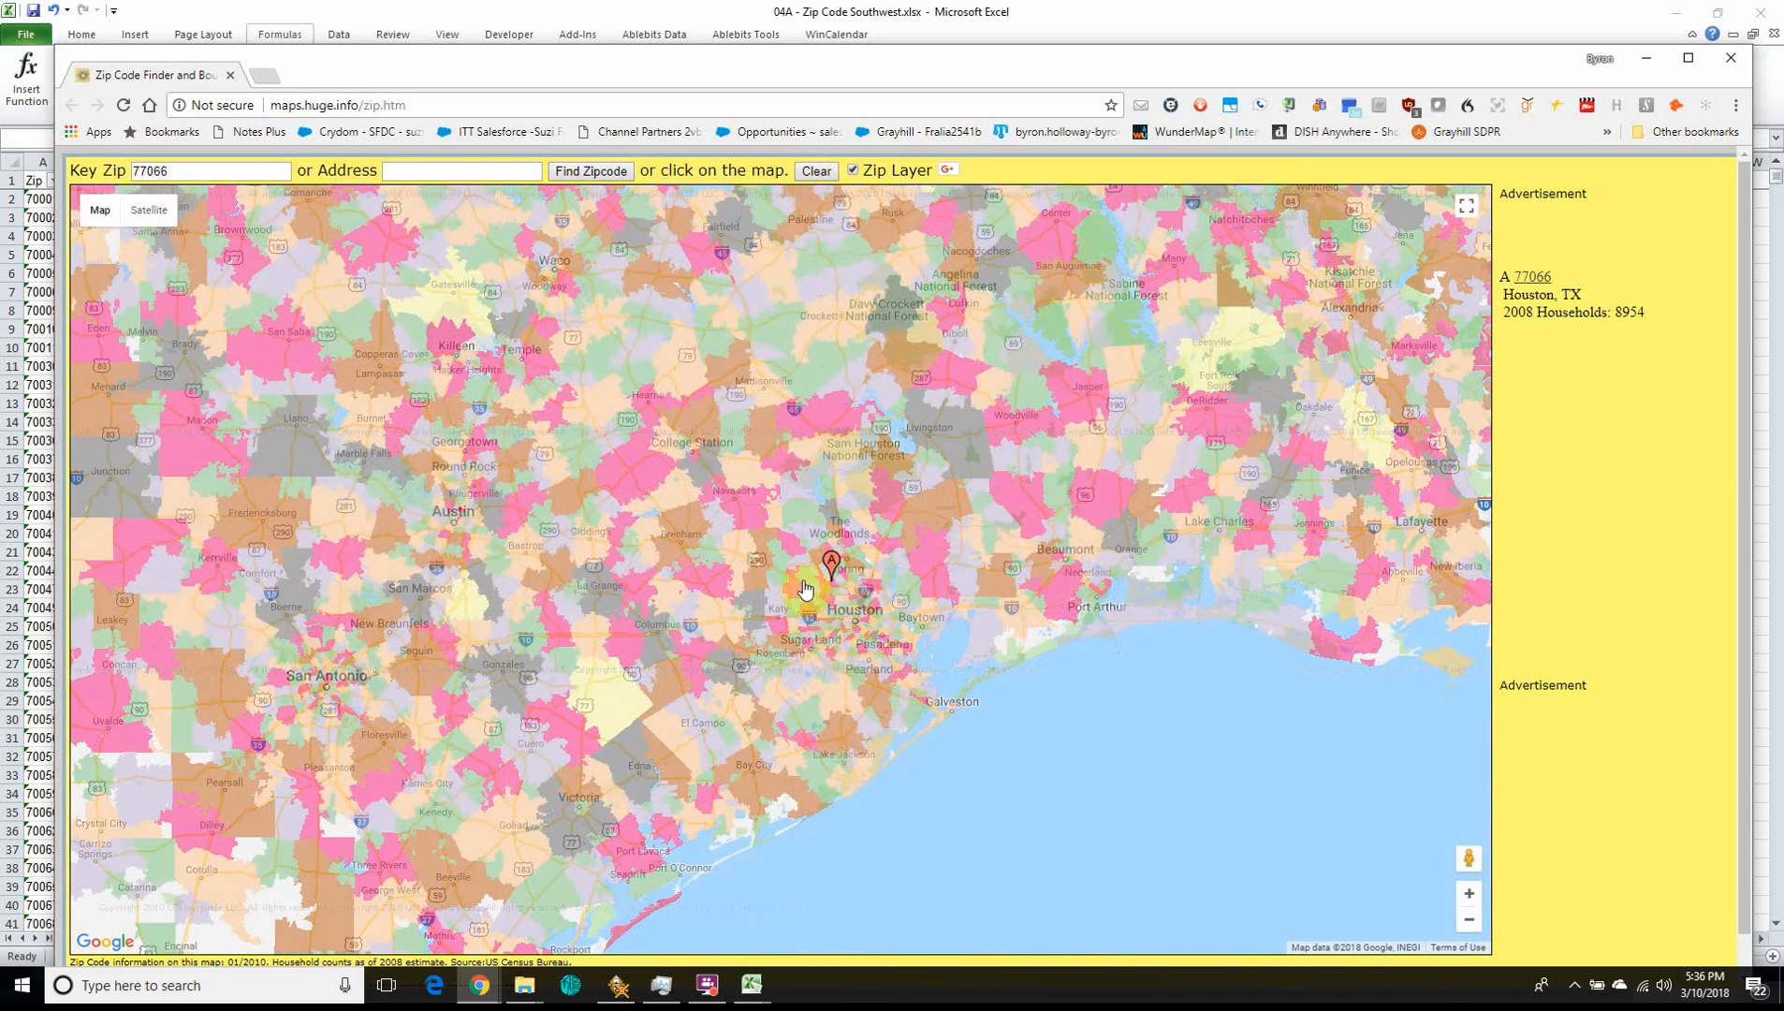
scroll(868, 569, up, 2)
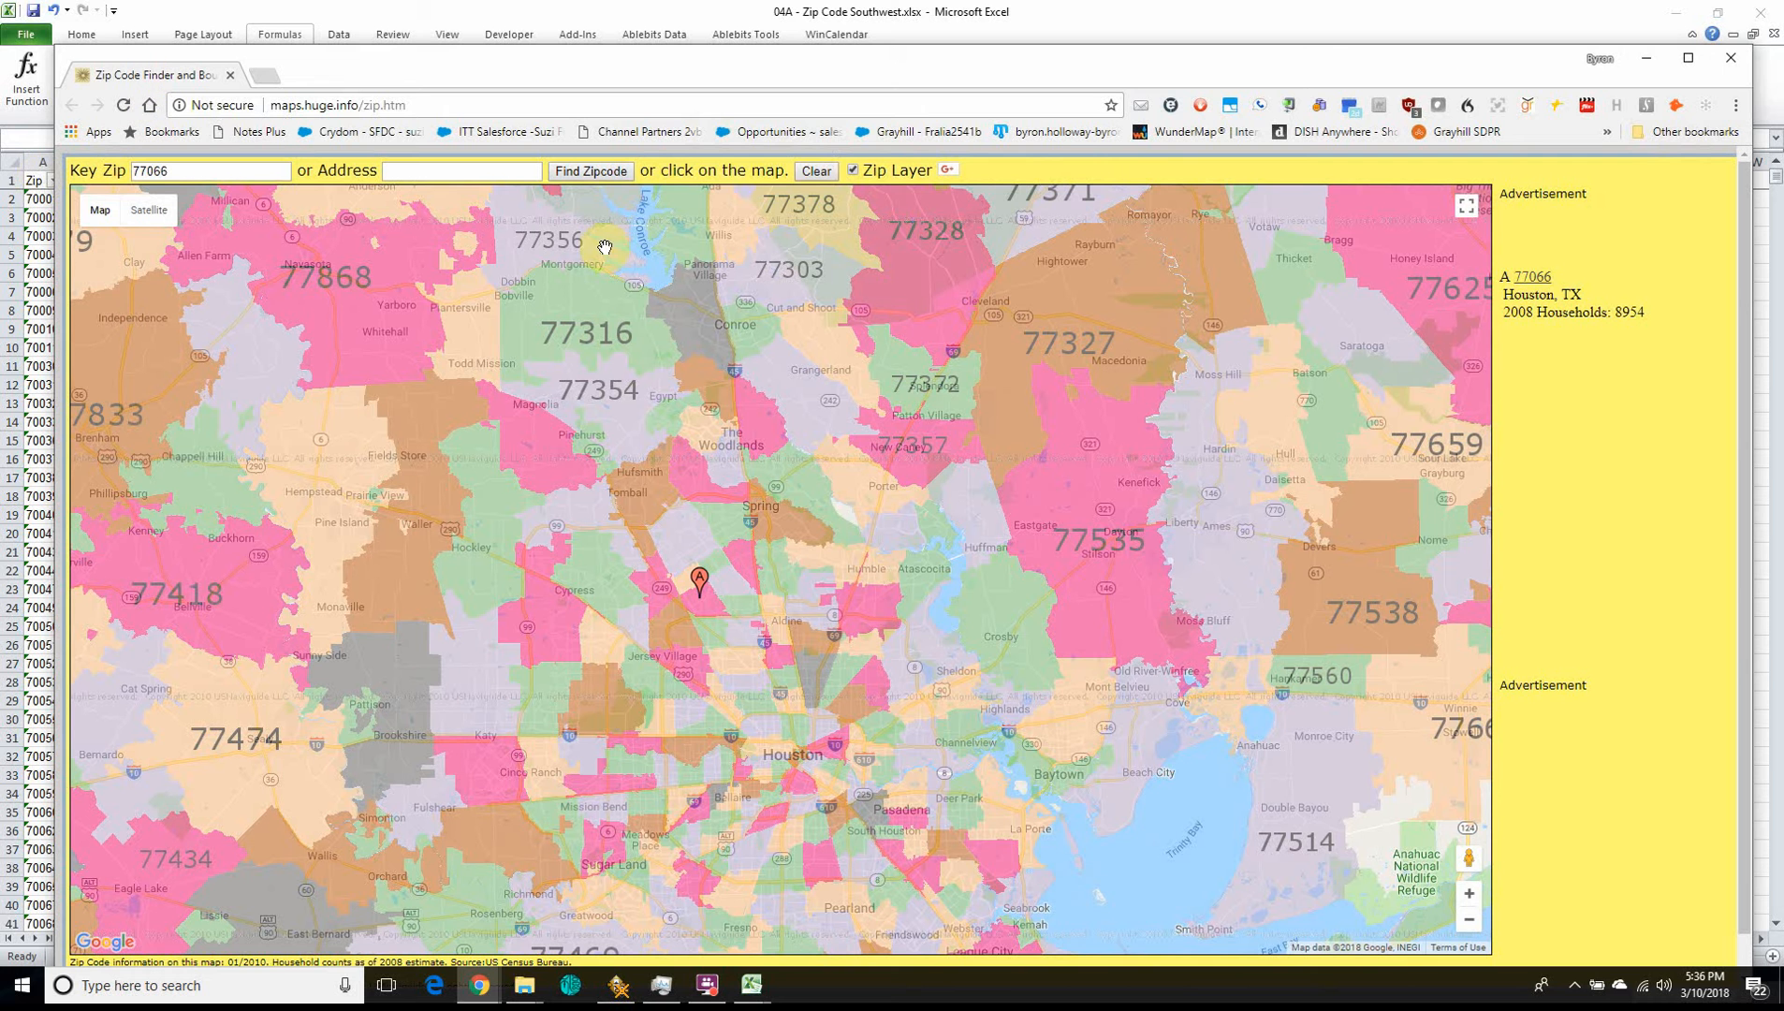
- Open the brainyzip.com state list from the workbook's link and browse the Texas zip codes, cities and counties
drag(1135, 68, 1159, 366)
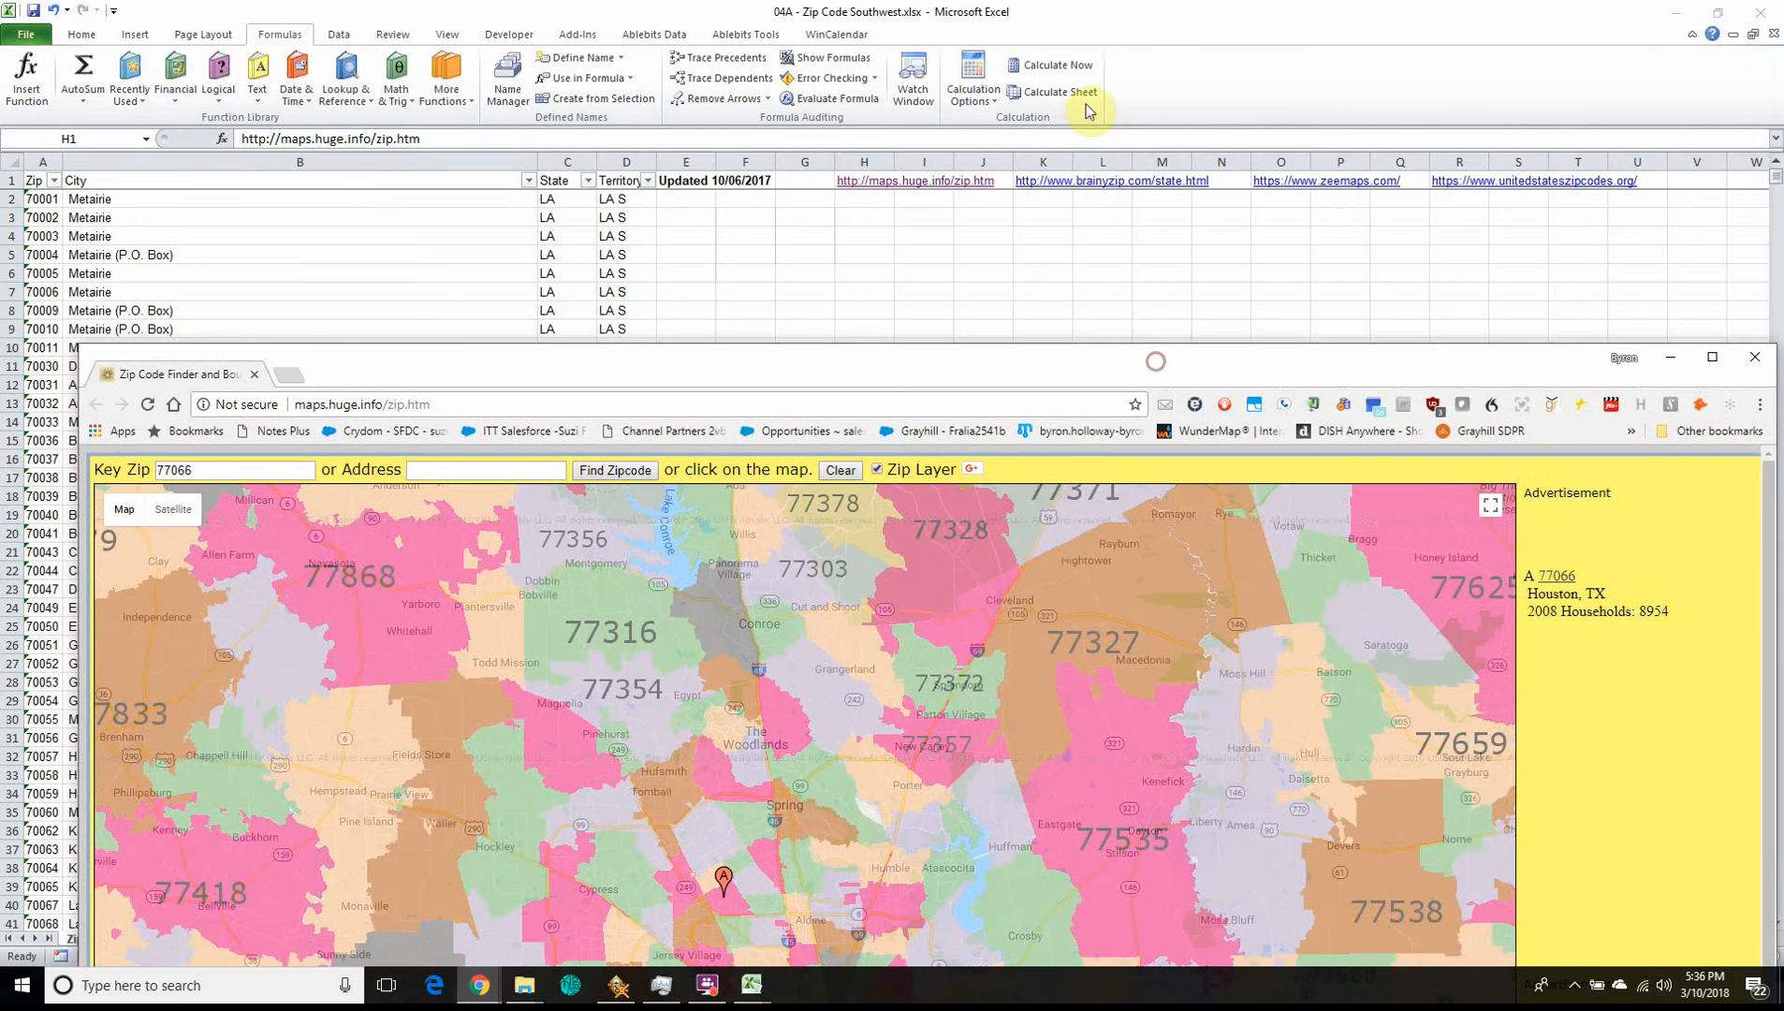
click(1035, 187)
click(1036, 187)
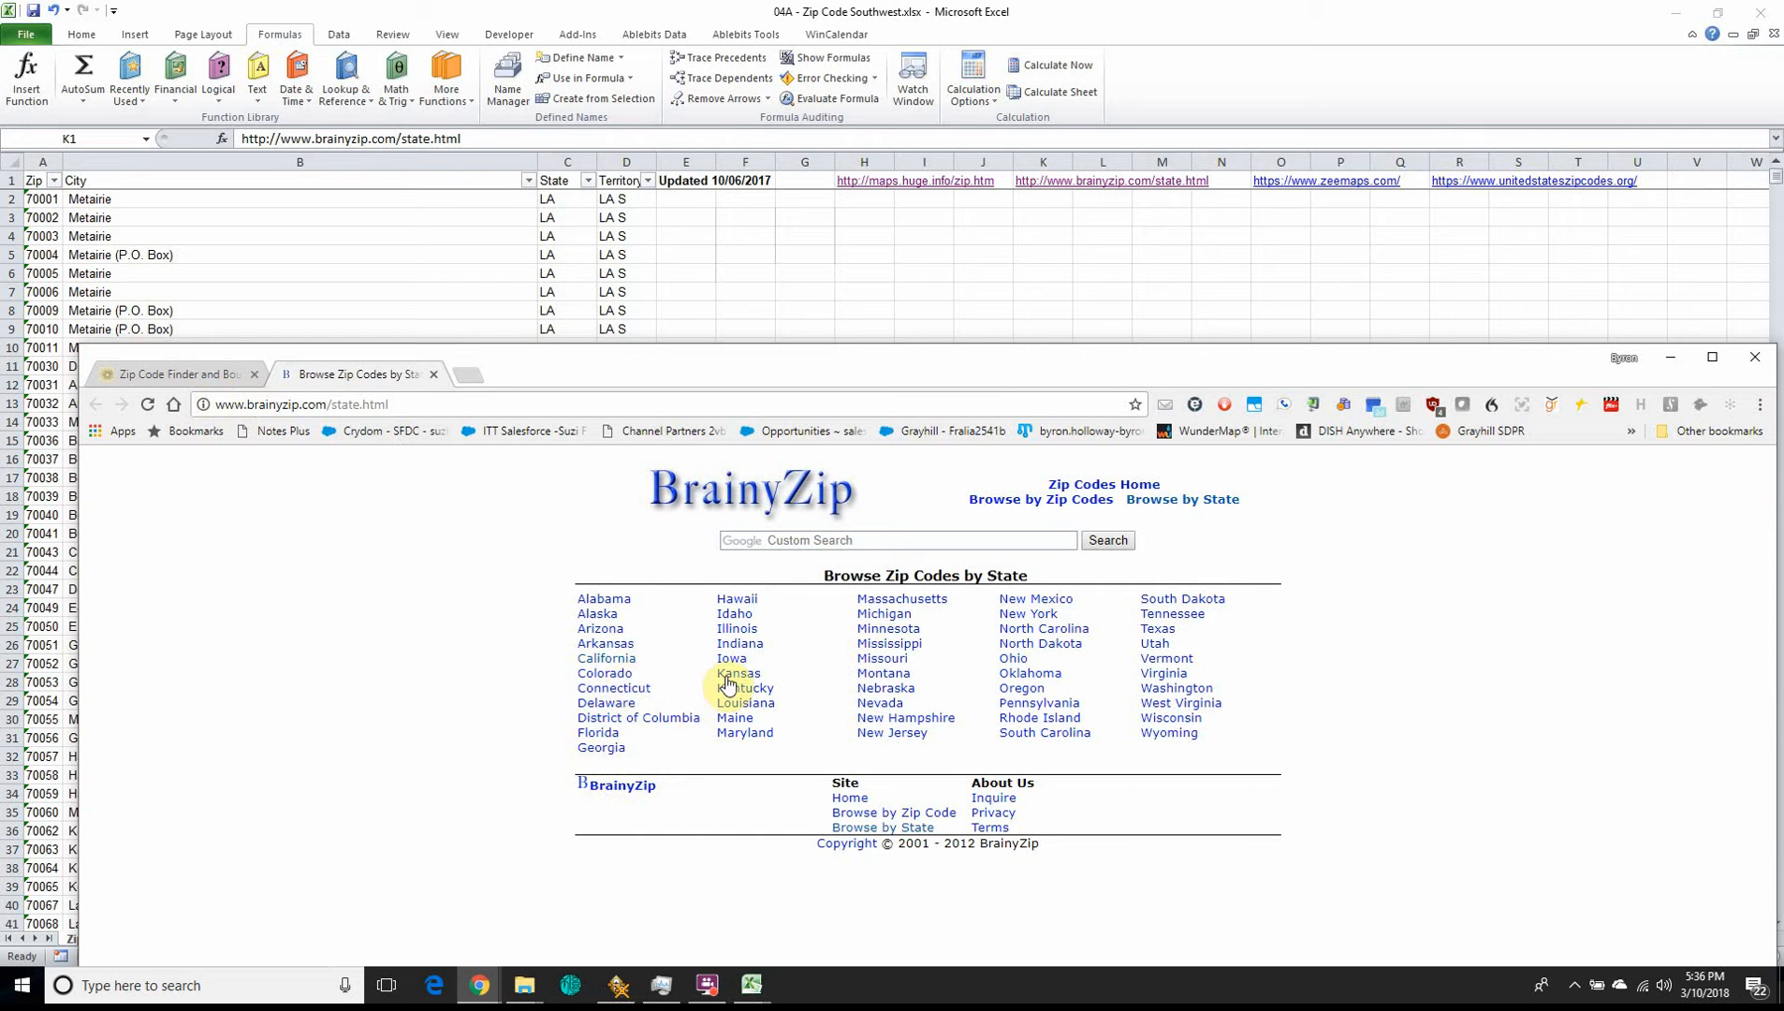
click(1156, 632)
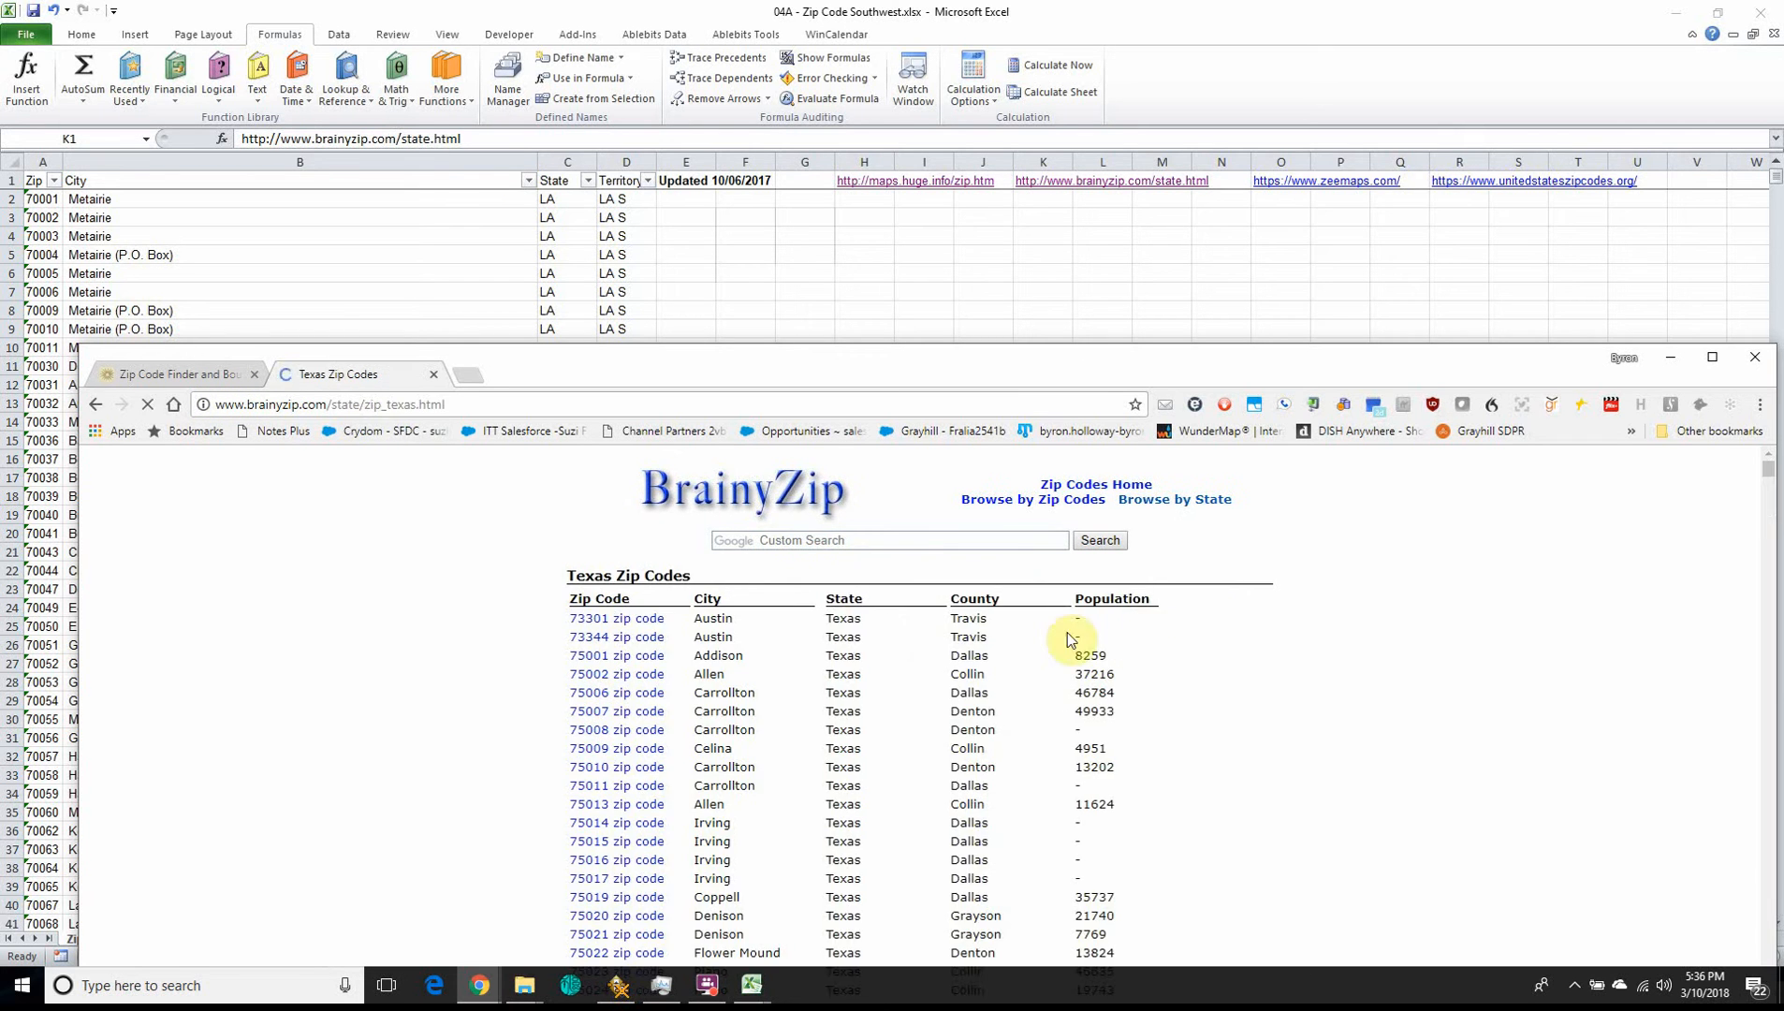
scroll(595, 630, down, 2)
scroll(596, 630, down, 20)
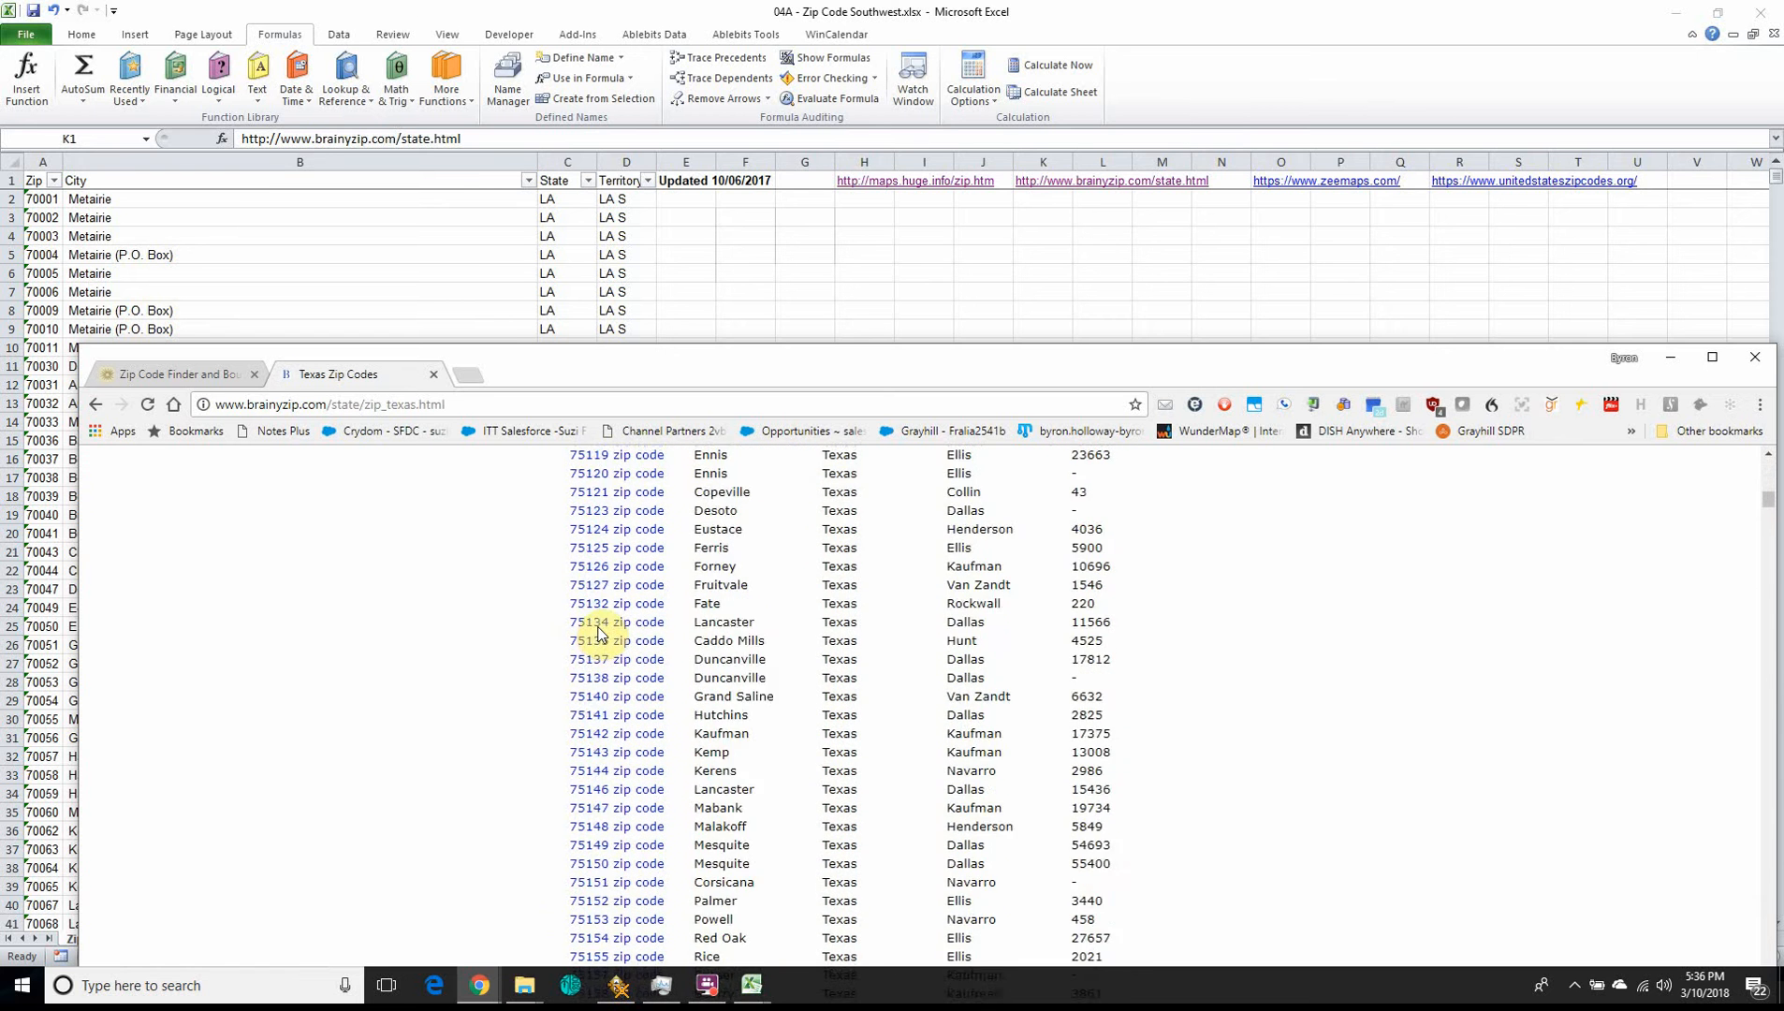
scroll(600, 636, down, 20)
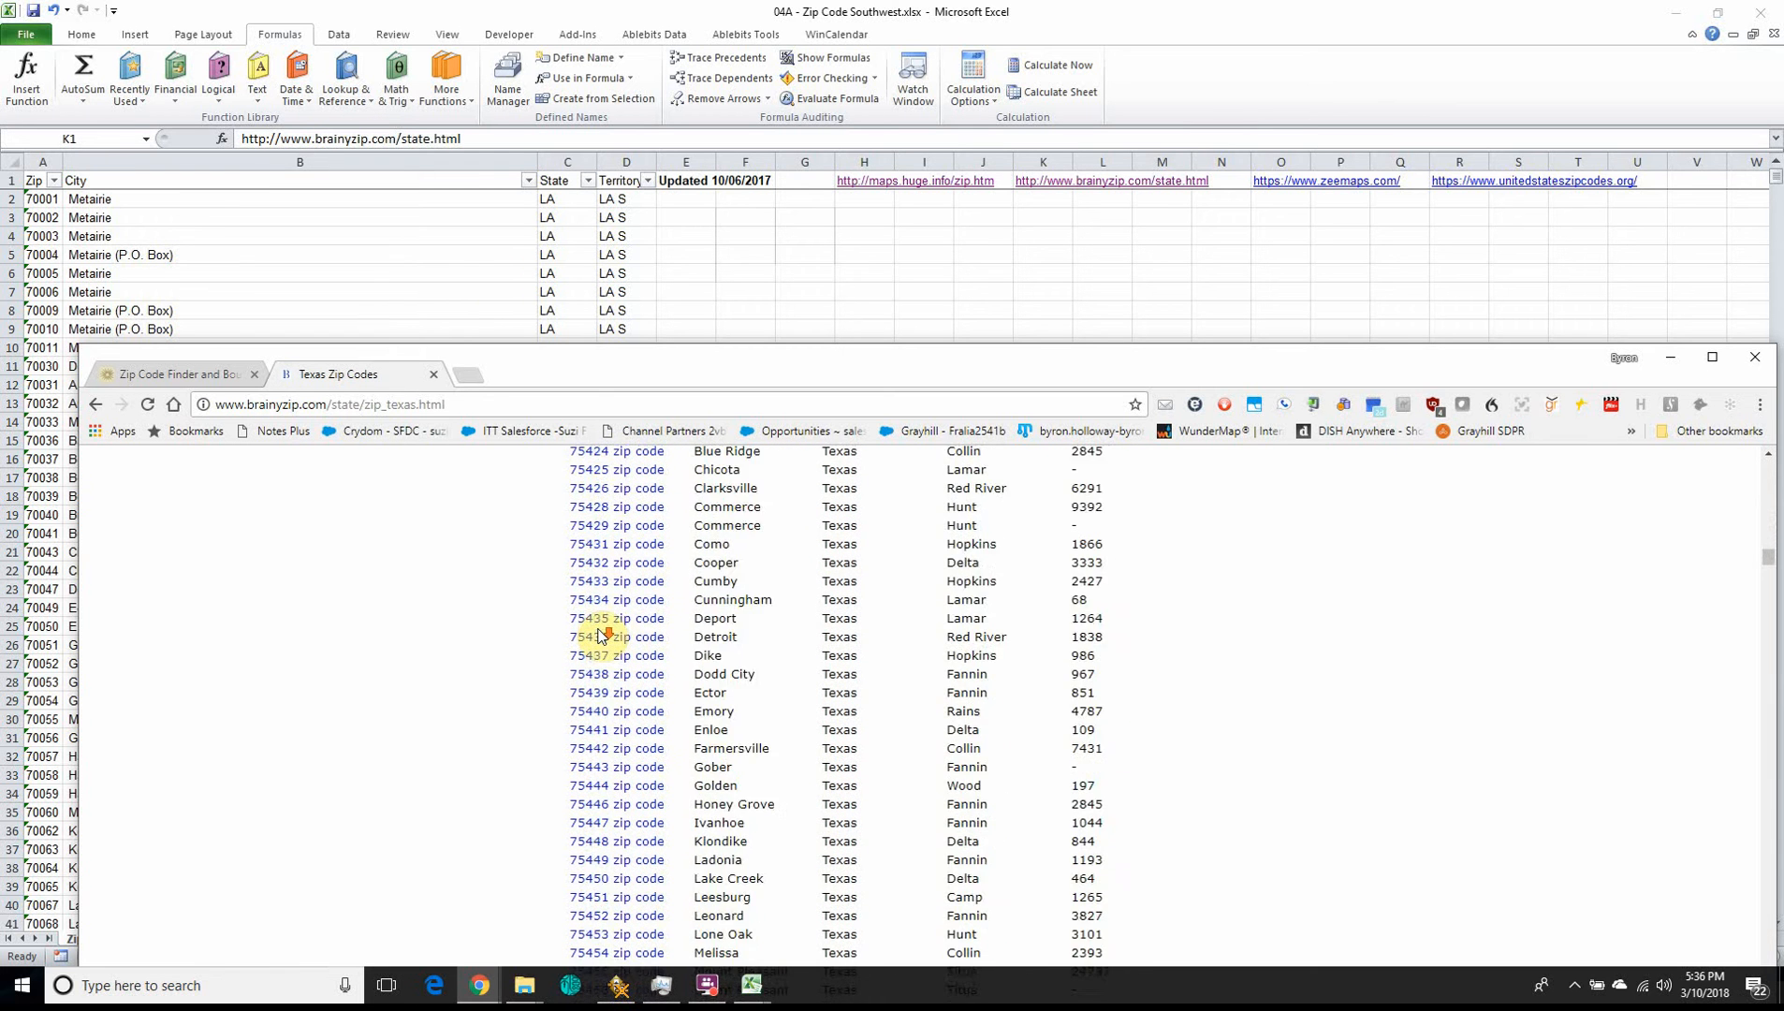
scroll(600, 636, down, 10)
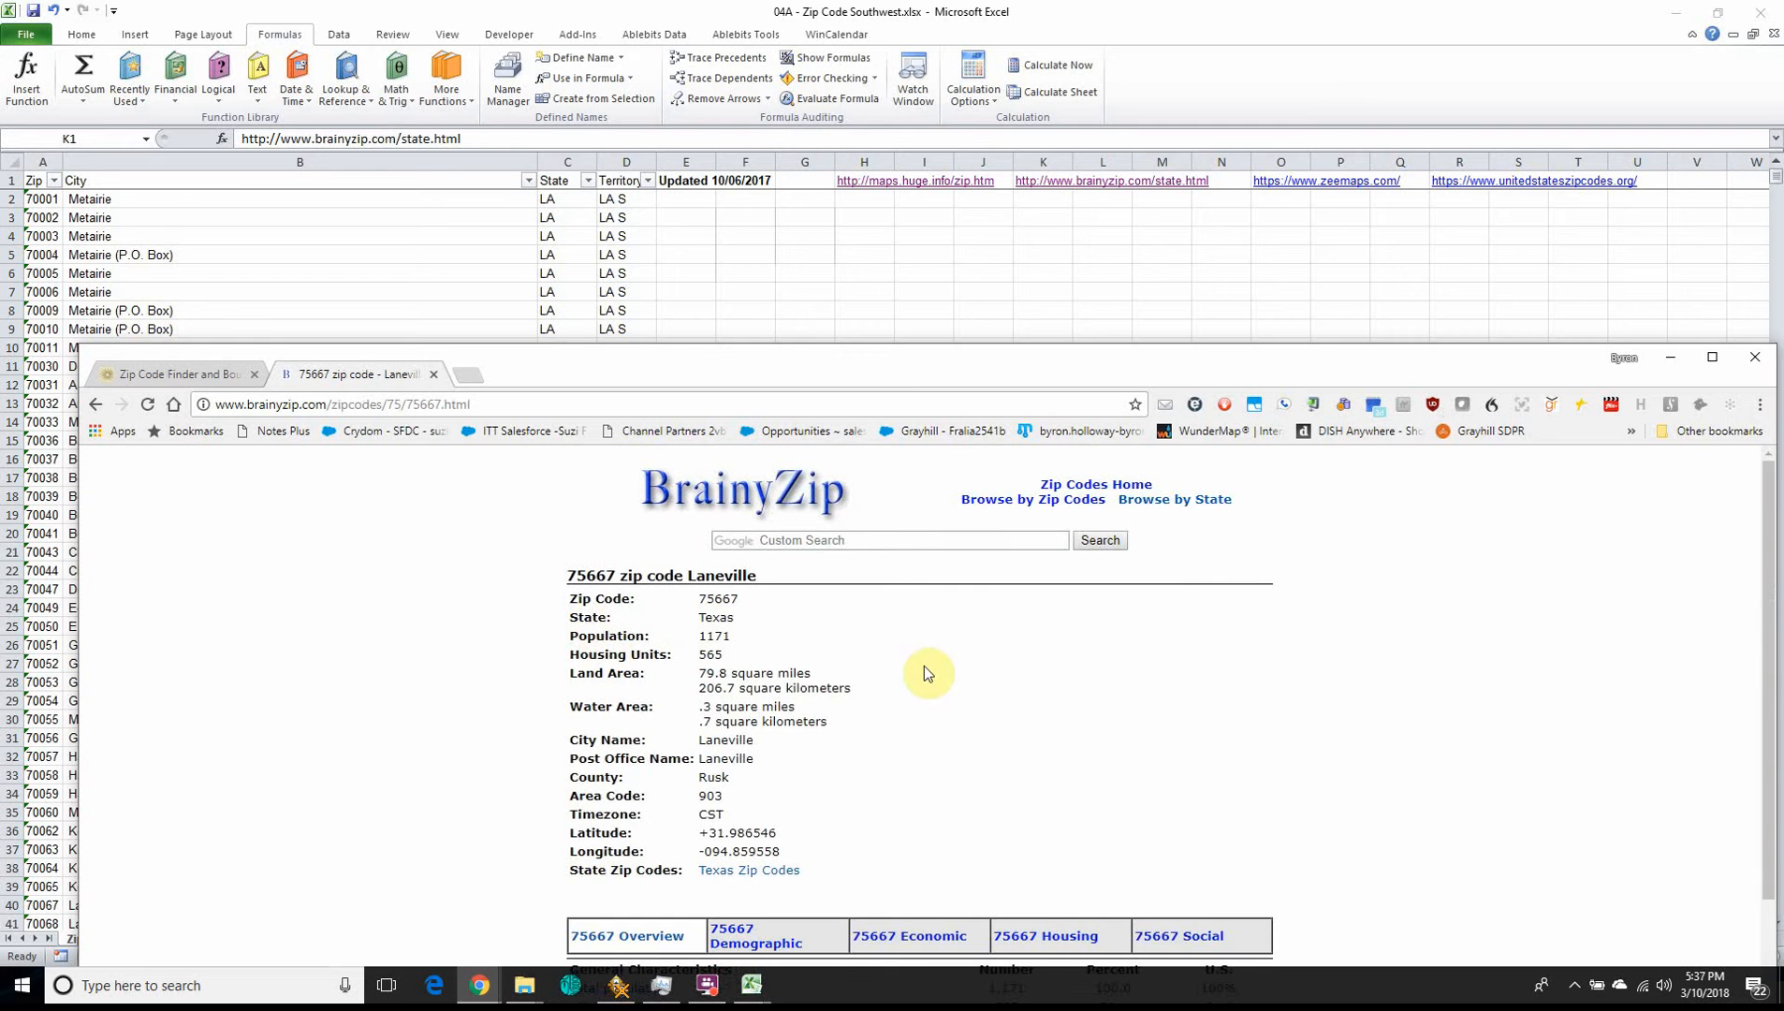
- Examine the general, social and economic statistics on the BrainyZip page for zip code 75667 Laneville
scroll(782, 657, down, 8)
scroll(740, 692, down, 2)
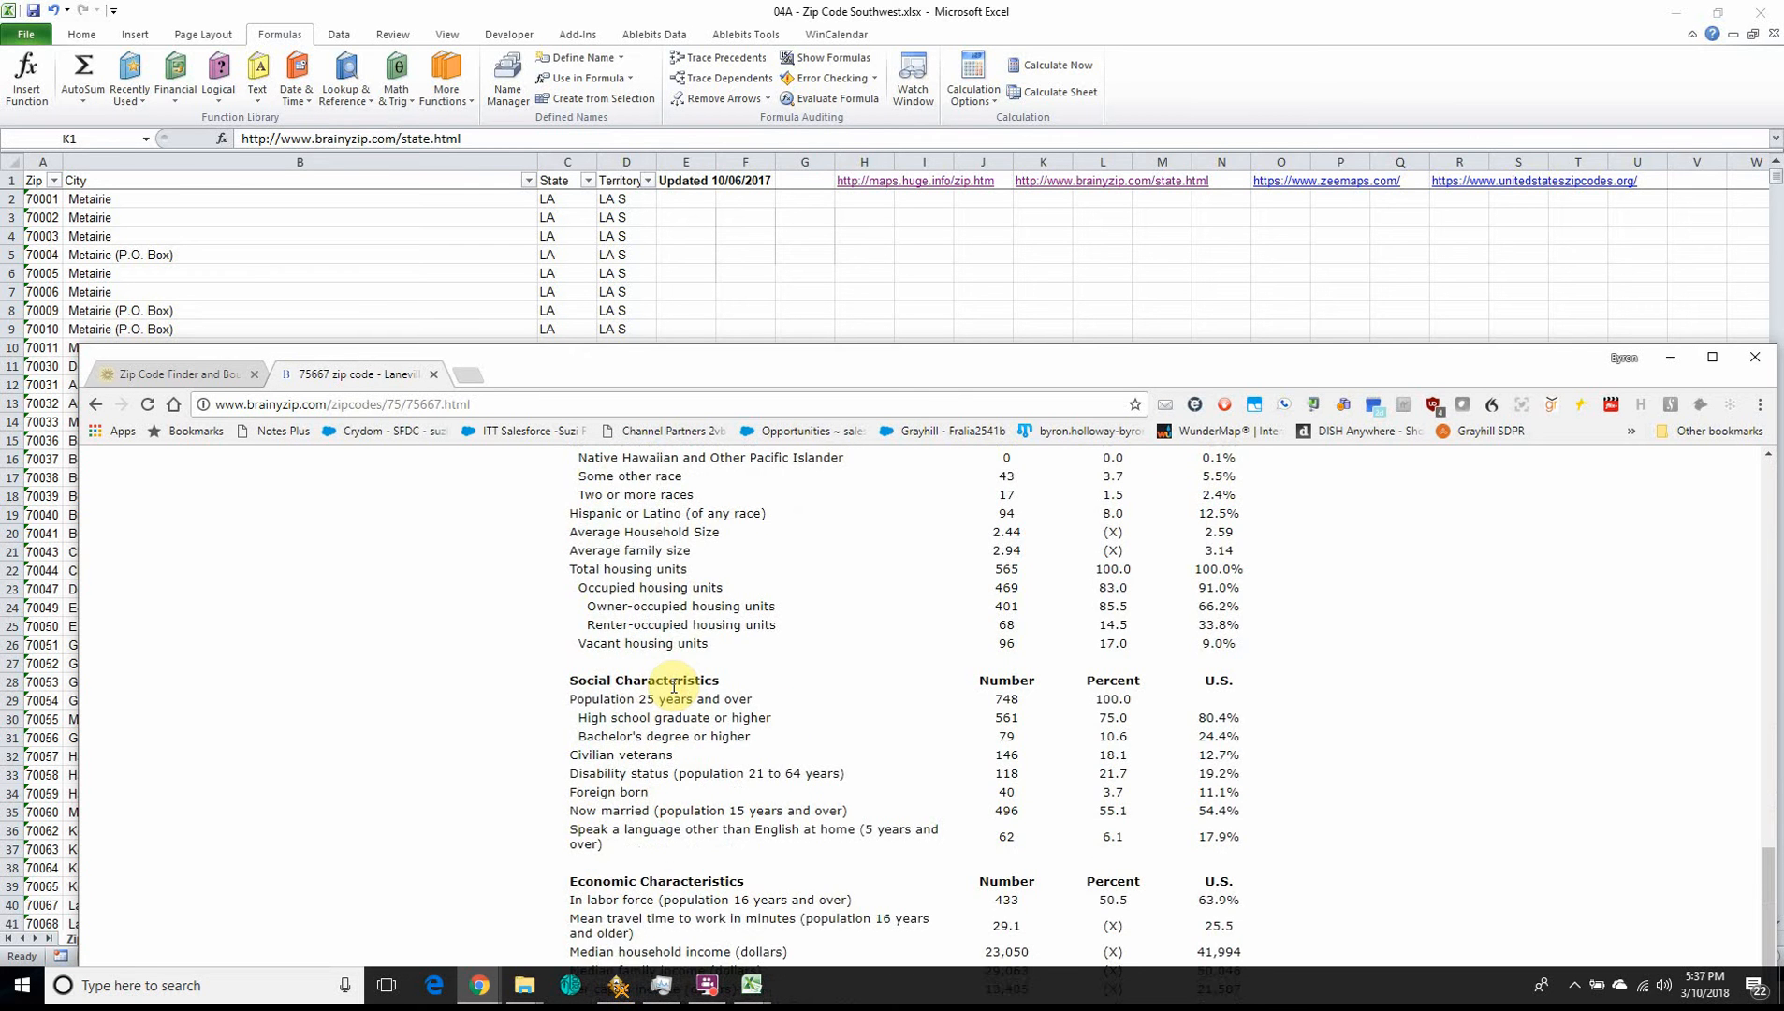
scroll(693, 684, up, 3)
scroll(674, 683, up, 7)
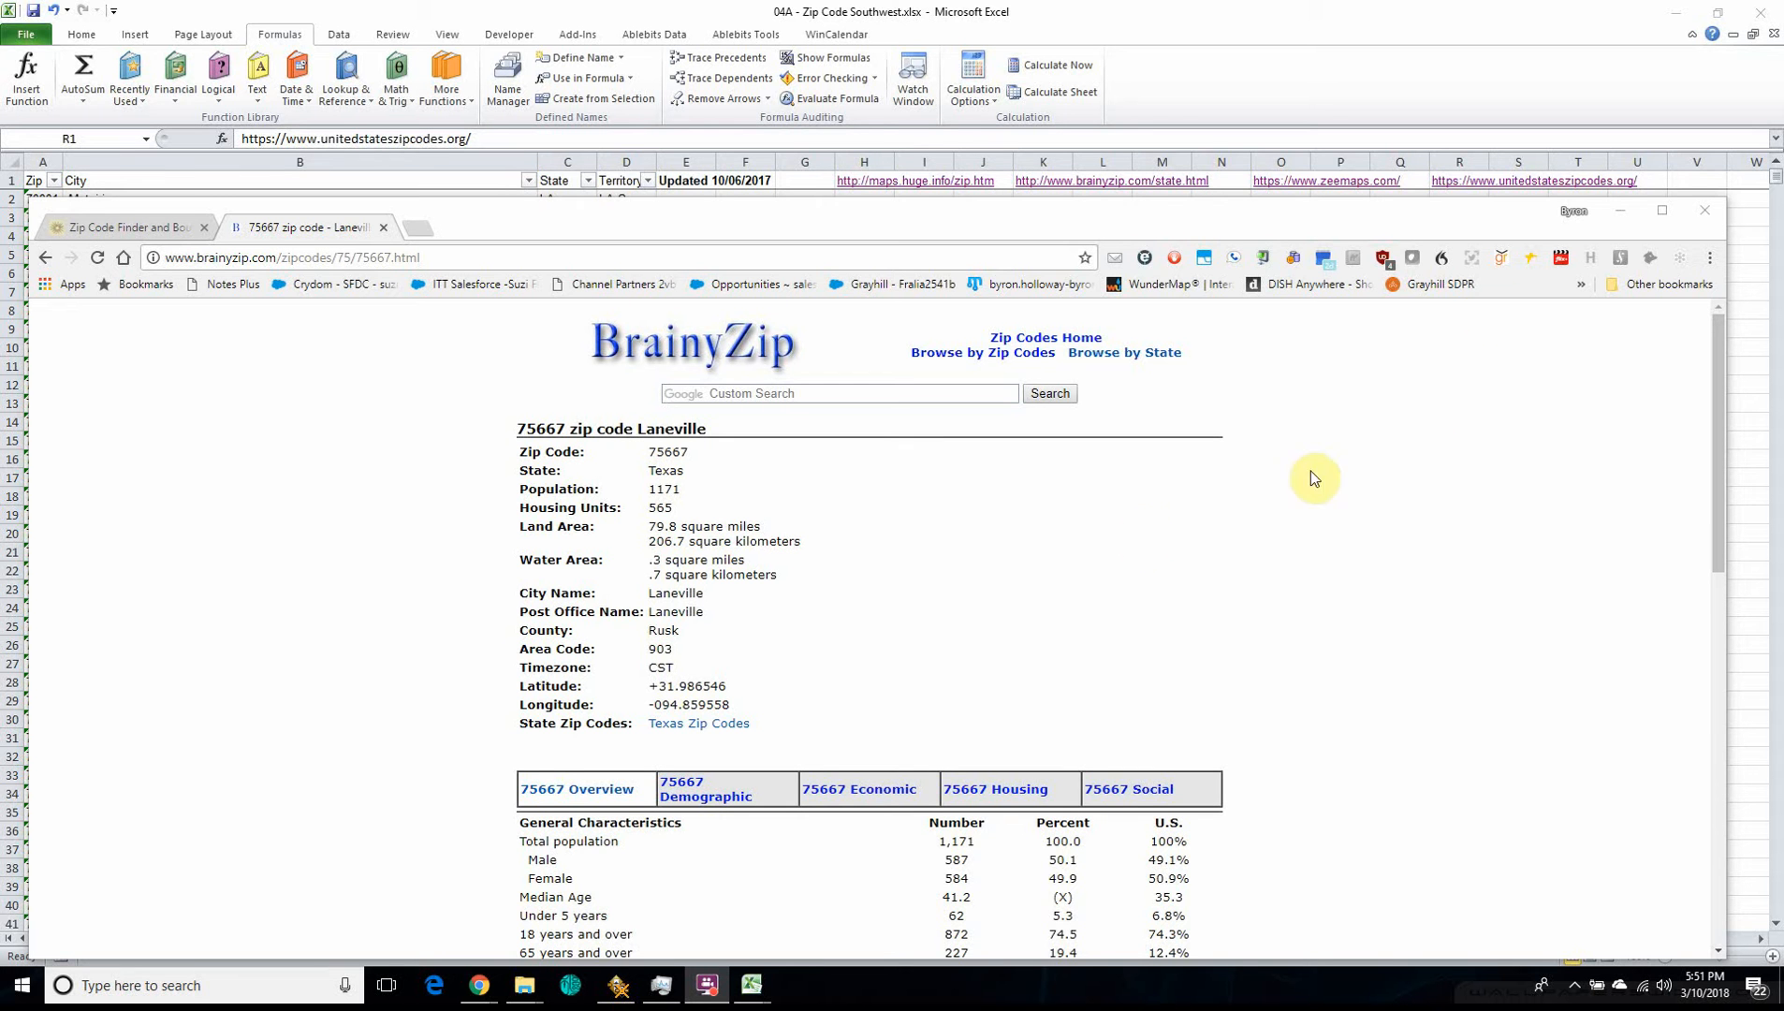
- Open the unitedstateszipcodes.org link in the workbook and examine its zip code map from Dallas–Fort Worth down to downtown San Antonio
click(1448, 184)
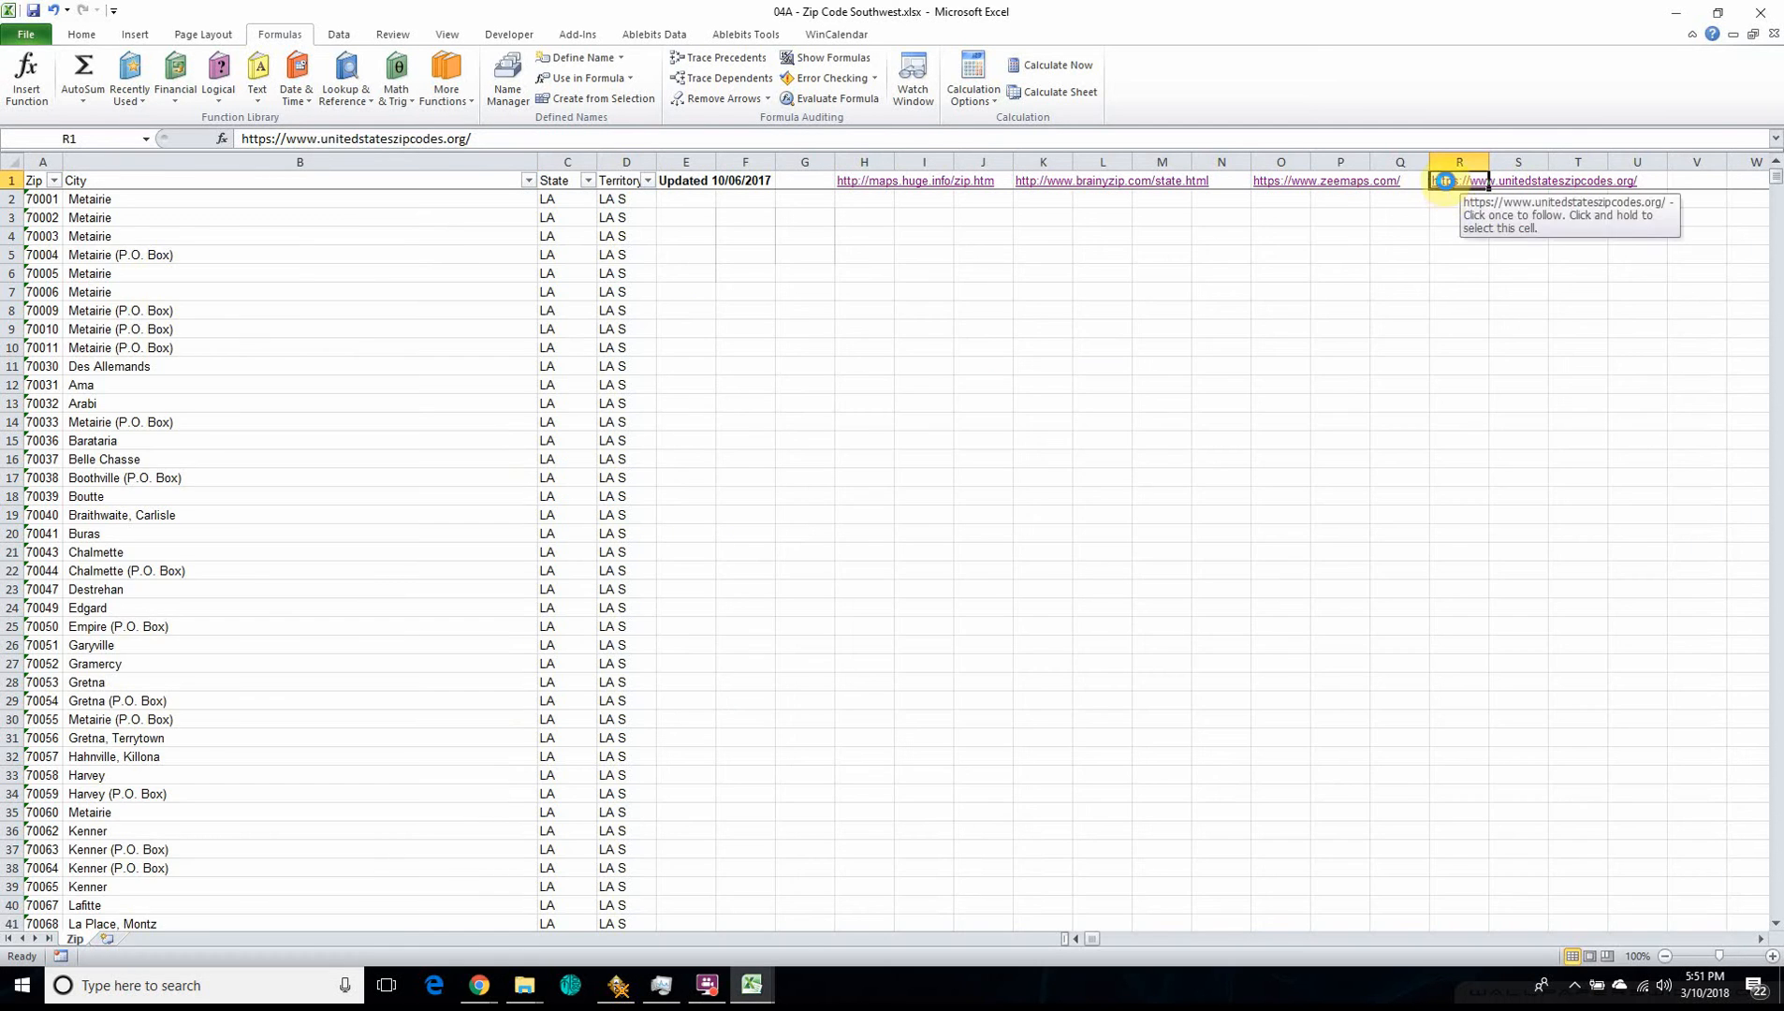
click(1449, 185)
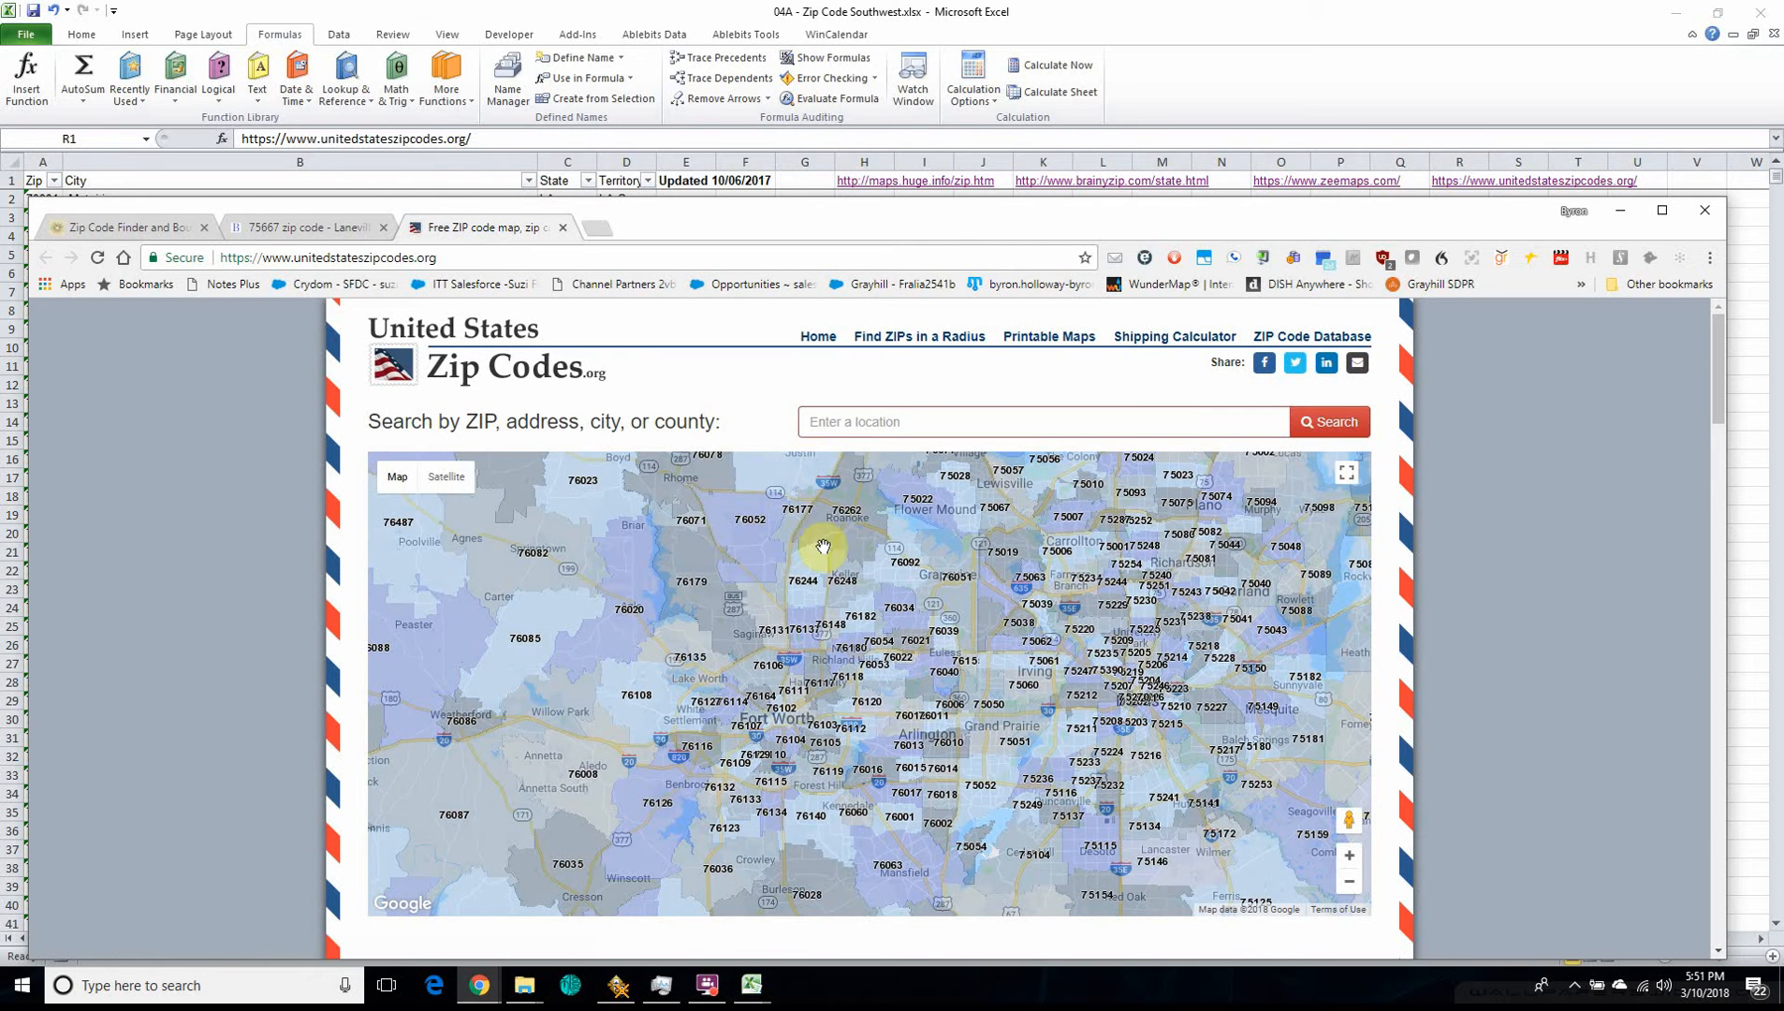
scroll(966, 629, down, 1)
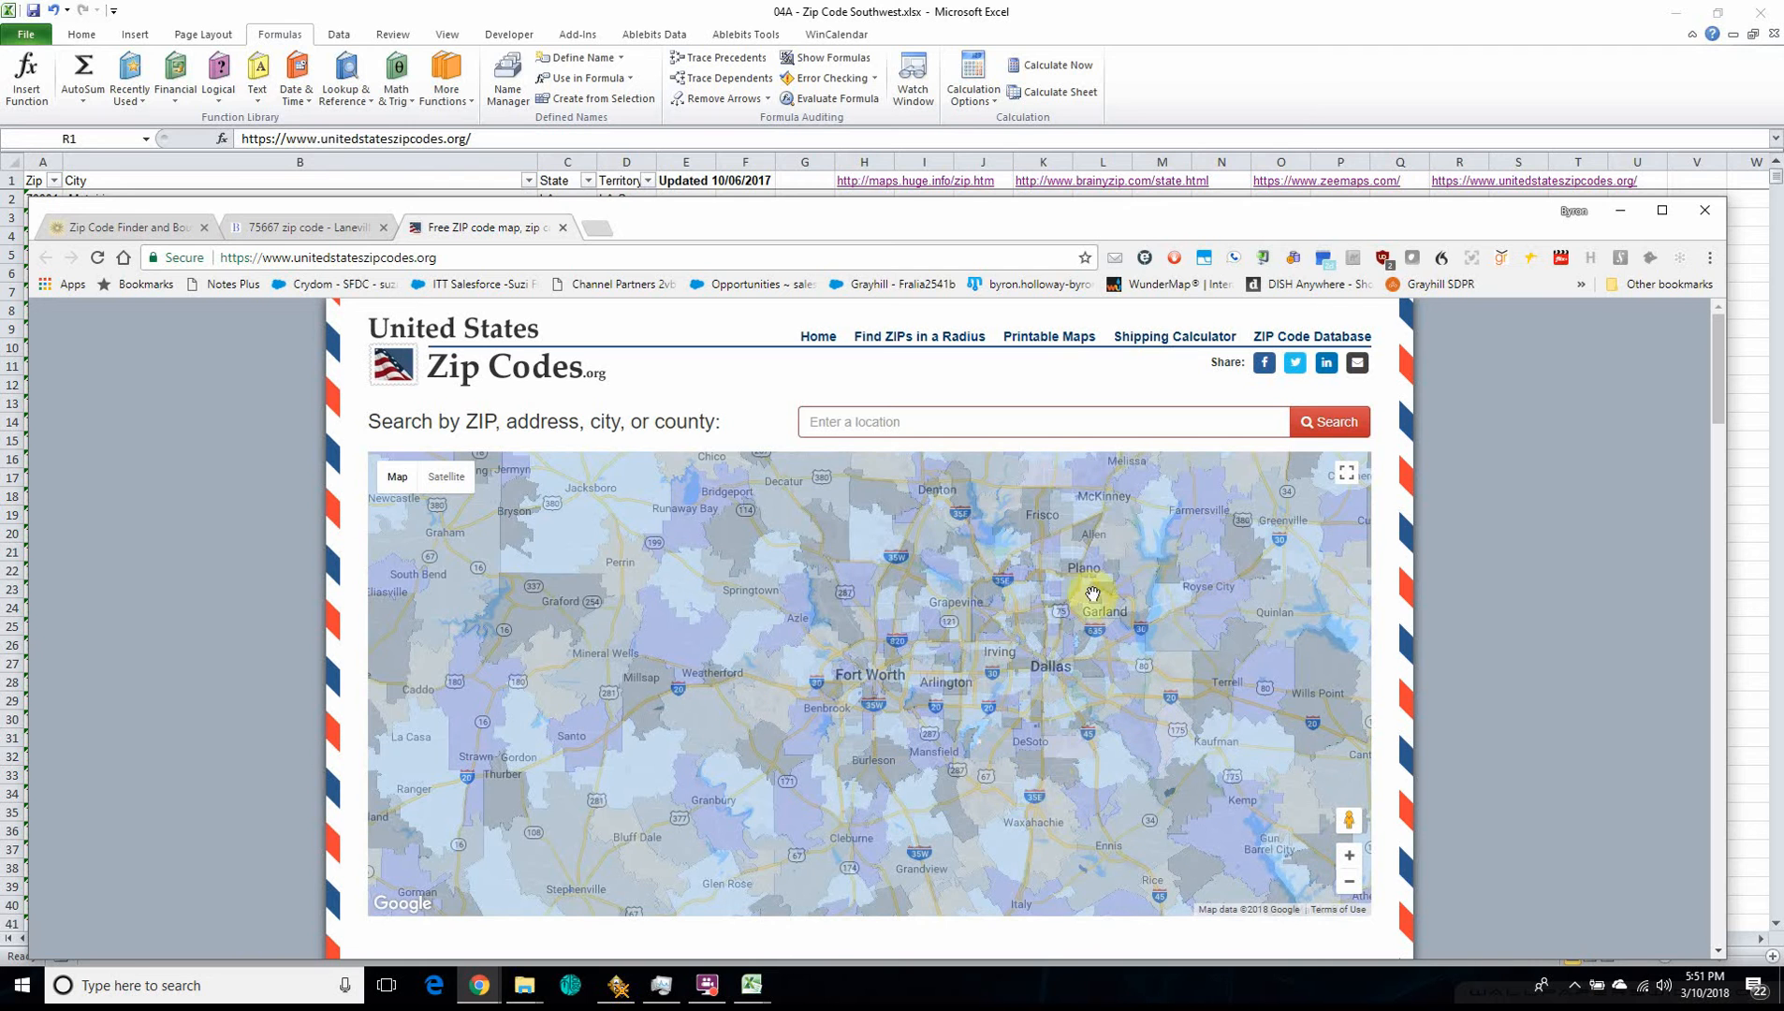
scroll(1095, 646, down, 3)
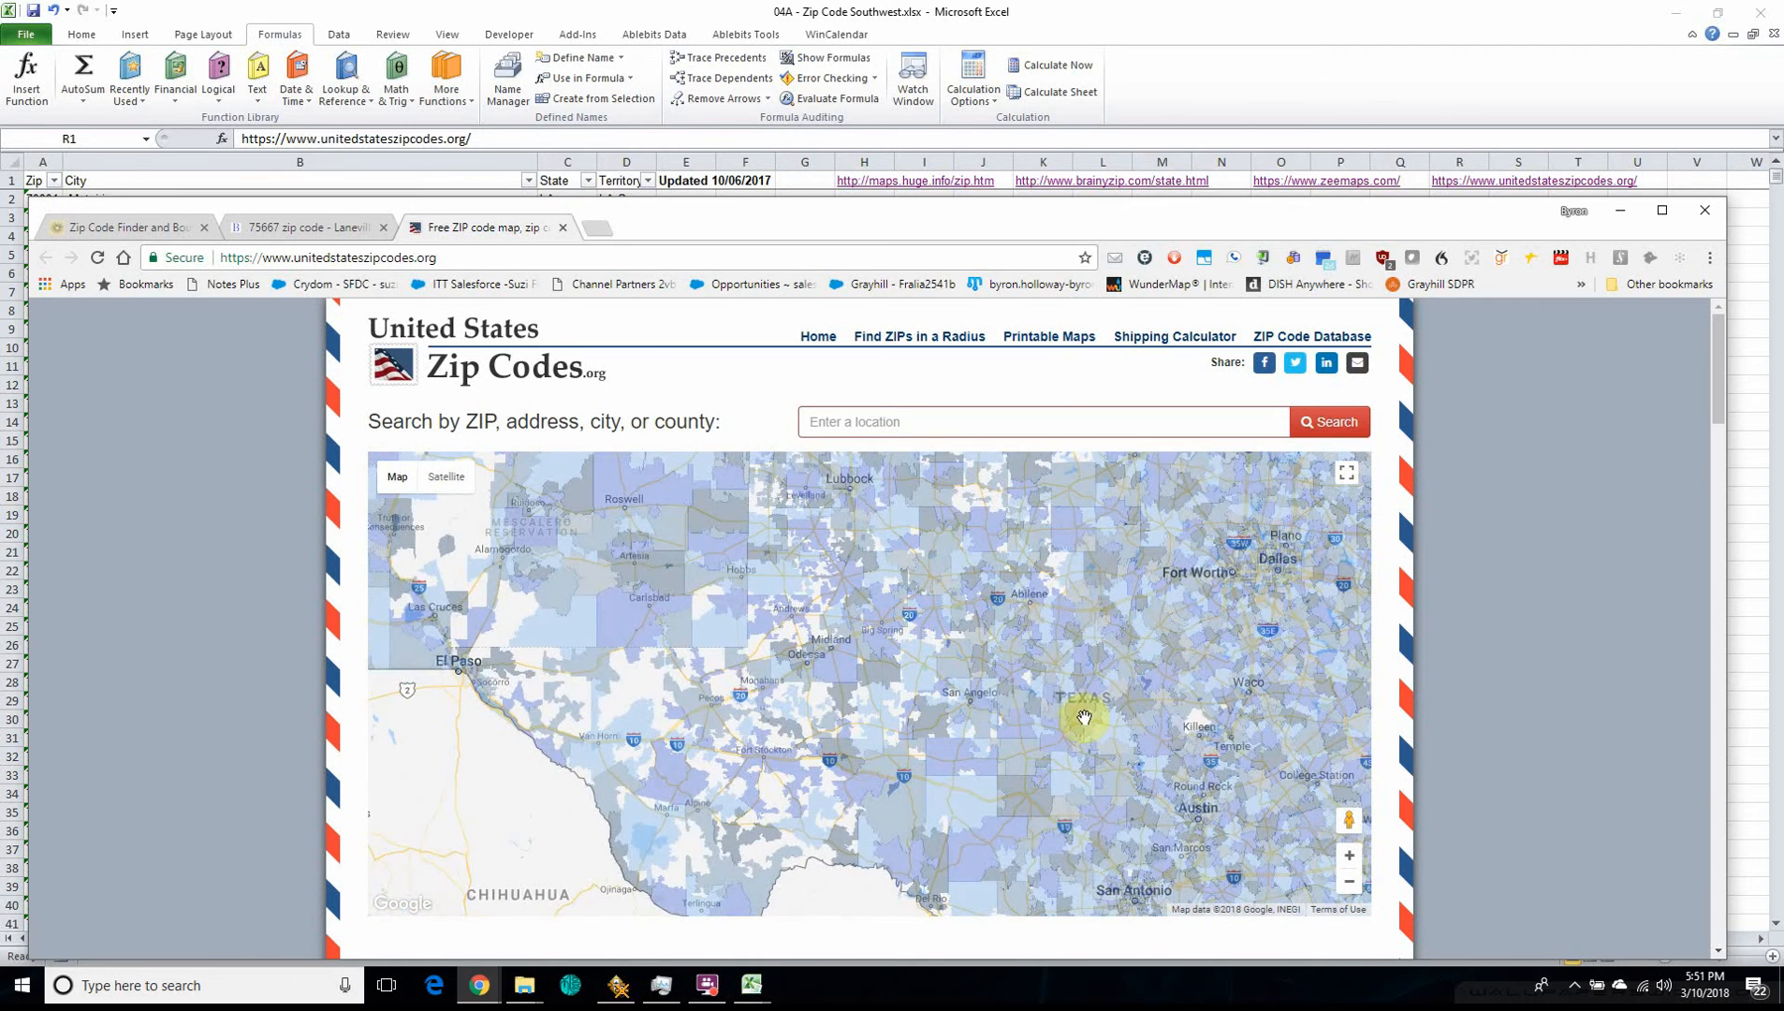
scroll(1004, 726, up, 2)
scroll(1005, 727, down, 1)
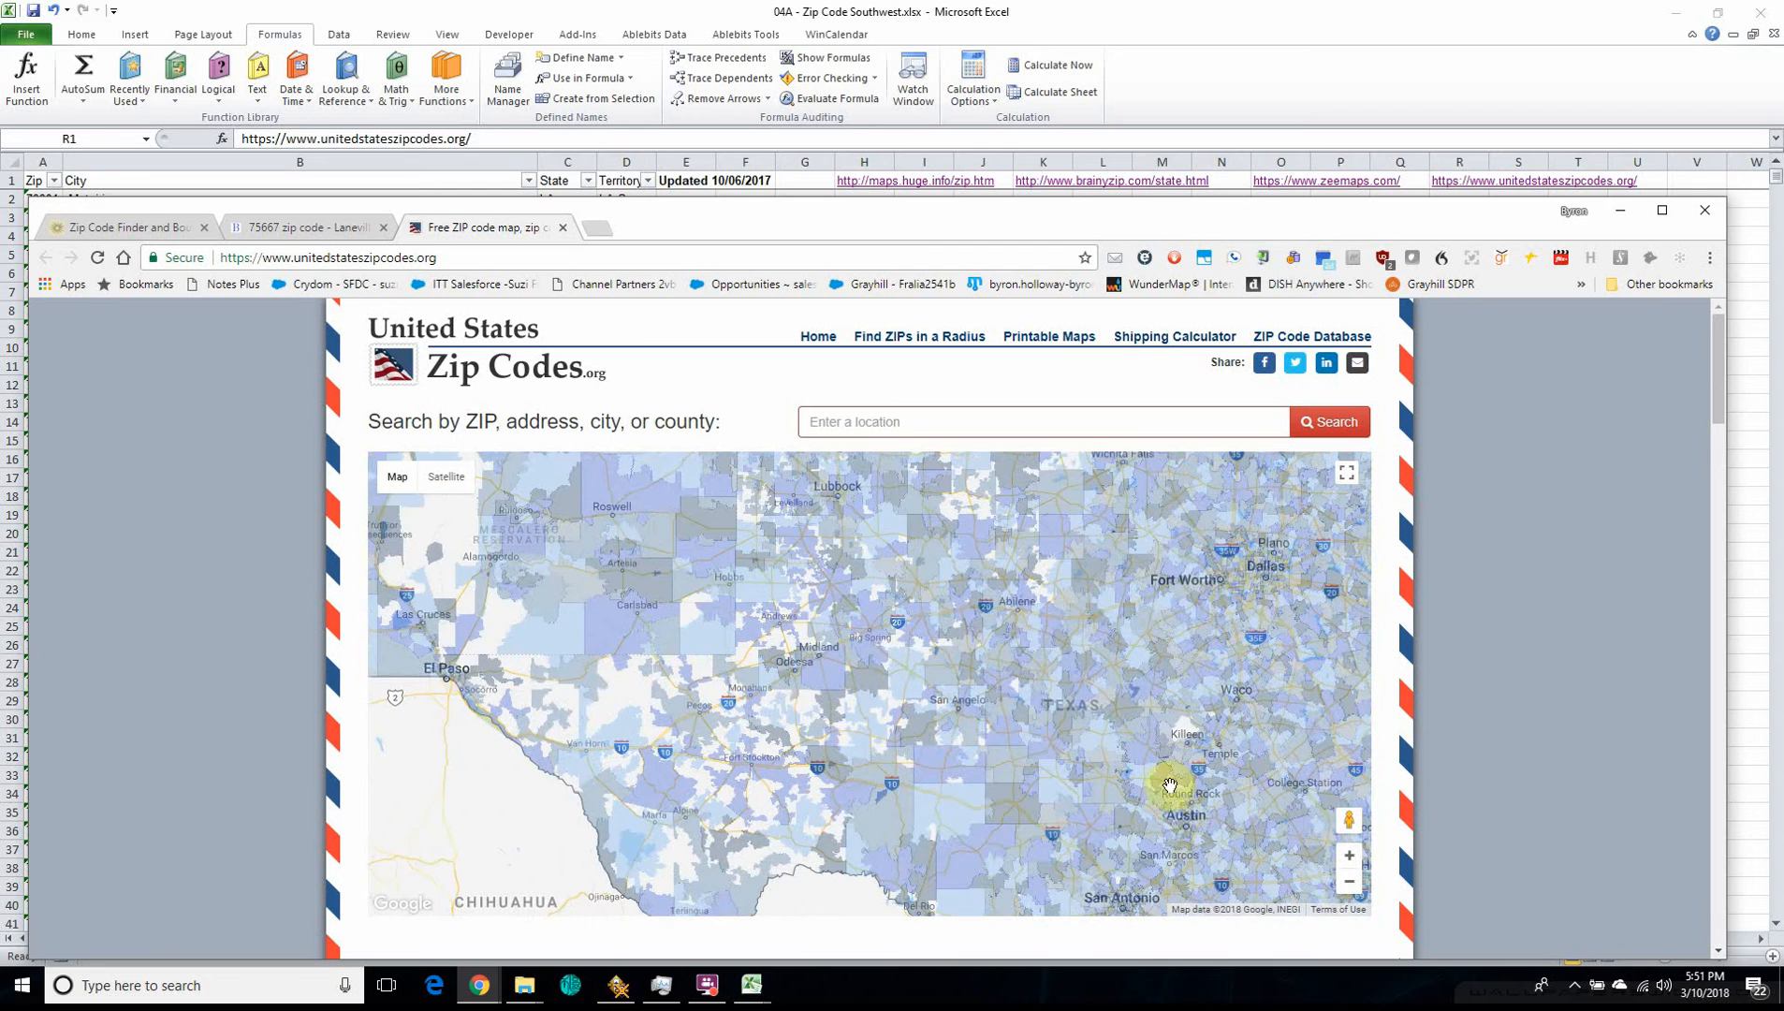
drag(1154, 885, 812, 705)
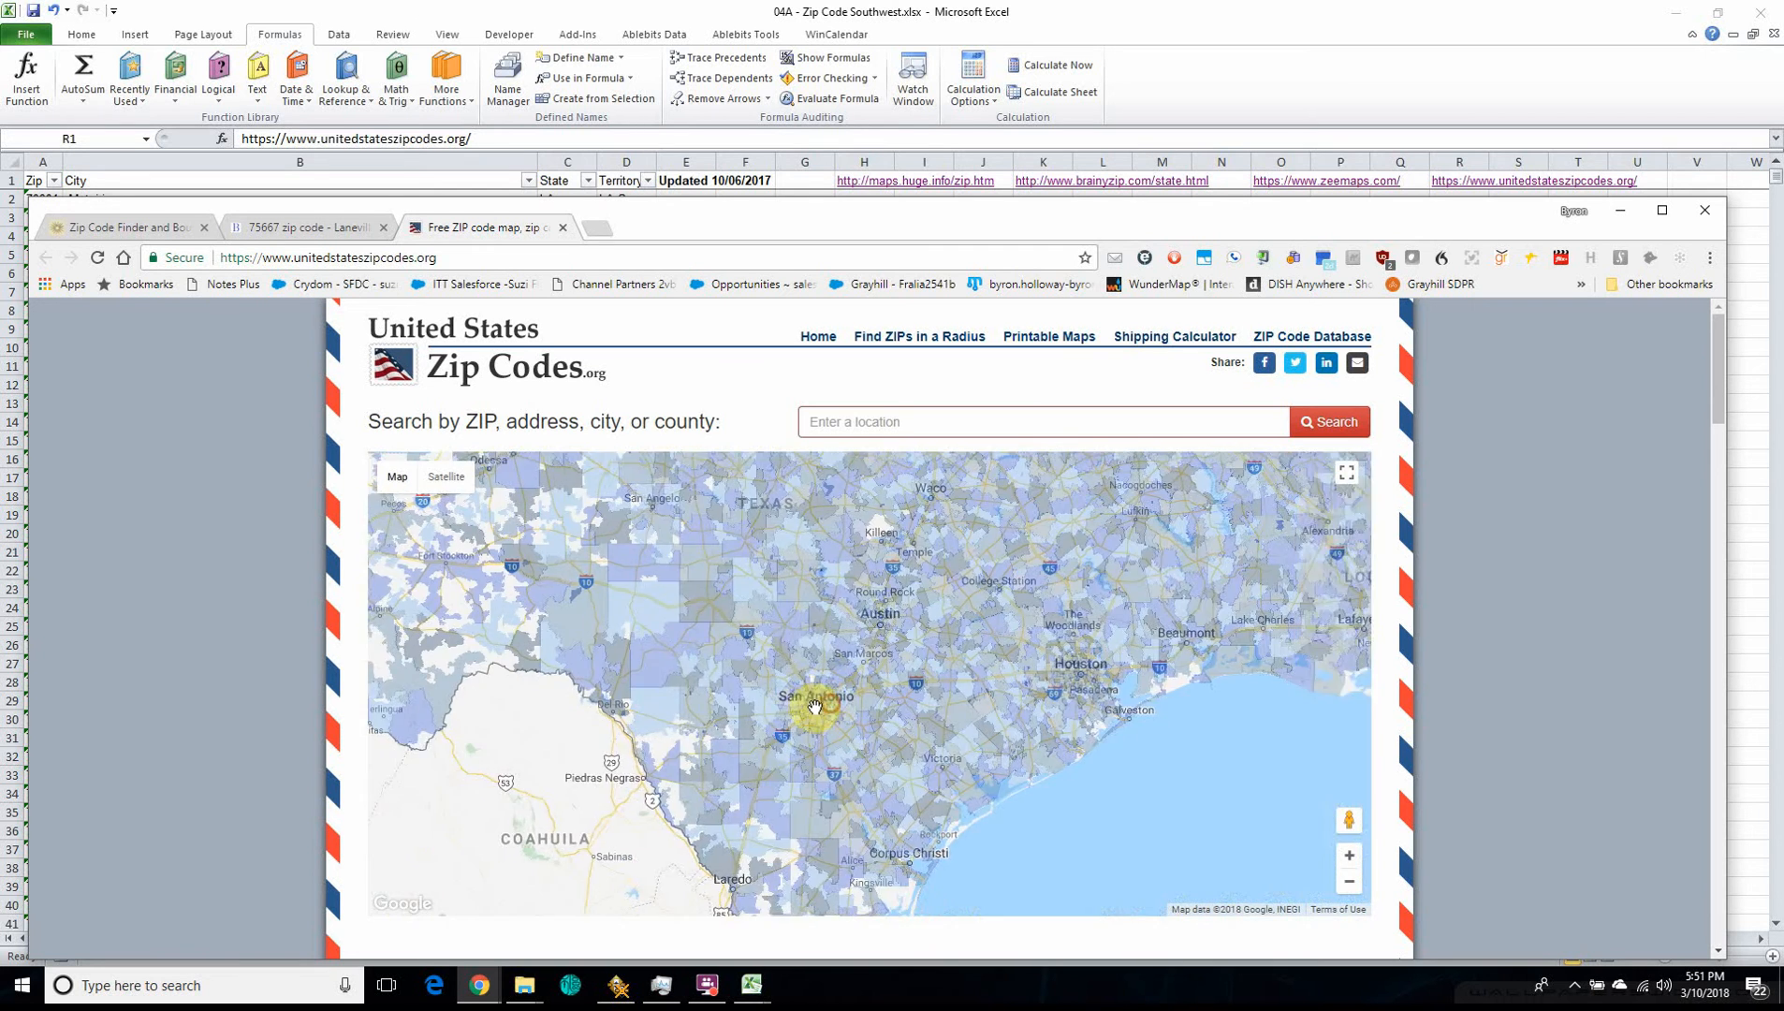
scroll(812, 712, up, 4)
scroll(821, 723, up, 3)
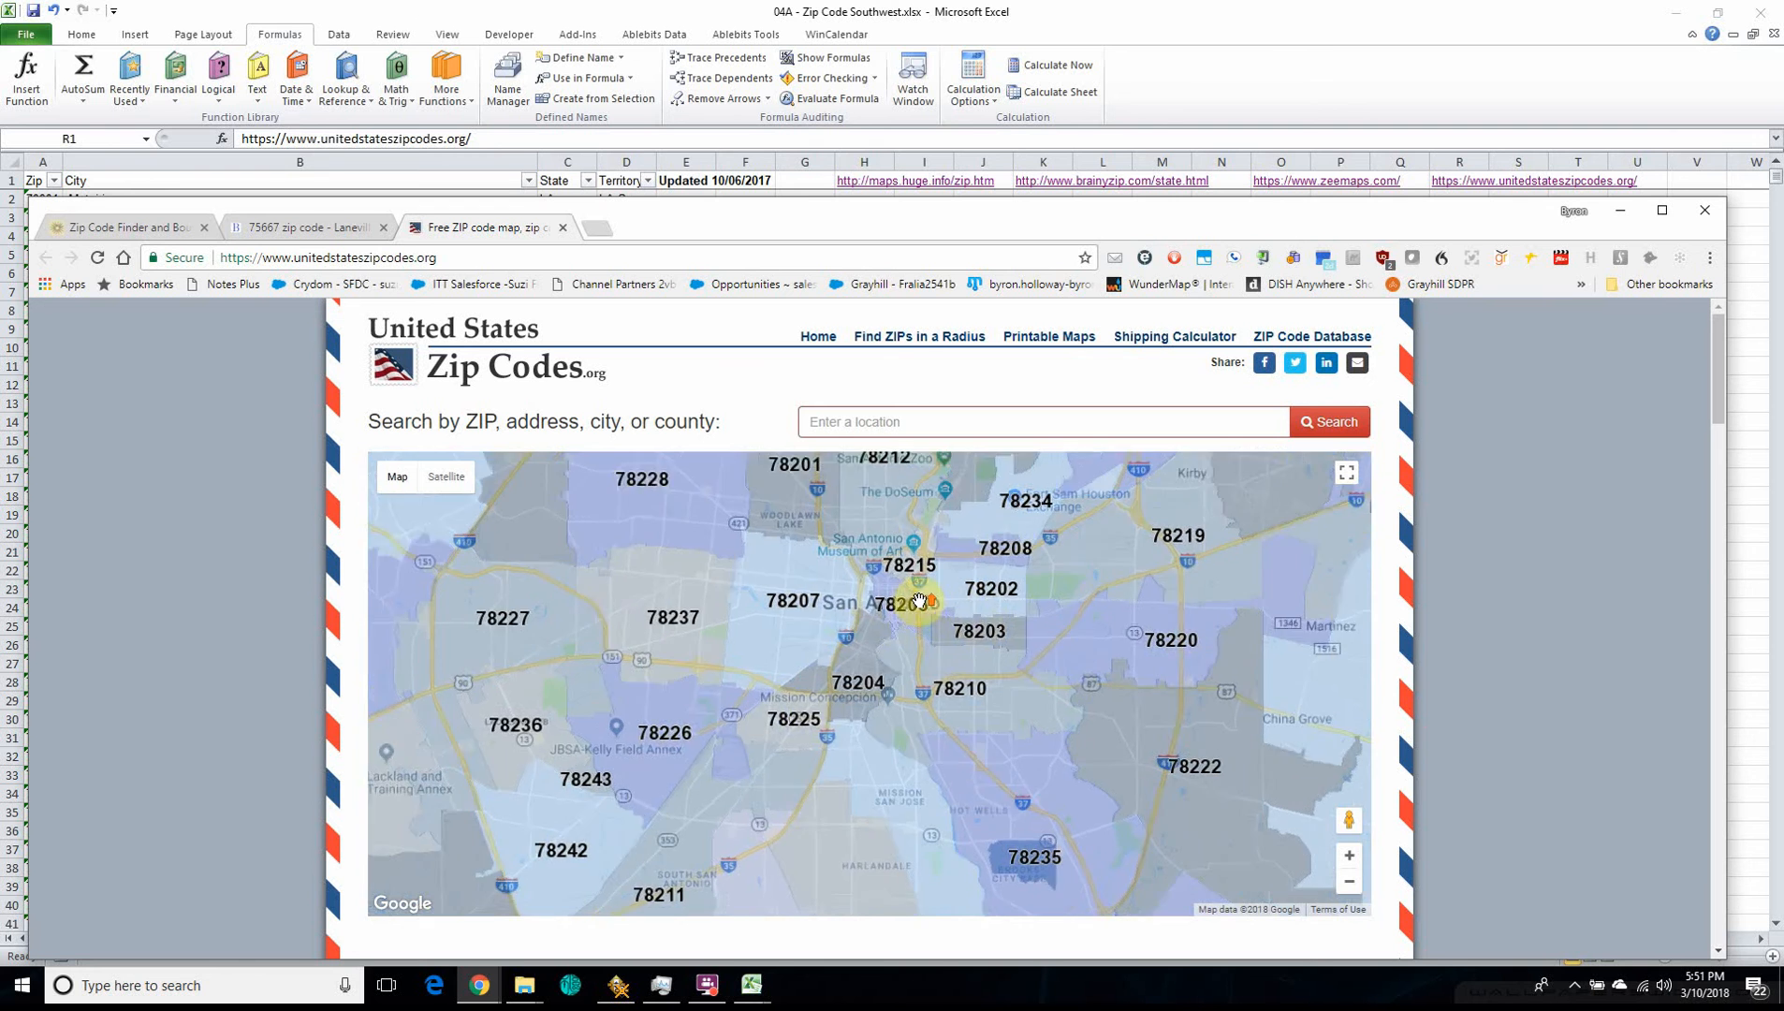
scroll(920, 609, up, 2)
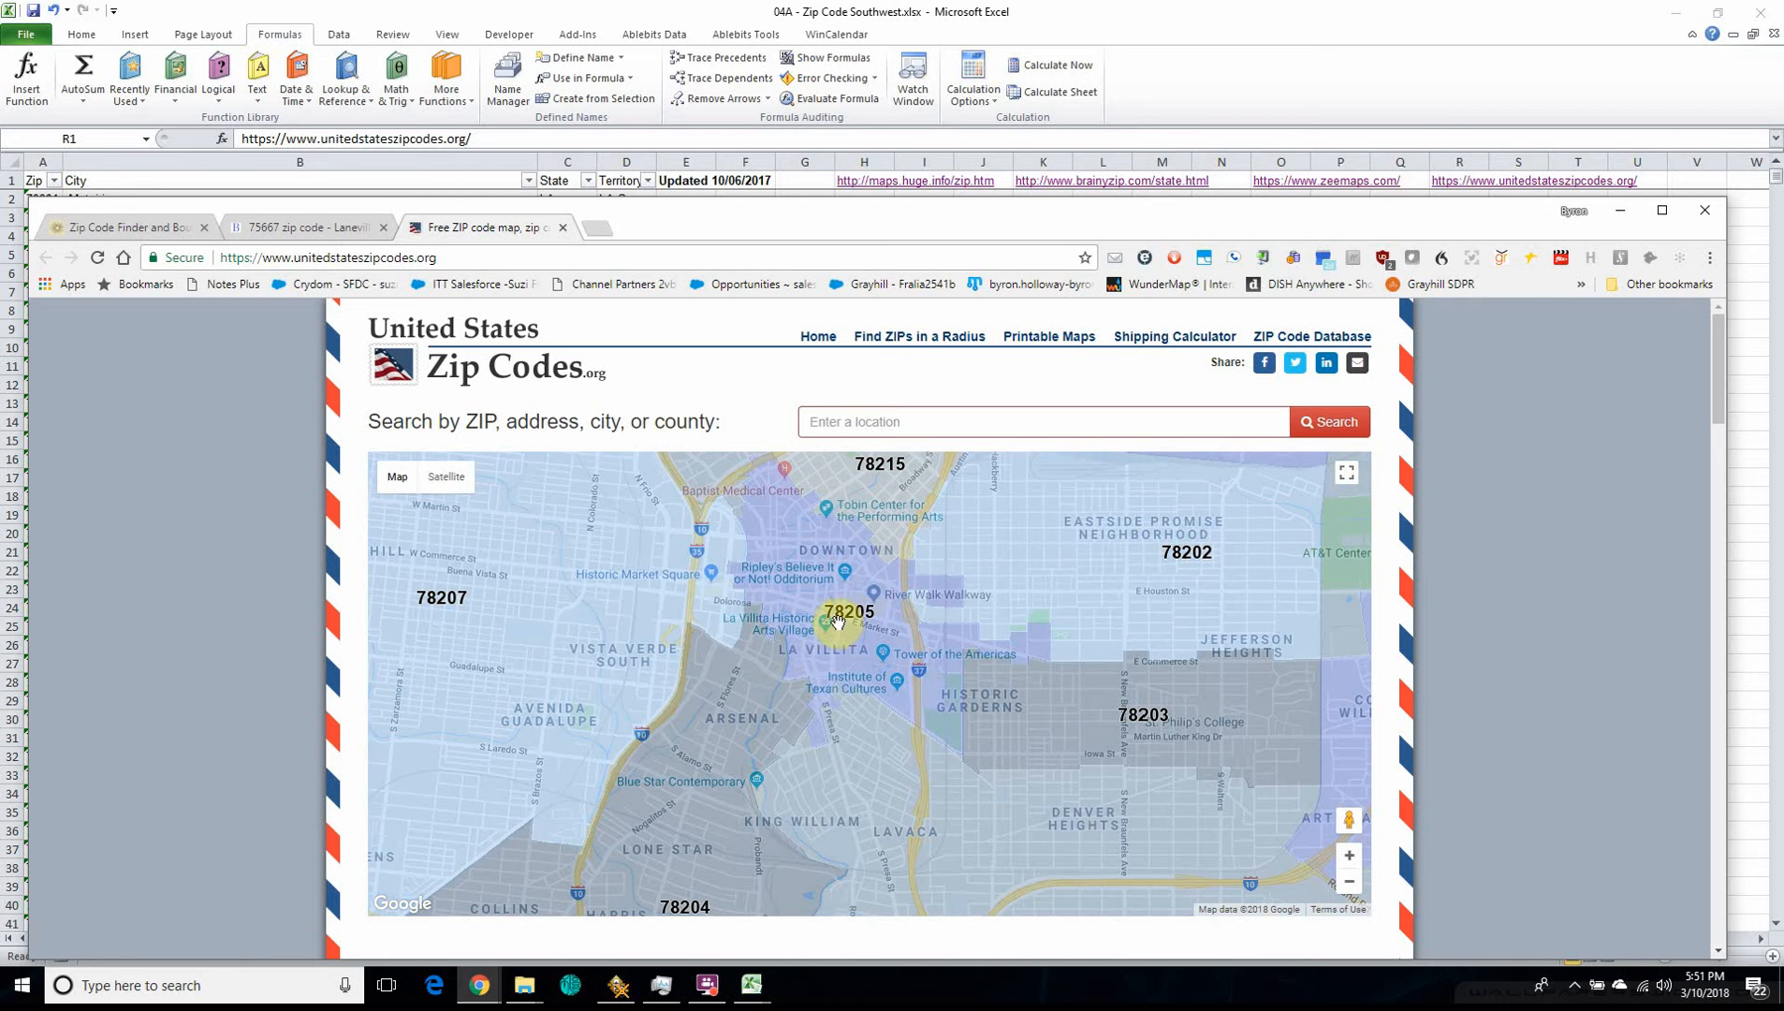
- Search the United States Zip Codes site for zip code 78205 and view its boundary and details
click(852, 426)
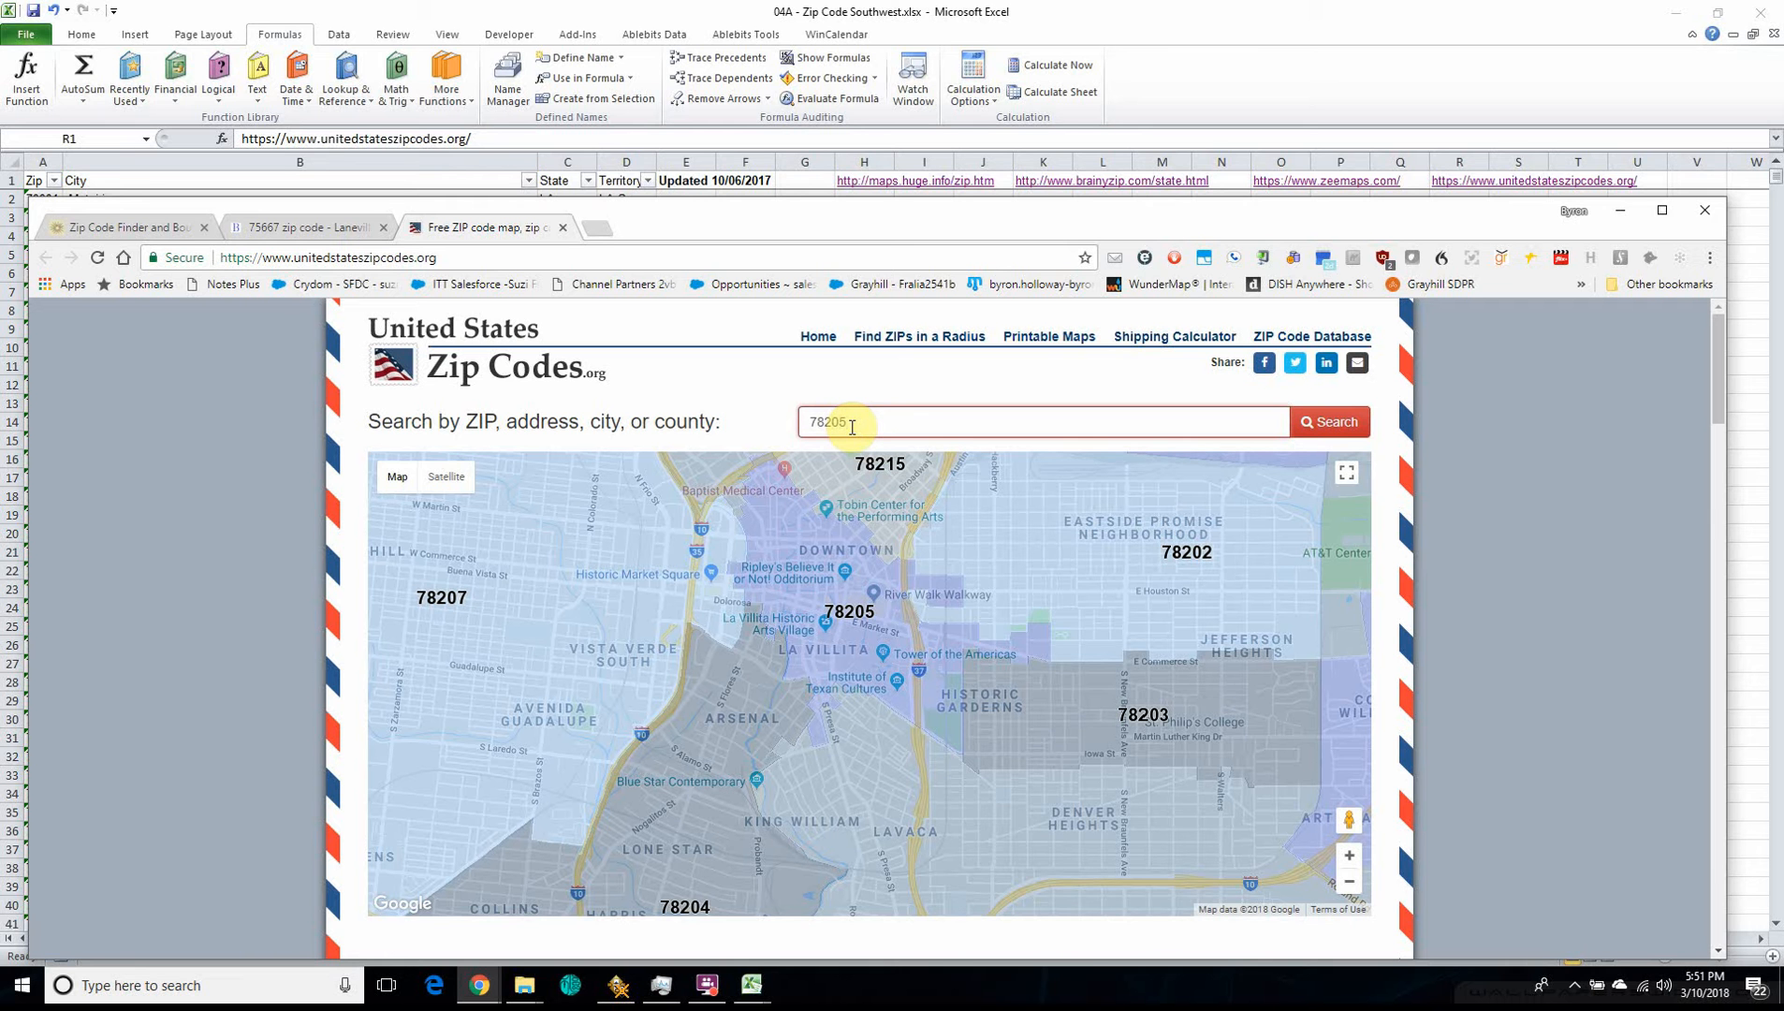
text(78205)
click(1308, 424)
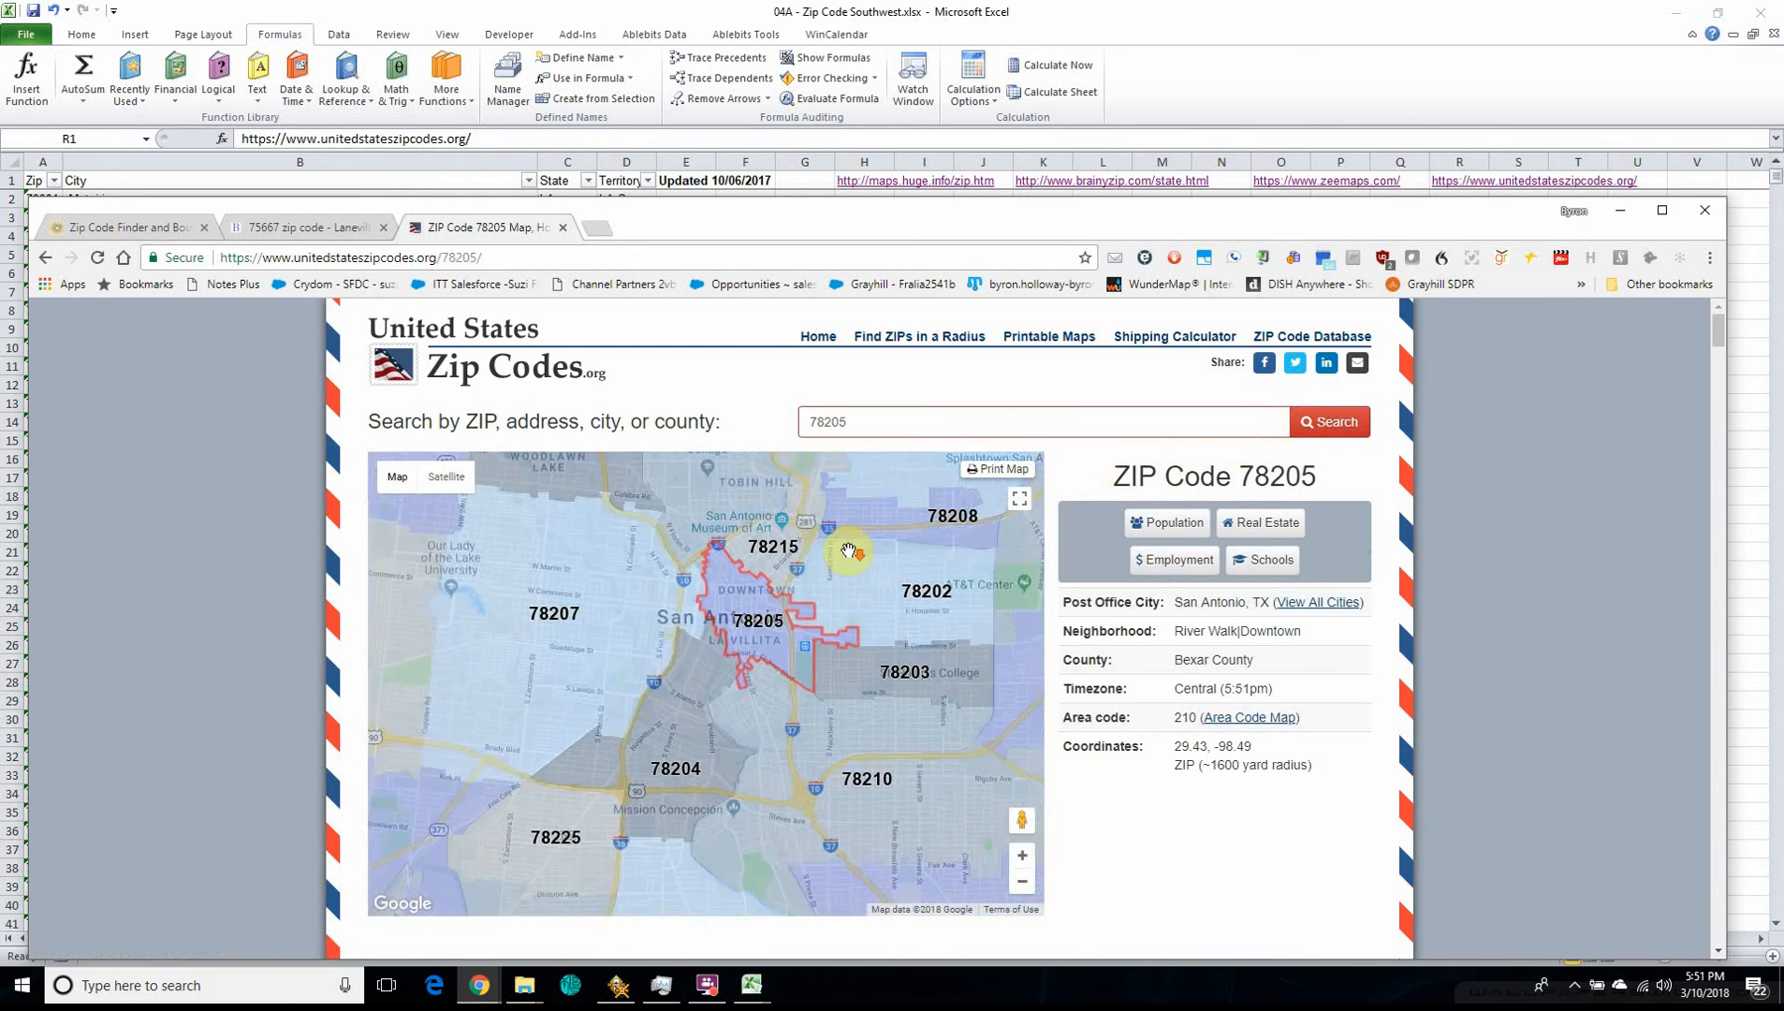
scroll(358, 625, down, 1)
scroll(359, 625, up, 1)
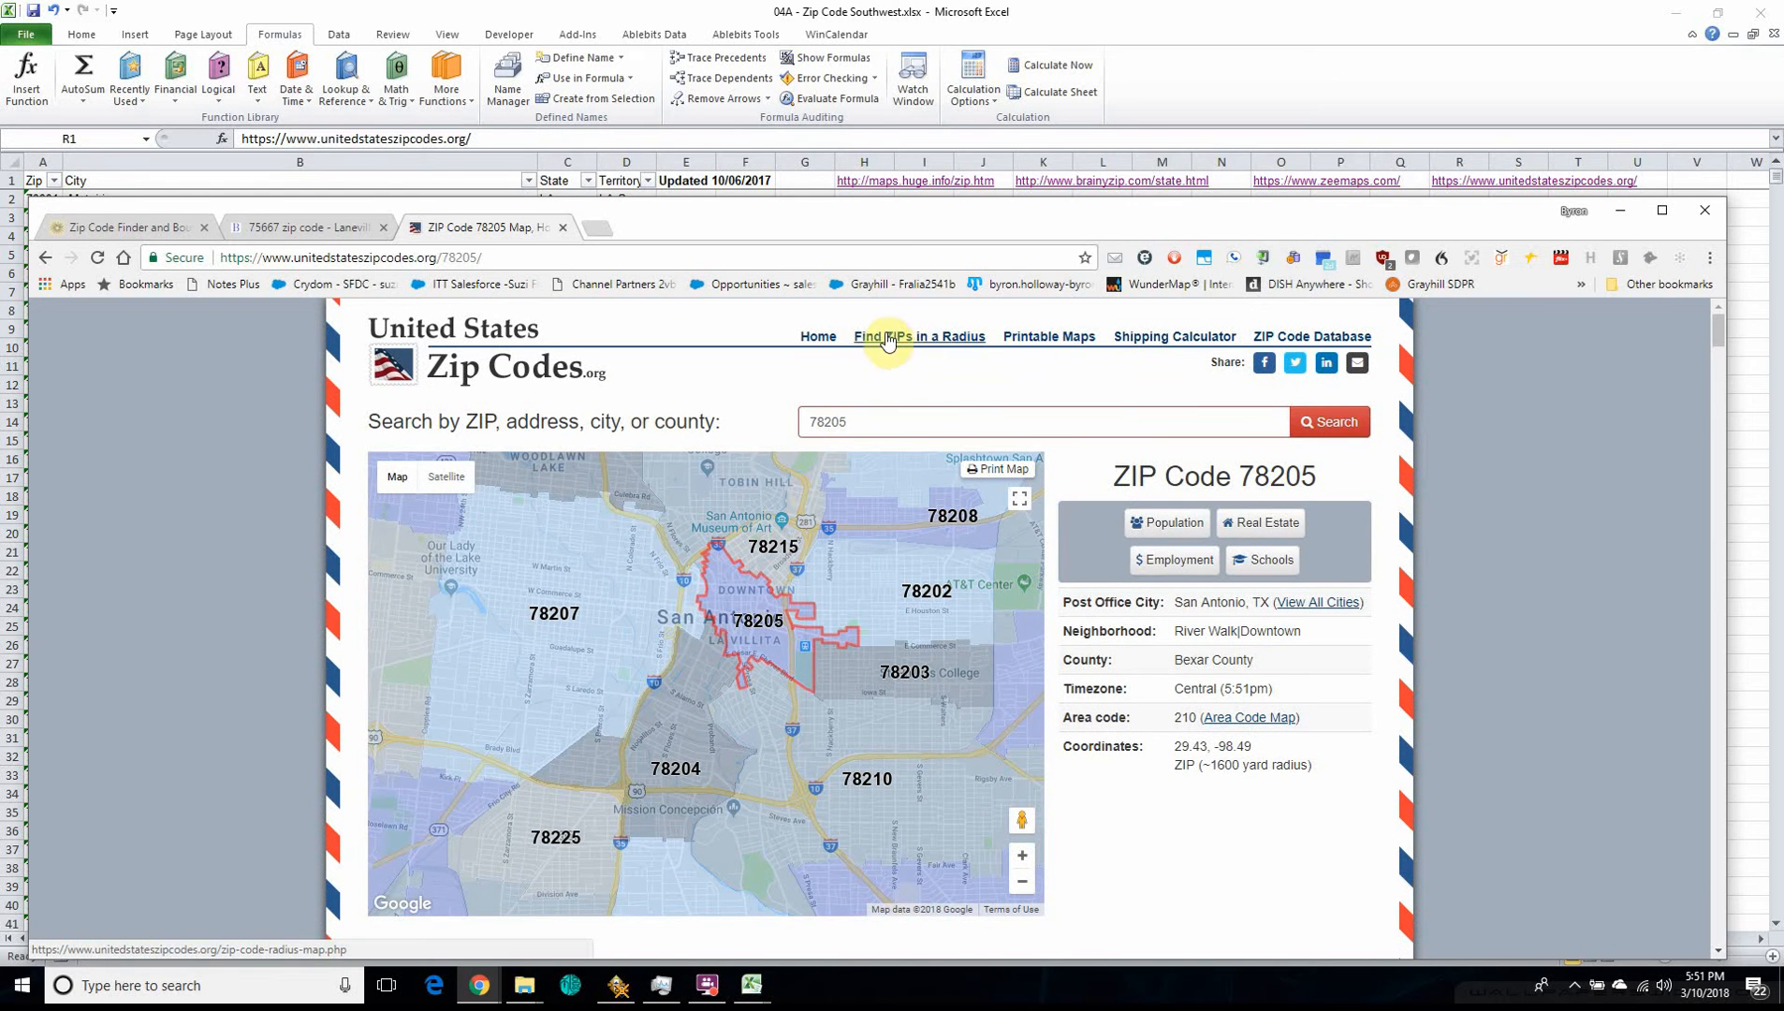
- Find all ZIPs within 25 miles of 78205 with the ZIP Code Radius Map and review the selected zip list
click(894, 339)
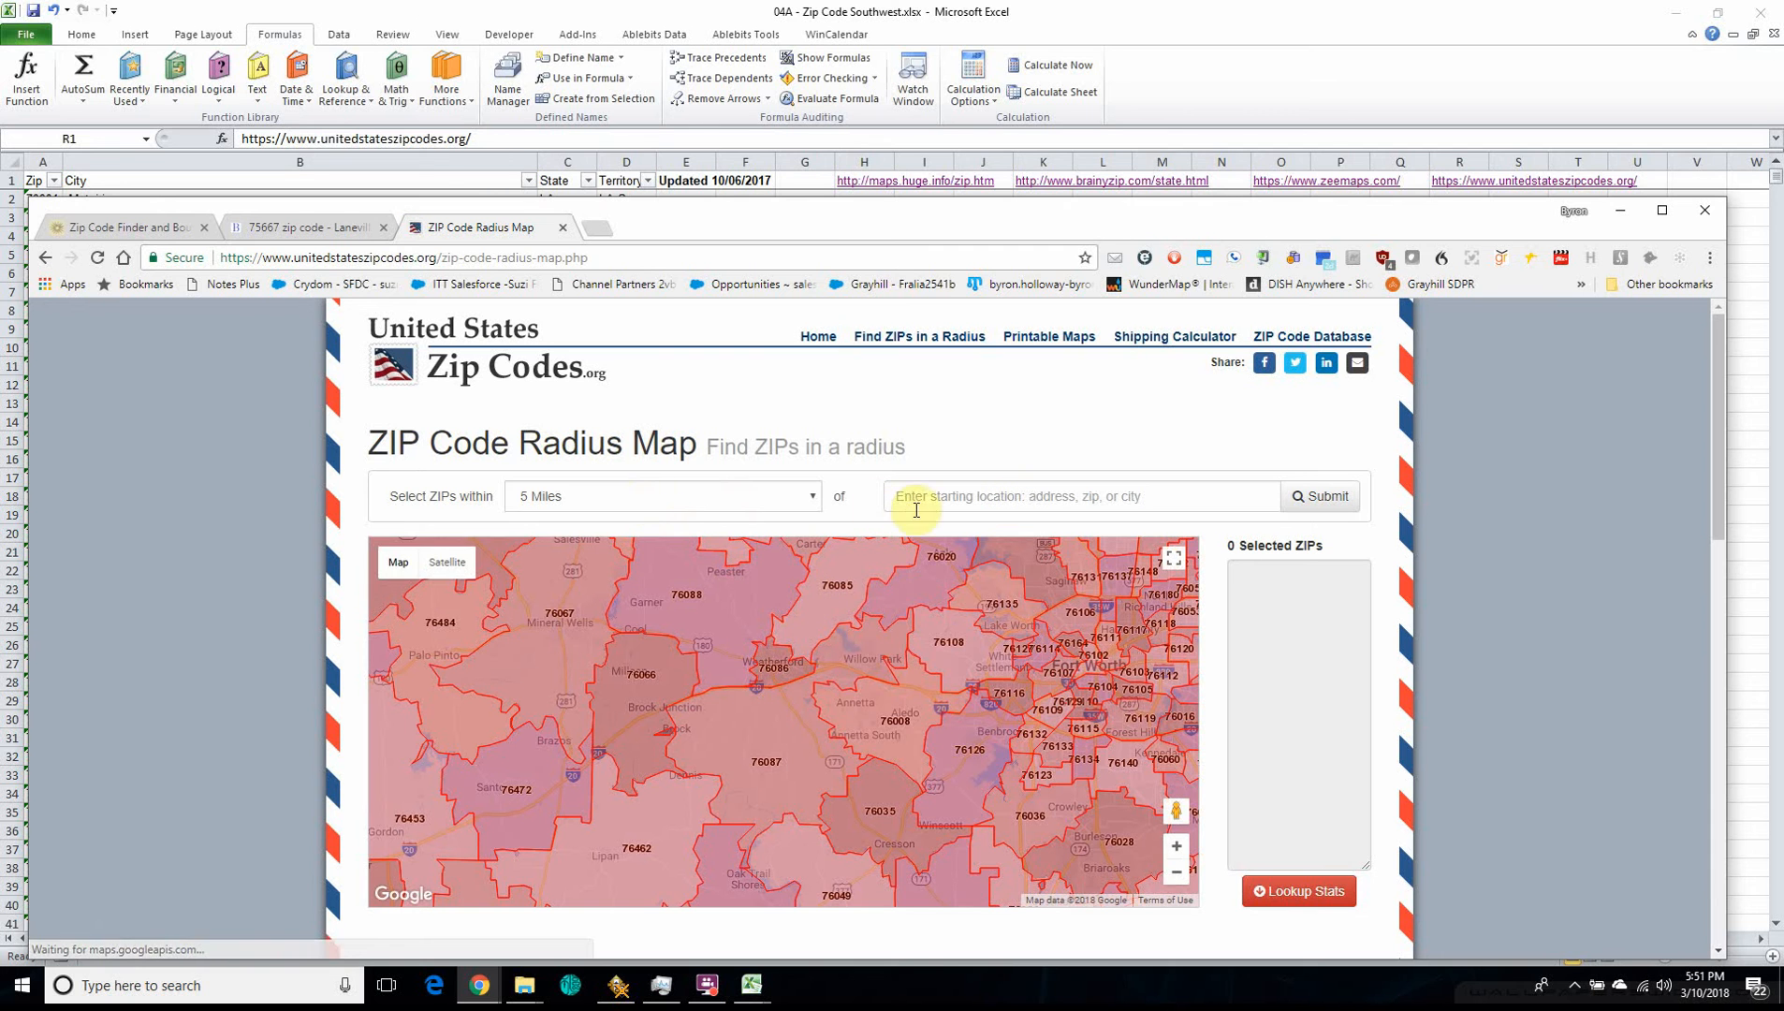
click(999, 504)
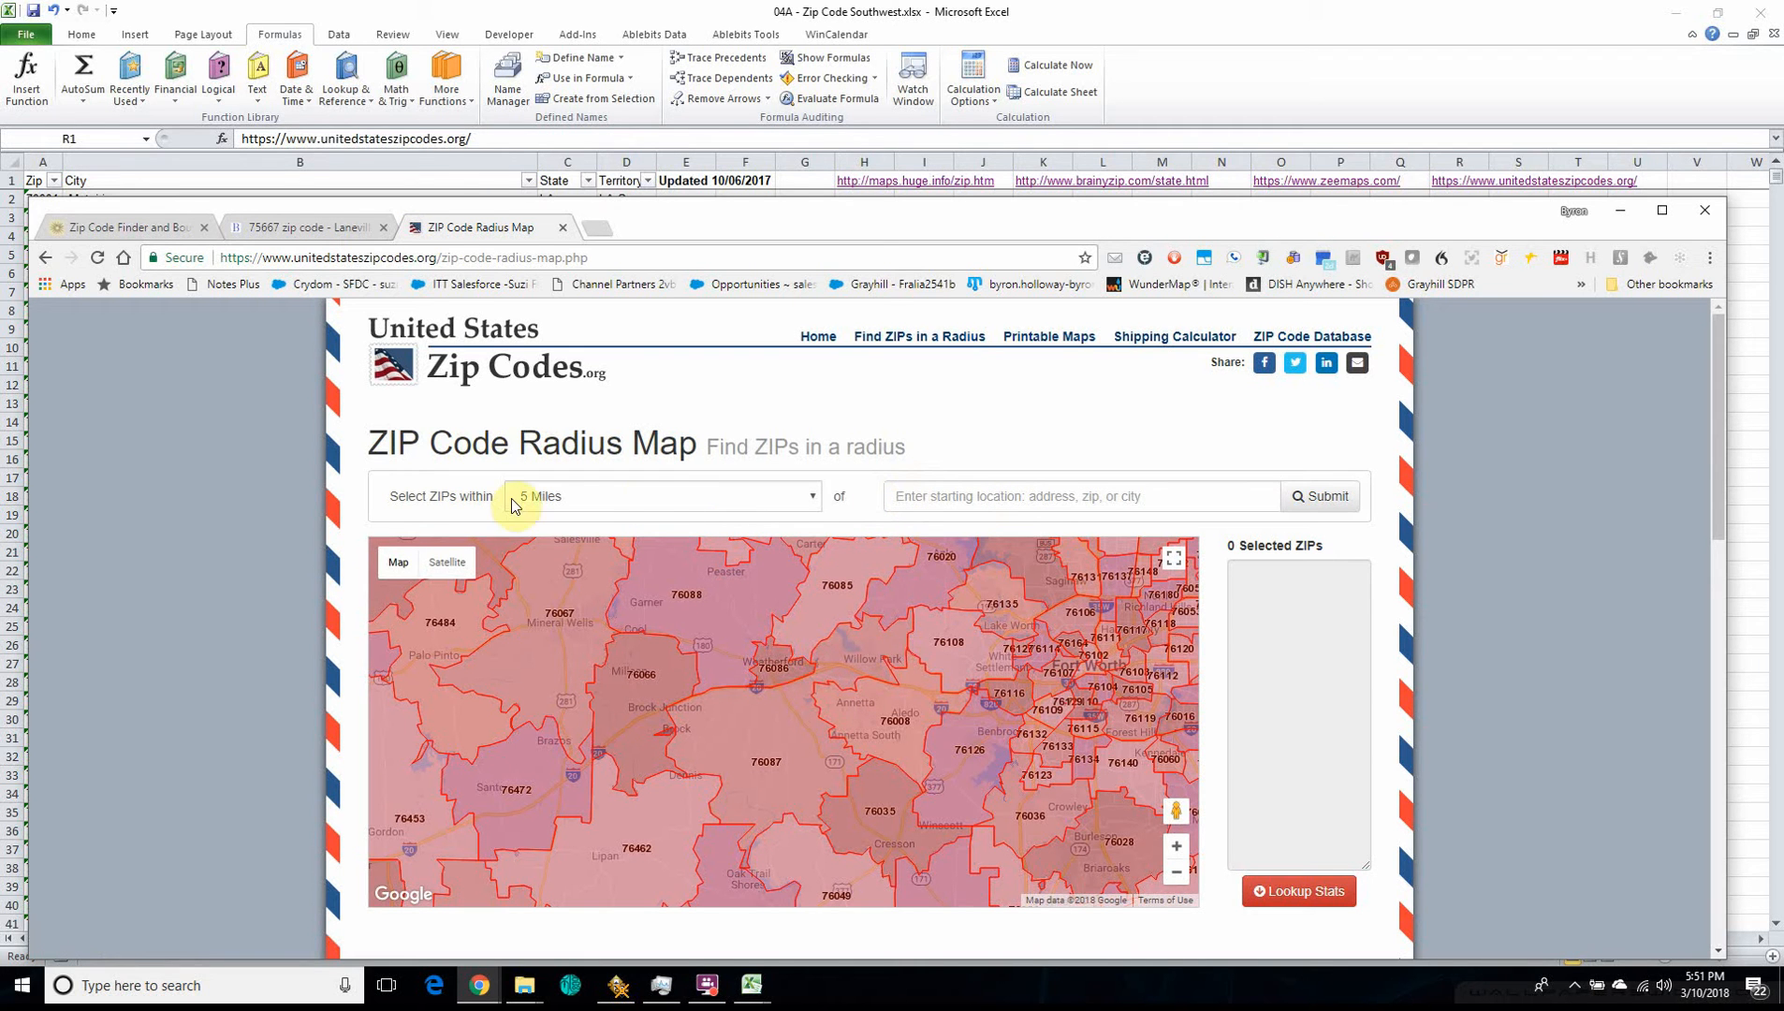
click(937, 492)
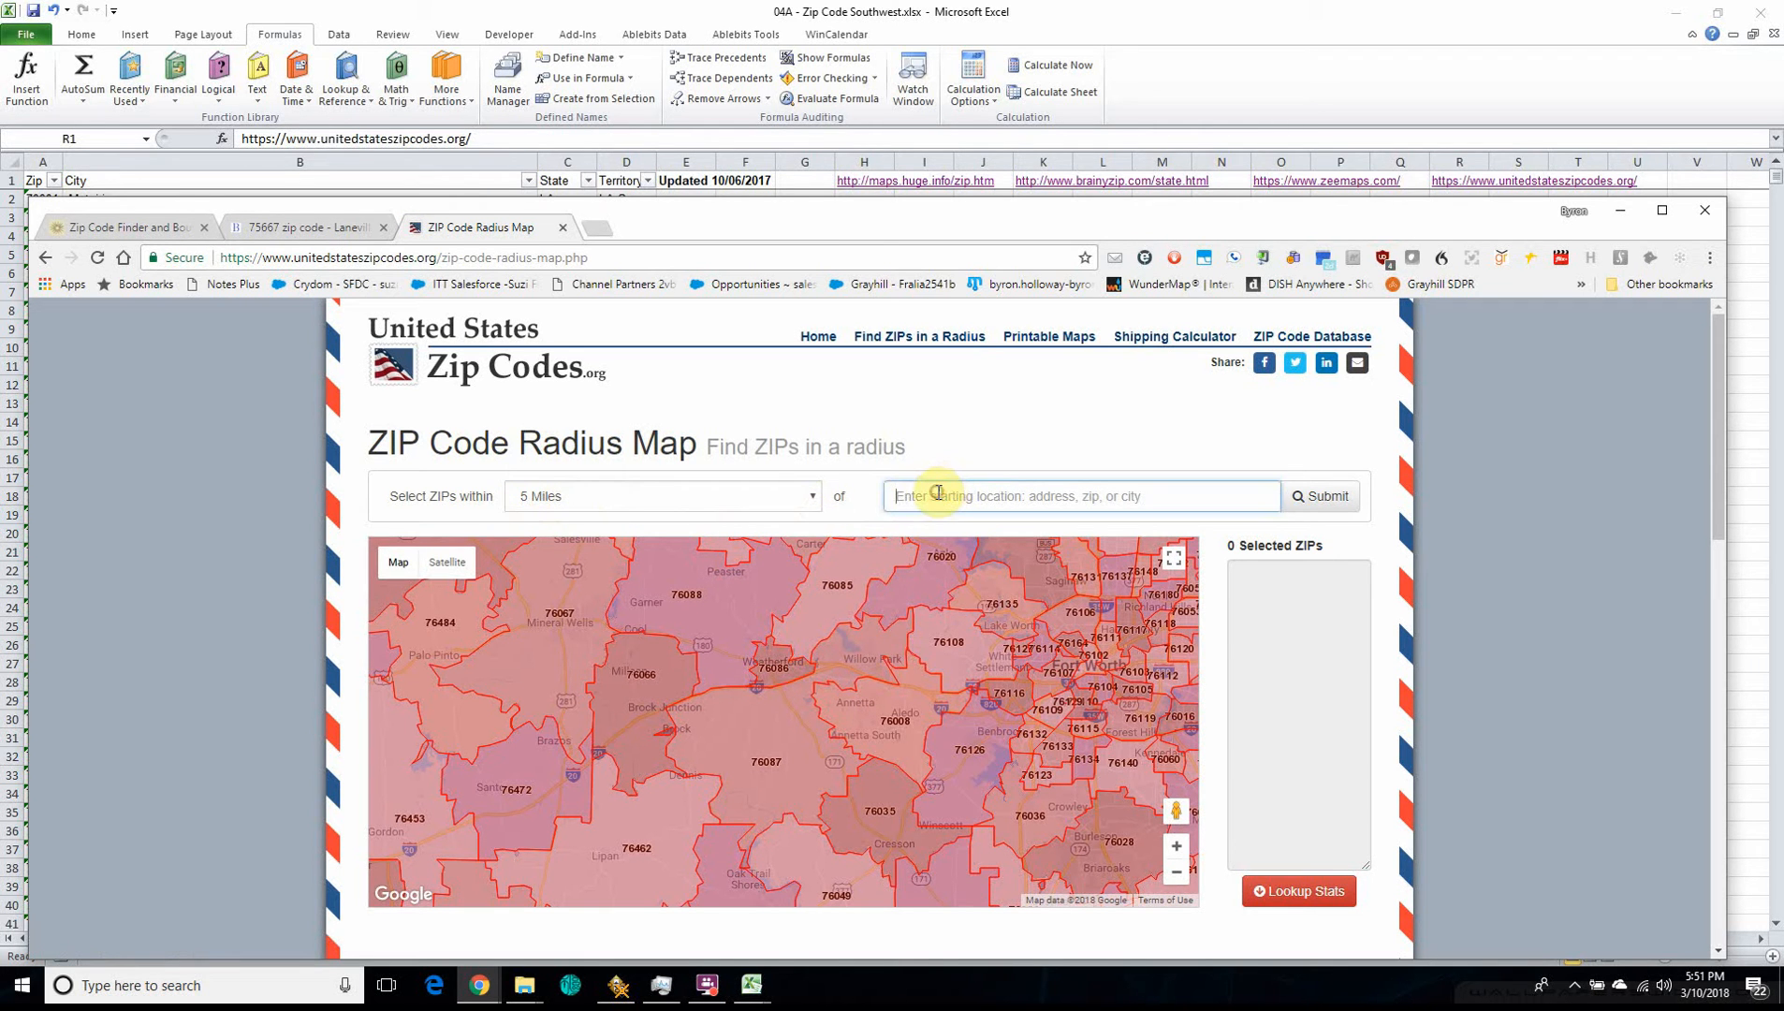
text(78)
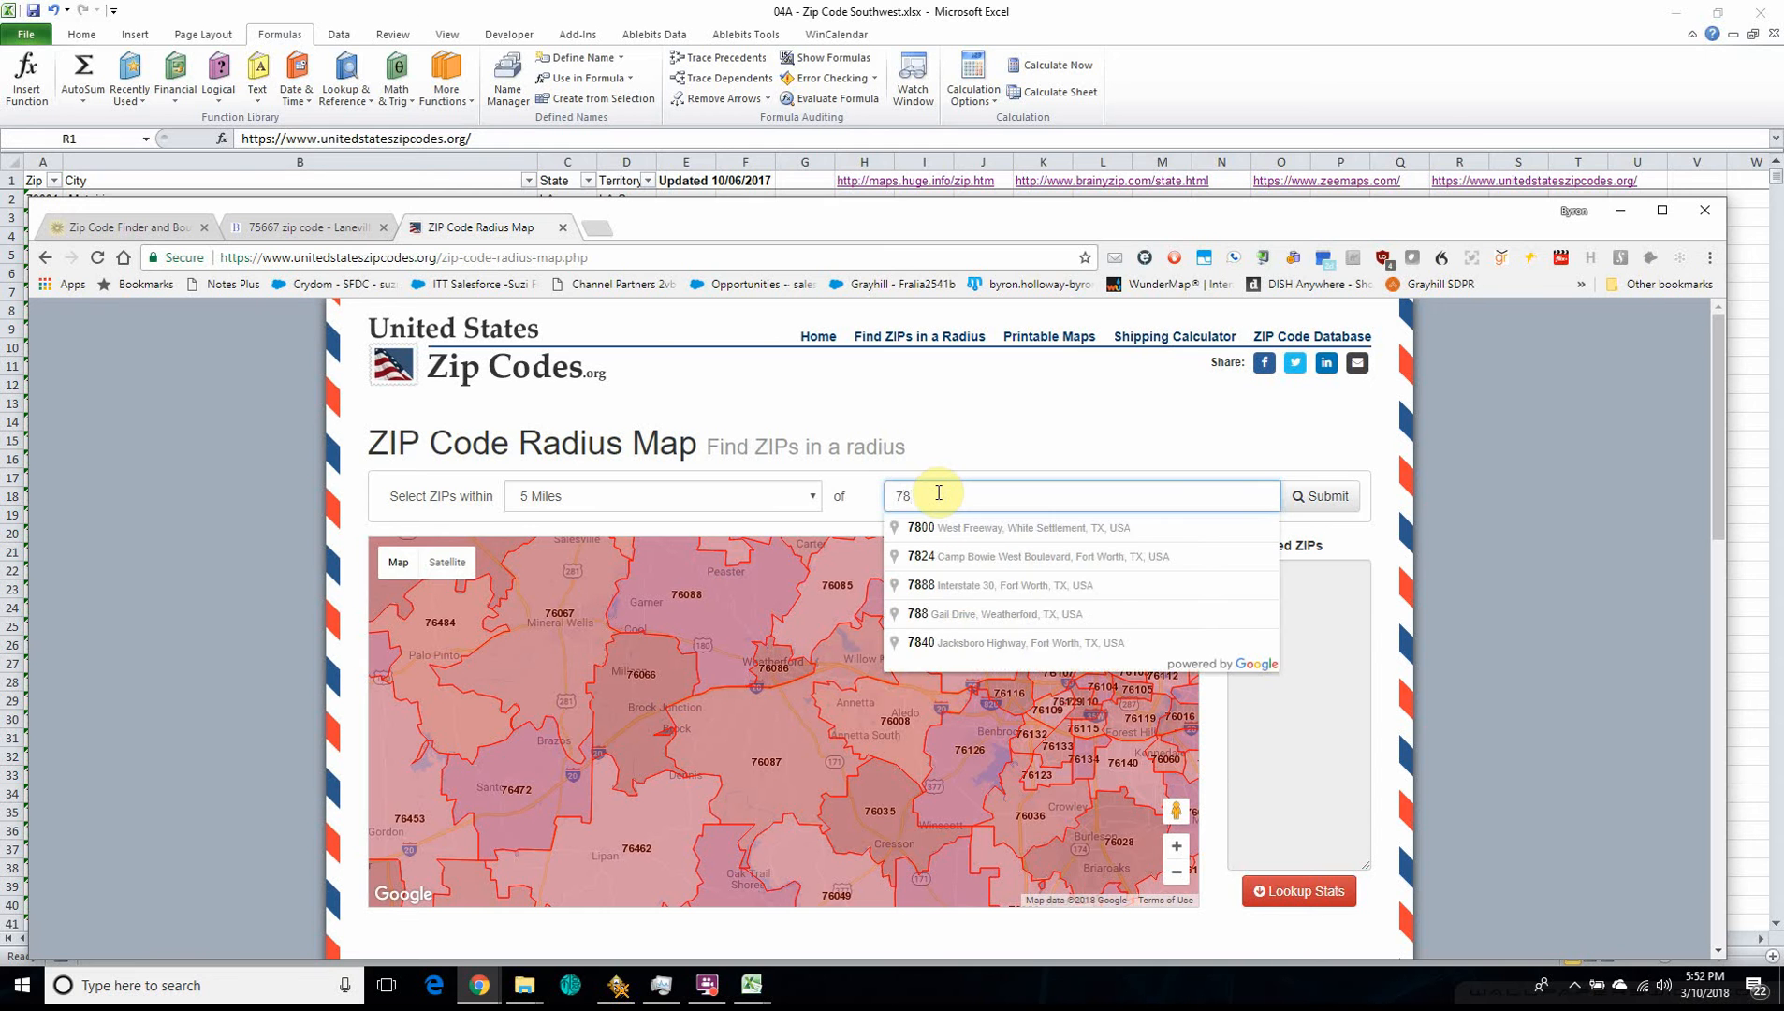
text(205)
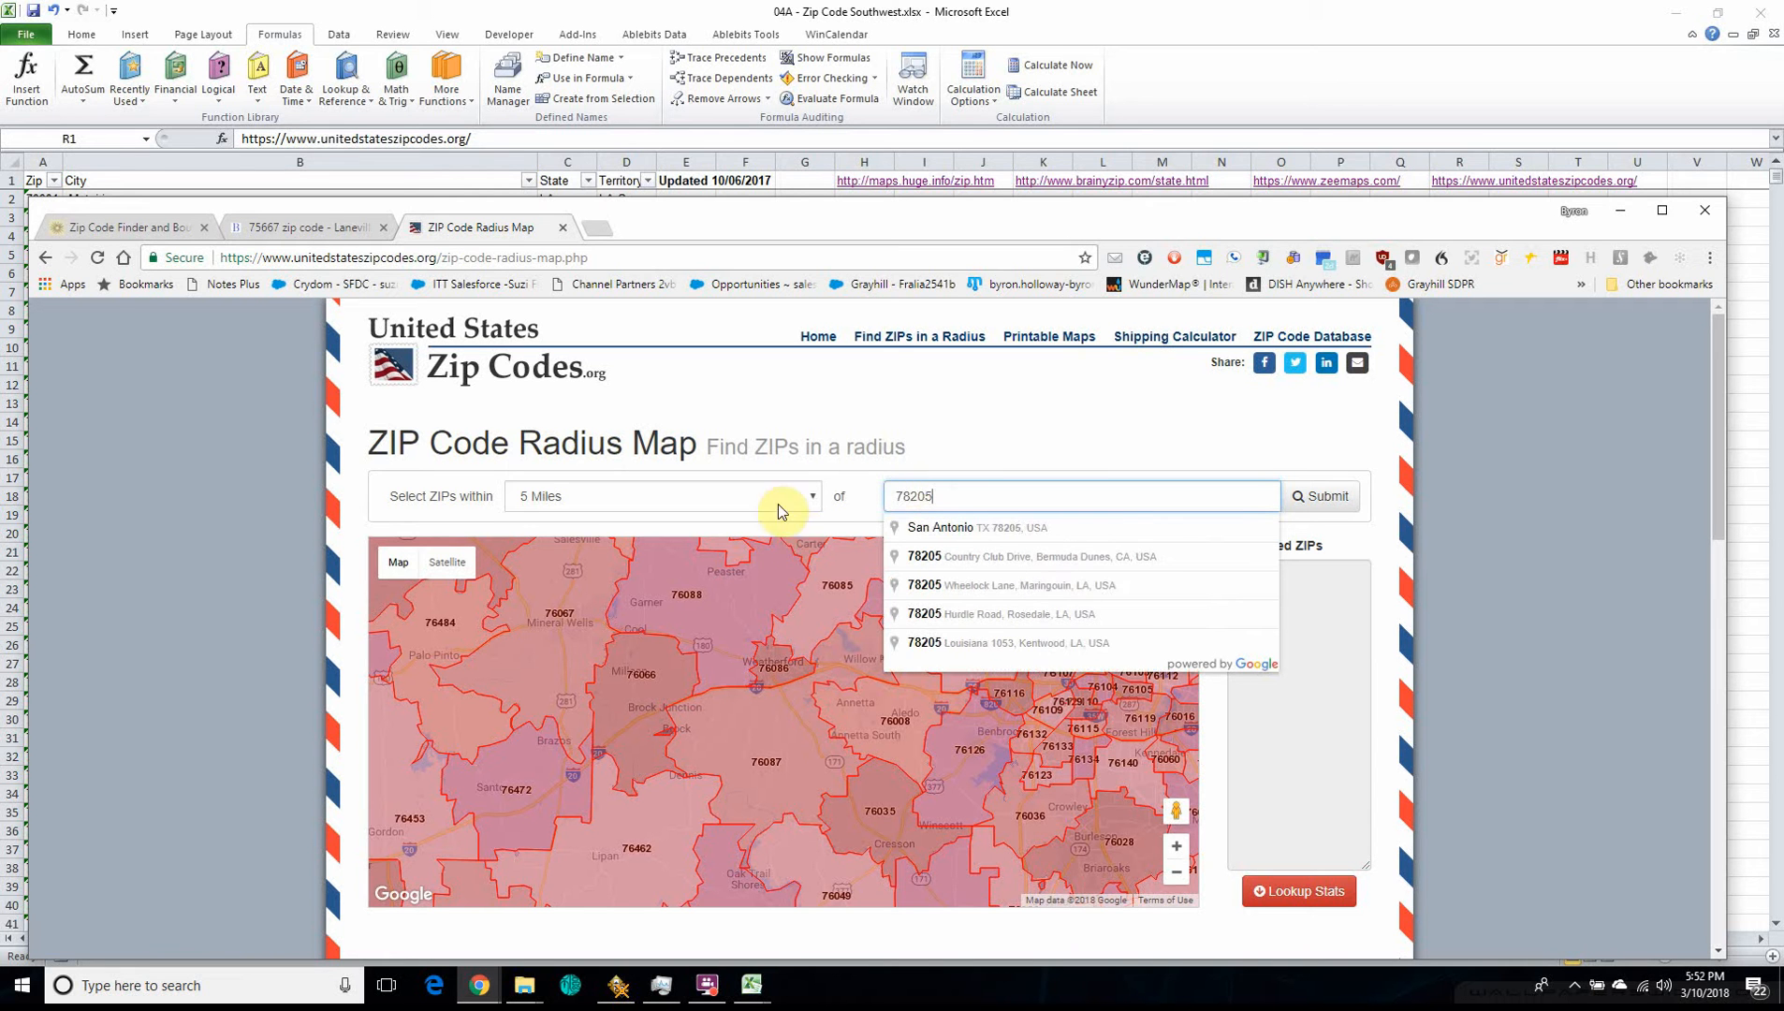
click(809, 495)
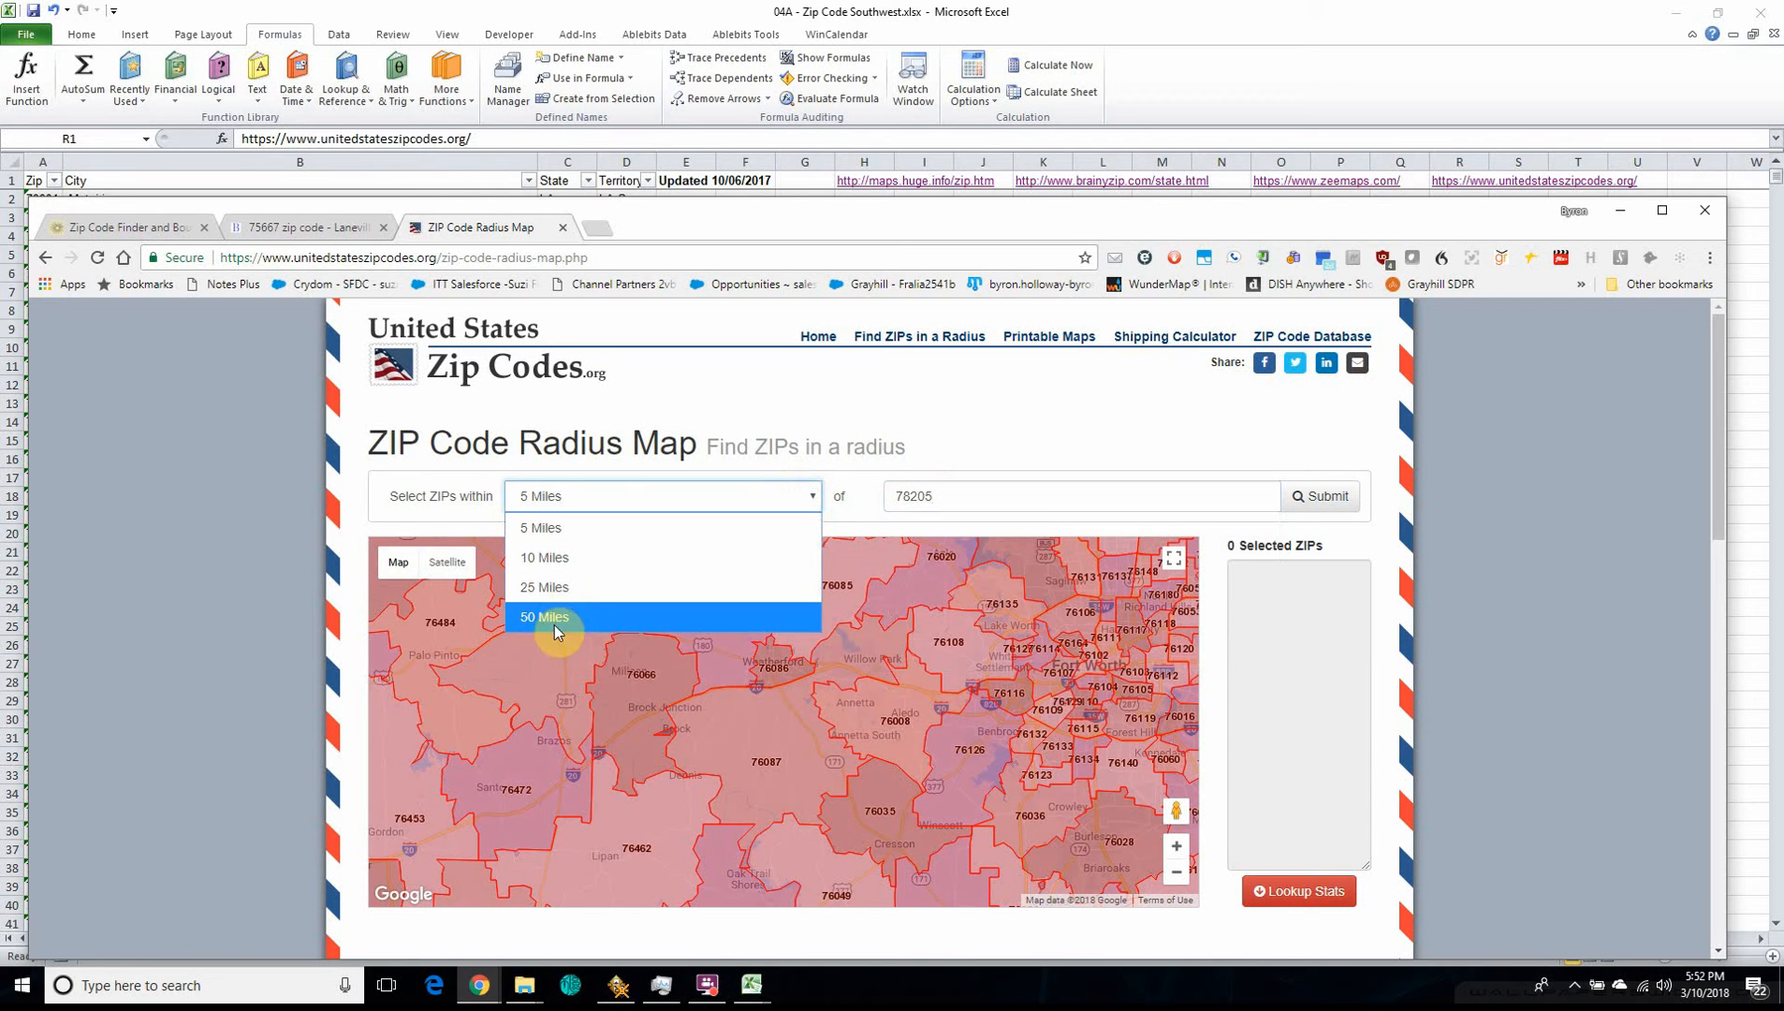
click(573, 589)
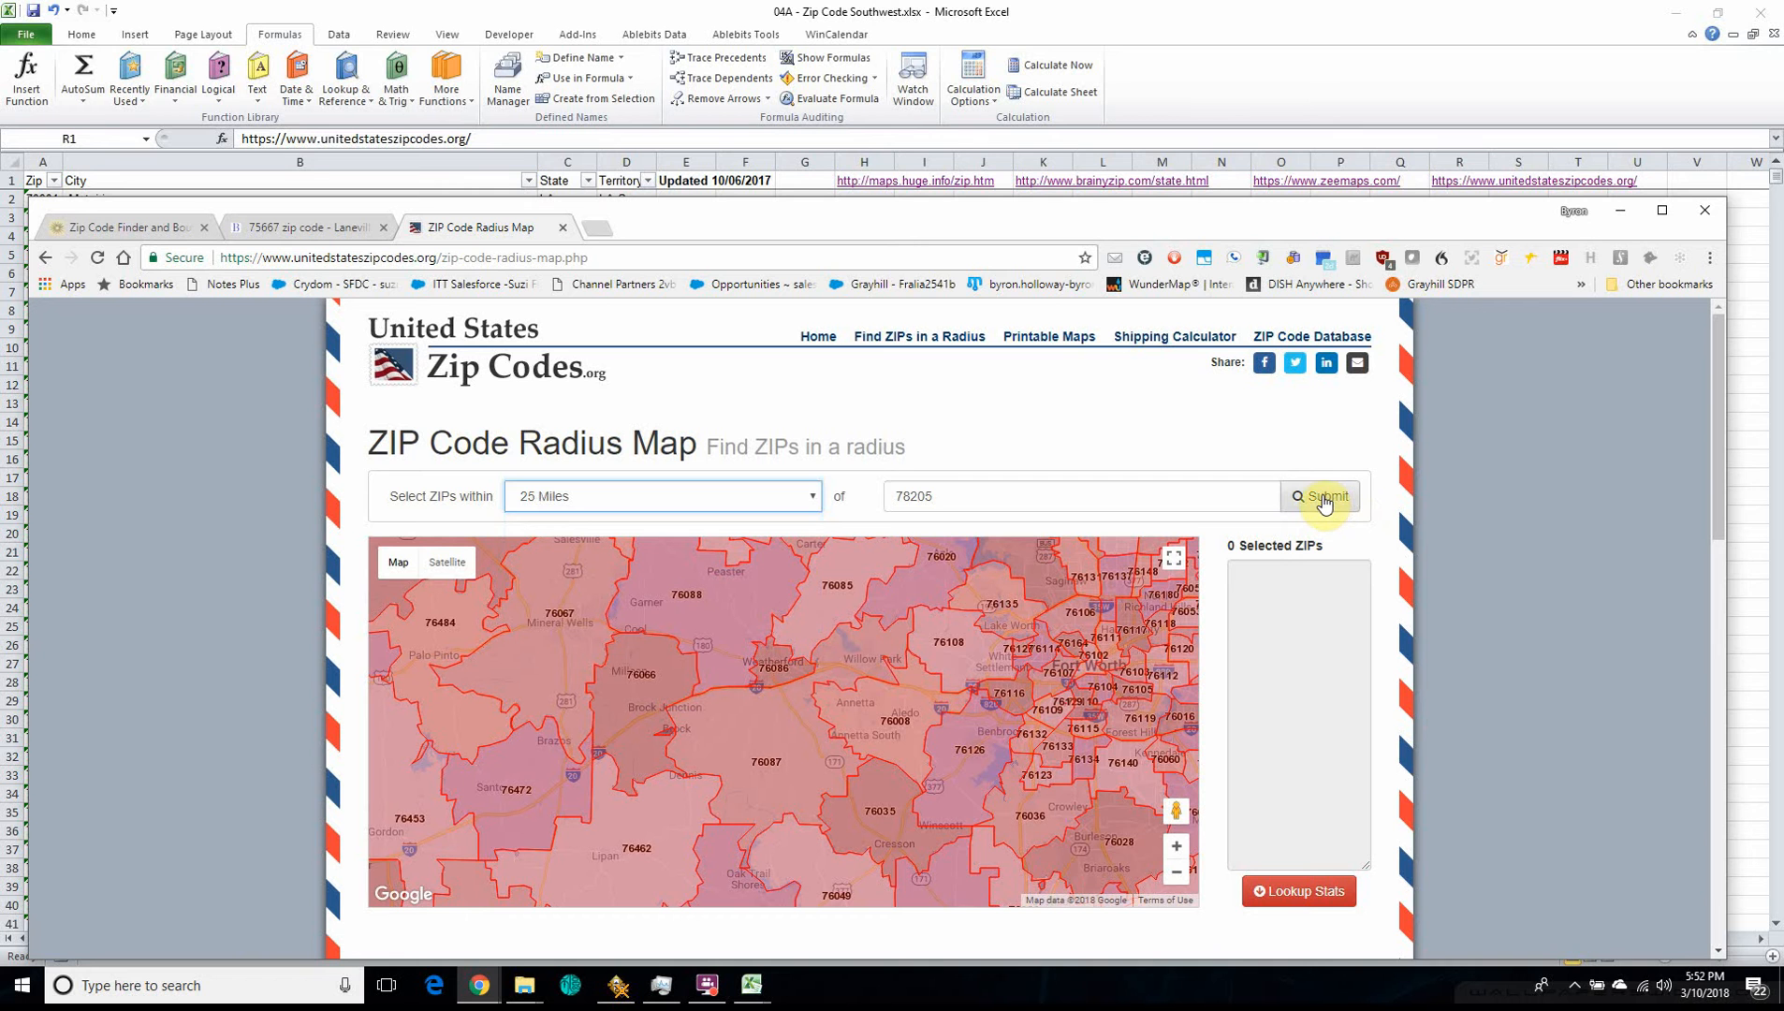
click(1324, 502)
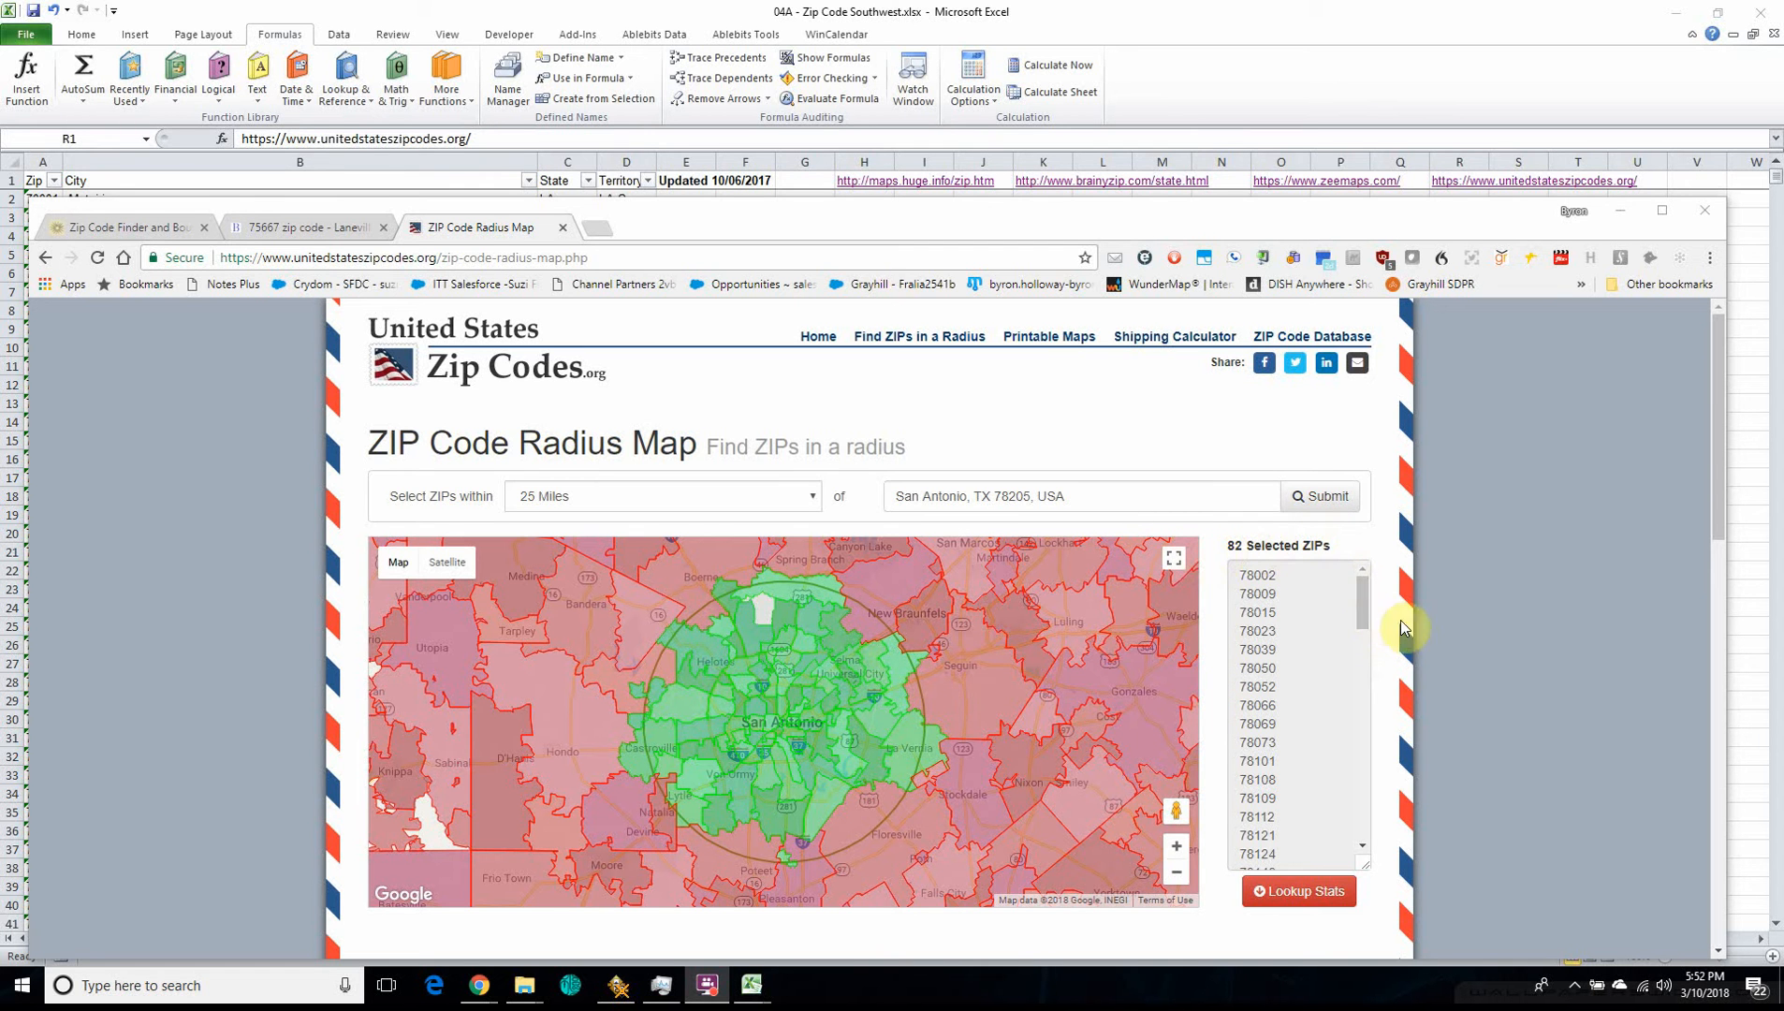
mouse_move(1362, 604)
mouse_down()
mouse_move(1379, 840)
mouse_move(1364, 577)
mouse_up()
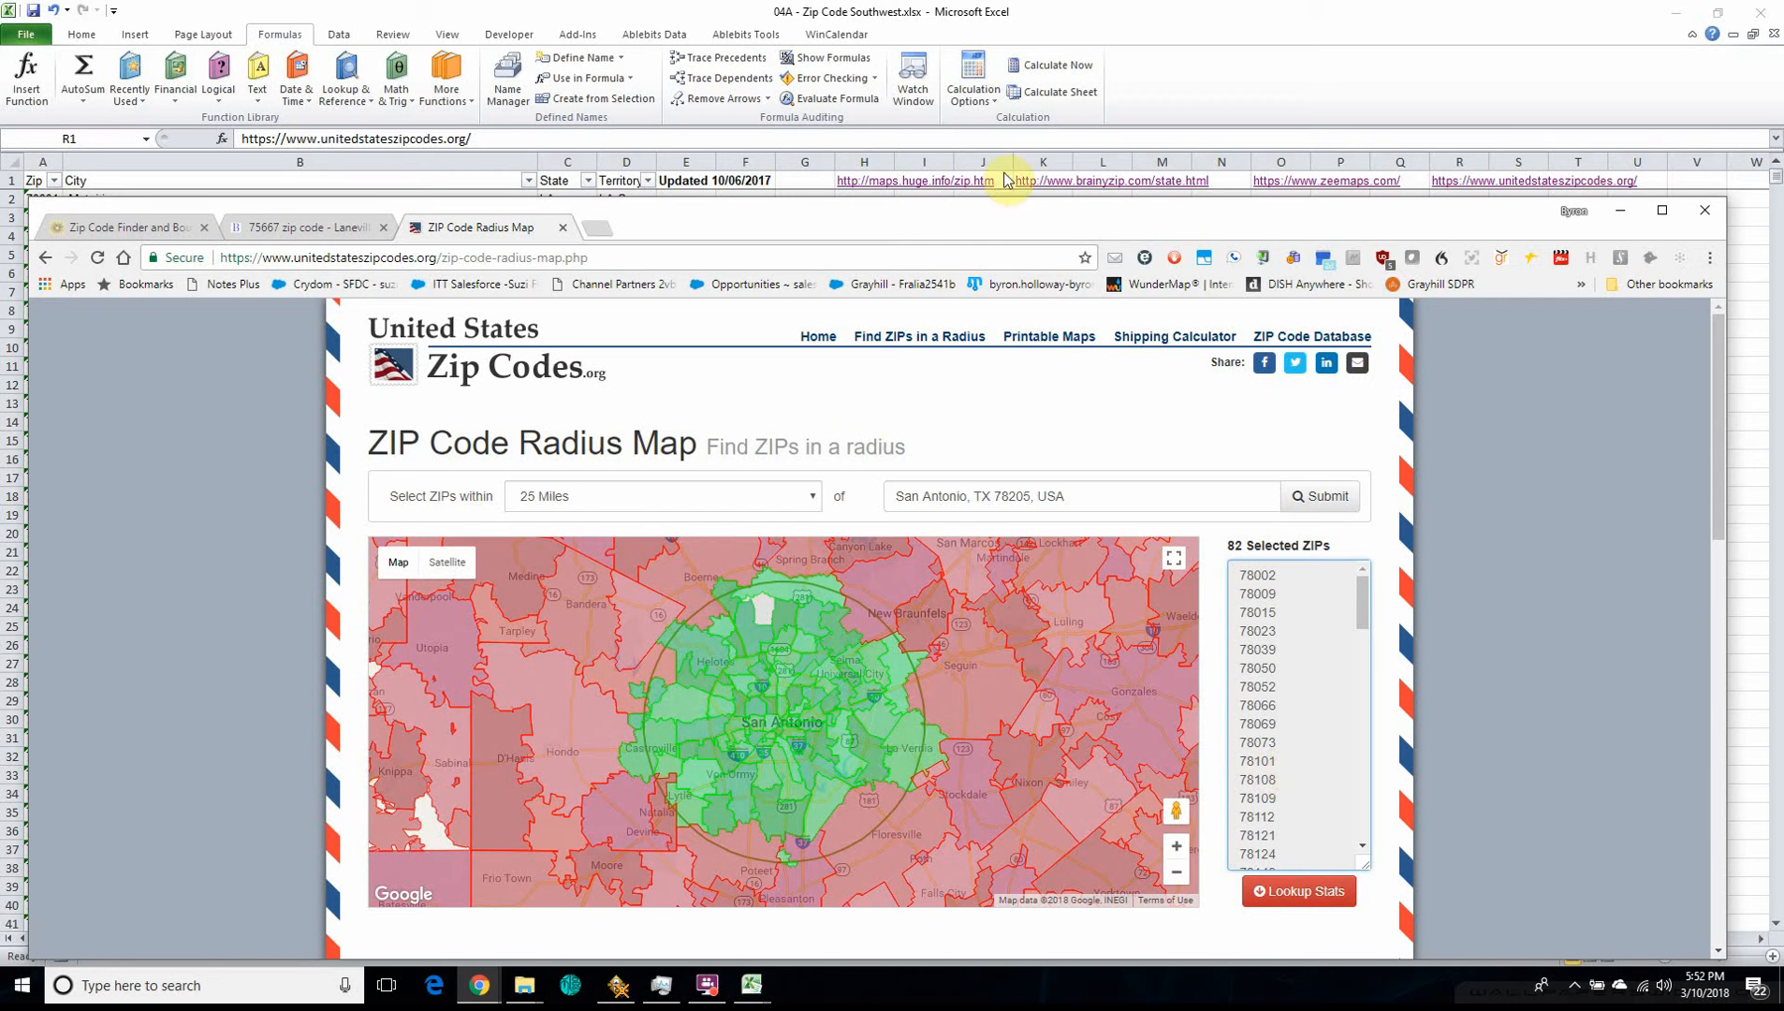
- Look through the zip code and territory list in the Zip Code Southwest workbook, and return to the radius map in the browser
click(820, 184)
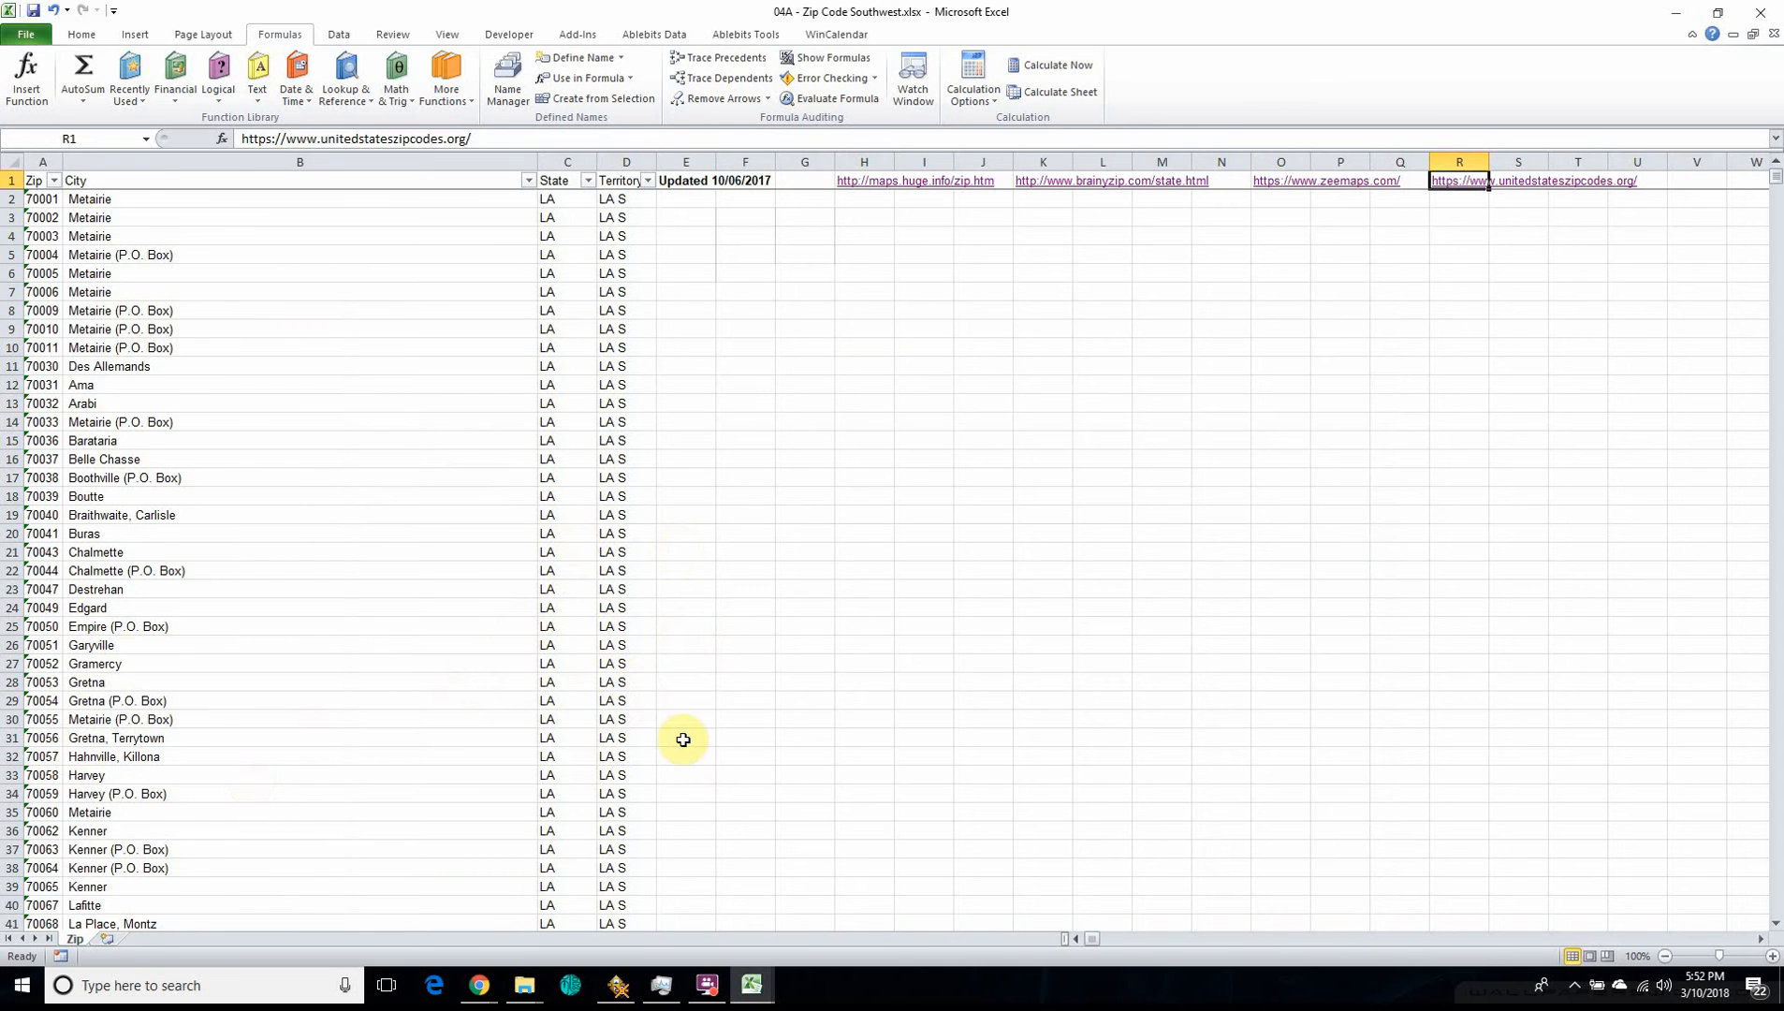
scroll(684, 739, down, 18)
scroll(592, 746, down, 11)
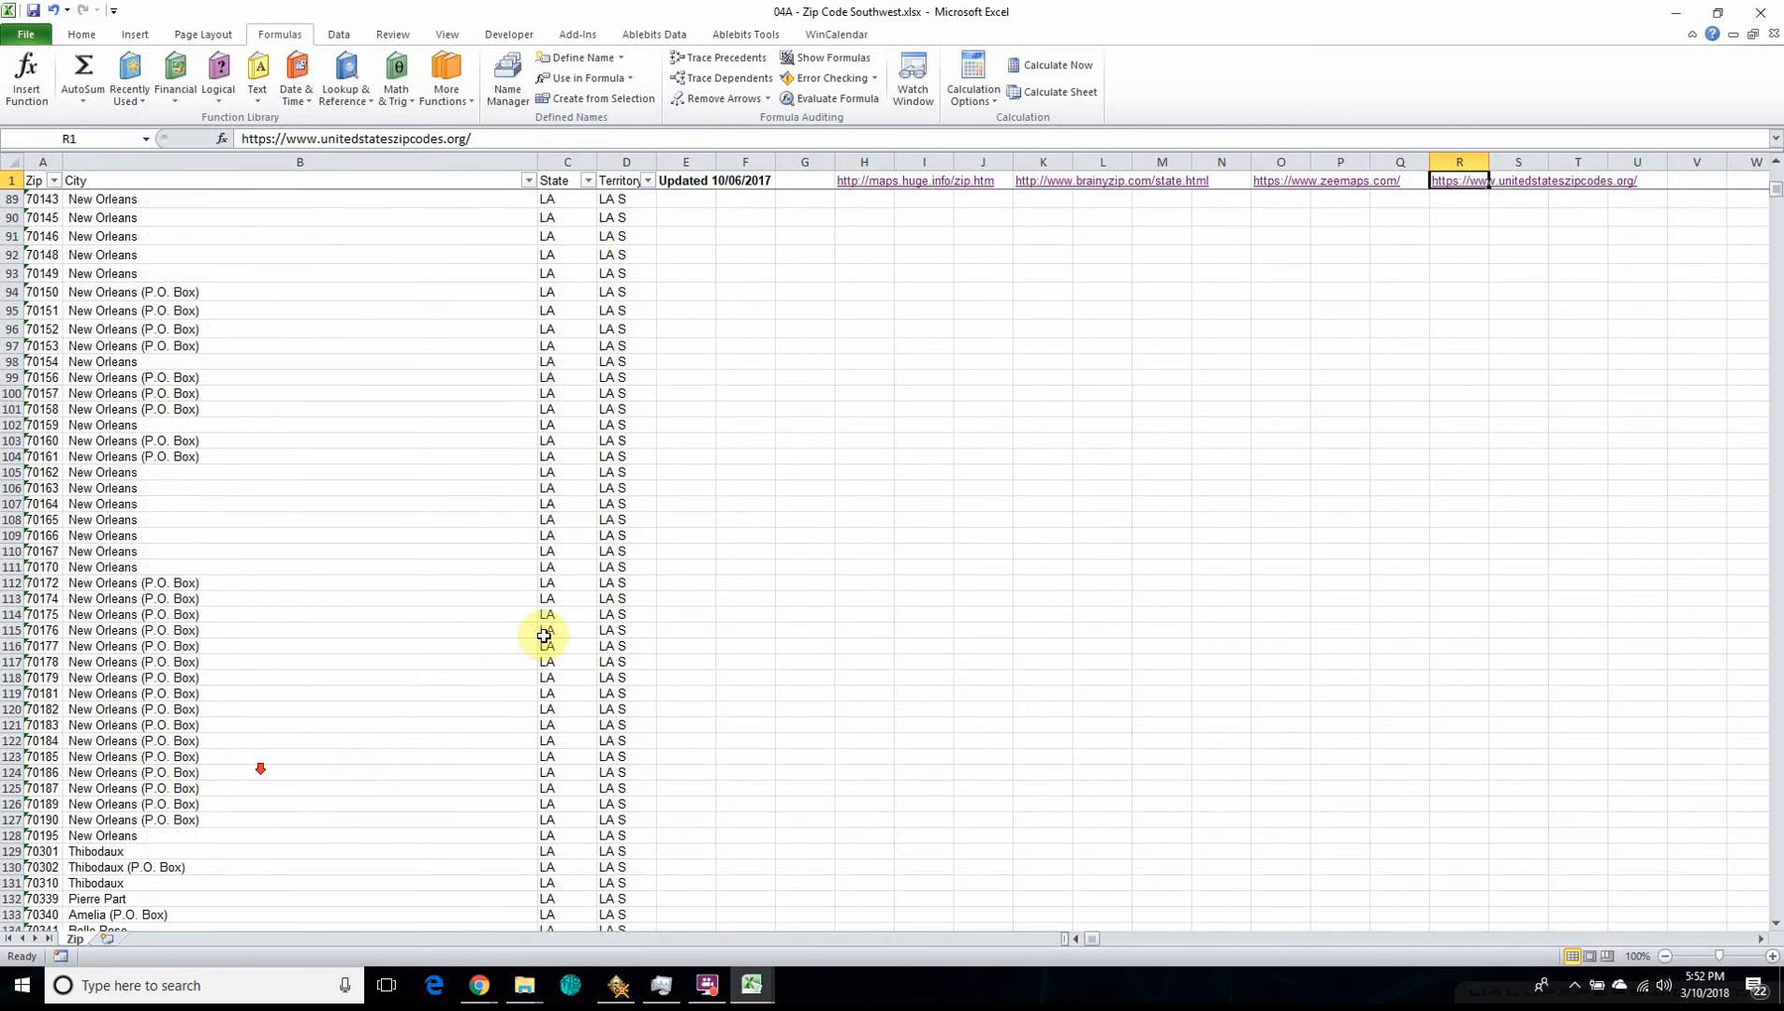
click(751, 985)
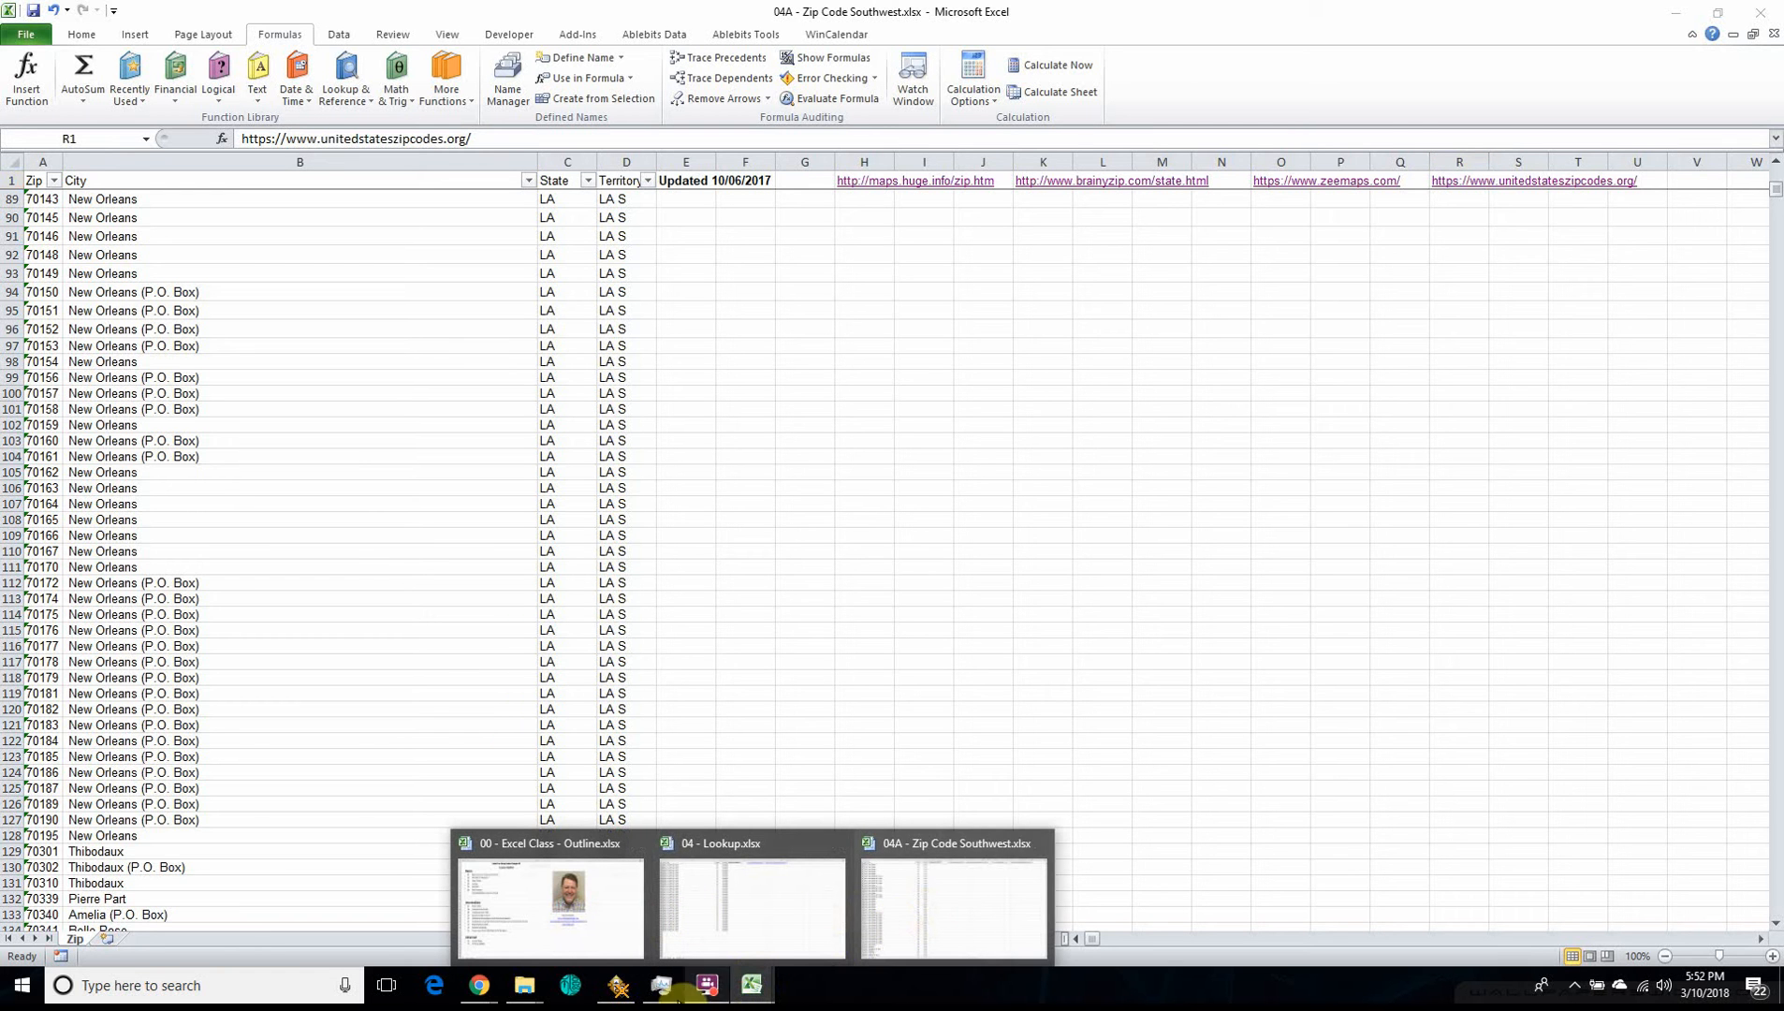
mouse_move(479, 985)
click(574, 938)
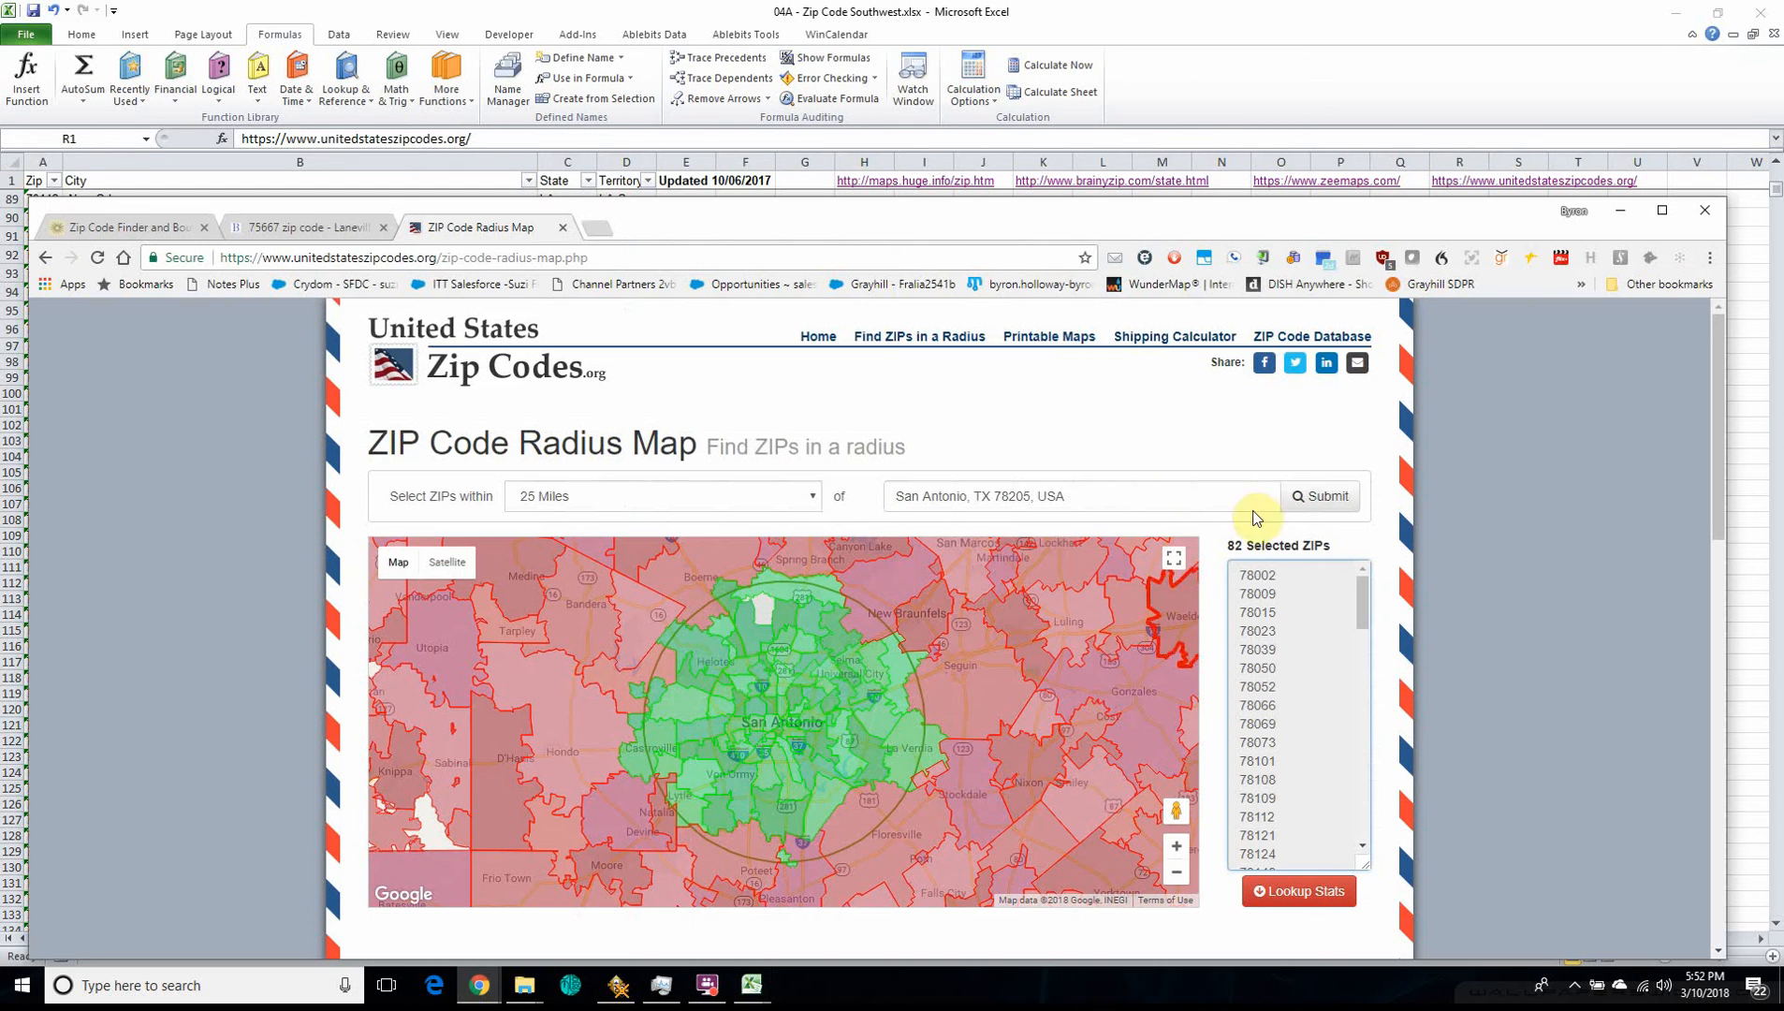
- Examine the selected 25-mile zip areas around San Antonio and the zip areas along the radius's southern edge
scroll(880, 582, down, 1)
scroll(878, 586, down, 1)
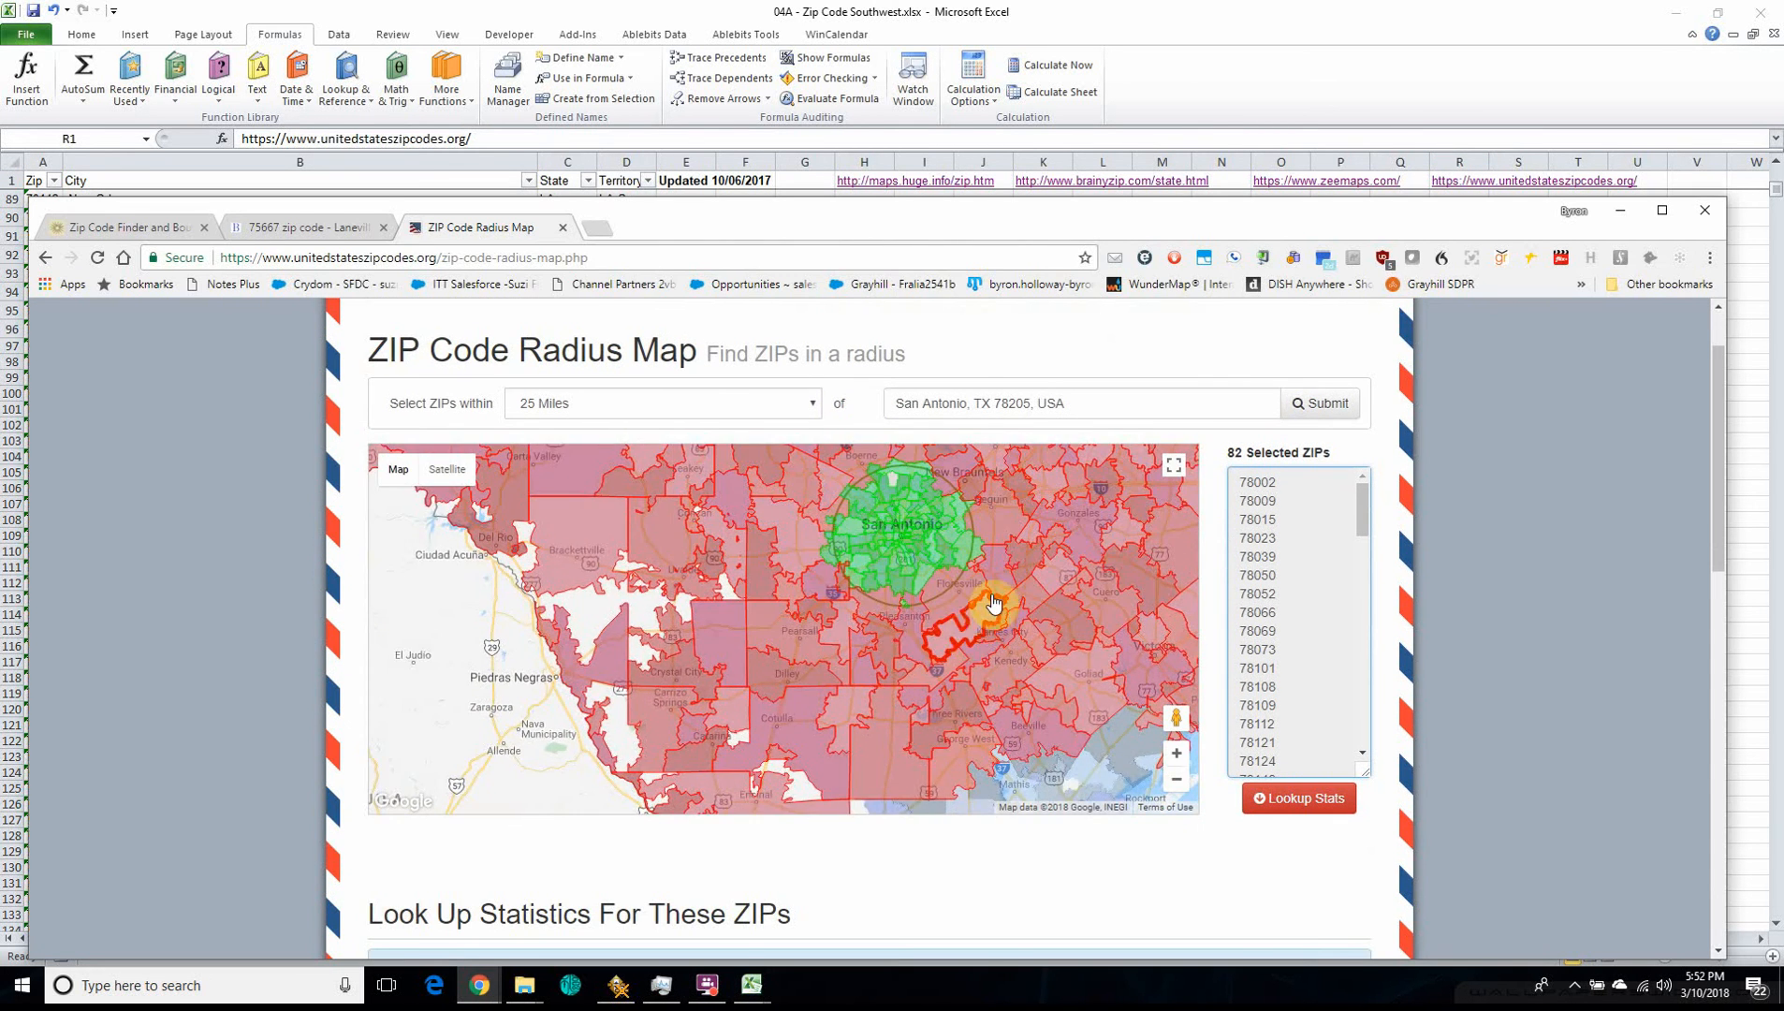
scroll(934, 594, up, 1)
scroll(871, 595, up, 1)
drag(848, 552, 826, 640)
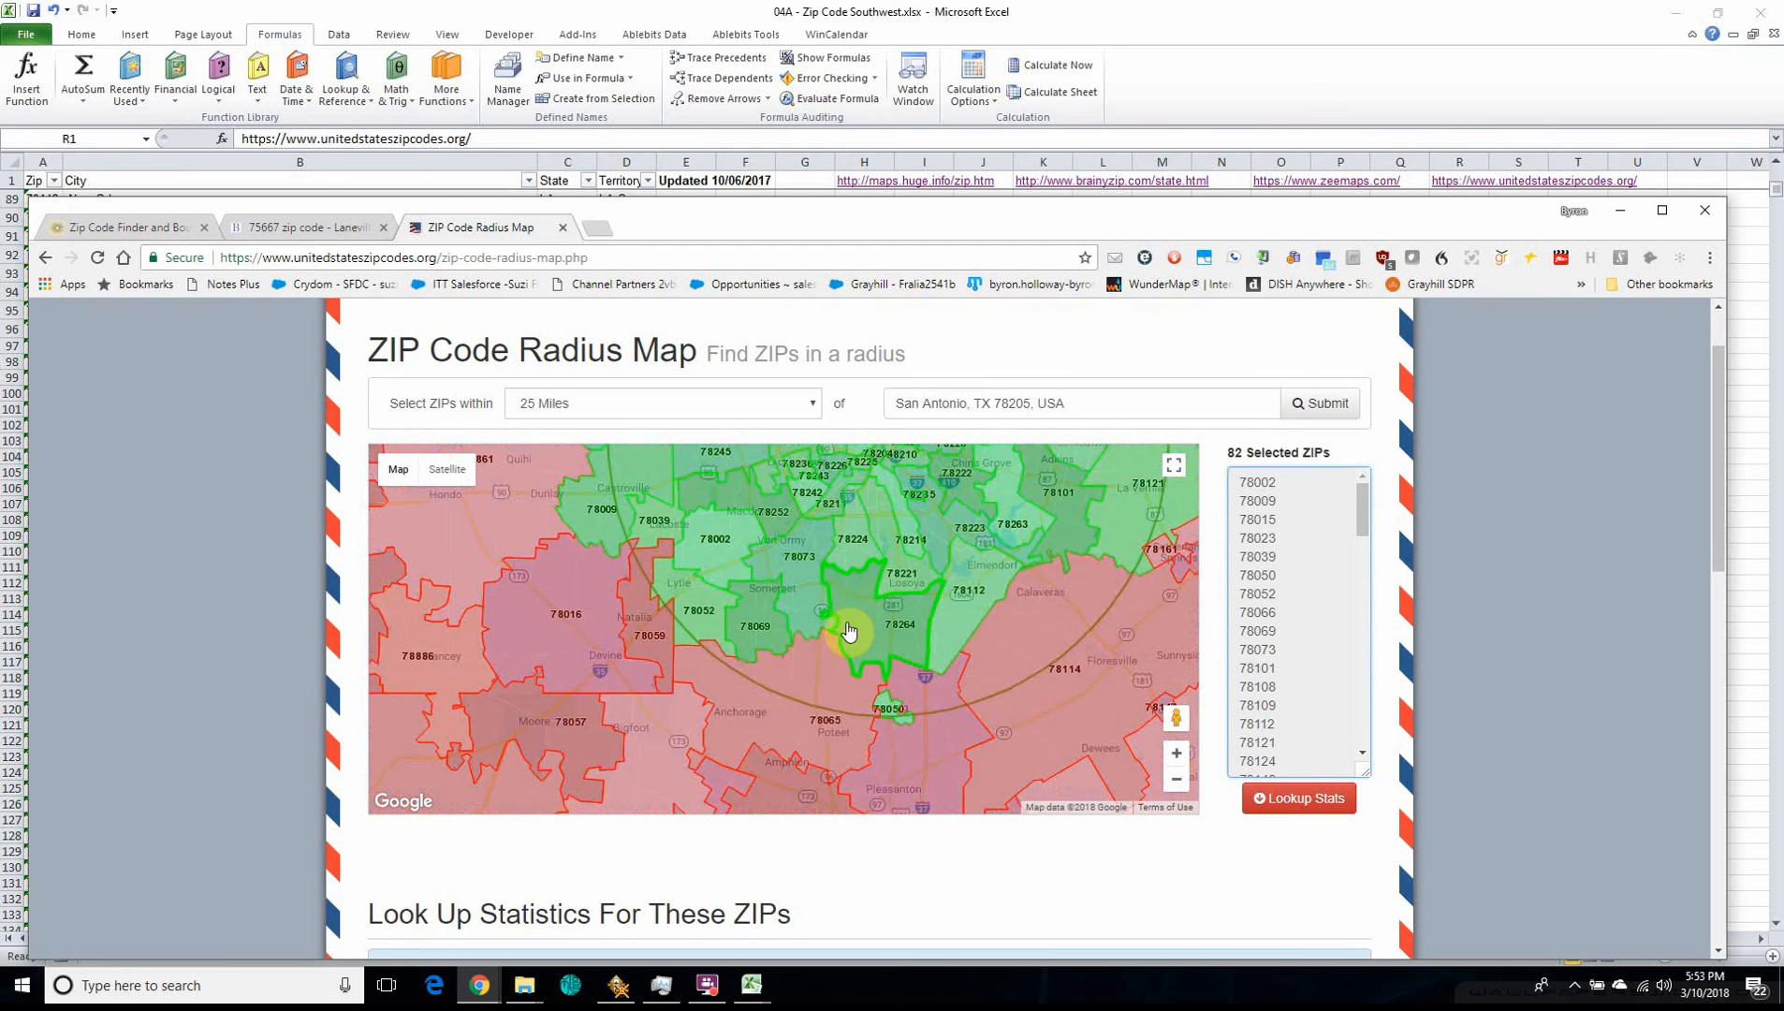
scroll(825, 639, down, 1)
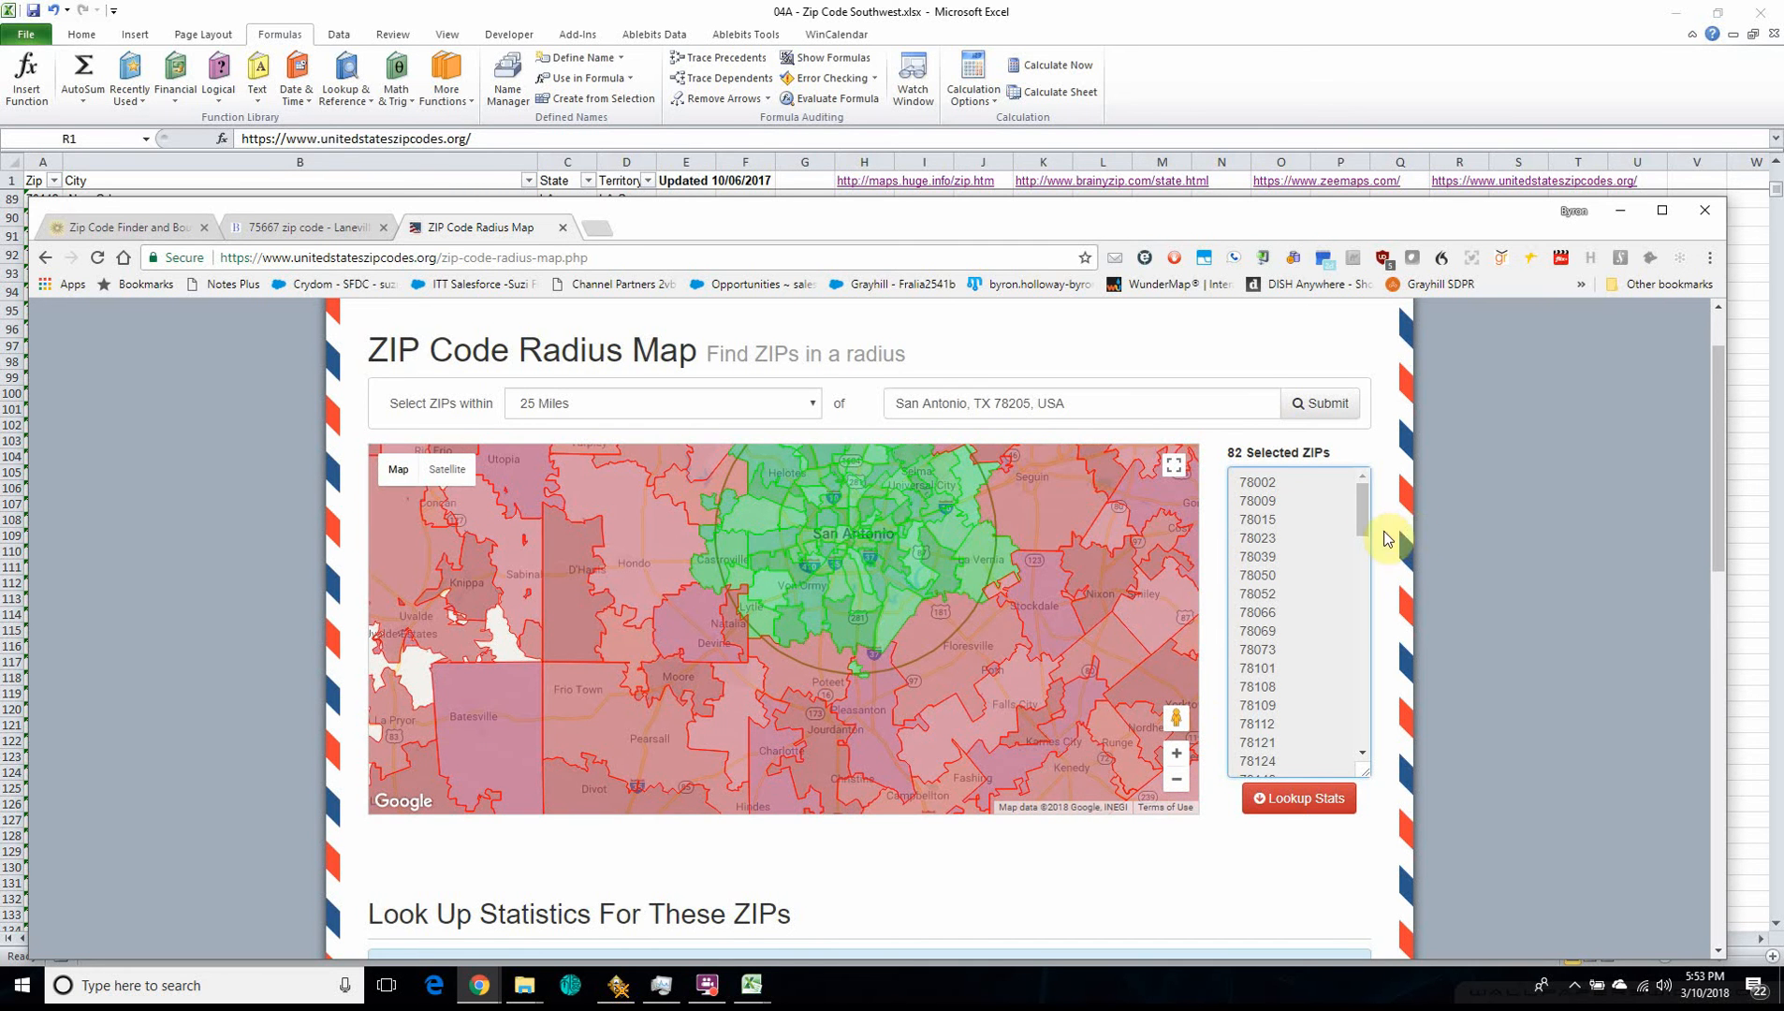
drag(1720, 465, 1720, 429)
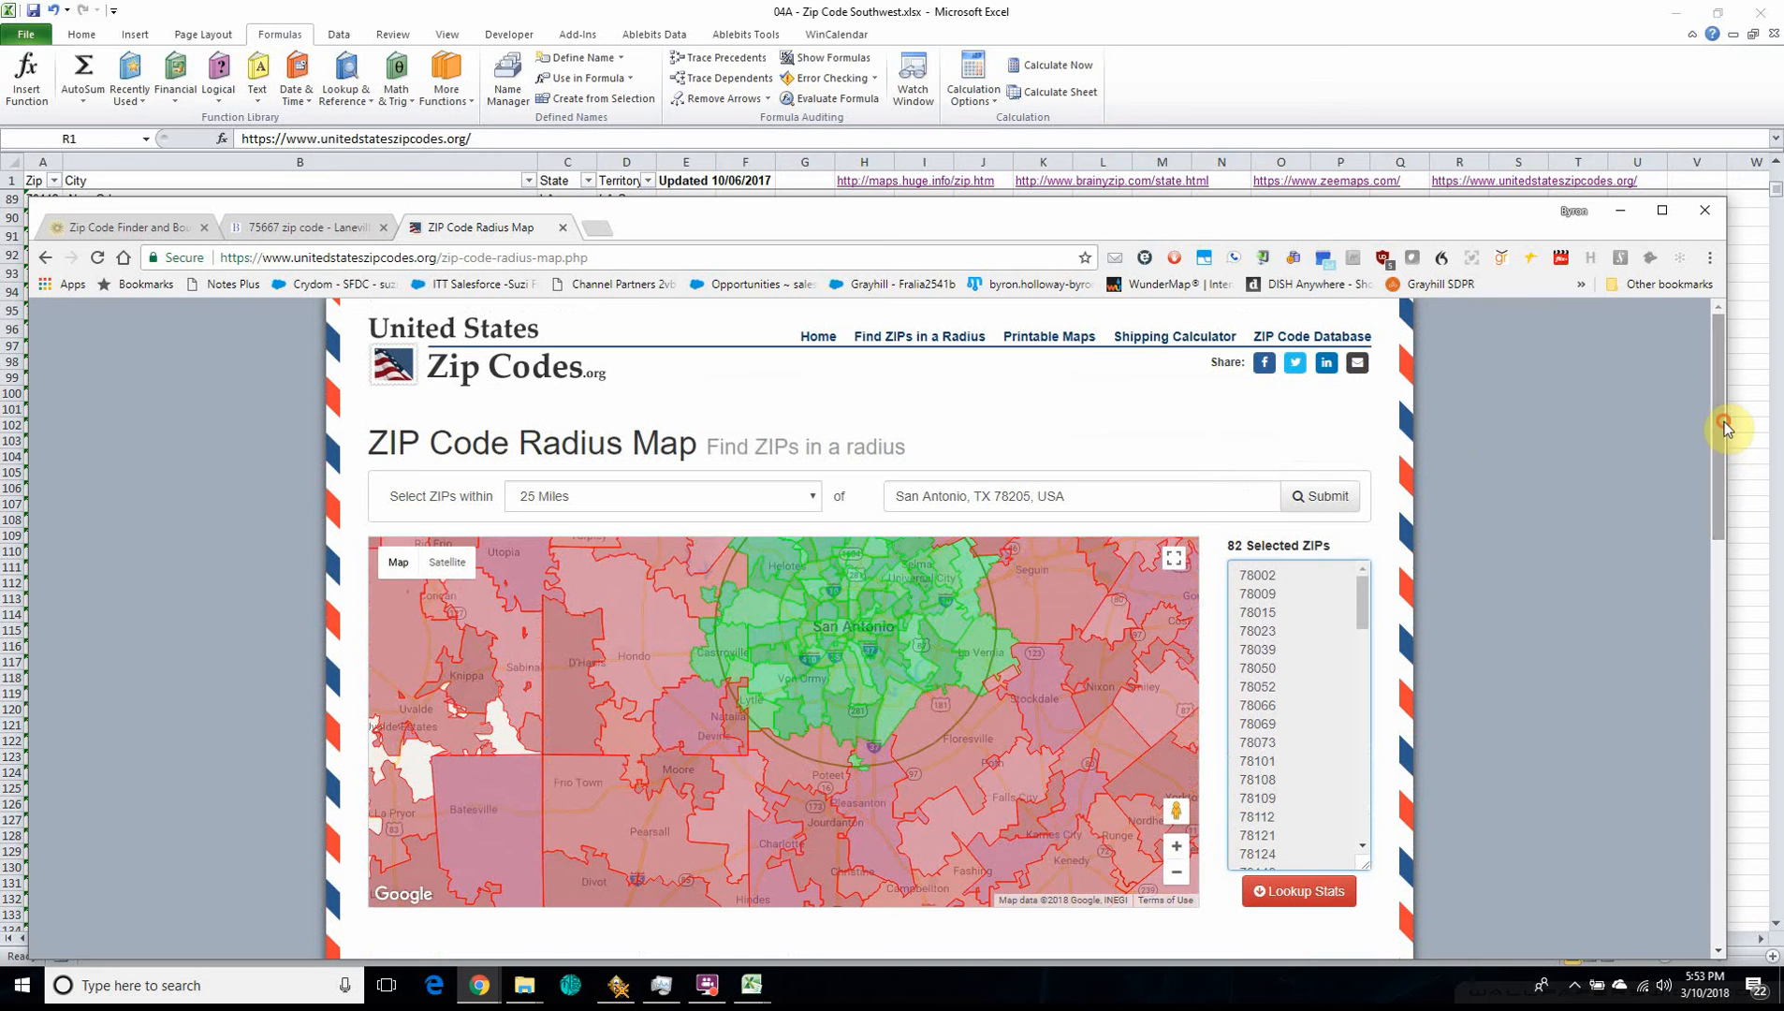
- Try adding zip area 78114 near Floresville to the selection and toggling a zip area at the radius's southwest edge
click(924, 720)
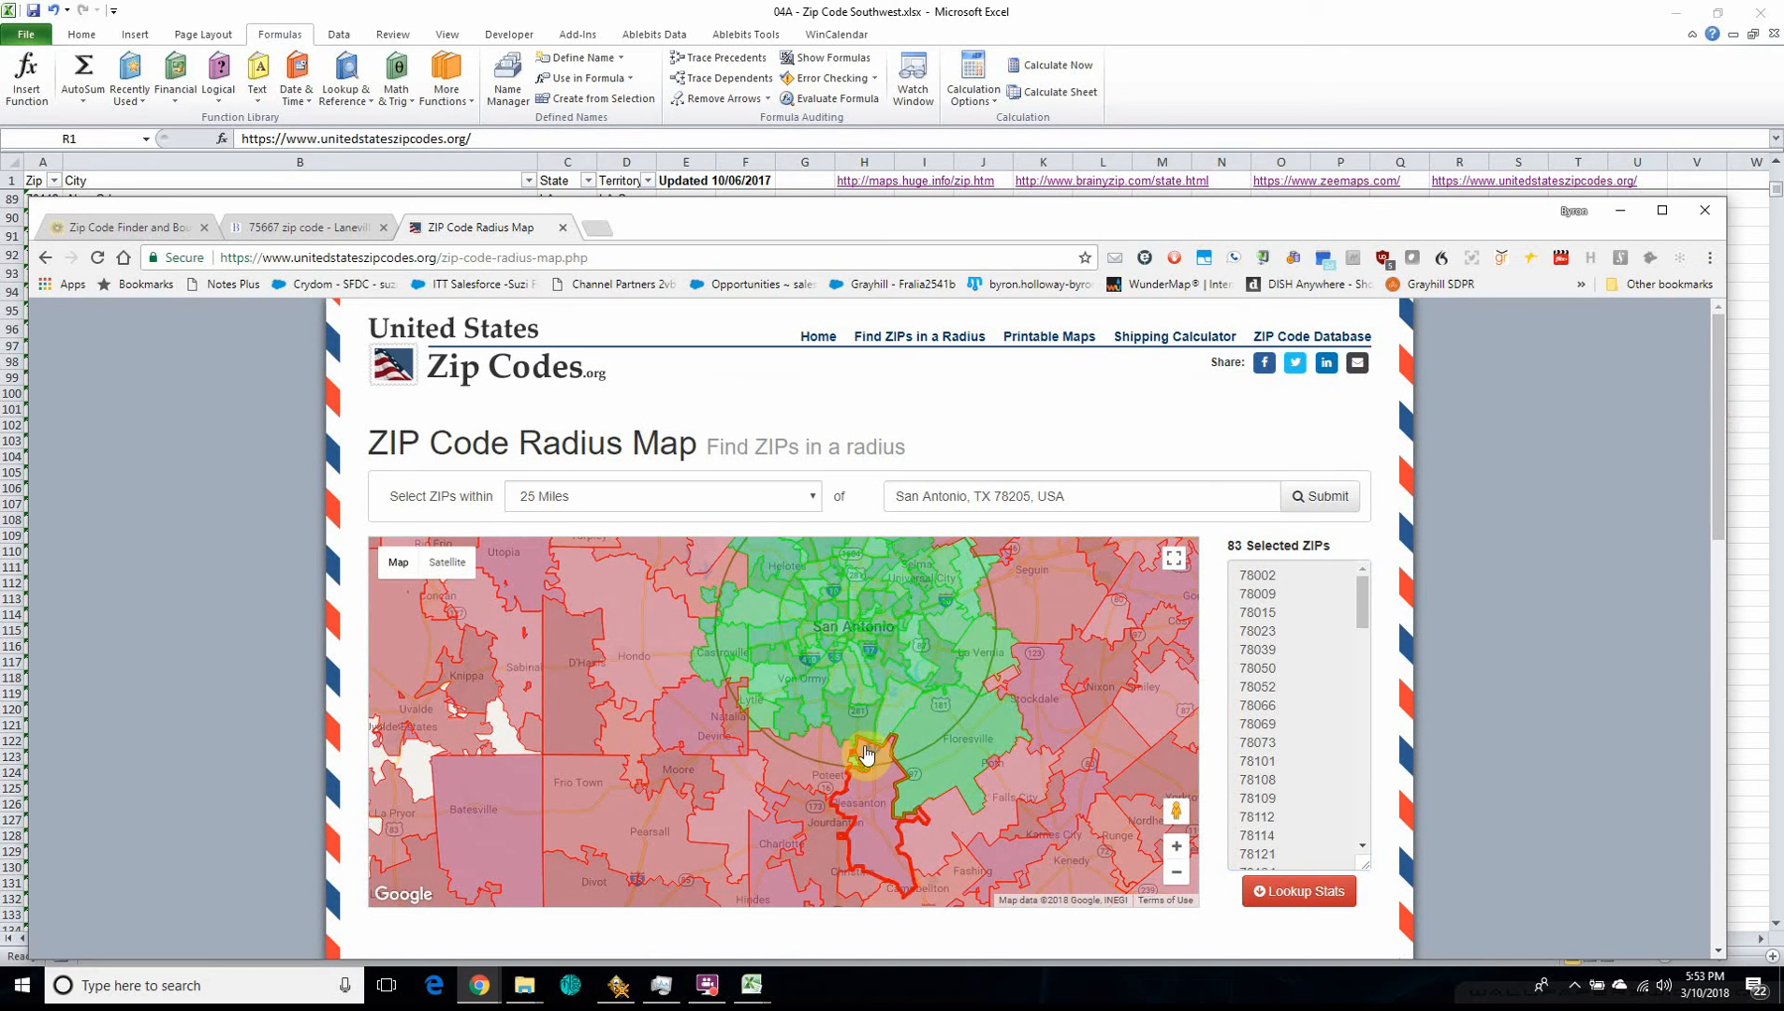
click(735, 717)
click(729, 723)
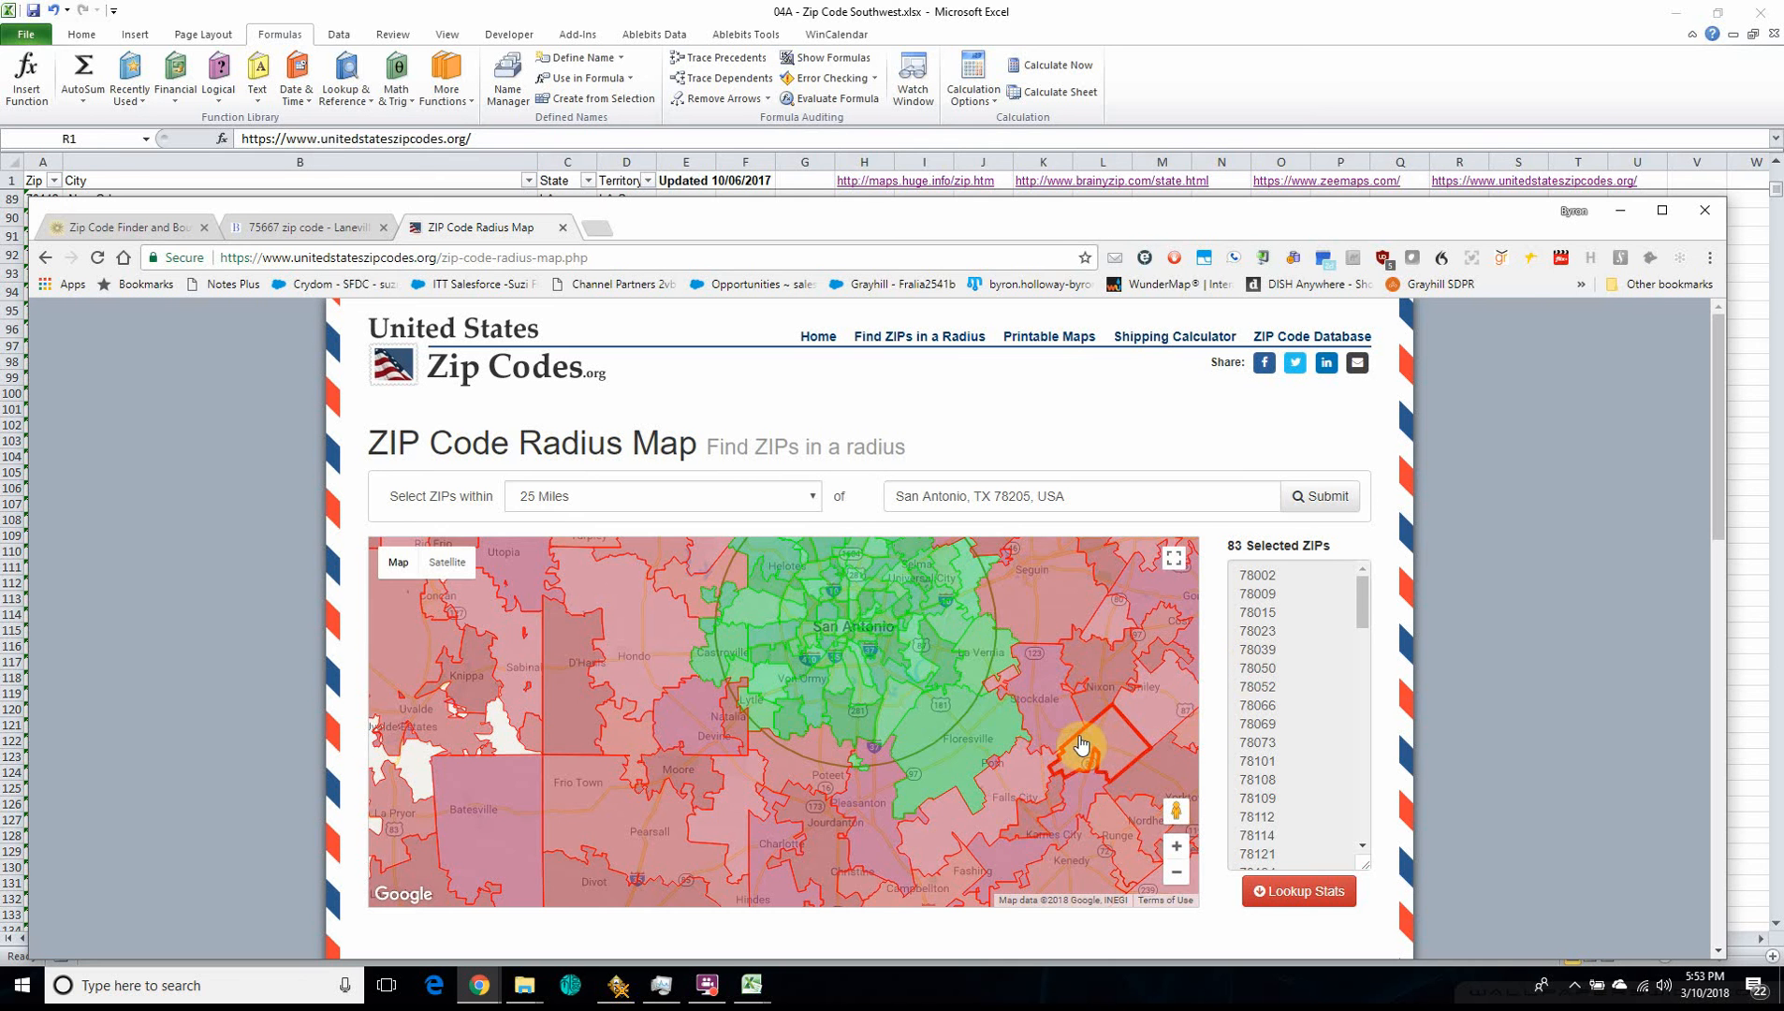
- Examine the unselected zip areas north and southwest of the San Antonio radius, out toward the Mexican border
scroll(1095, 739, down, 1)
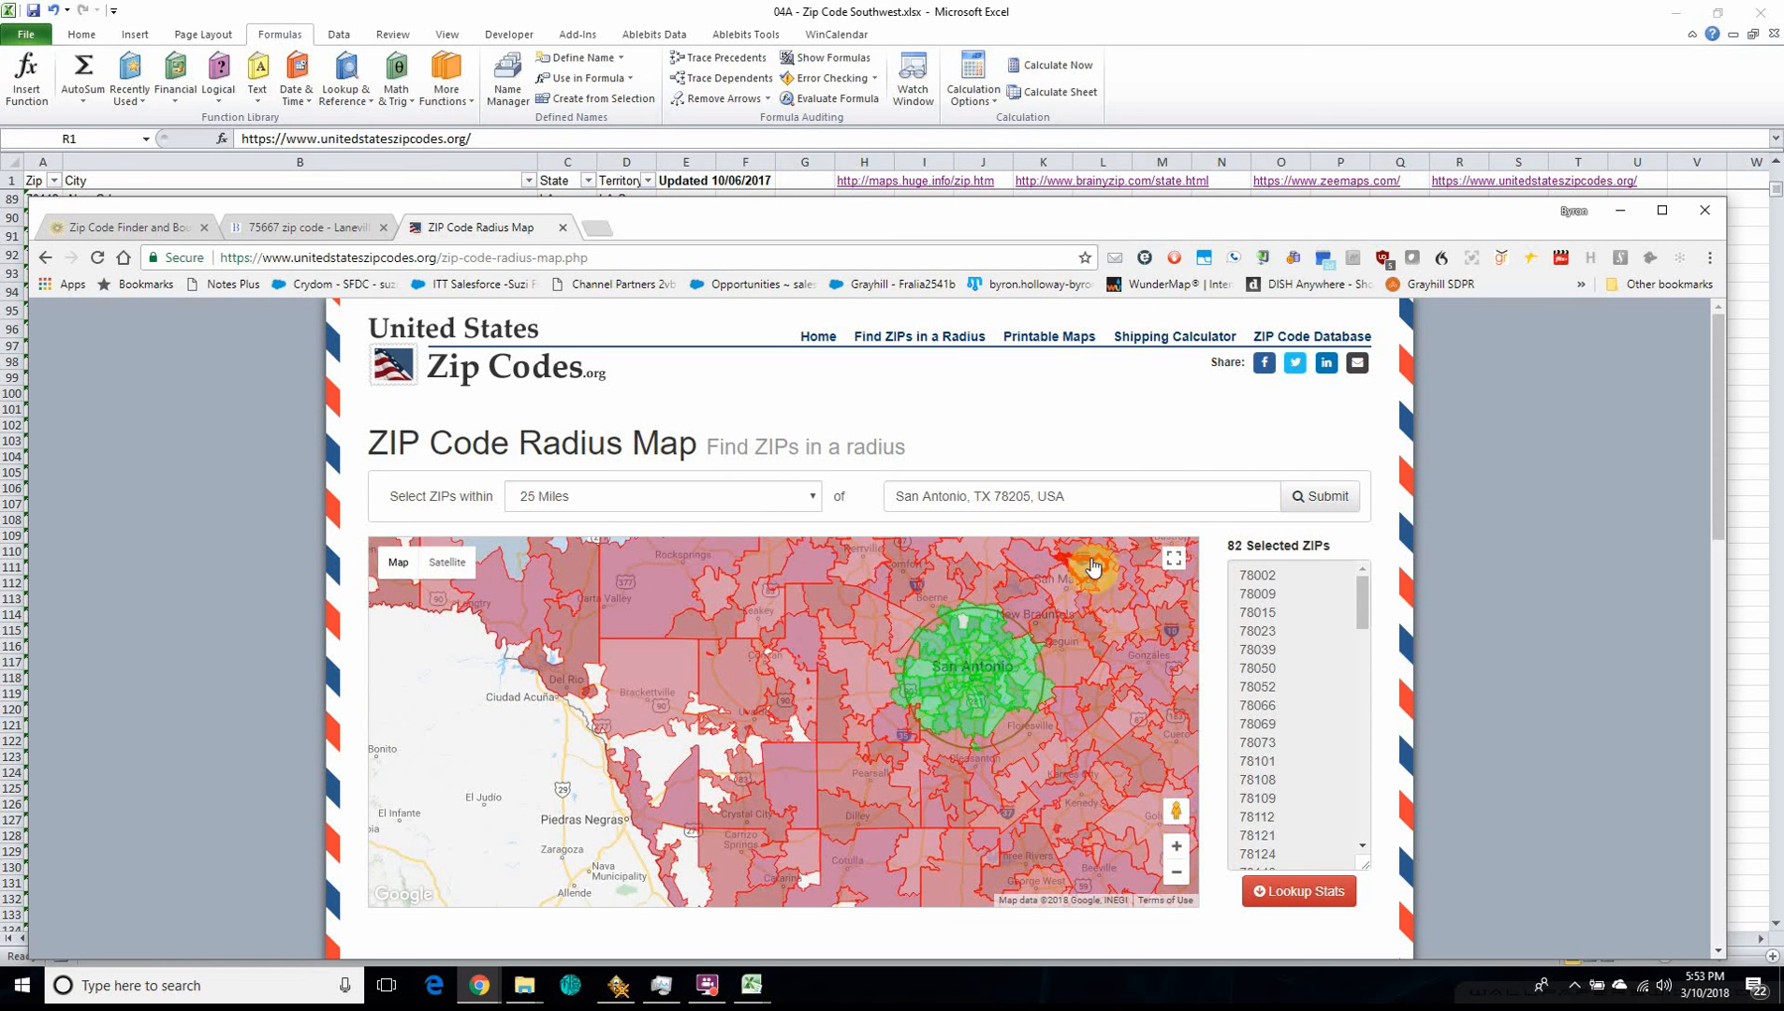
scroll(1061, 581, up, 1)
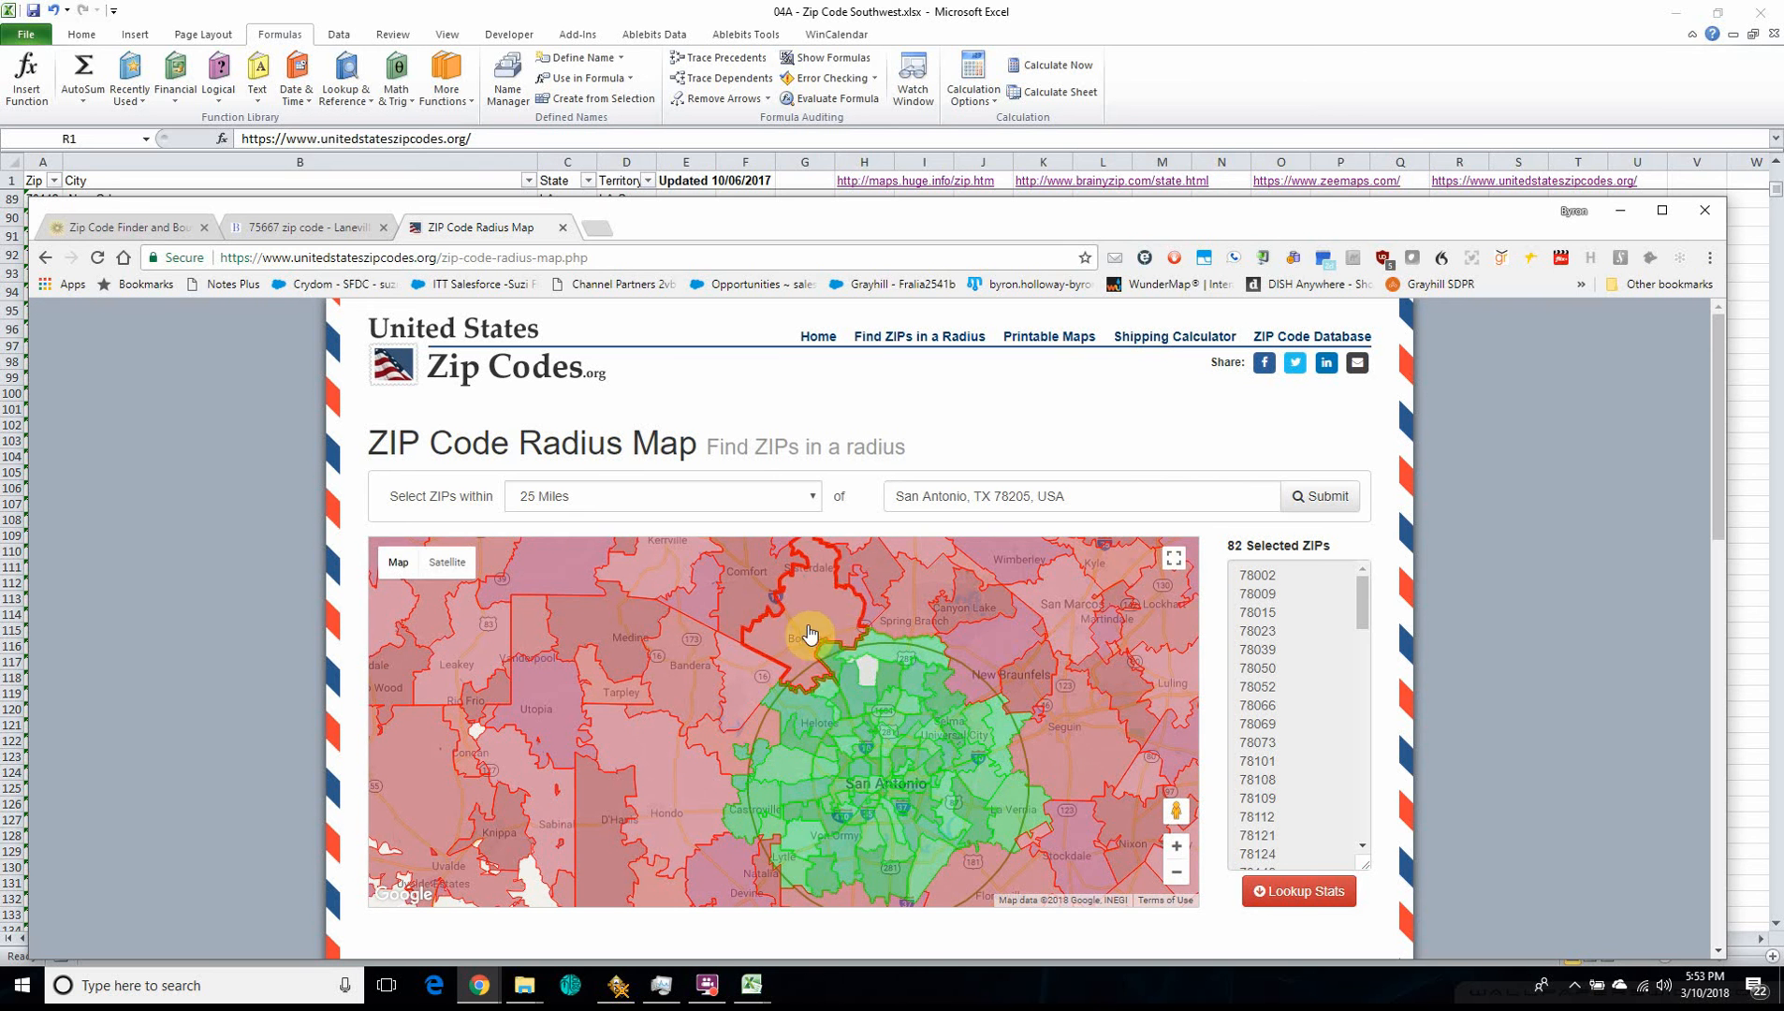
scroll(1140, 656, down, 1)
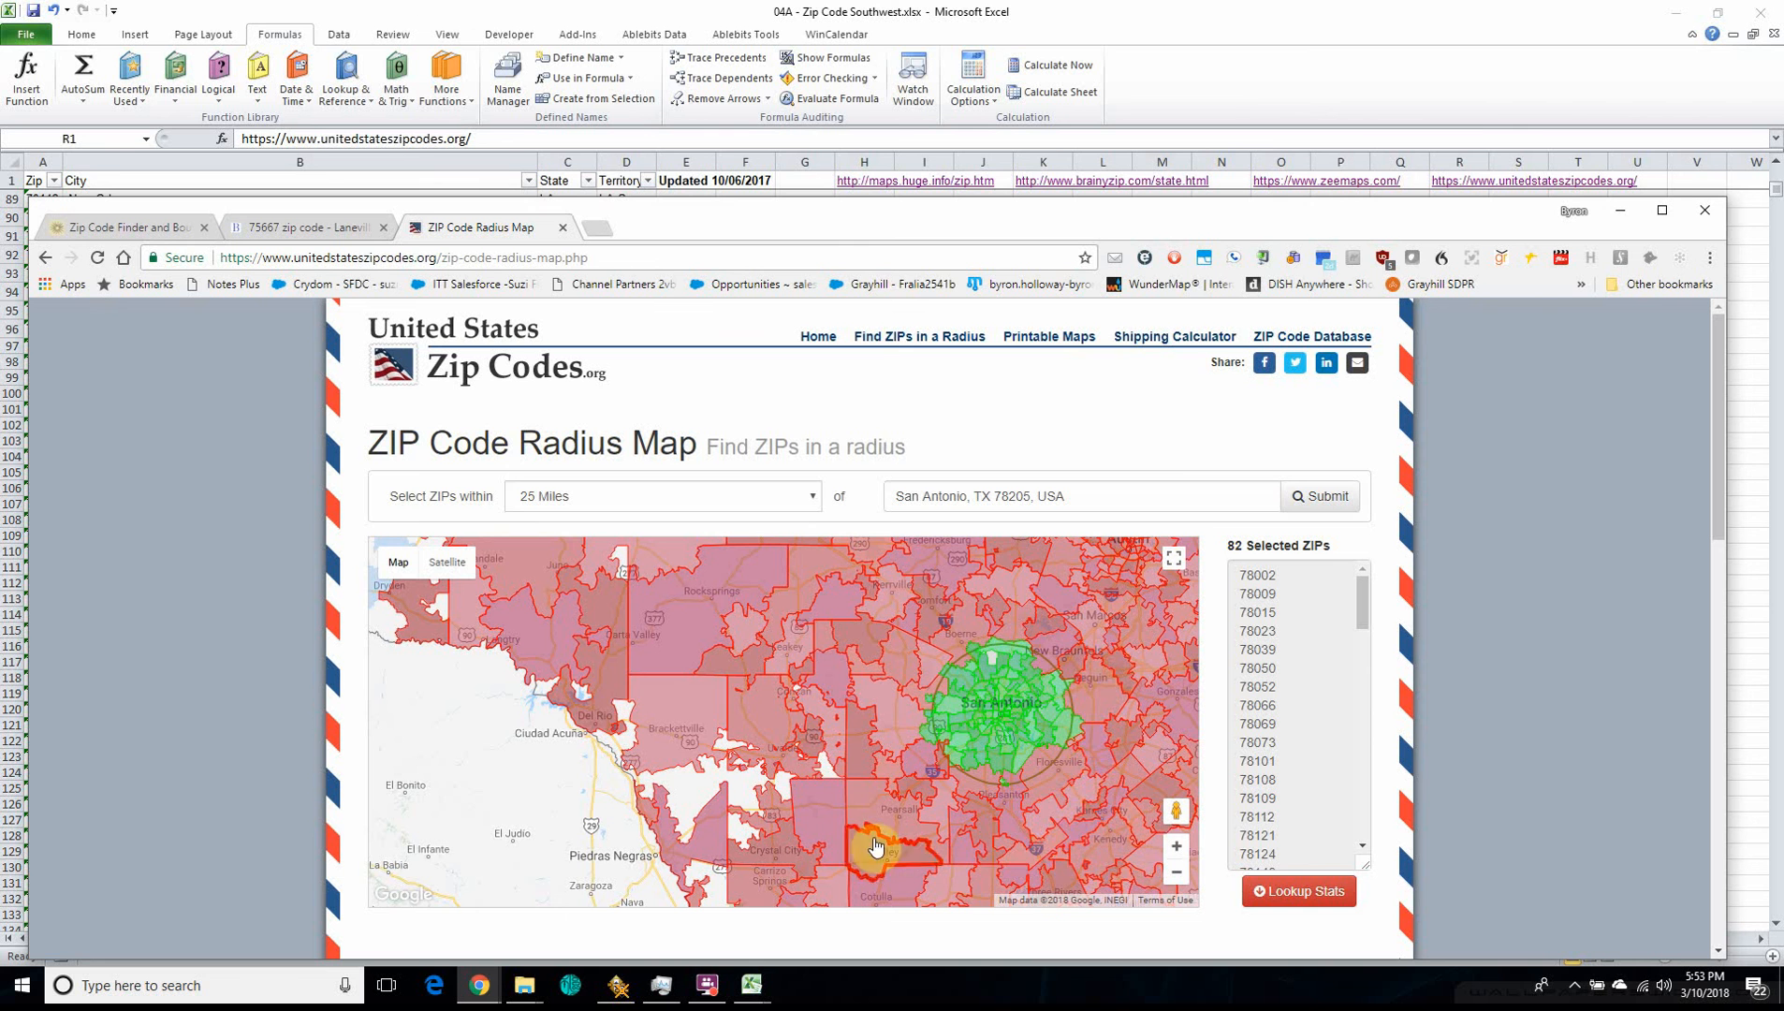
- Look over the zip areas from San Antonio to Houston, return to the Zip Code Southwest workbook, and open its ZeeMaps link
drag(672, 791, 199, 840)
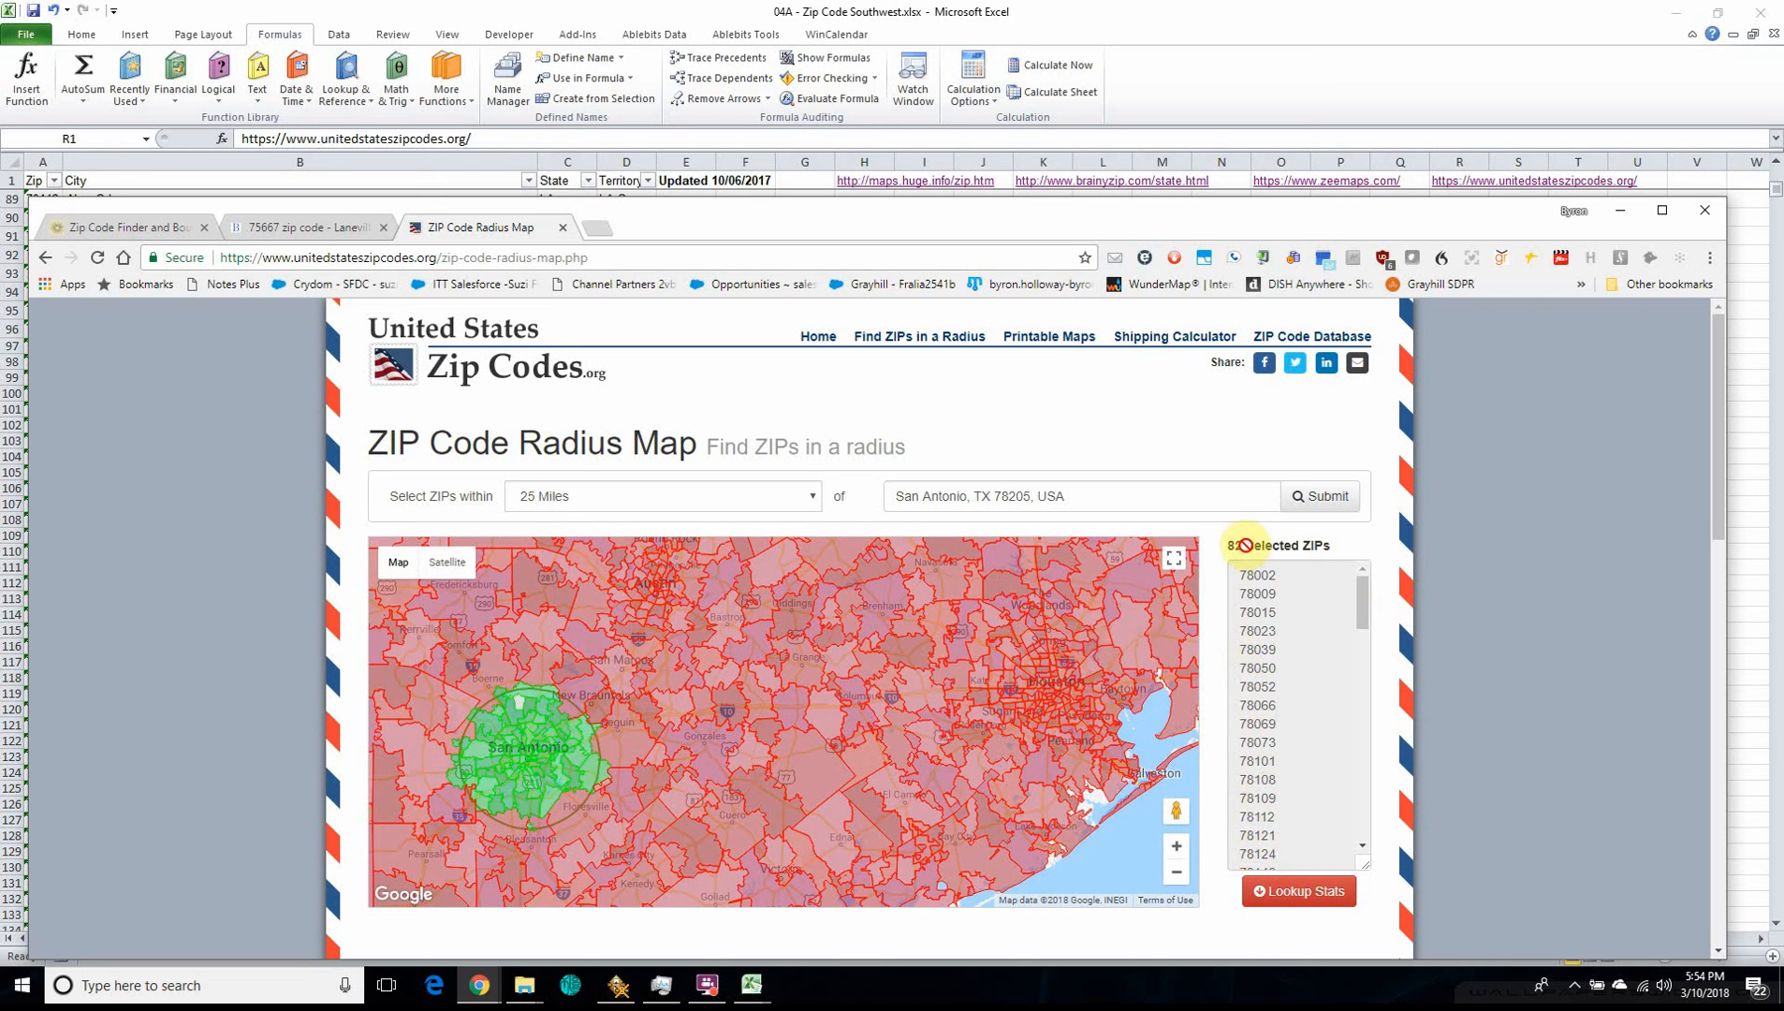
click(1311, 186)
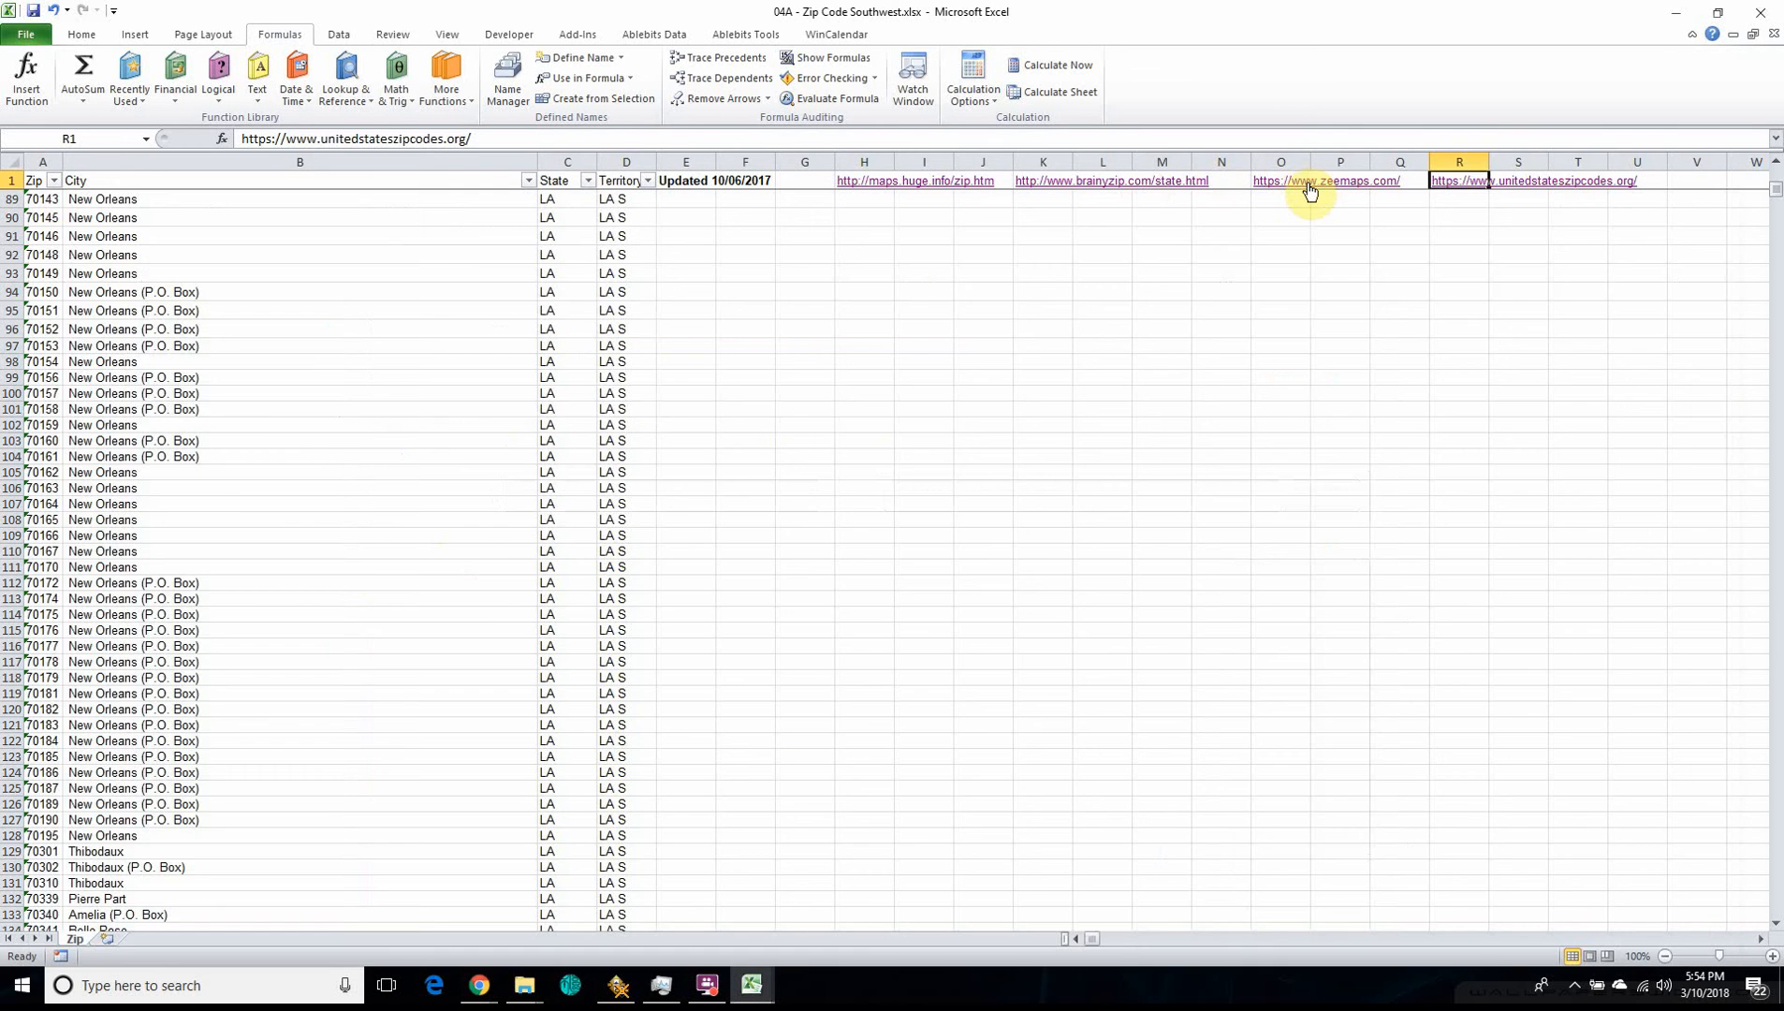
click(1311, 186)
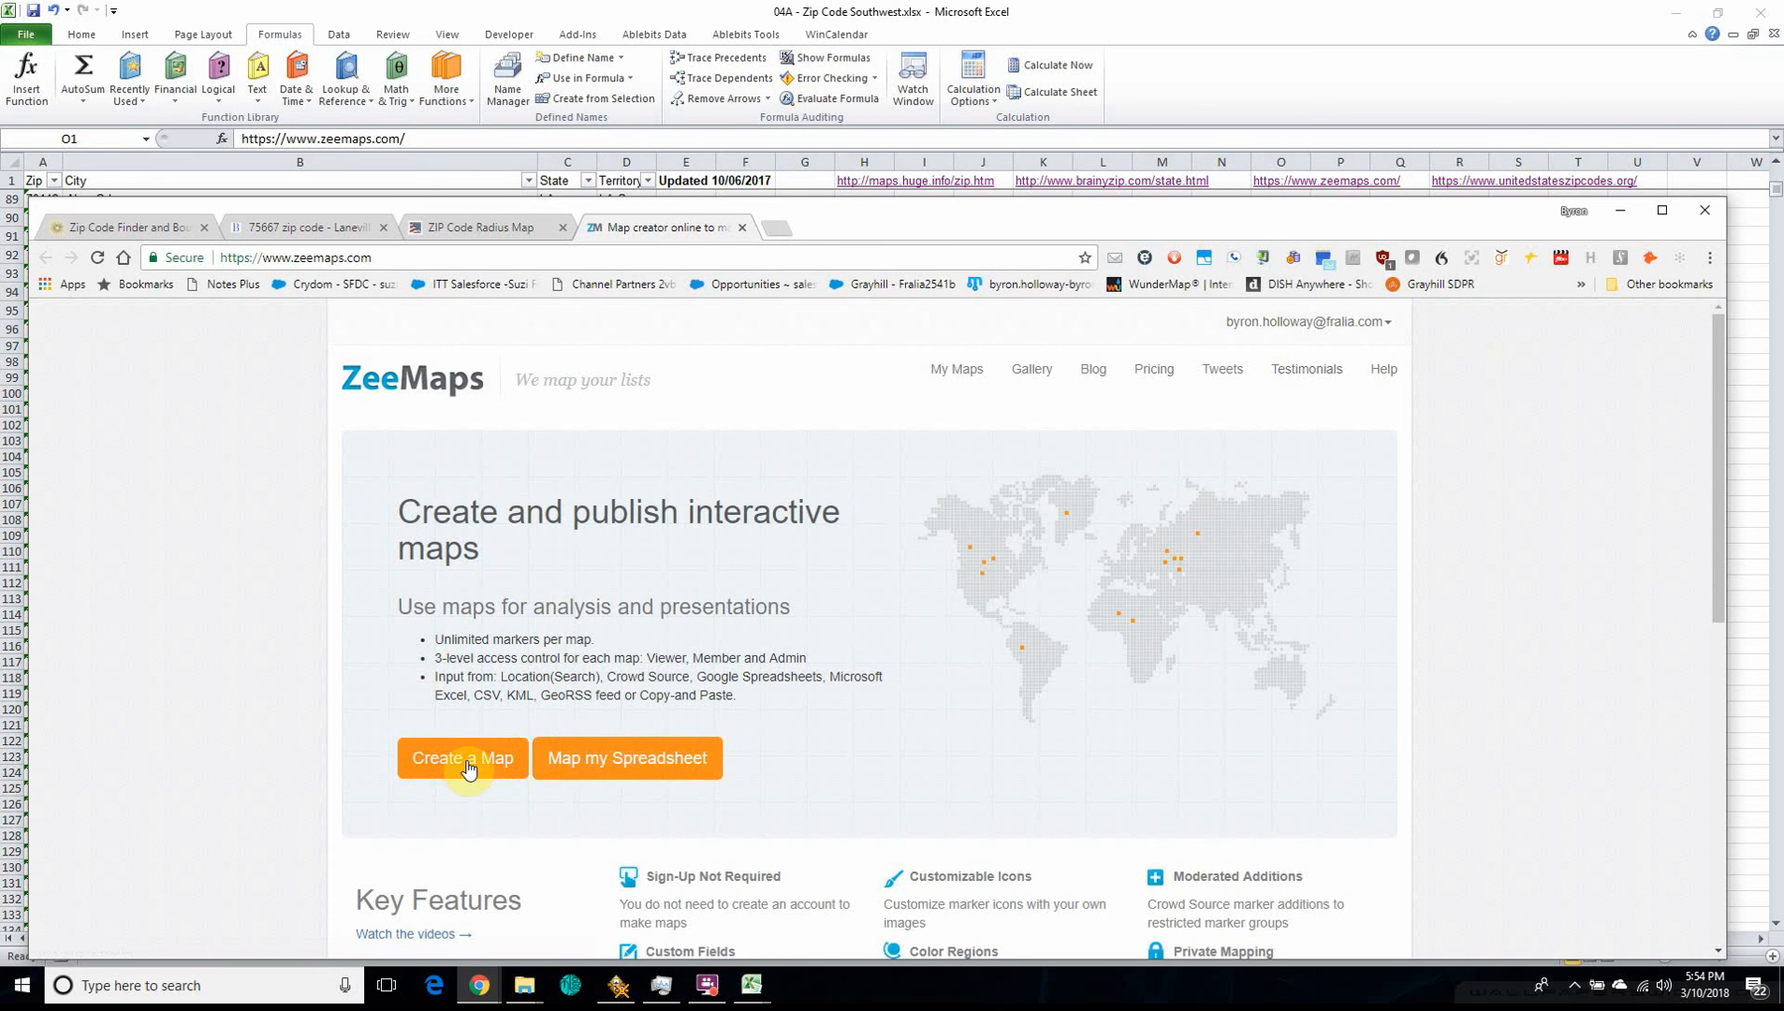
- Create a new map in ZeeMaps, leaving the title, description and starting location blank
click(448, 767)
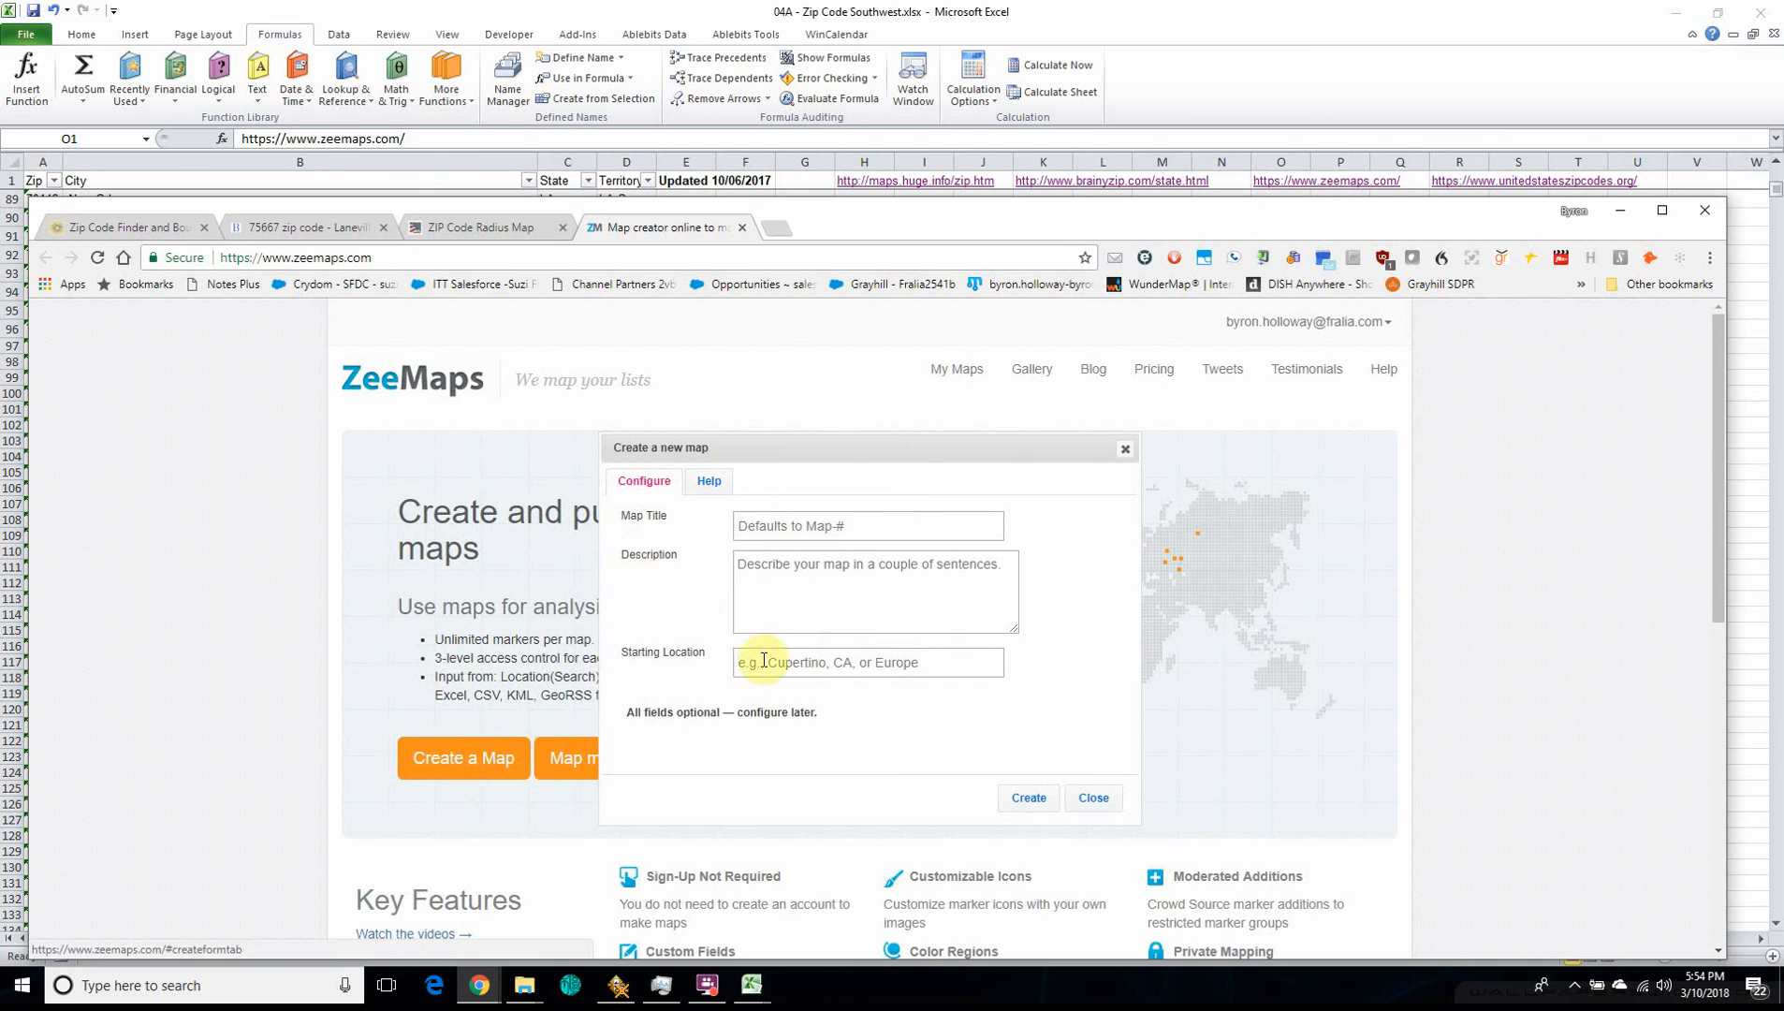
click(1095, 803)
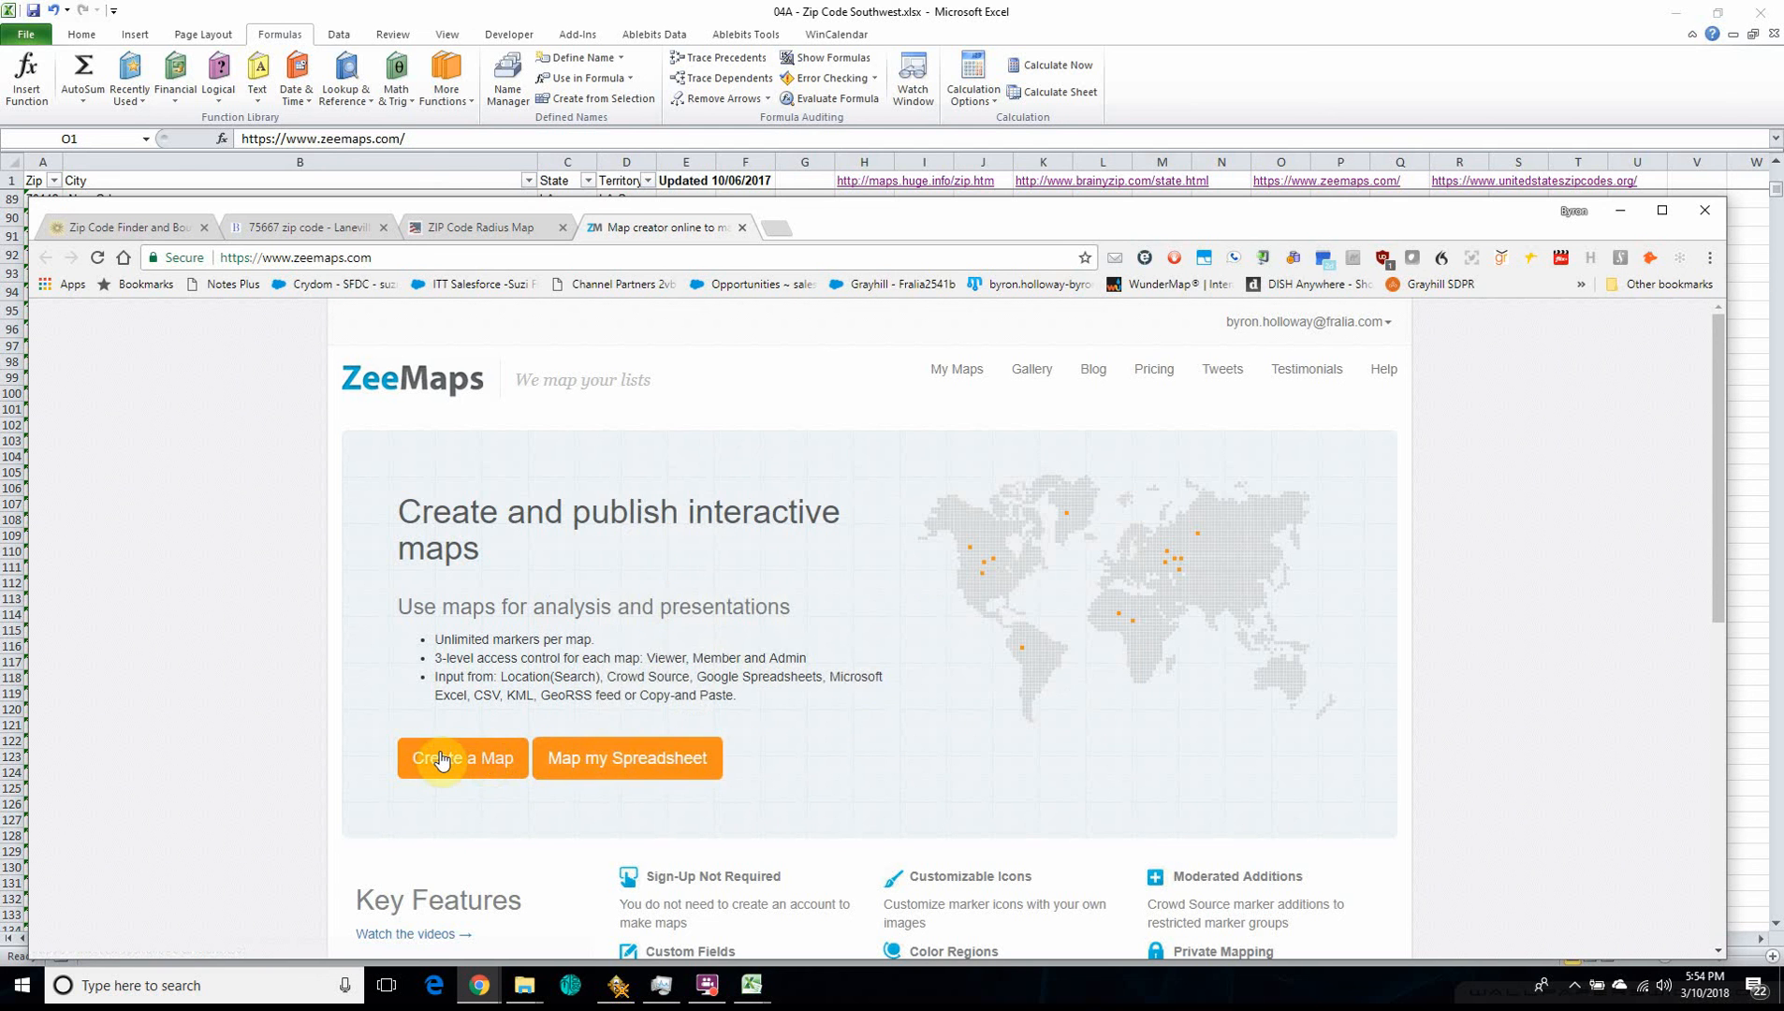
click(442, 753)
click(1025, 802)
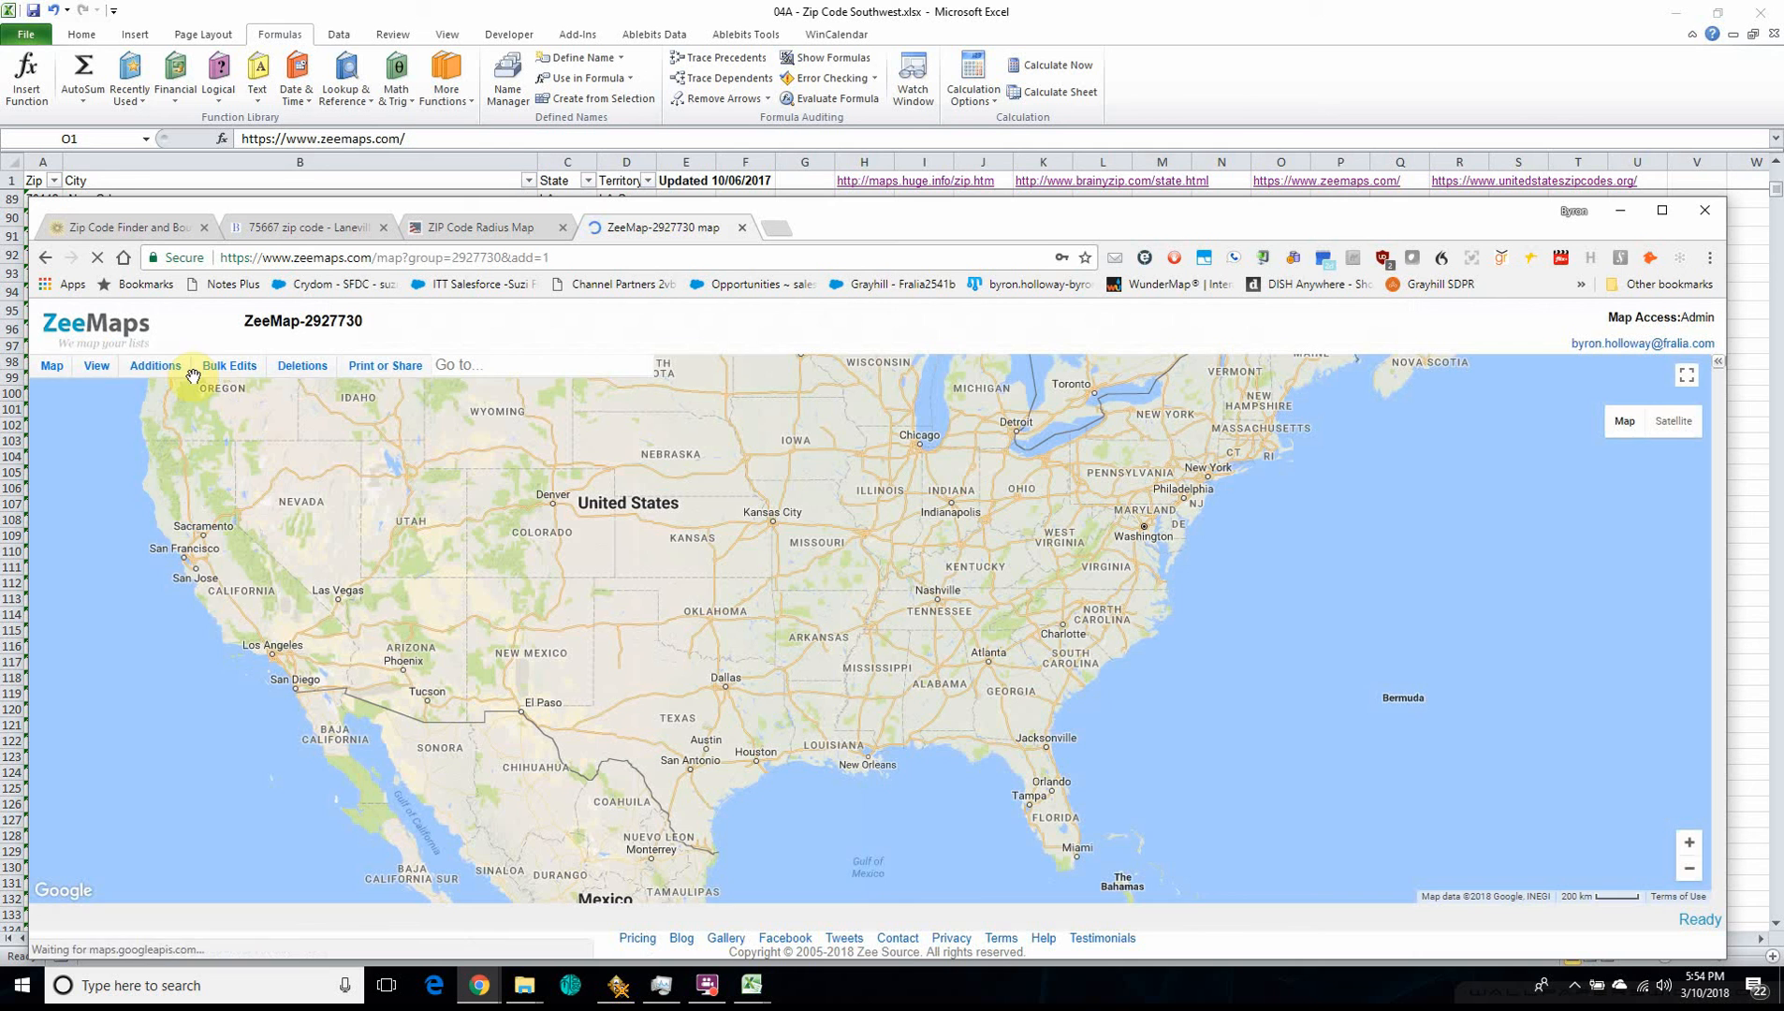
- Look through the view, additions and bulk edit options available for the new map
mouse_move(95, 375)
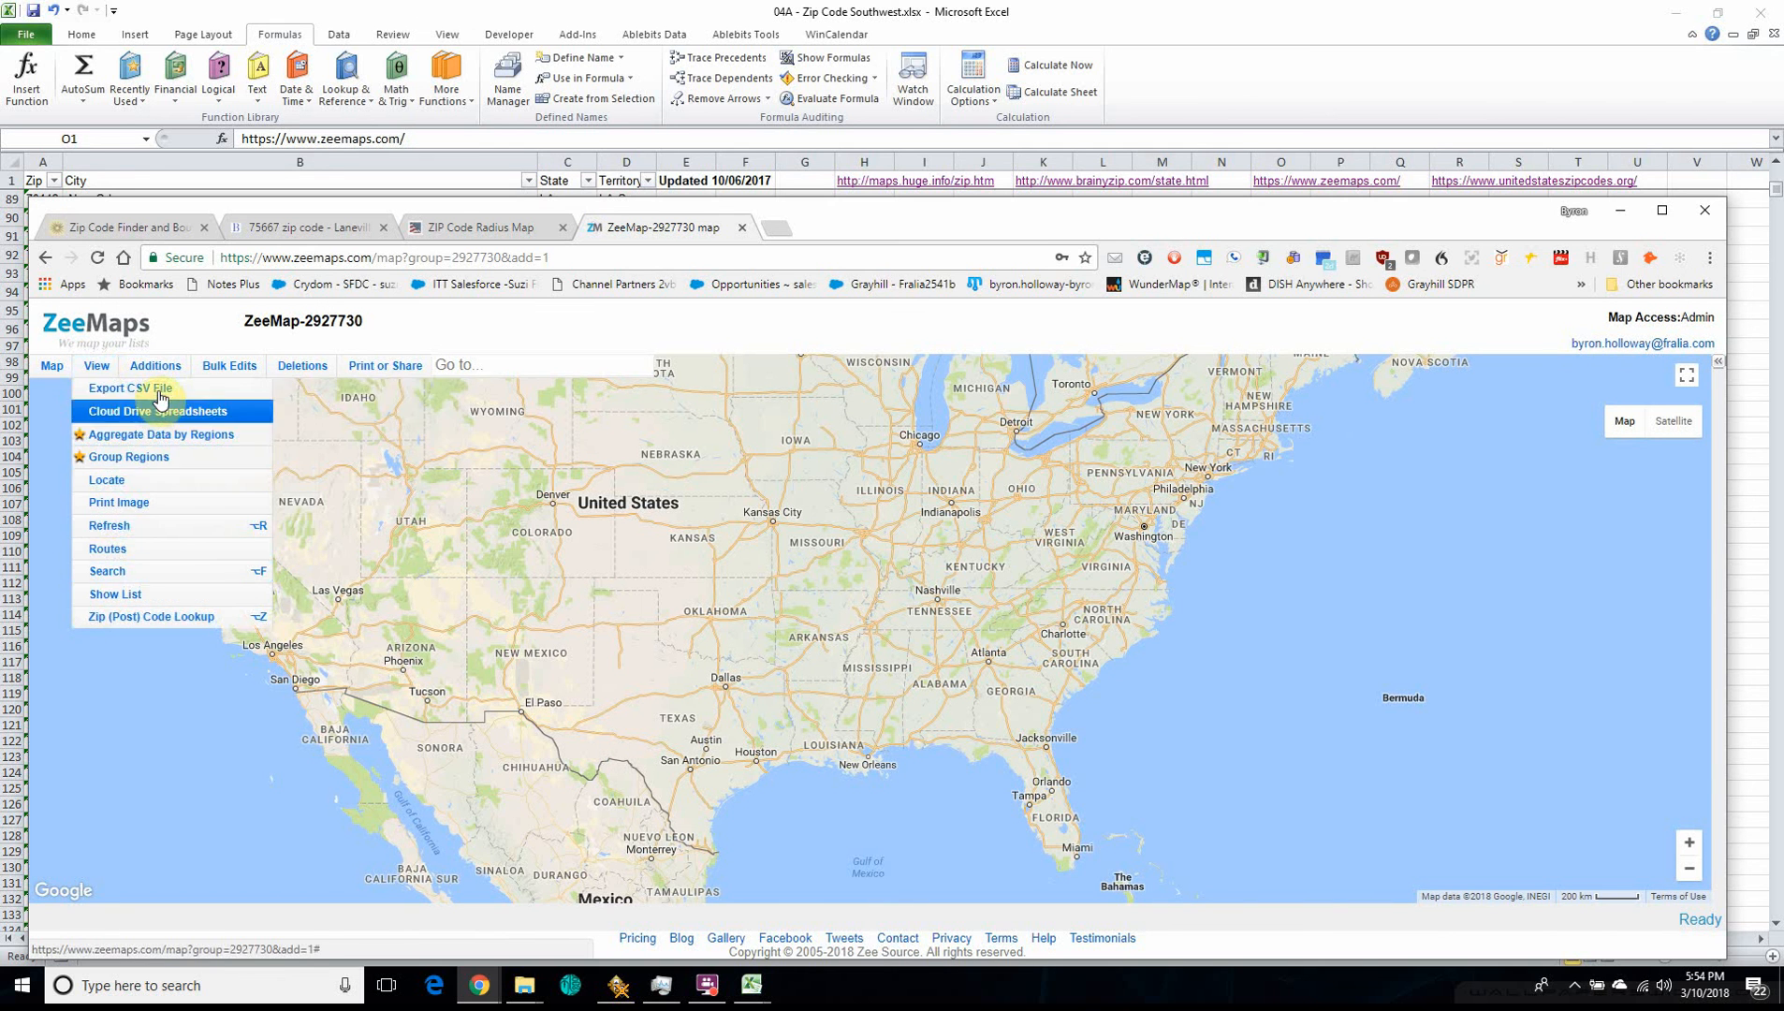
mouse_move(234, 369)
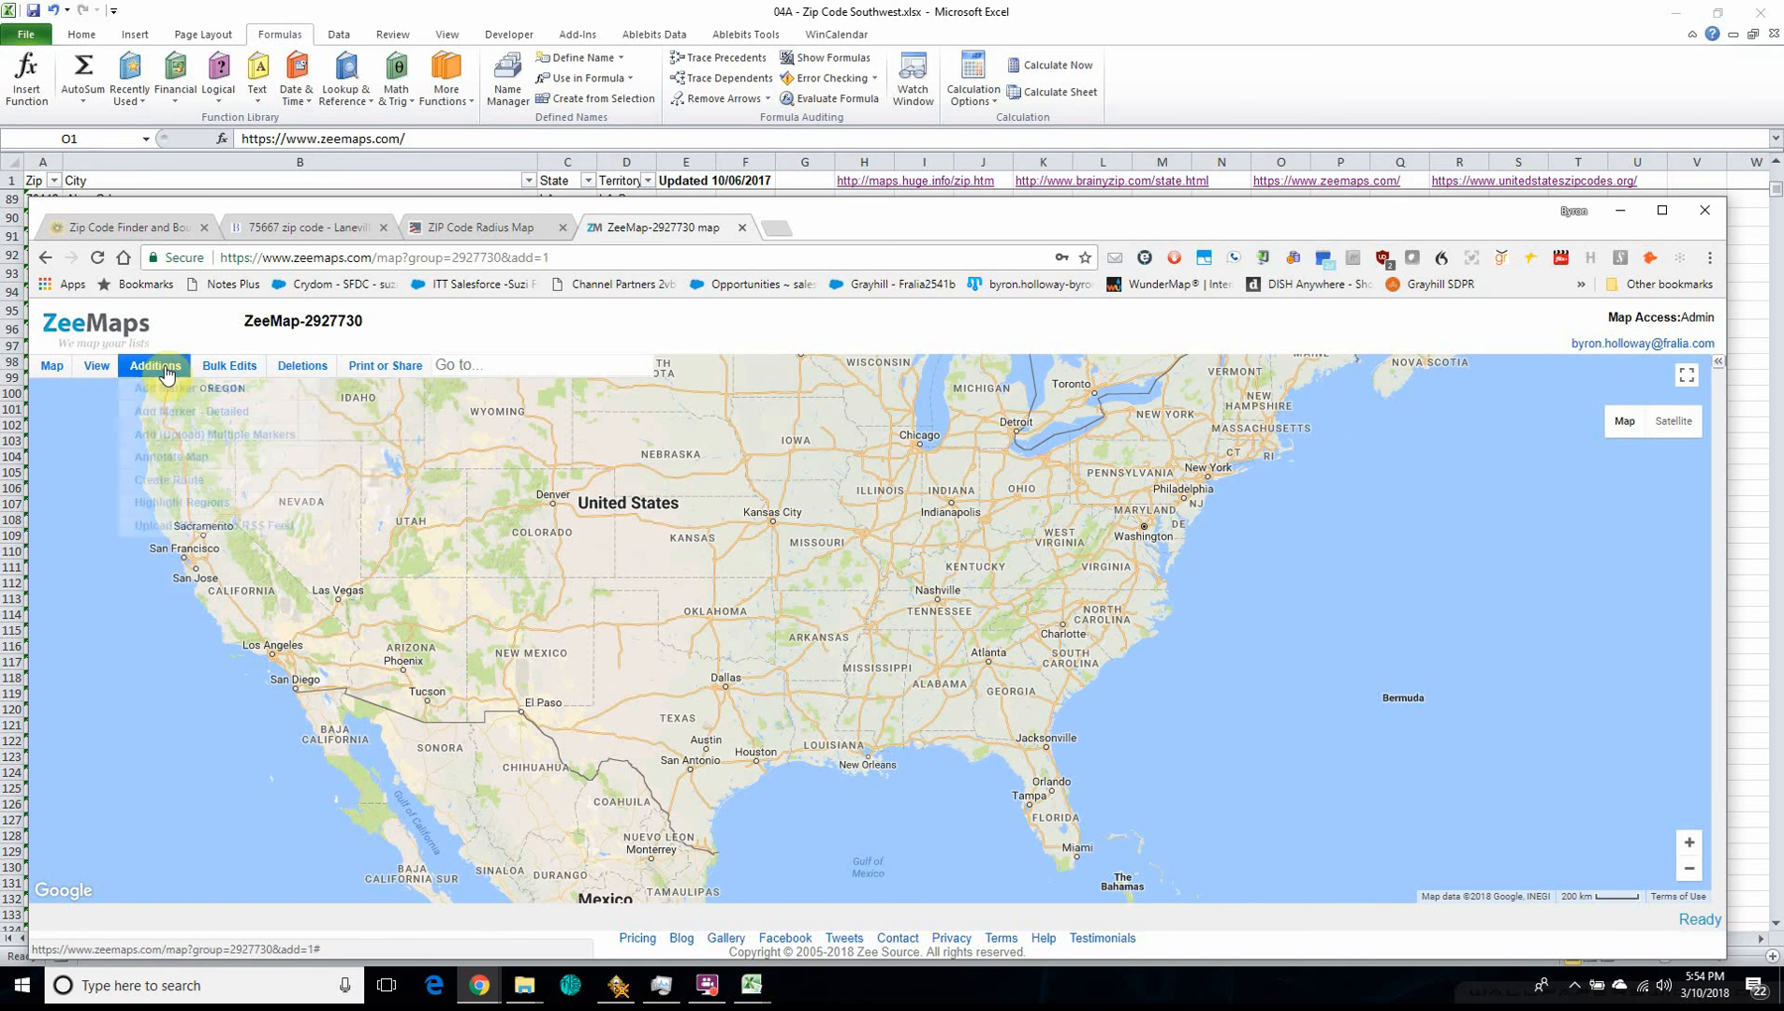